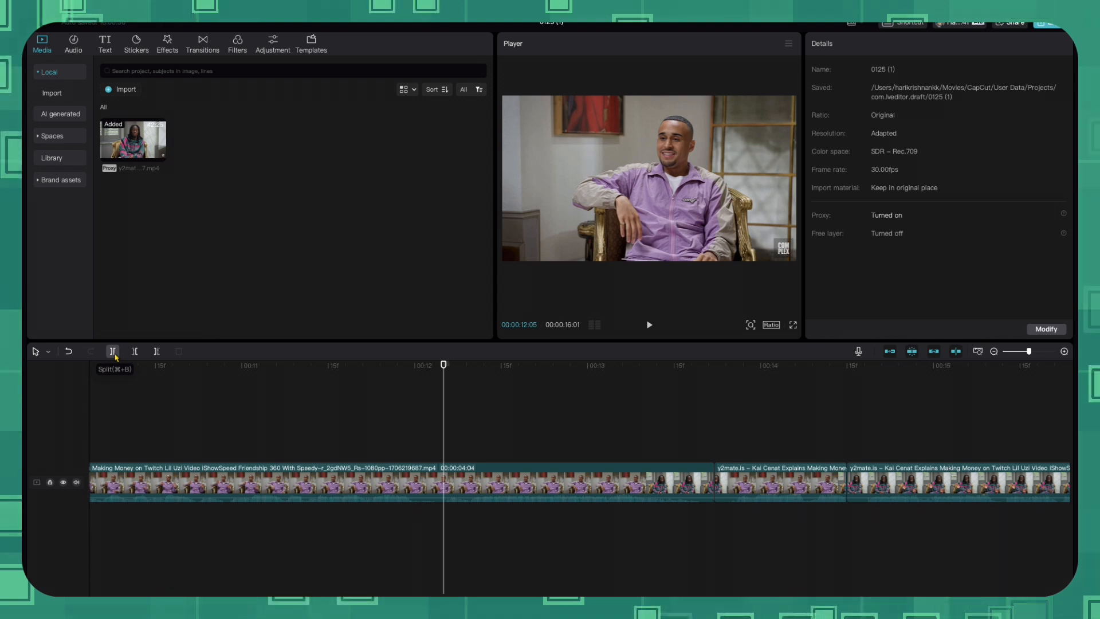
Set the project's aspect ratio to 9:16 with the playhead at the very beginning of the timeline
drag(1029, 351, 1015, 353)
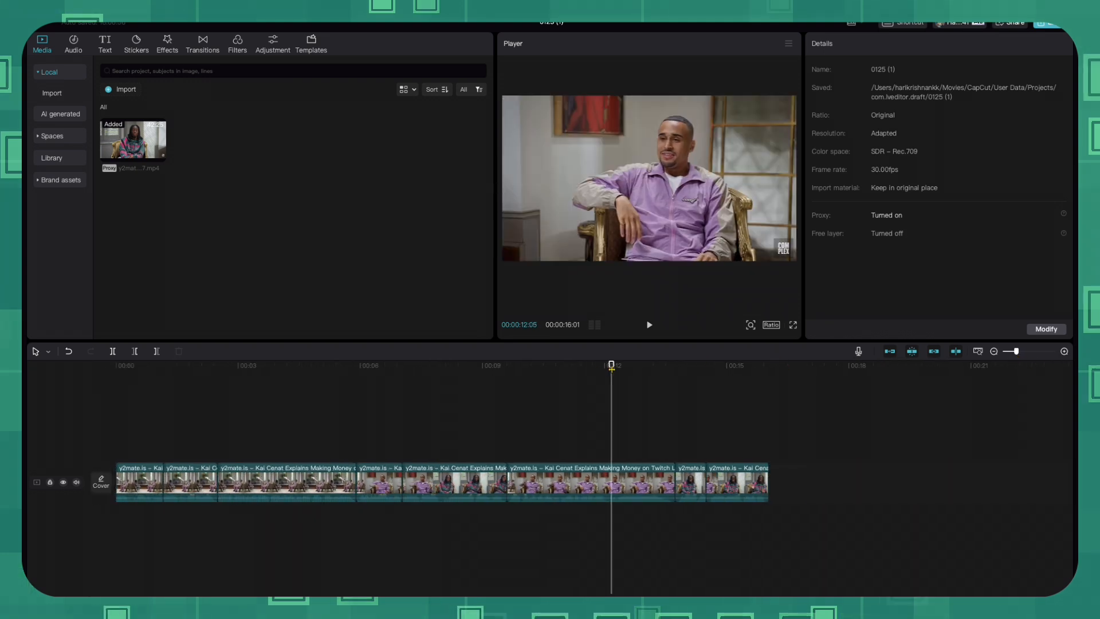
drag(612, 367, 79, 368)
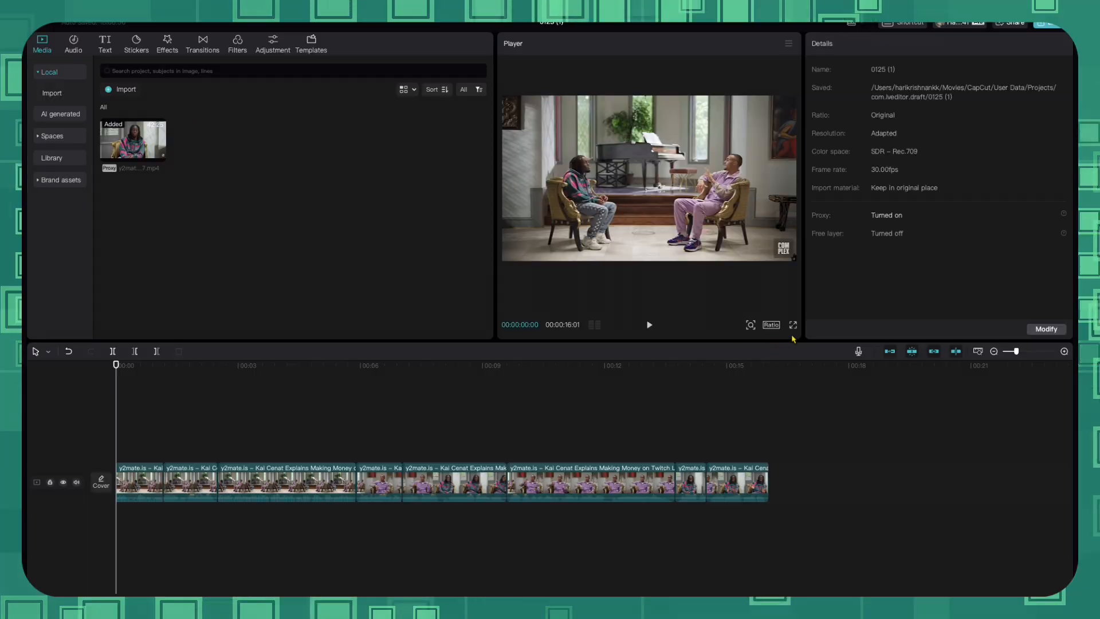
click(771, 325)
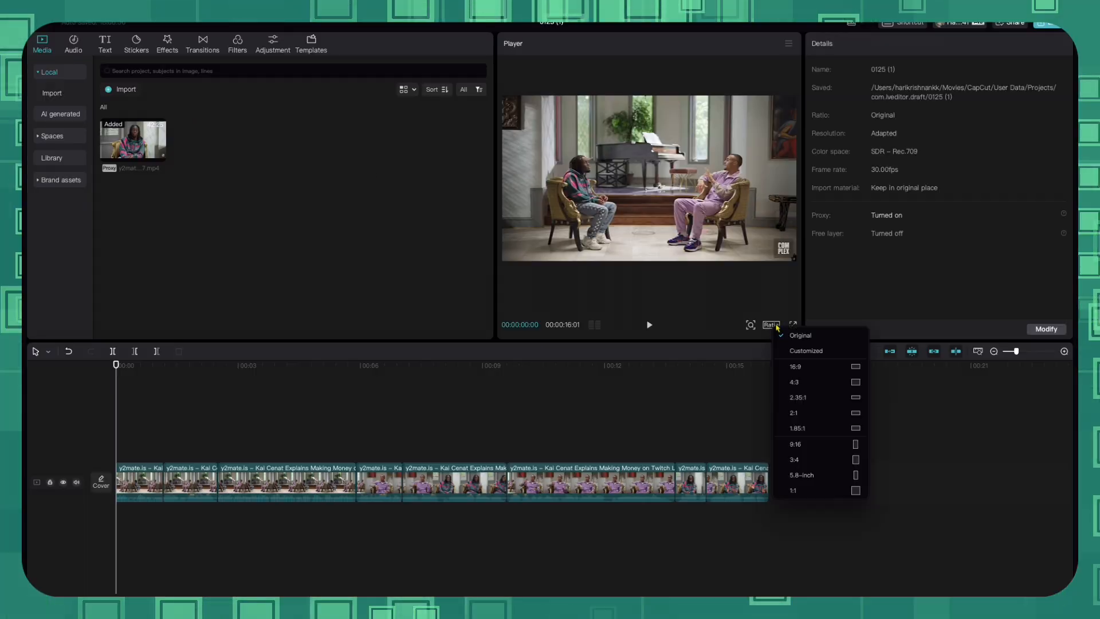
click(796, 444)
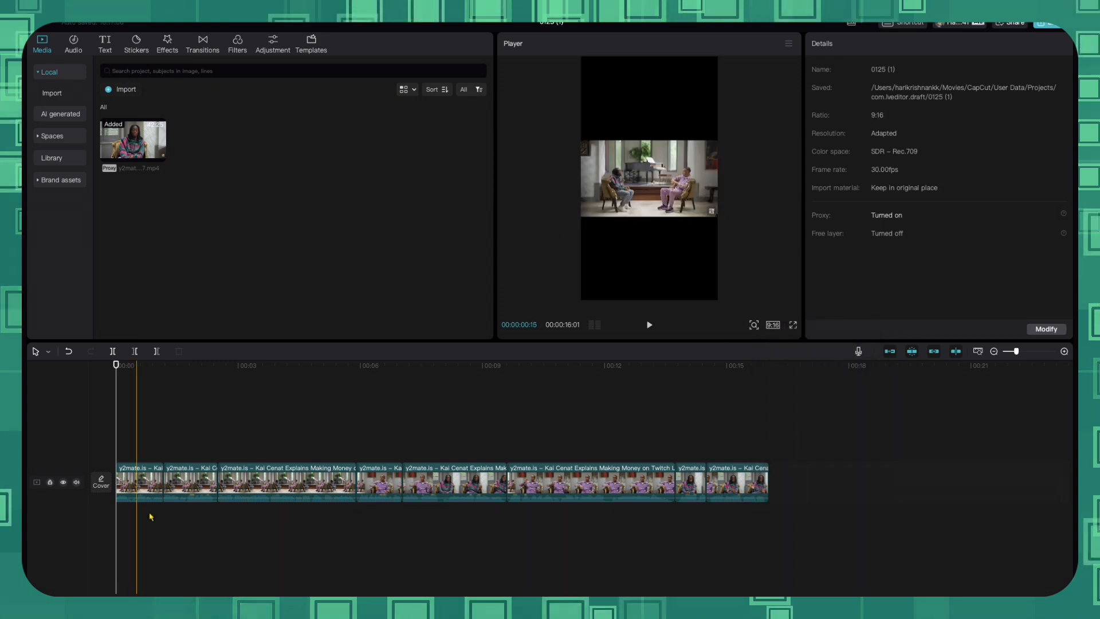
Scale the first clip to about 316% and shift it horizontally to about -1434, framing the seated man in purple
click(140, 484)
drag(718, 216, 820, 518)
drag(649, 229, 570, 230)
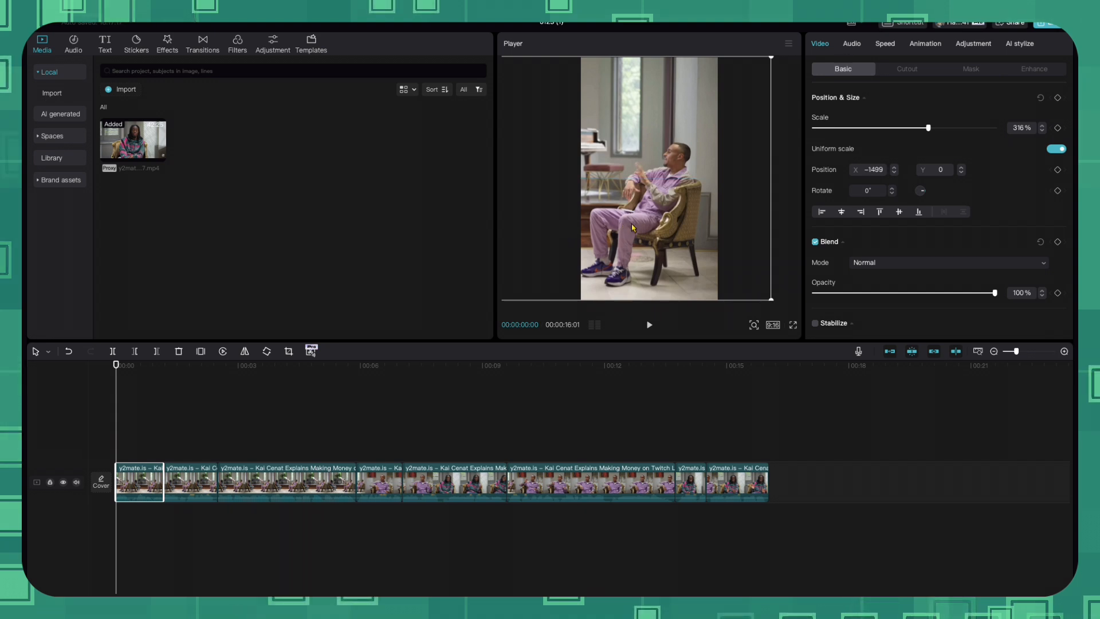
drag(621, 222, 625, 223)
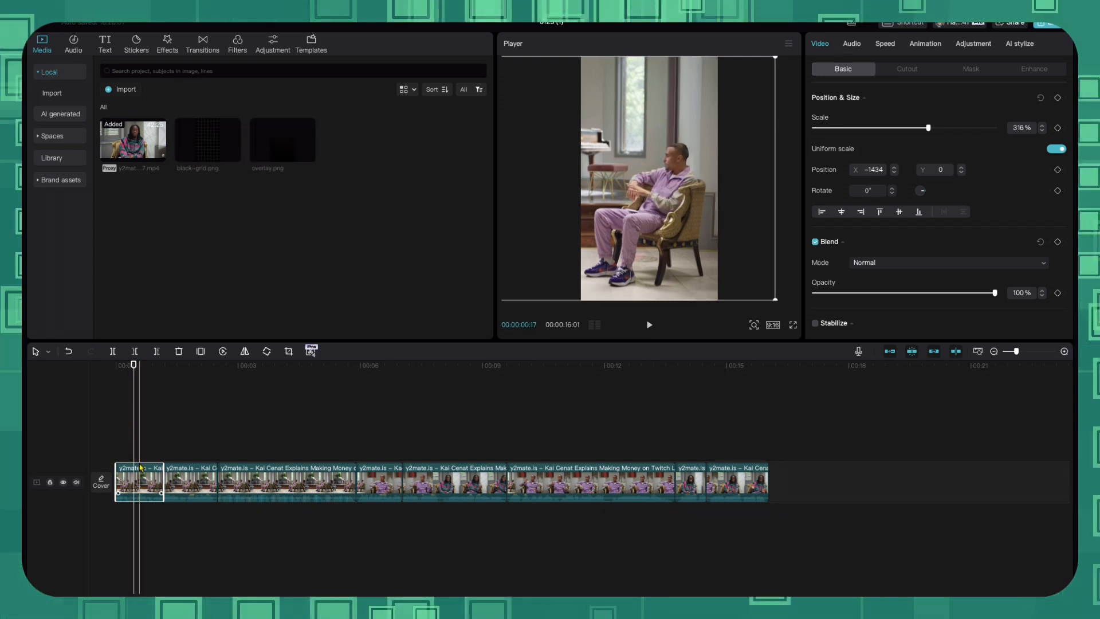
Match the second clip's scale to 316% with a horizontal position of about -1424, and return to the timeline's start
click(1019, 127)
key(Tab)
click(169, 484)
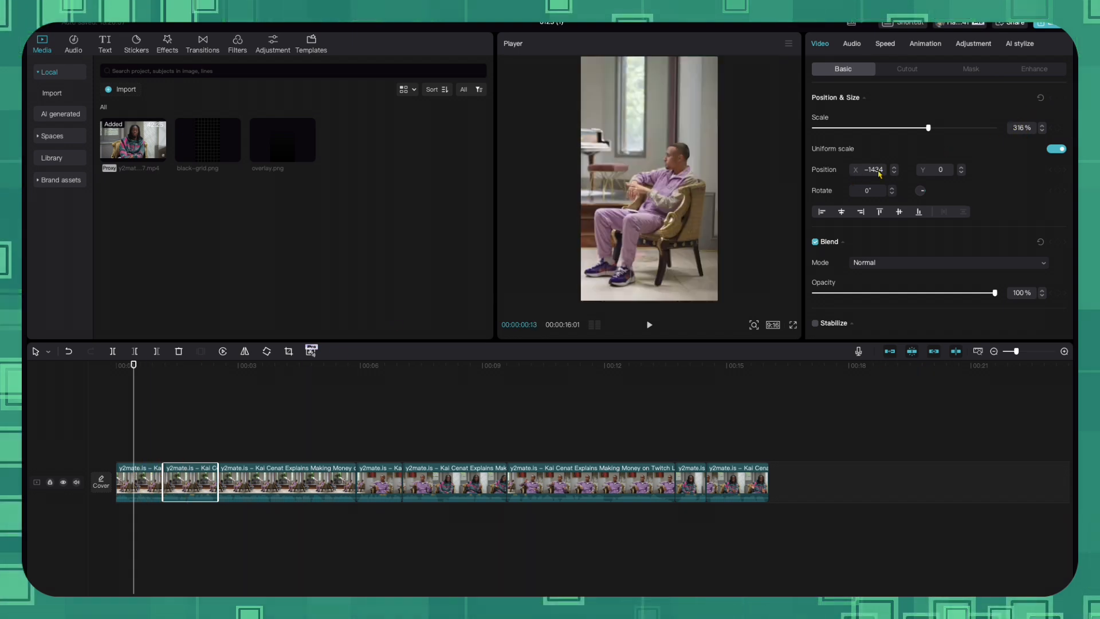
click(104, 372)
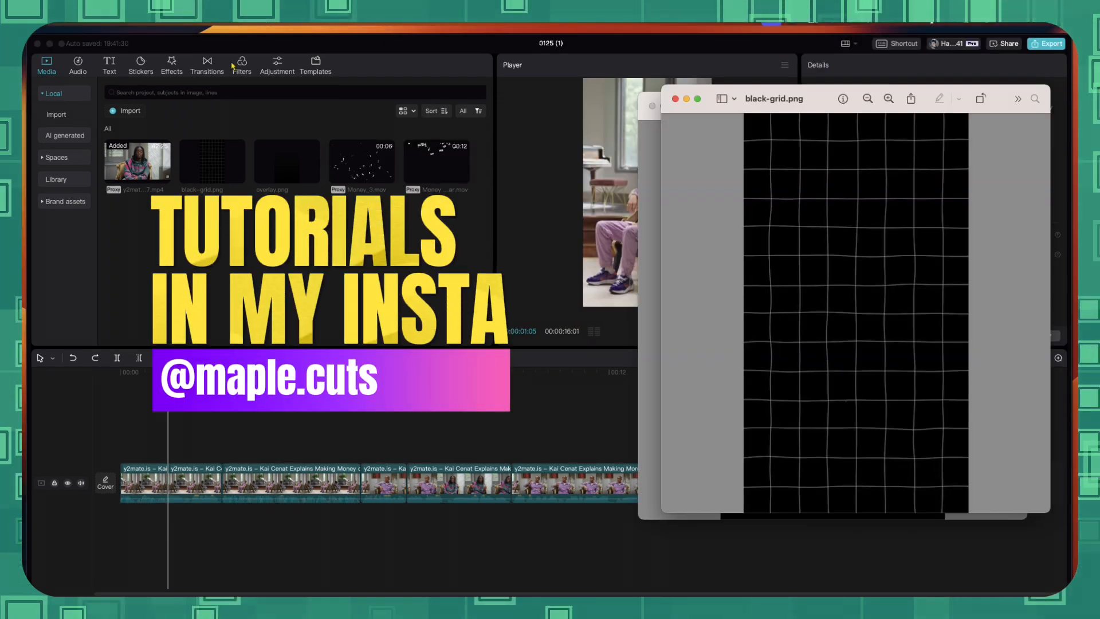
Examine the black-grid.png and overlay.png images side by side in their preview windows
drag(747, 96, 451, 181)
click(772, 111)
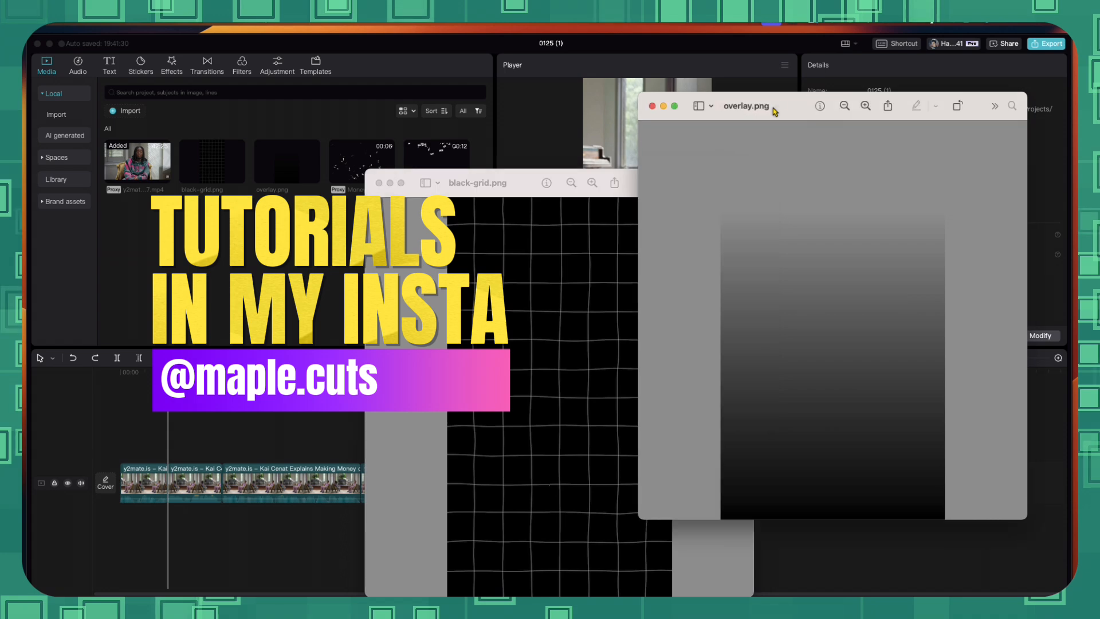
drag(773, 111, 603, 150)
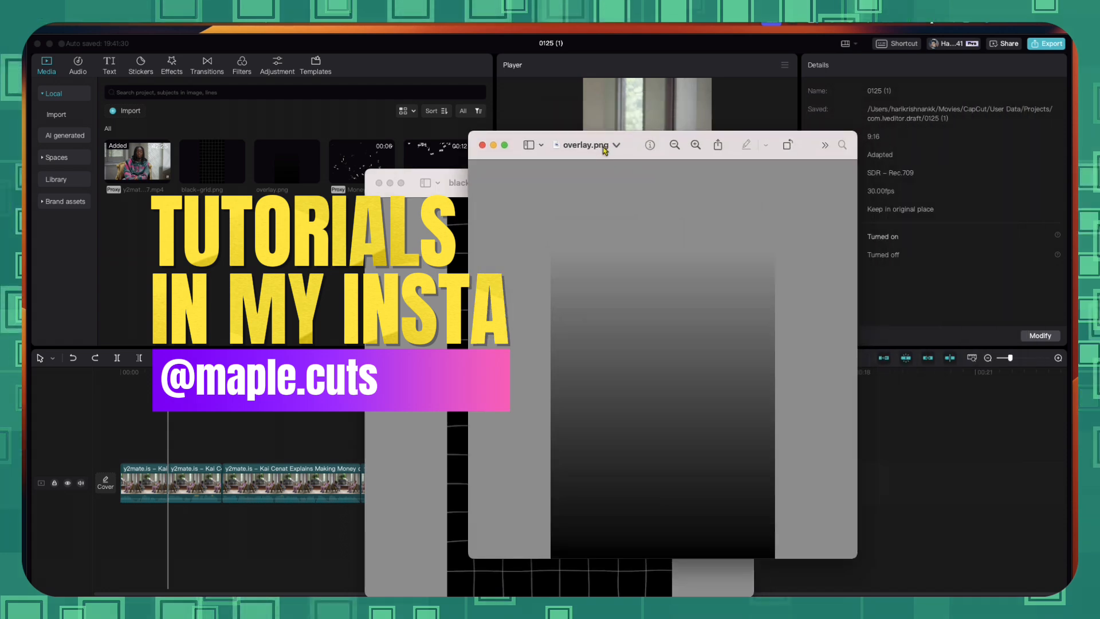
drag(603, 150, 743, 111)
drag(442, 183, 420, 133)
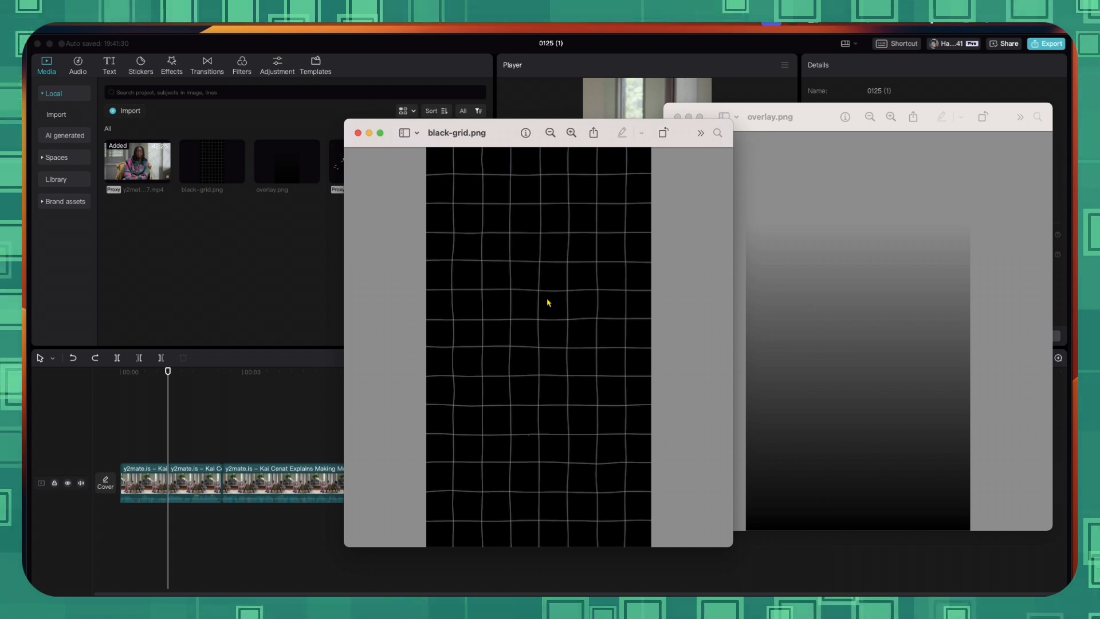
click(794, 116)
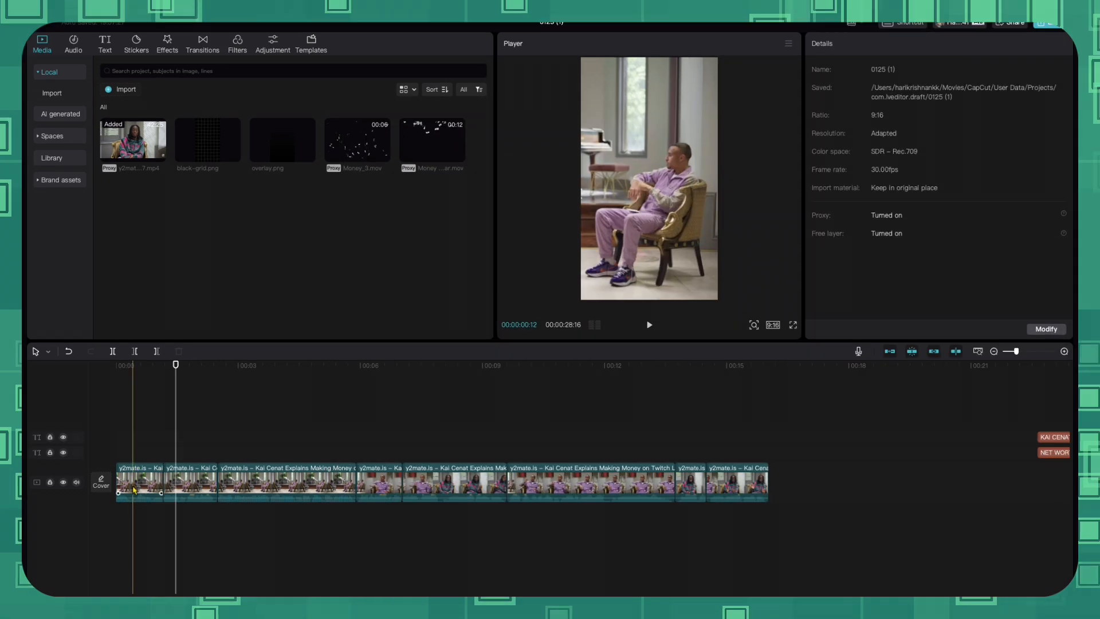
Duplicate the first two clips onto a track above, aligned with the originals at the timeline's start
click(134, 487)
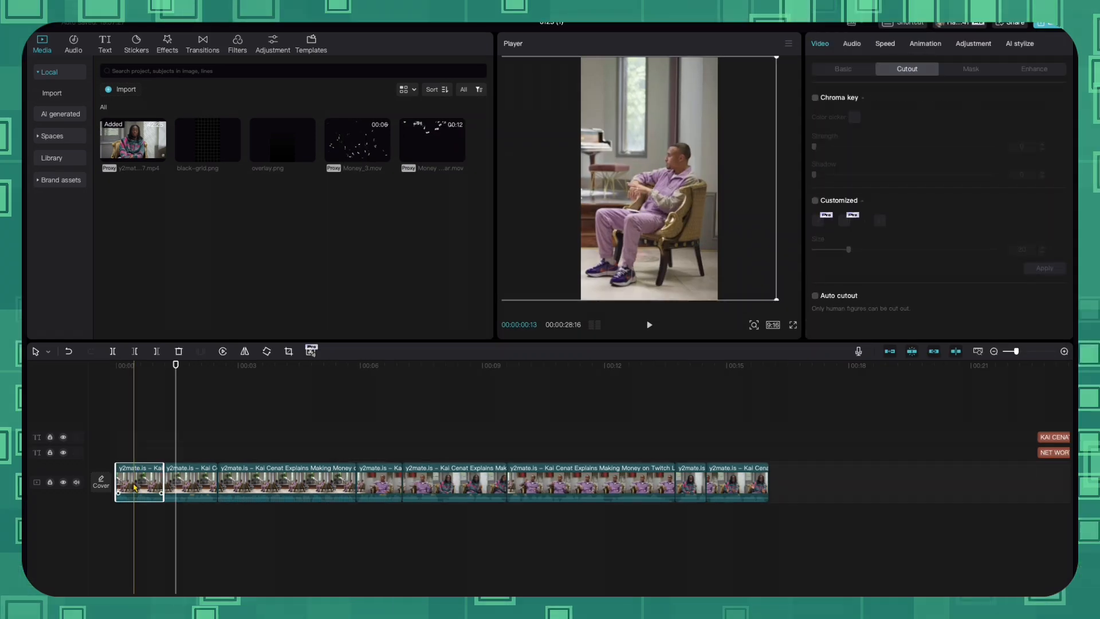
click(180, 481)
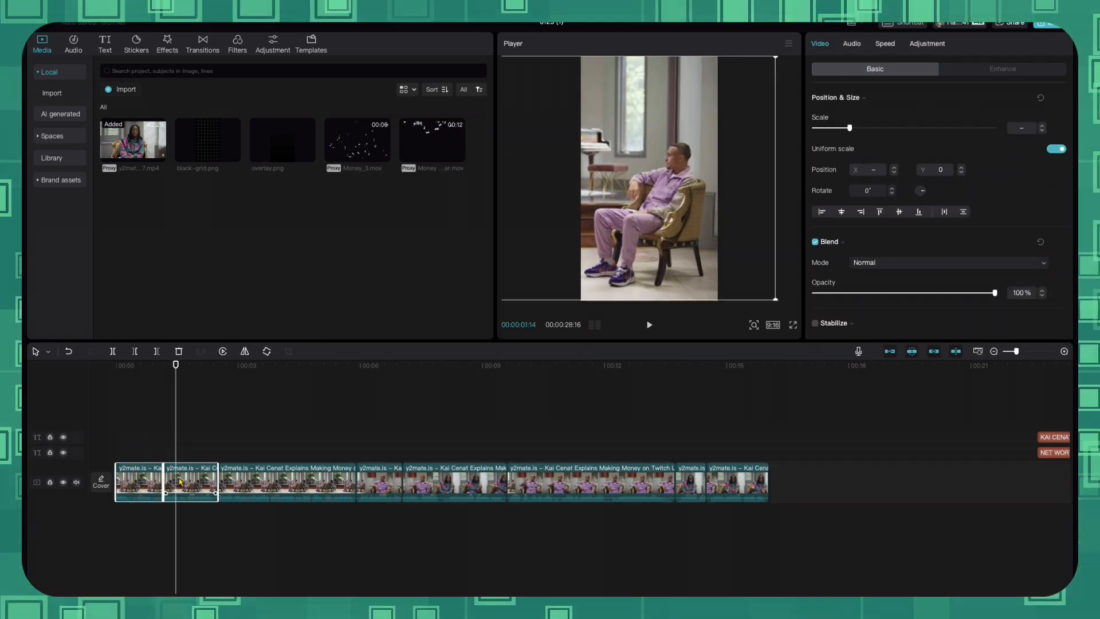
key(super+v)
drag(196, 443, 135, 444)
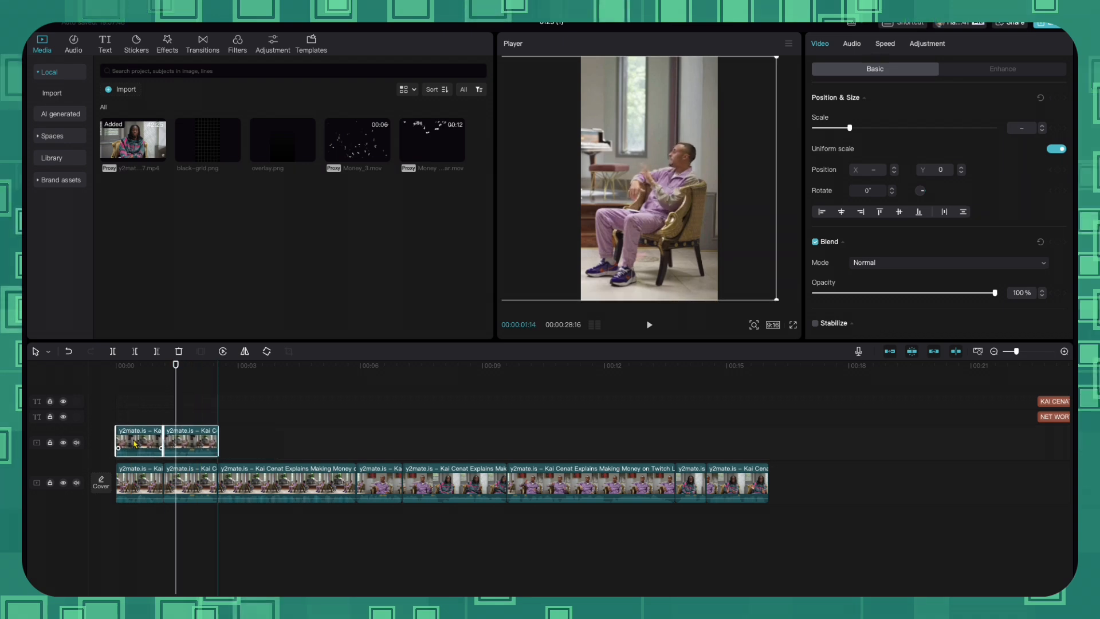
right_click(139, 446)
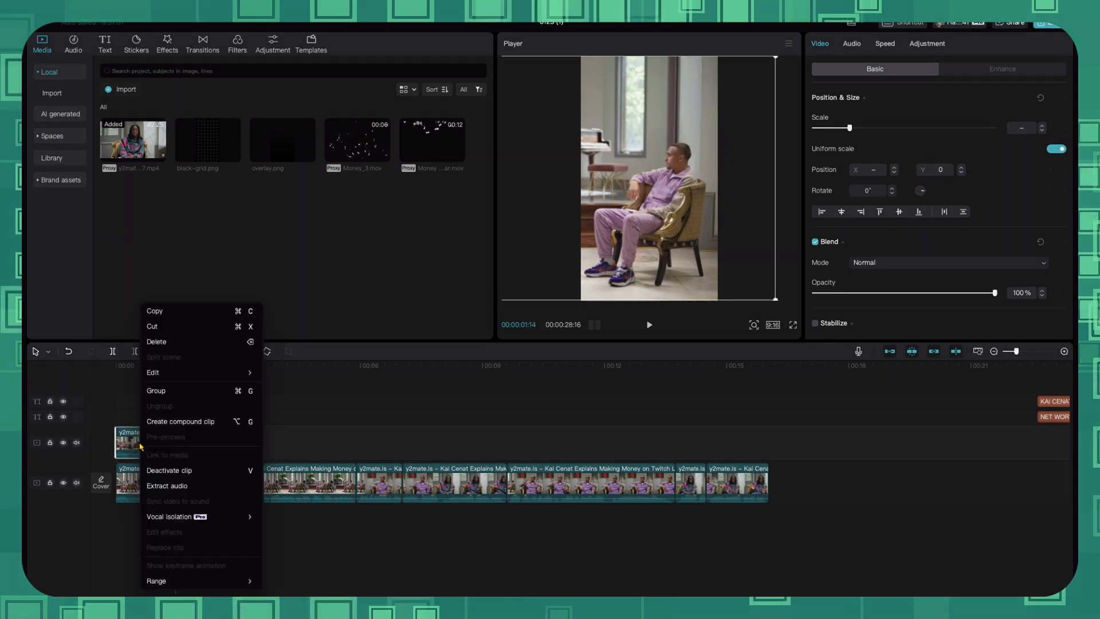
click(275, 437)
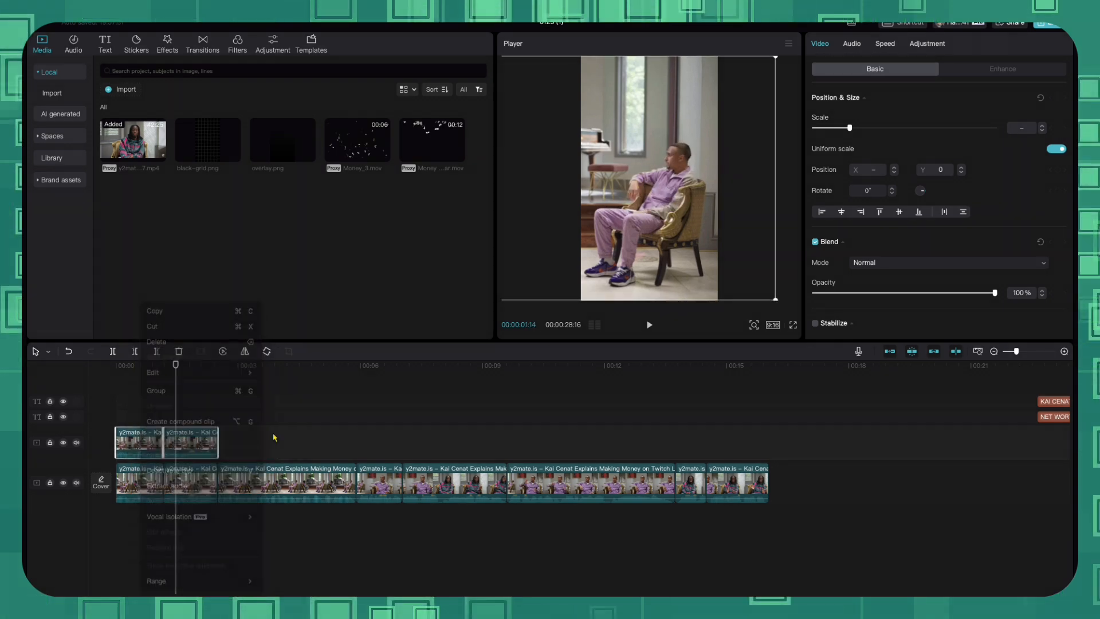
Apply Auto cutout to each of the two duplicated clips on the upper track
click(132, 448)
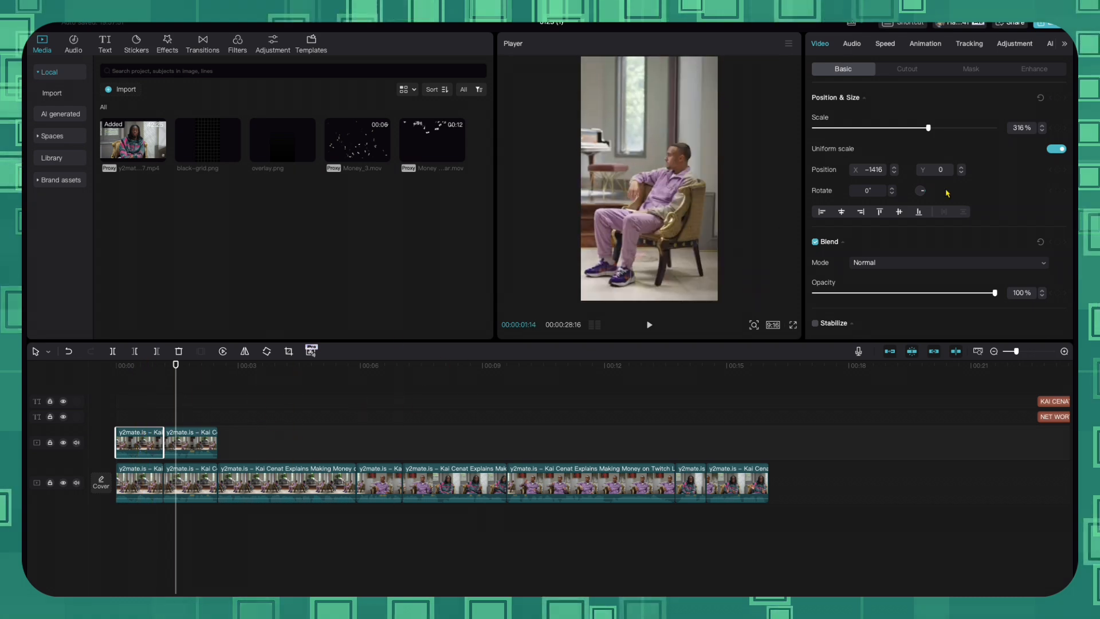
click(907, 69)
click(816, 295)
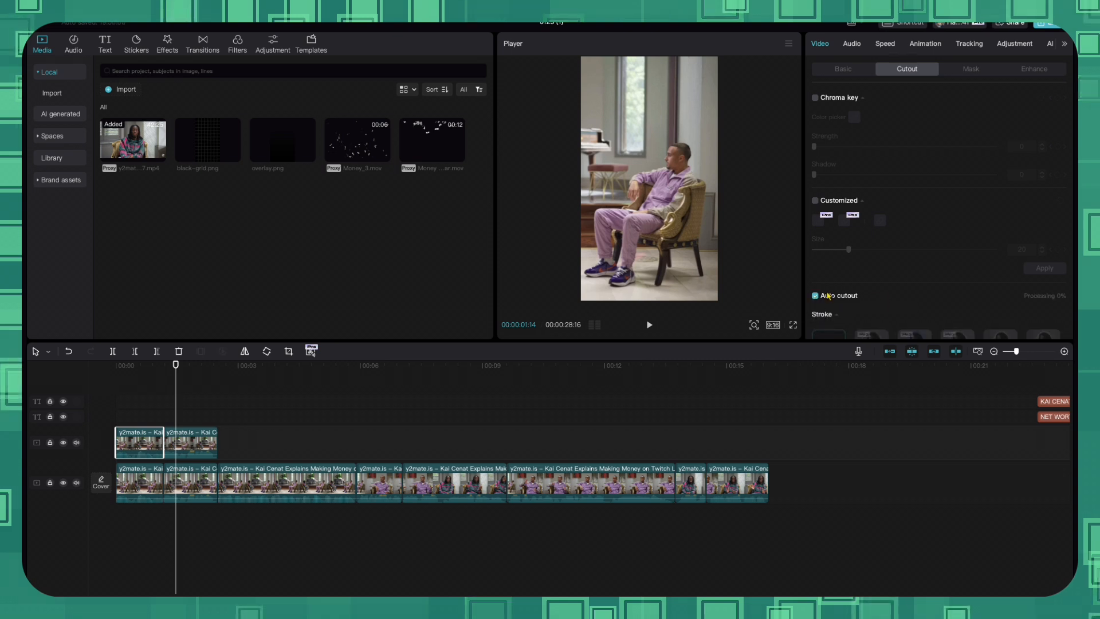
click(173, 445)
click(840, 296)
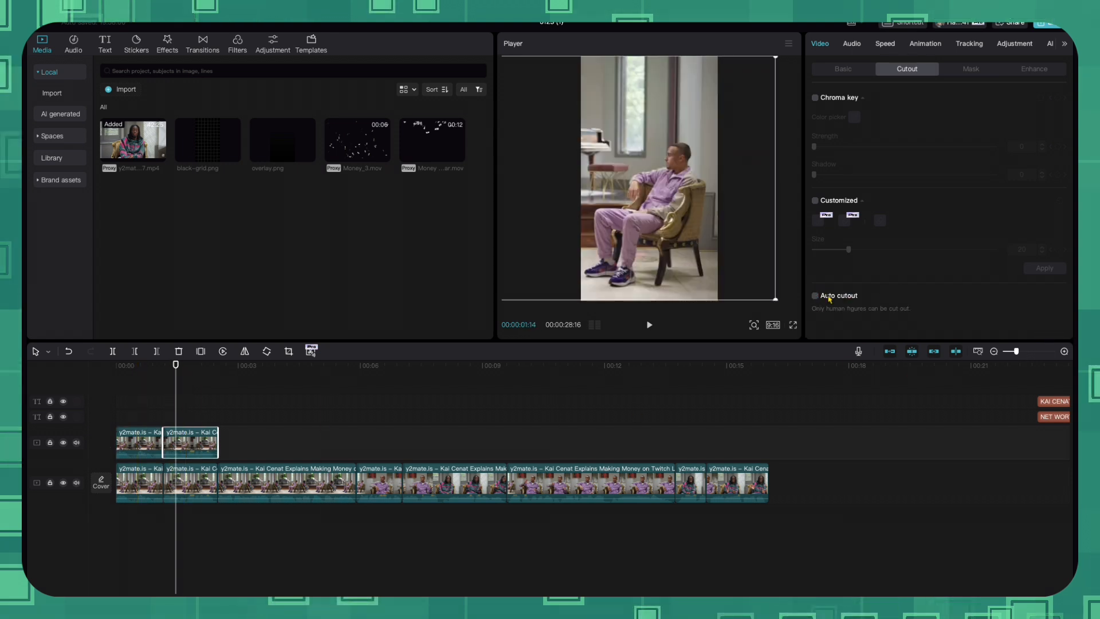
click(814, 295)
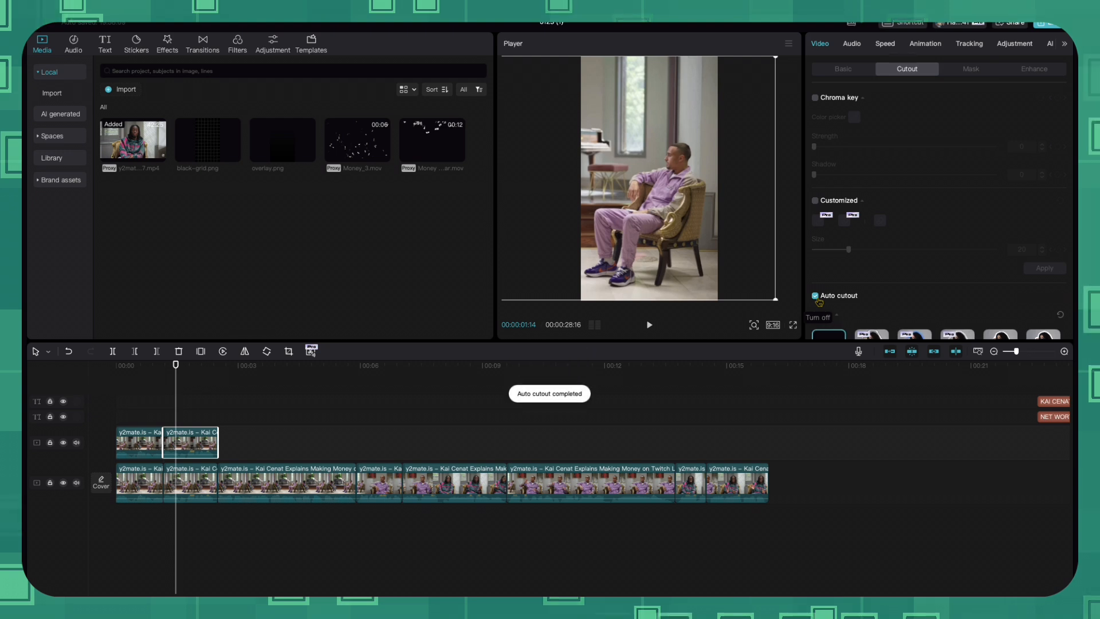
click(148, 383)
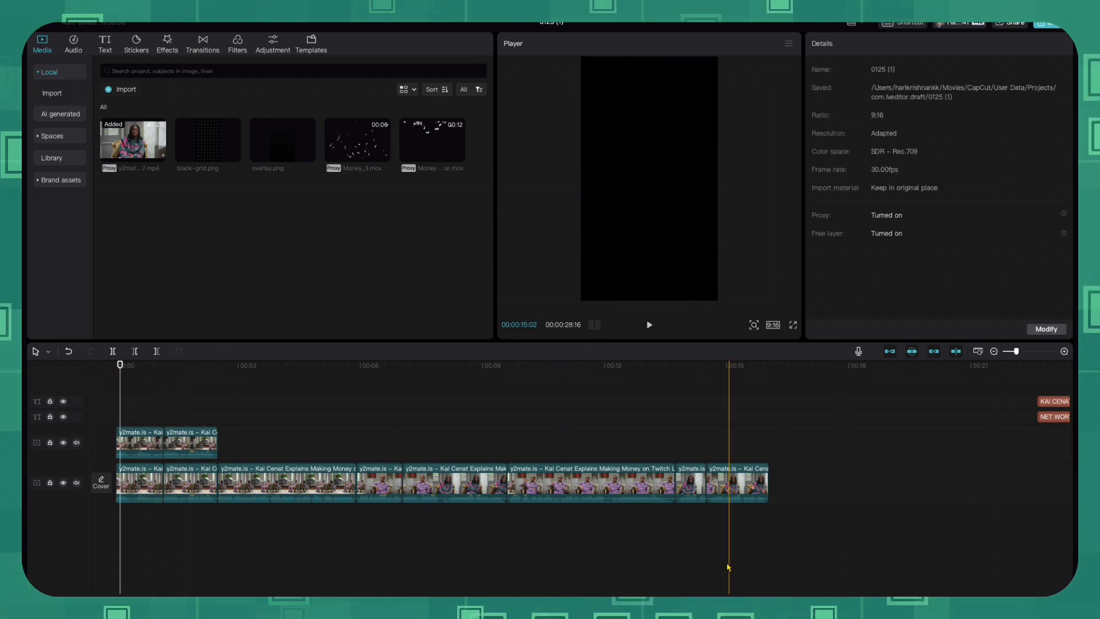
Move the KAI CENAT and NET WORTH title clips together to the beginning of the timeline
scroll(781, 421, right, 5)
drag(757, 391, 965, 442)
drag(817, 409, 158, 412)
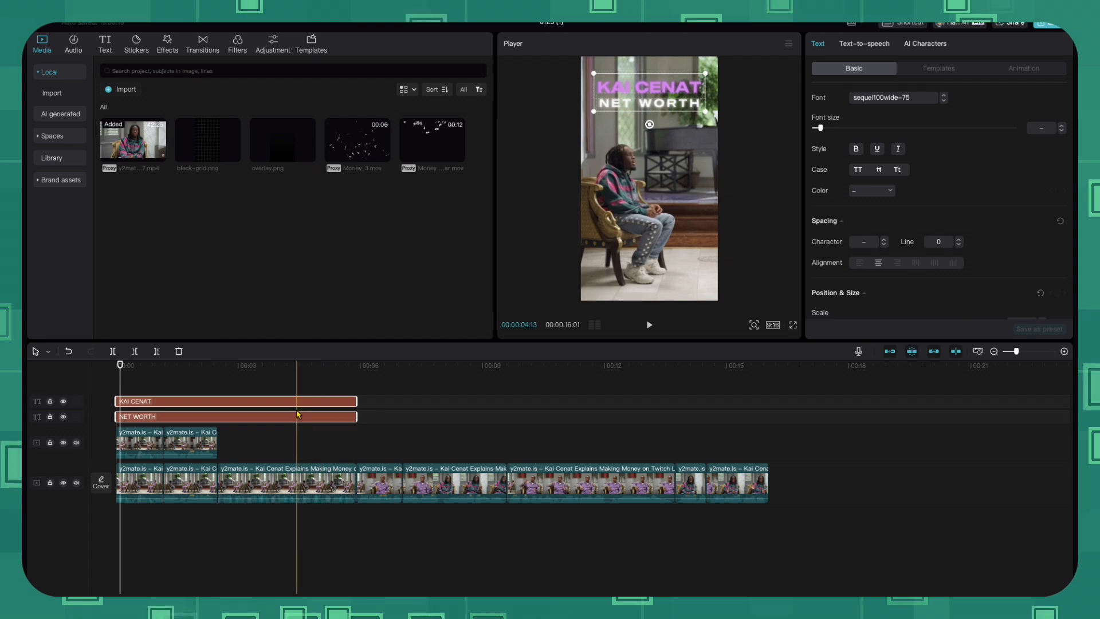
Review the font, size, colour, spacing and glow settings of the KAI CENAT and NET WORTH titles
click(151, 401)
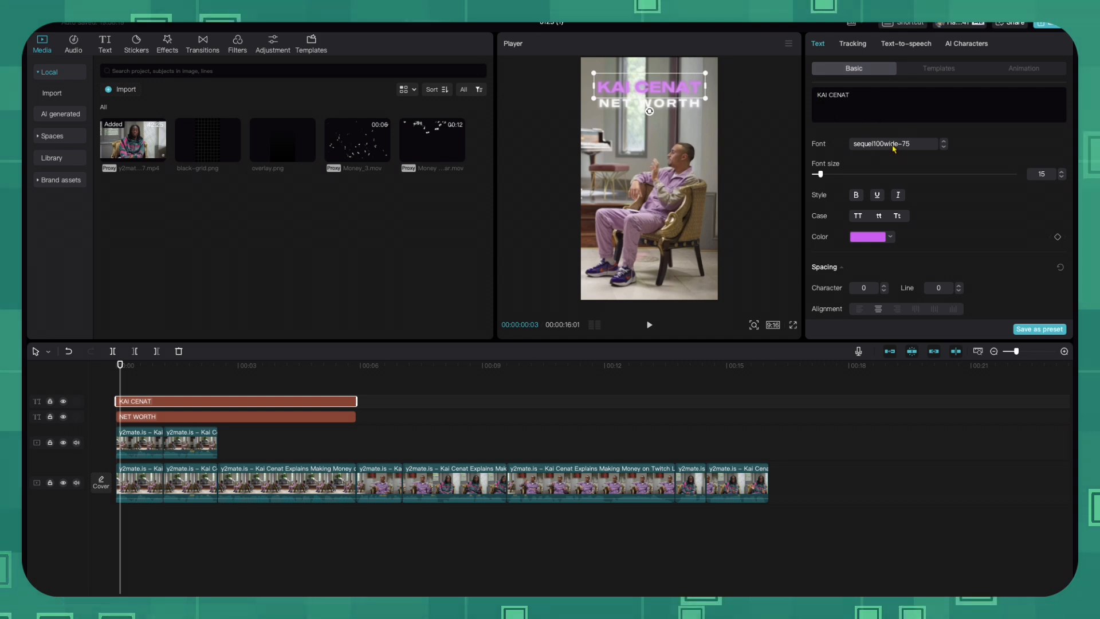
click(891, 238)
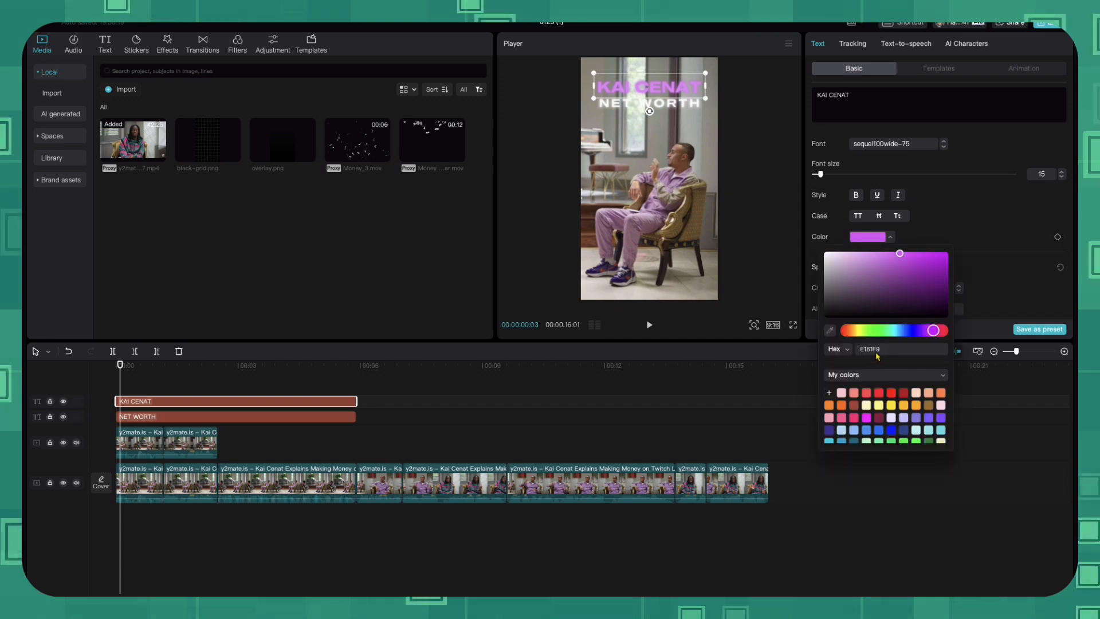
click(993, 206)
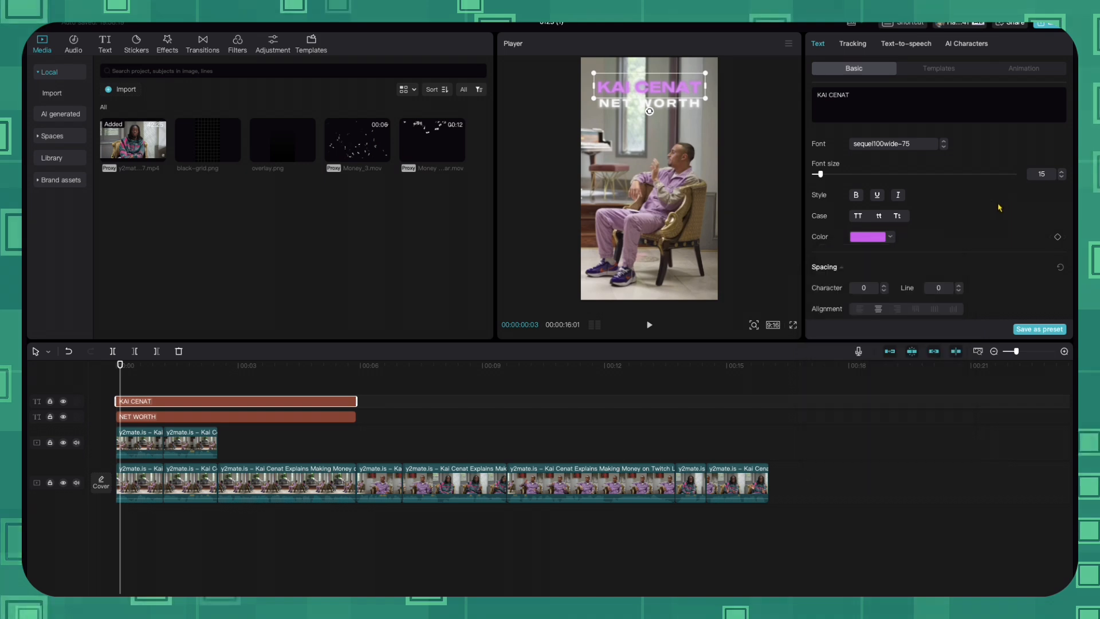
scroll(973, 206, down, 10)
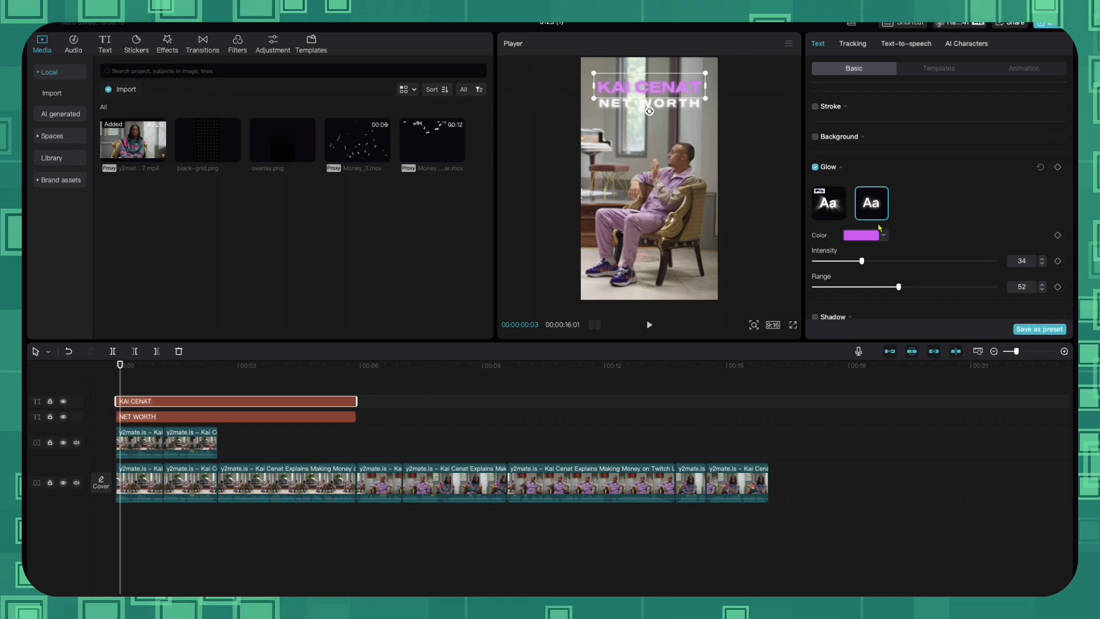
click(888, 241)
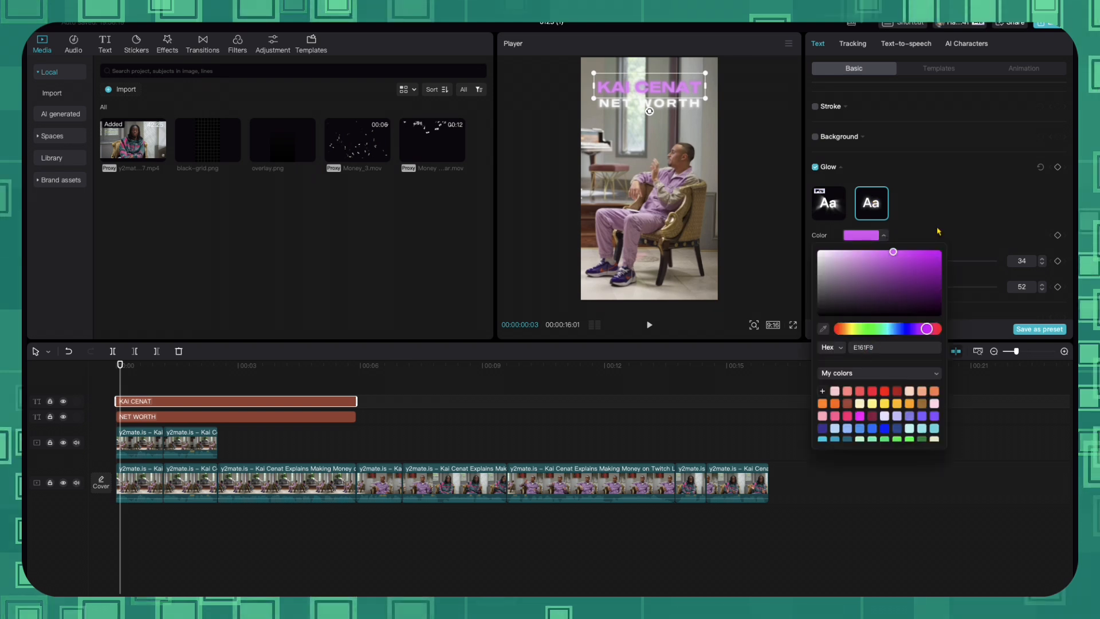
click(959, 203)
scroll(928, 212, down, 1)
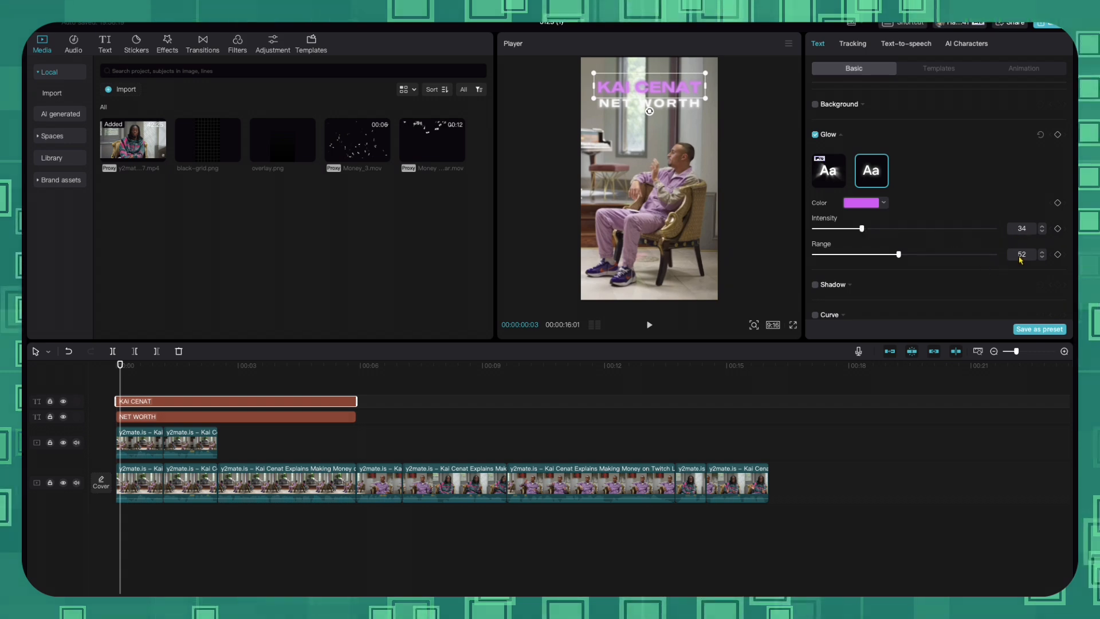
click(245, 416)
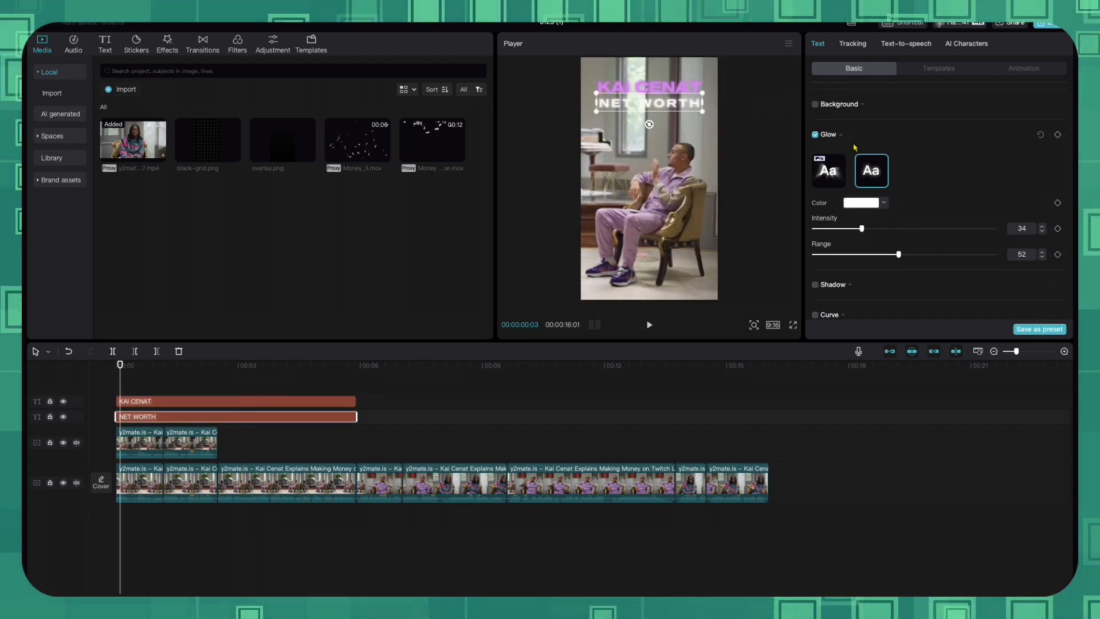
scroll(868, 148, up, 10)
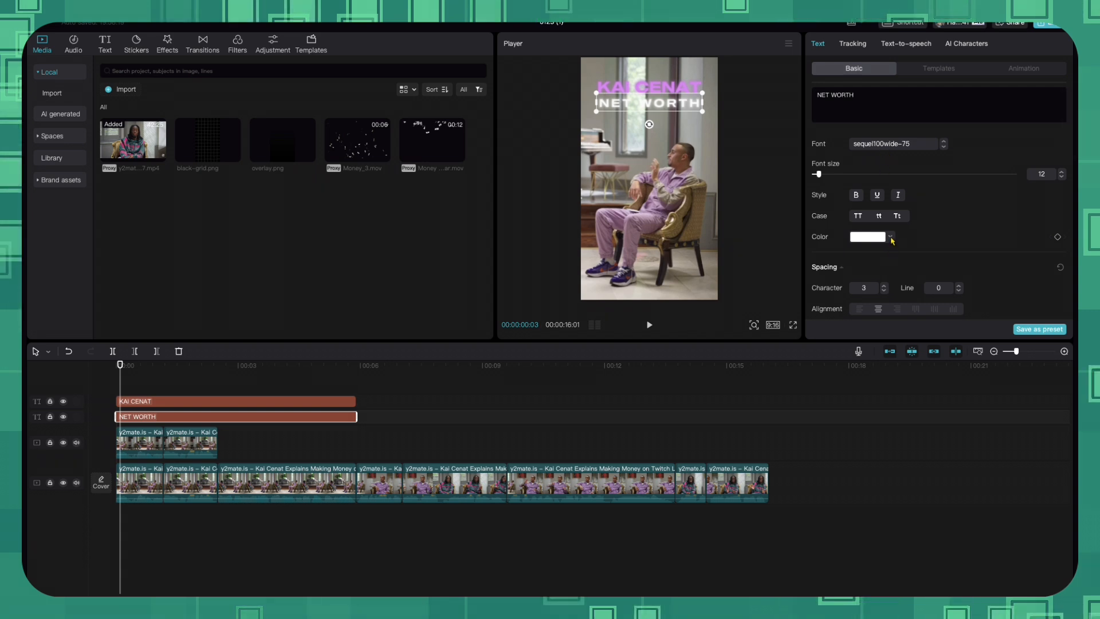
scroll(892, 240, down, 10)
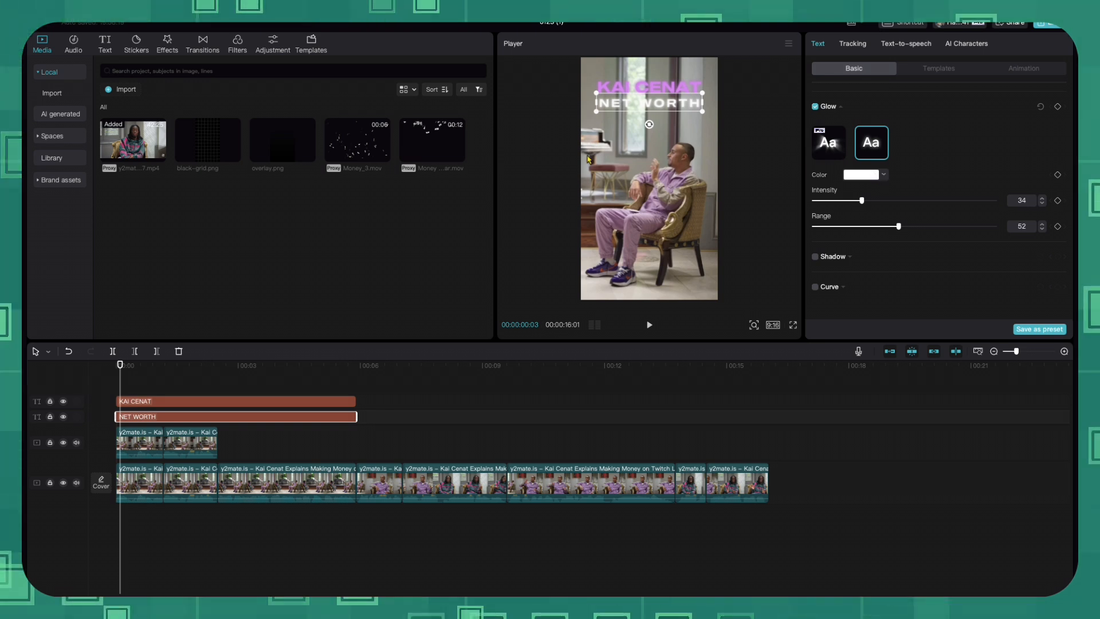
Place overlay.png above the cutout clips, spanning the video's full 16:01 length, and shift it lower in the frame
drag(268, 144, 150, 432)
drag(129, 431, 133, 446)
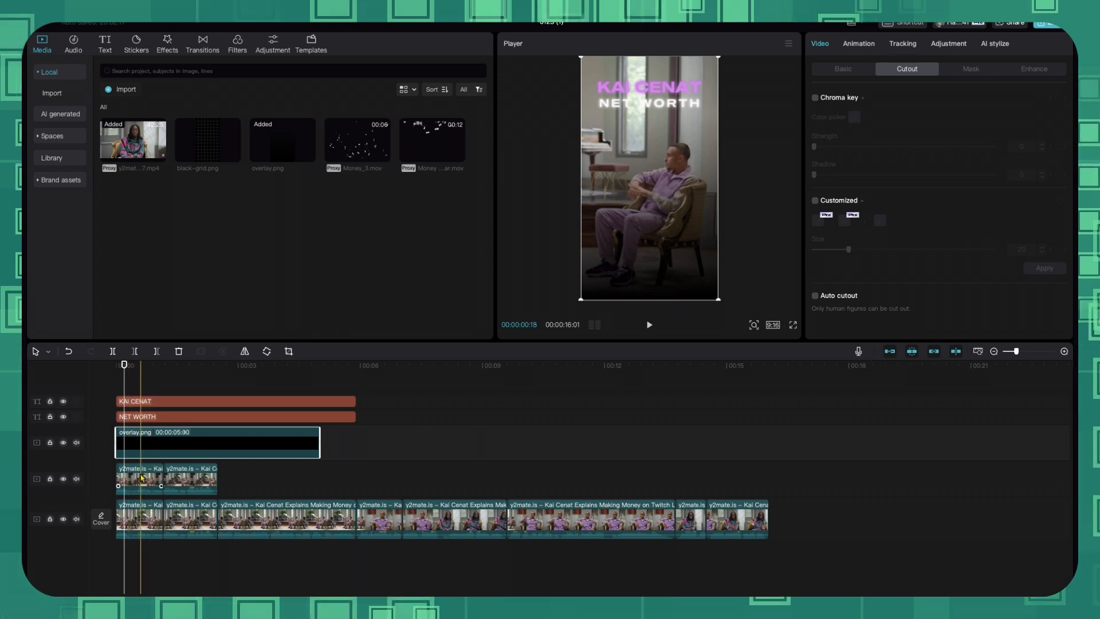
drag(320, 443, 770, 441)
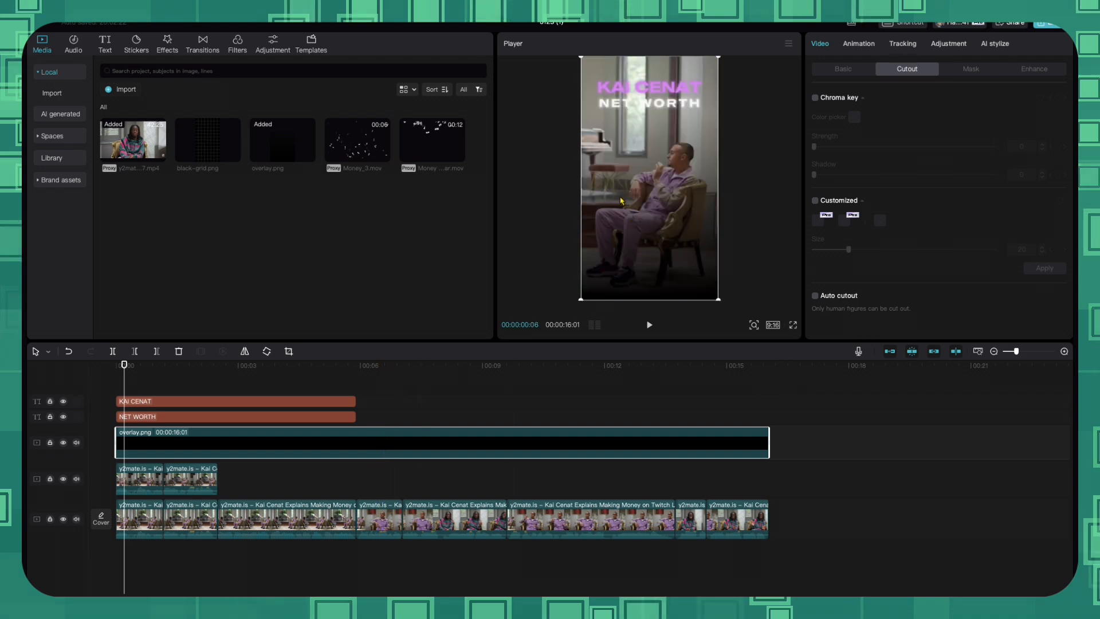
drag(631, 194, 632, 229)
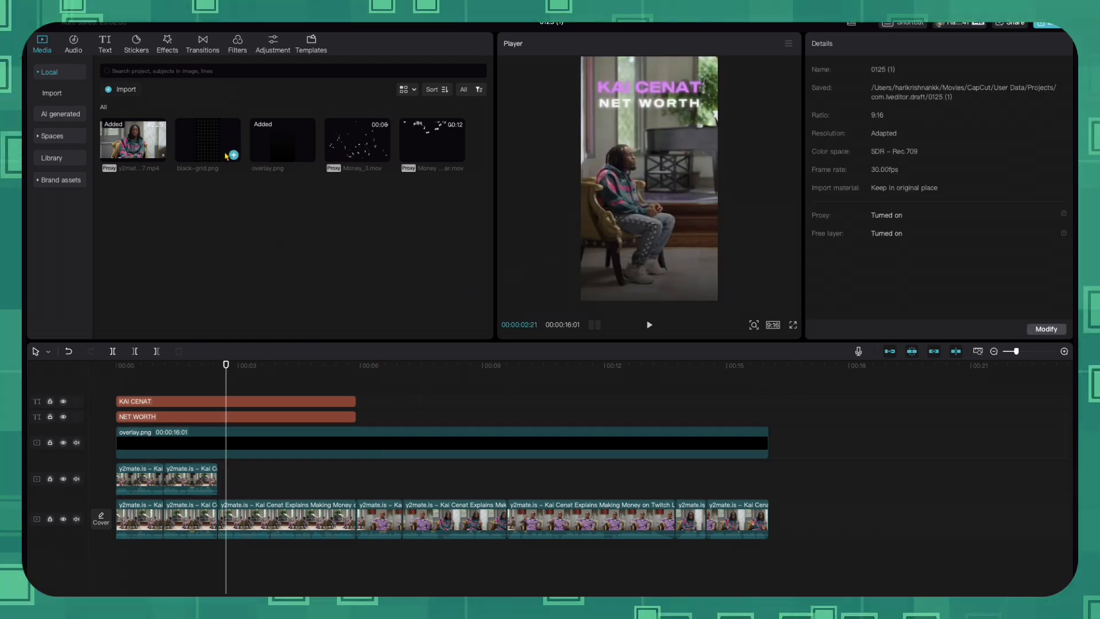
Place black-grid.png between the cutout clips and main footage from the start, and combine the two title clips into a compound clip
drag(216, 155, 142, 503)
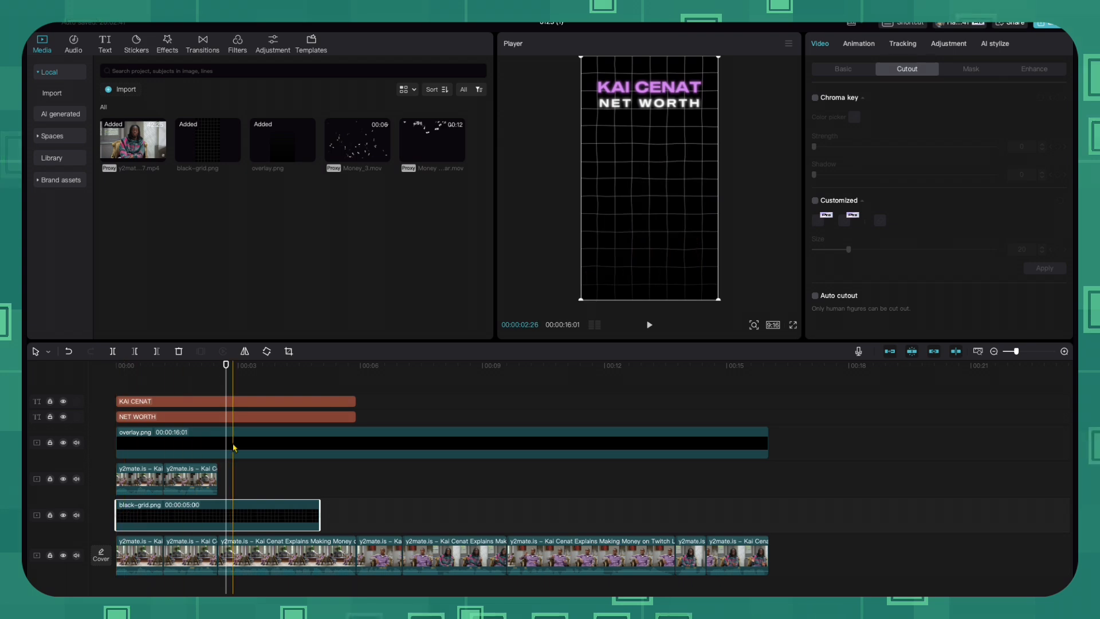
click(308, 380)
drag(364, 388, 342, 416)
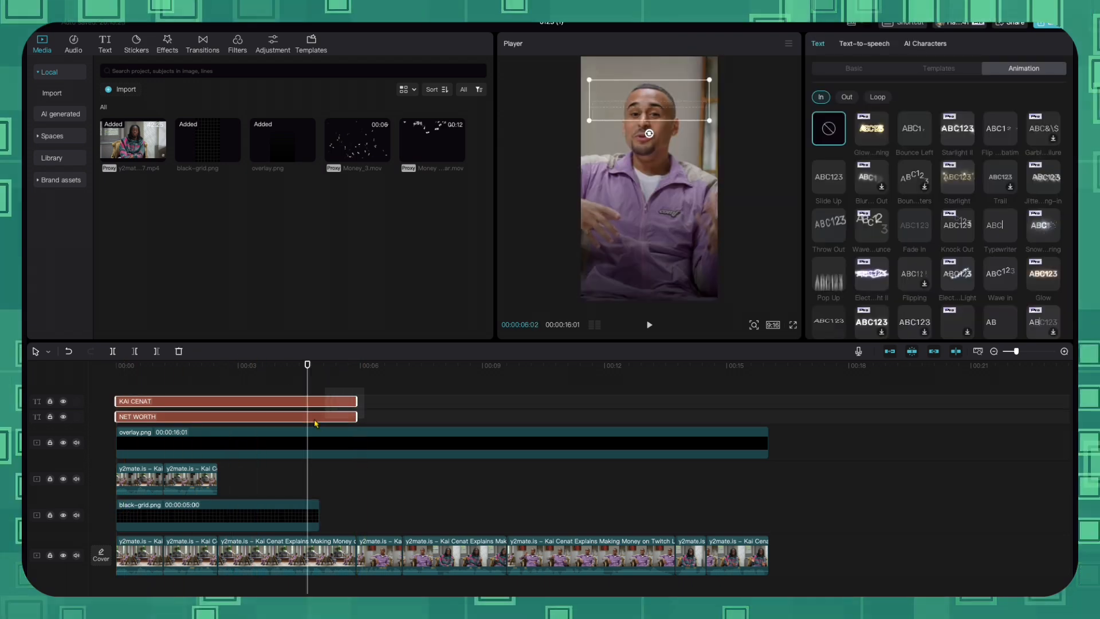
right_click(170, 403)
click(205, 527)
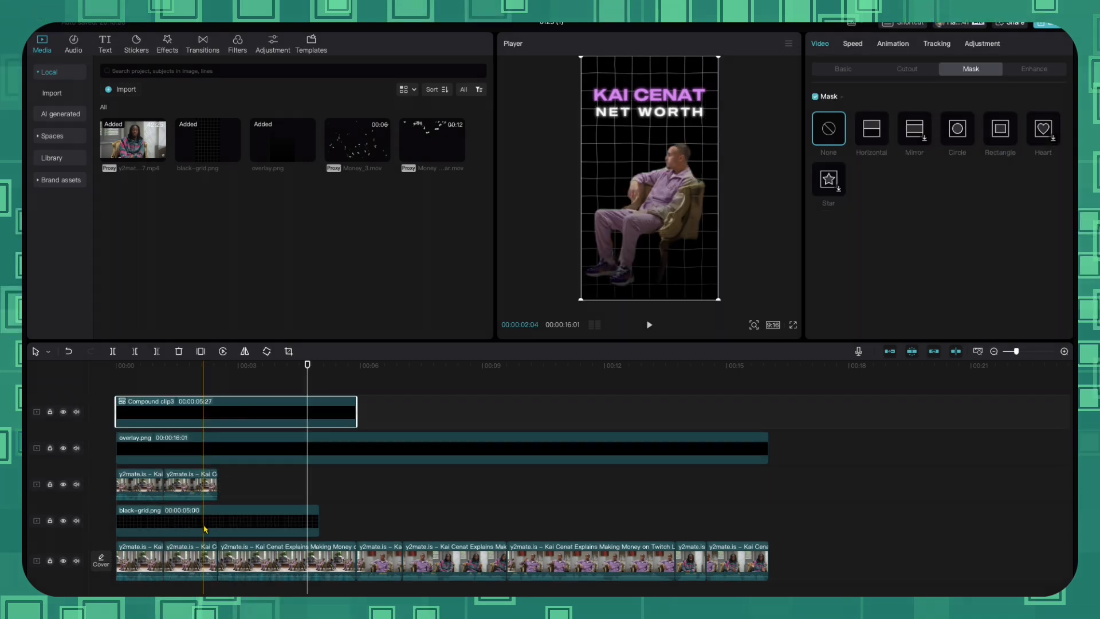
Apply the Side Slide intro animation with a 0.7 s duration to the titles' compound clip
click(892, 44)
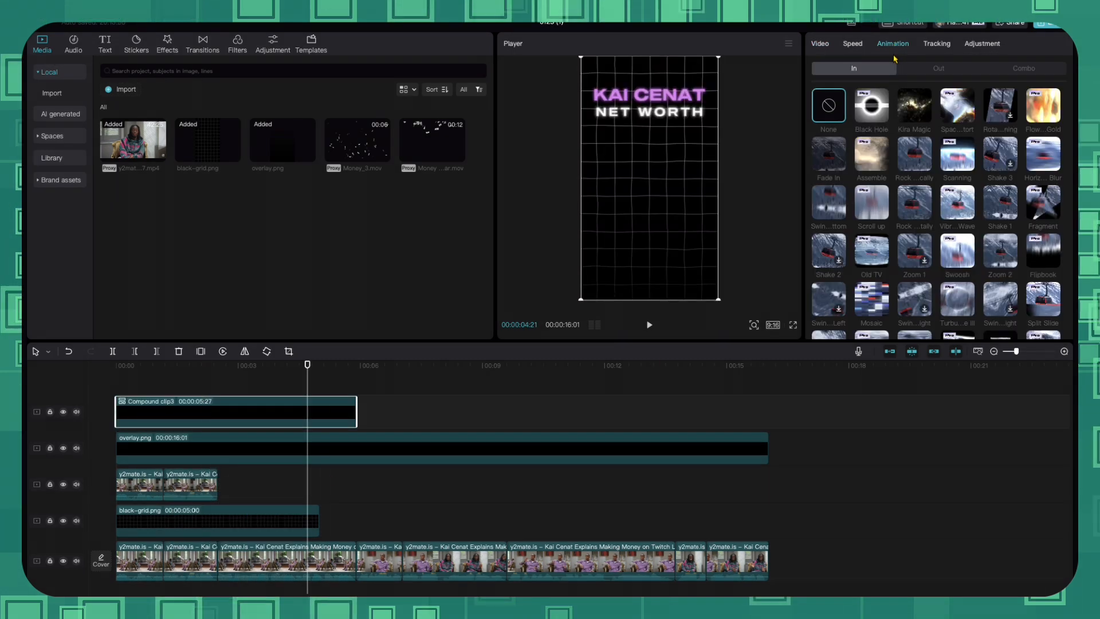
scroll(873, 217, down, 10)
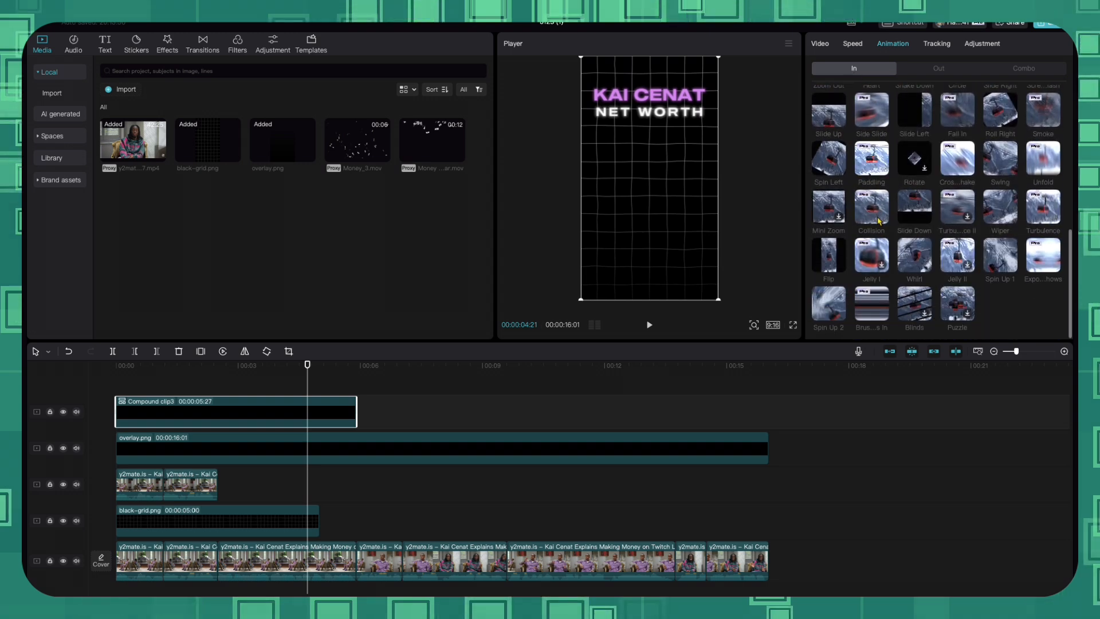
scroll(872, 189, up, 2)
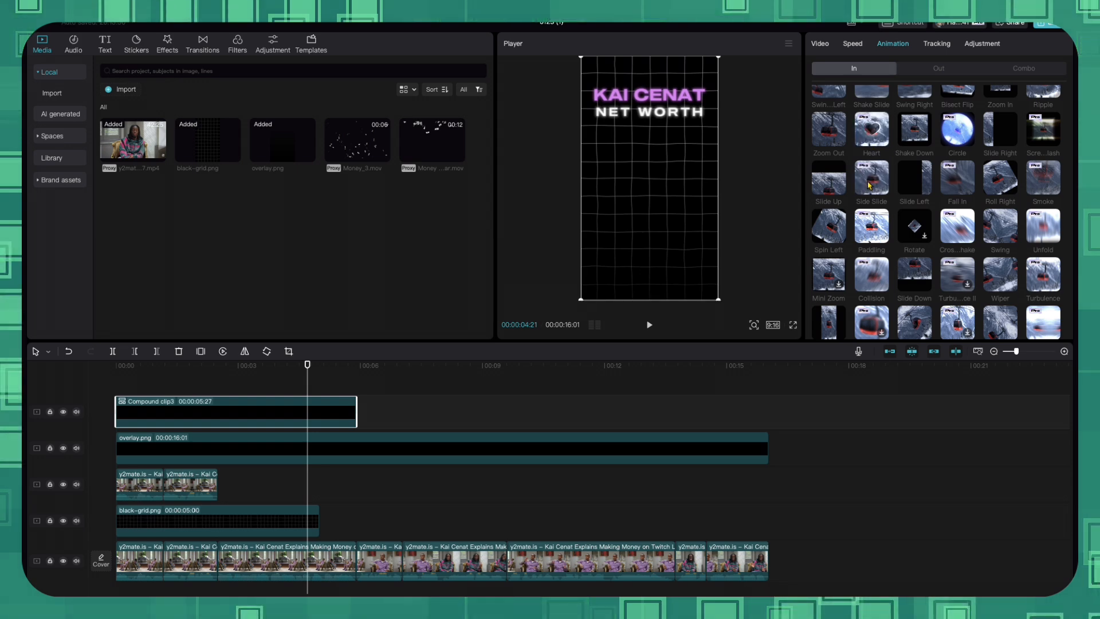
click(870, 185)
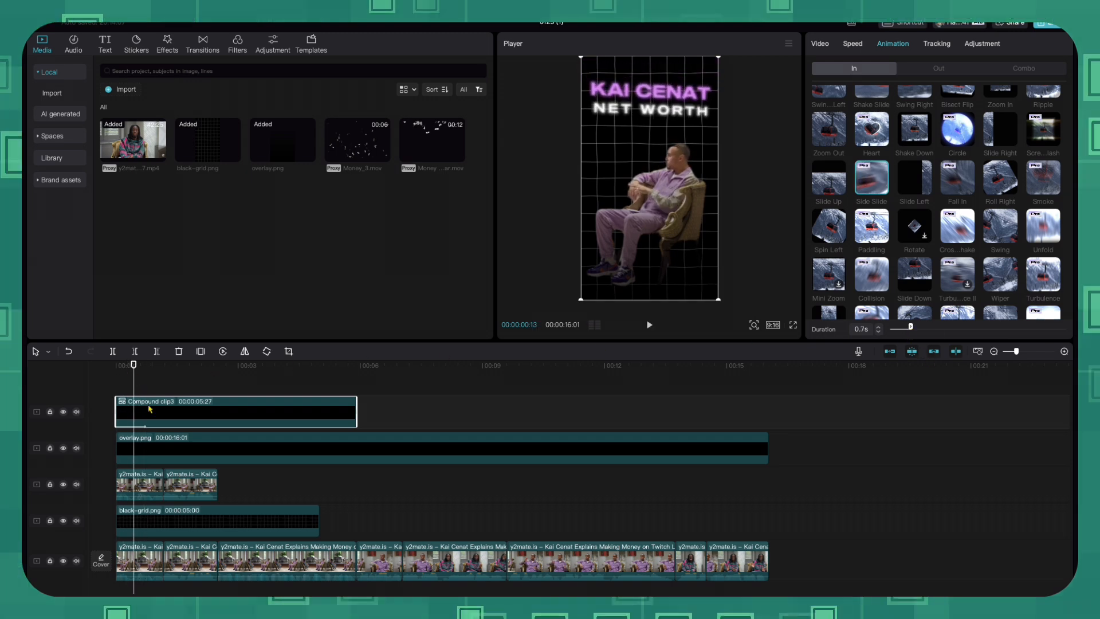
Apply a 0.5 s Fade In animation to the black-grid.png clip
click(168, 517)
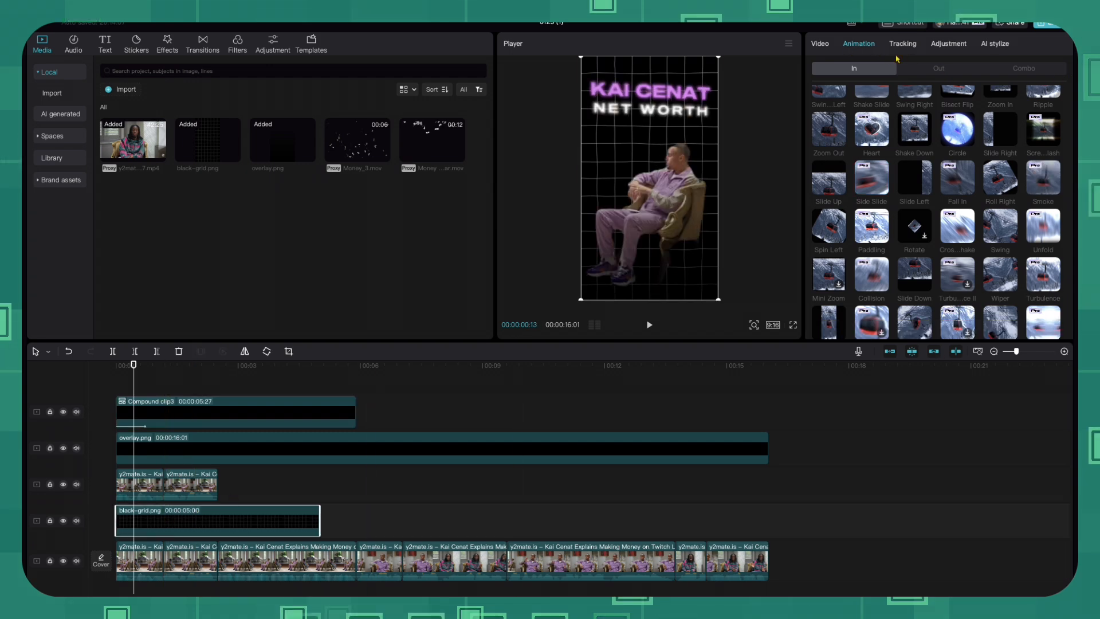
scroll(861, 149, up, 5)
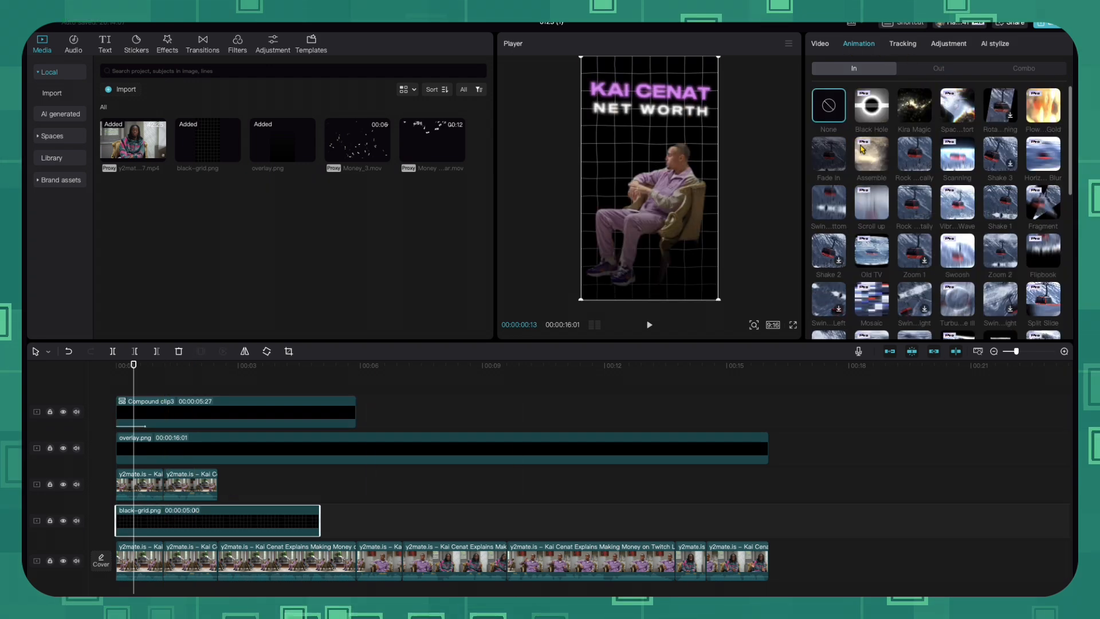
click(827, 157)
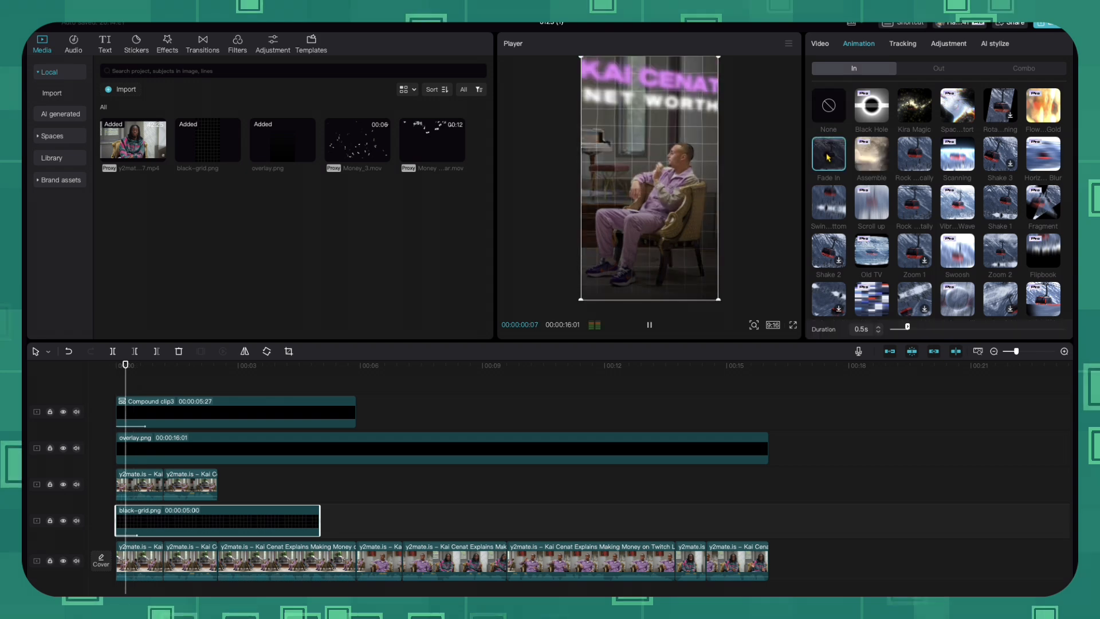
Add a Horizontal mask to black-grid.png with feather 96 and move its edge up to X -2, Y 192
click(819, 44)
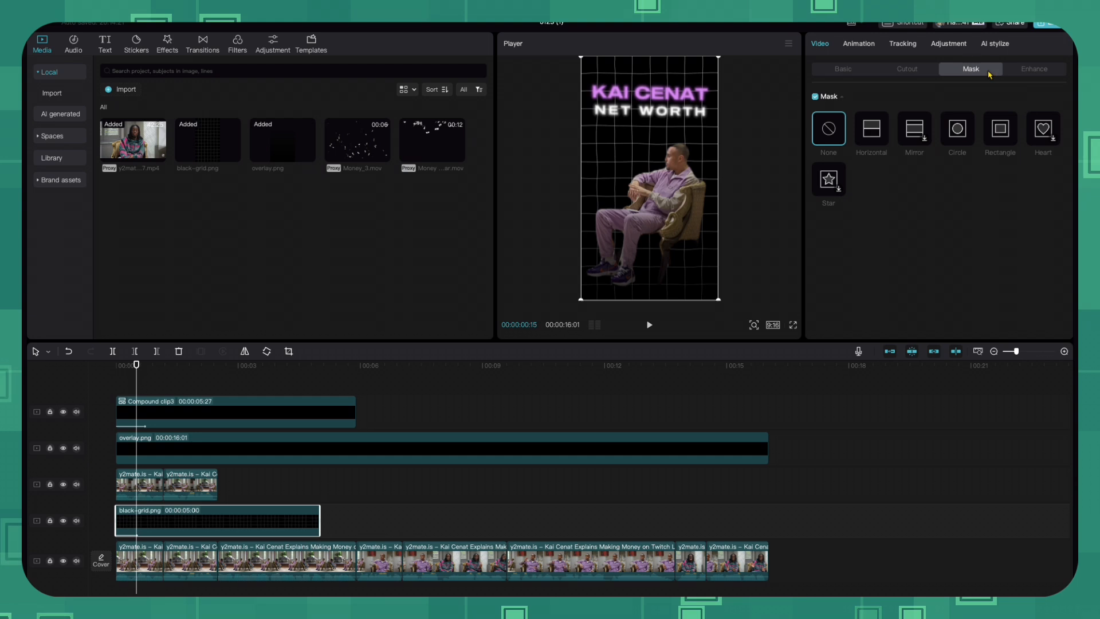
click(872, 131)
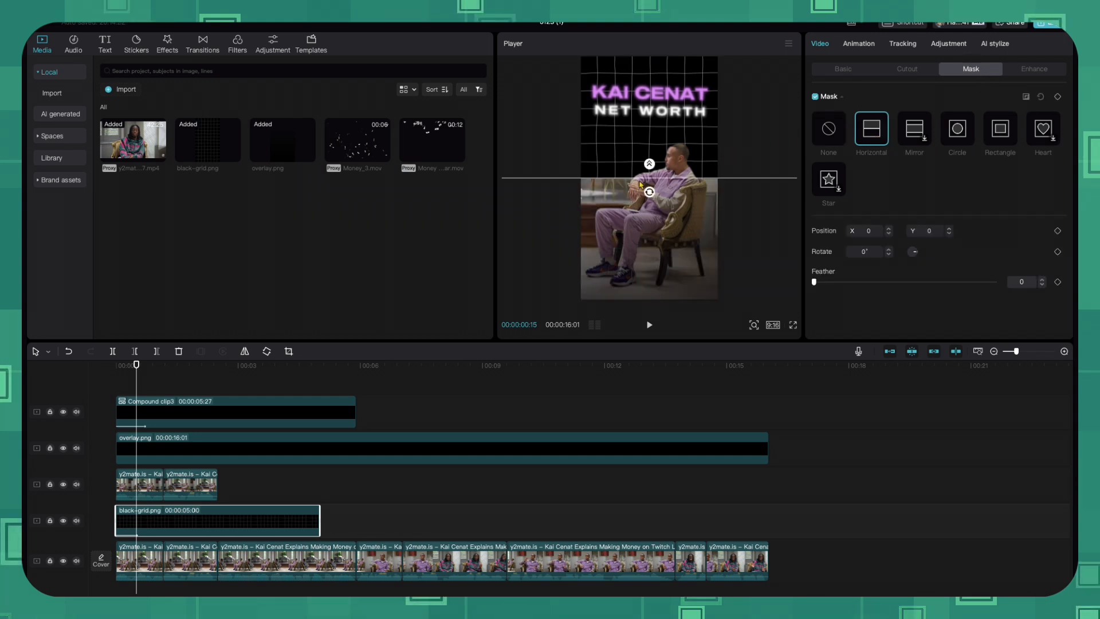
drag(650, 158, 651, 142)
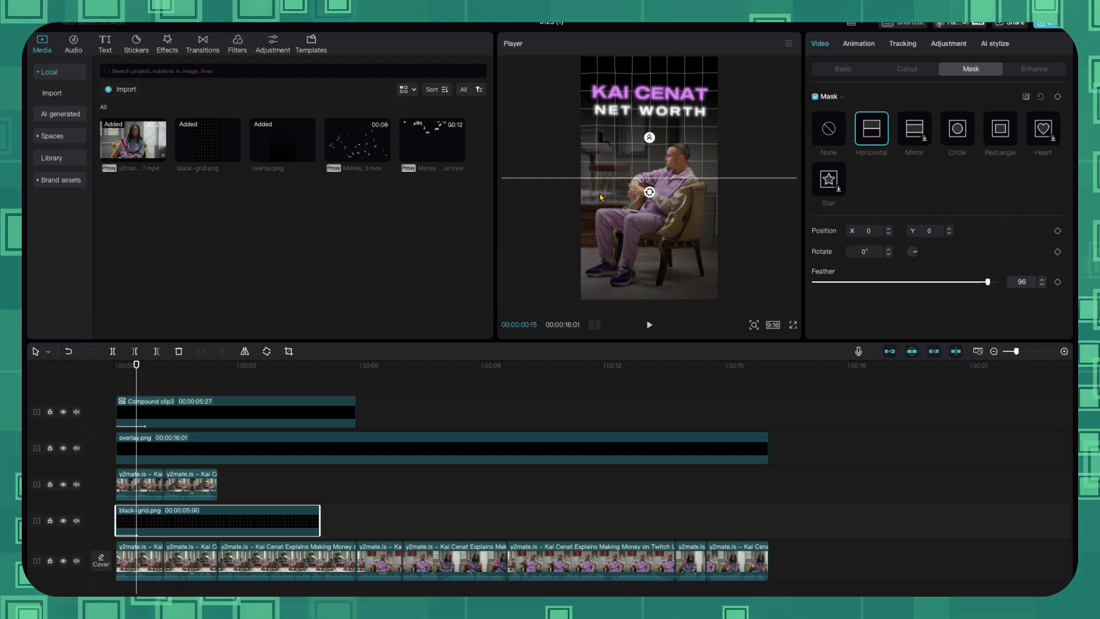
drag(671, 181, 671, 157)
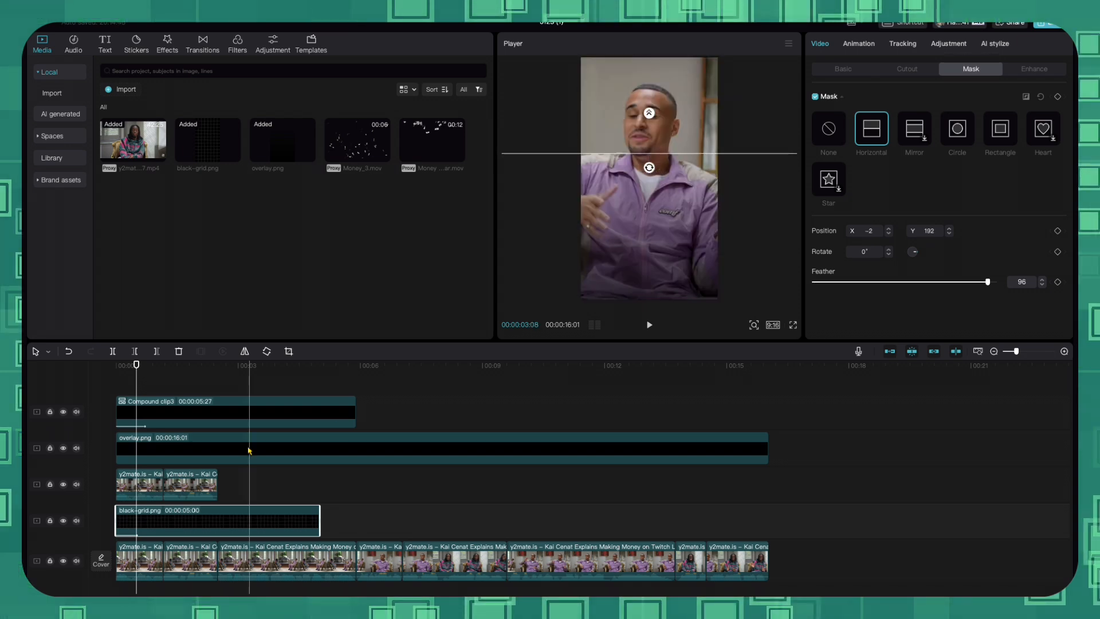
Preview the opening, and add position and size keyframes to the first cutout clip at its start and five frames in
click(218, 377)
drag(218, 374, 116, 374)
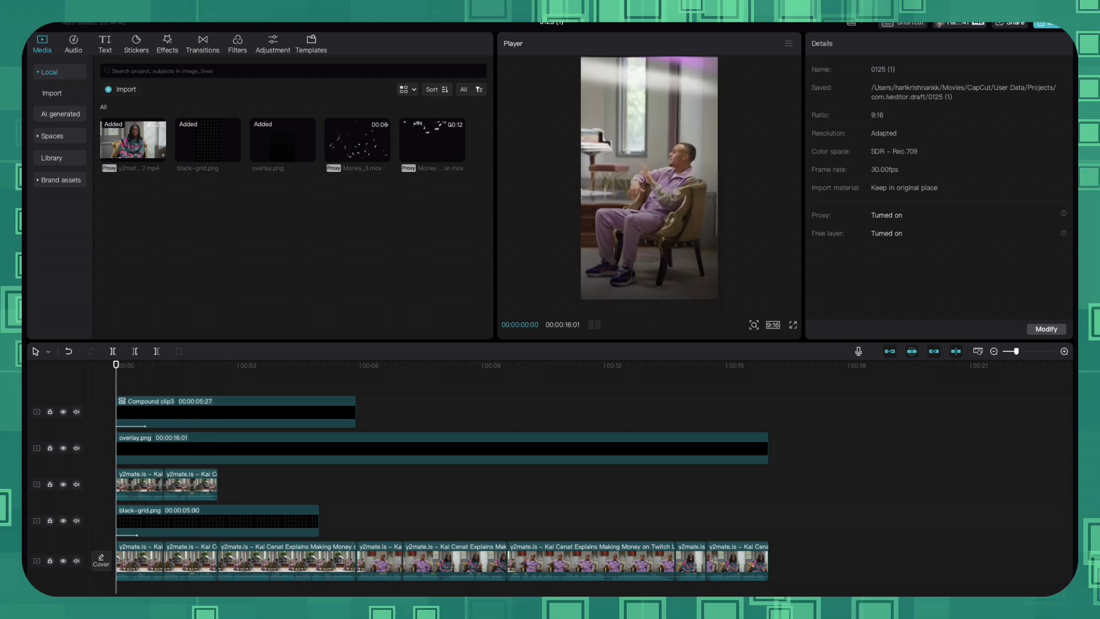
key(space)
key(space)
click(115, 363)
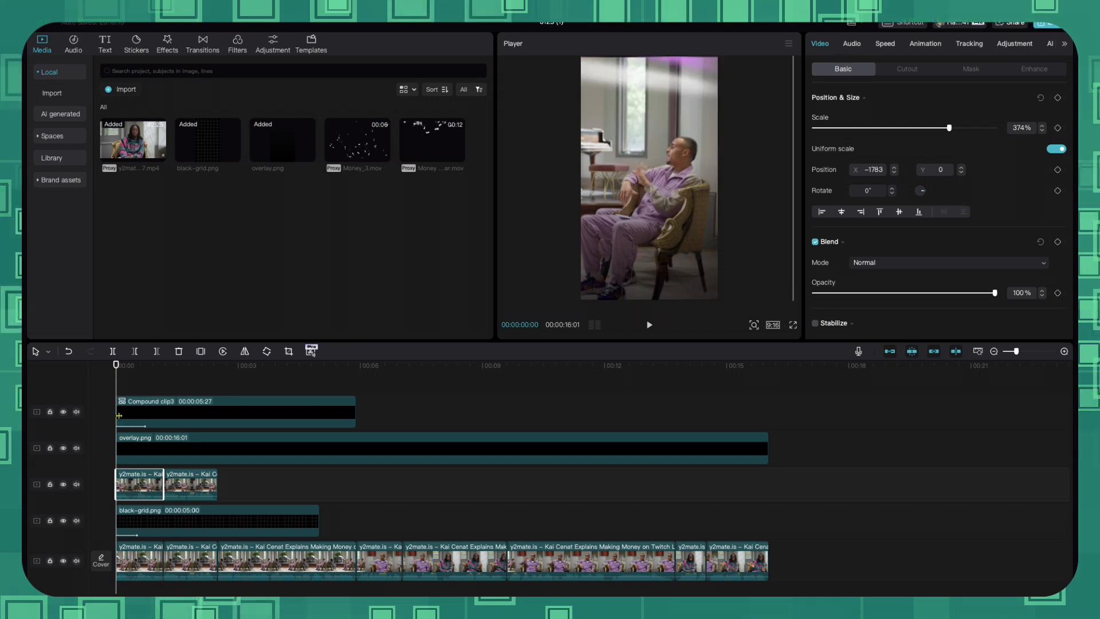
click(1058, 98)
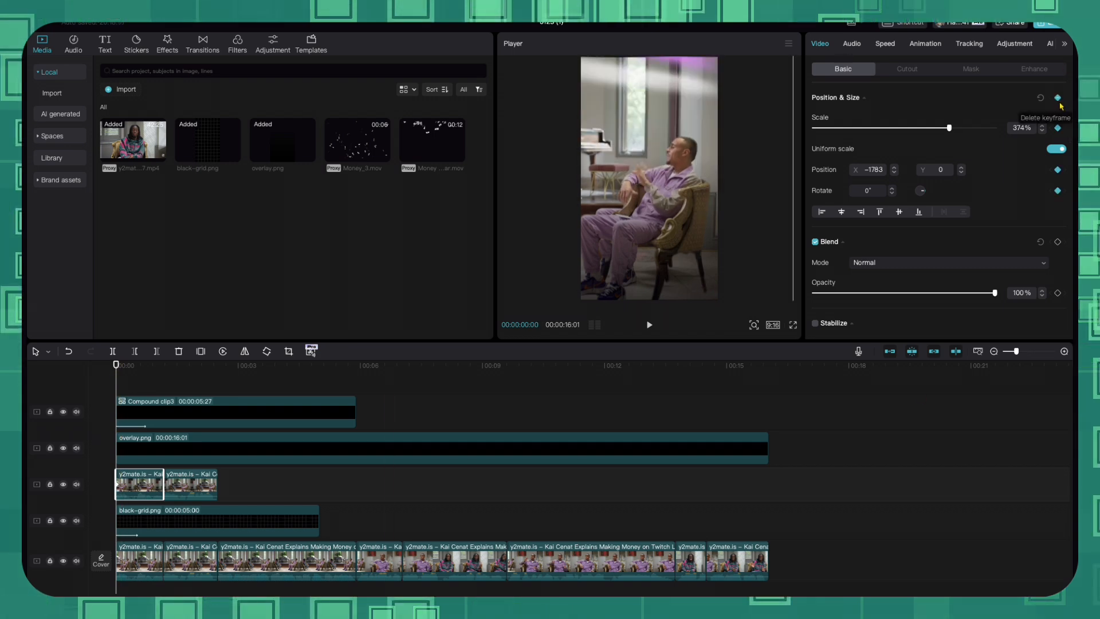
key(Right)
key(Right)
key(Right)
key(Right)
key(Right)
click(1058, 99)
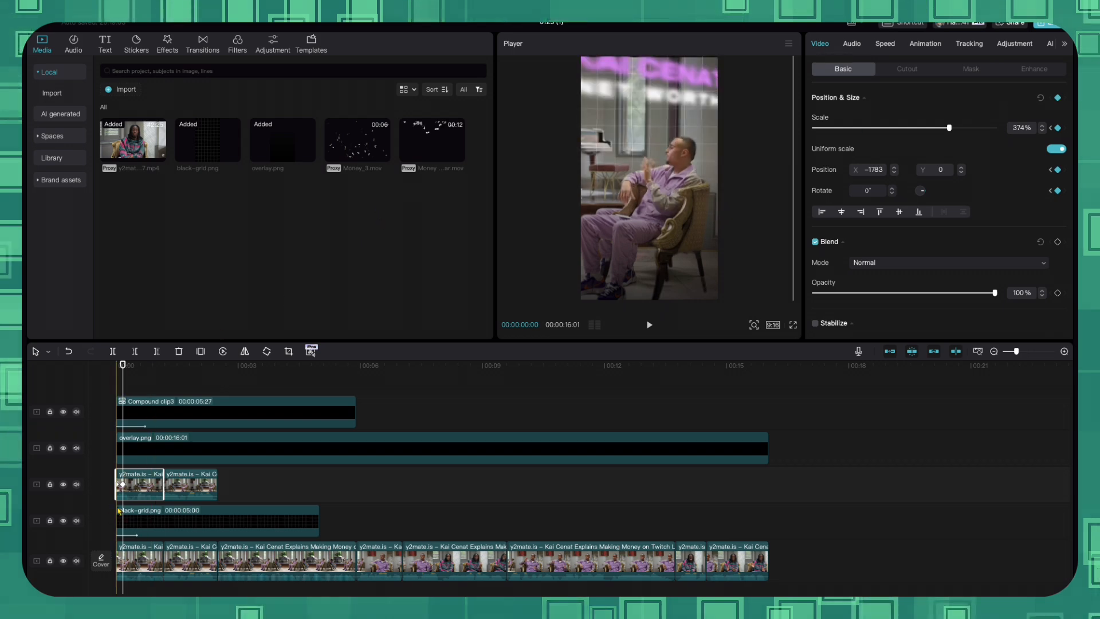
At the first cutout clip's starting keyframe, set the scale to 500% and shift the subject to X -2651, Y 0
drag(1016, 351, 1028, 354)
click(100, 370)
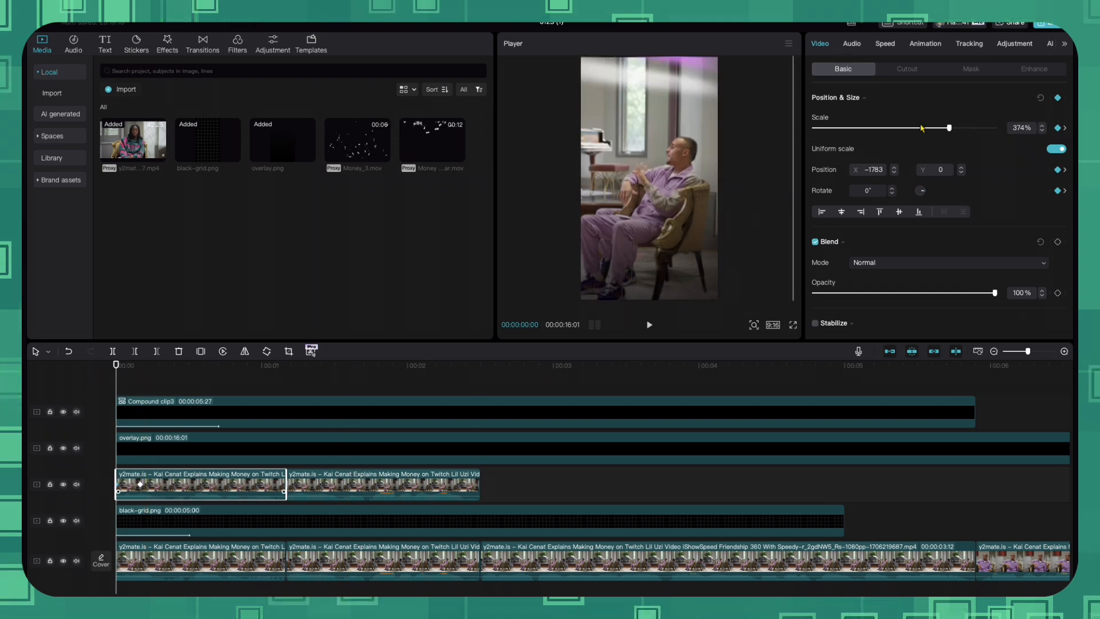
drag(949, 128, 1015, 125)
drag(663, 212, 634, 208)
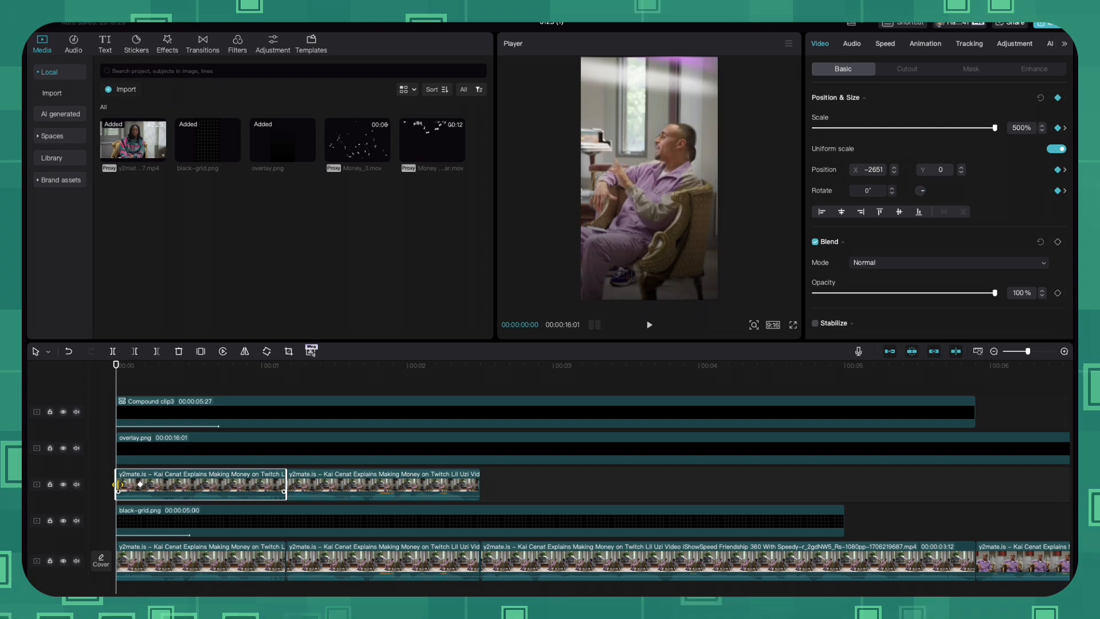
Copy the first cutout clip's two keyframes onto the matching main-track clip at the start and at frame five
click(120, 556)
click(141, 489)
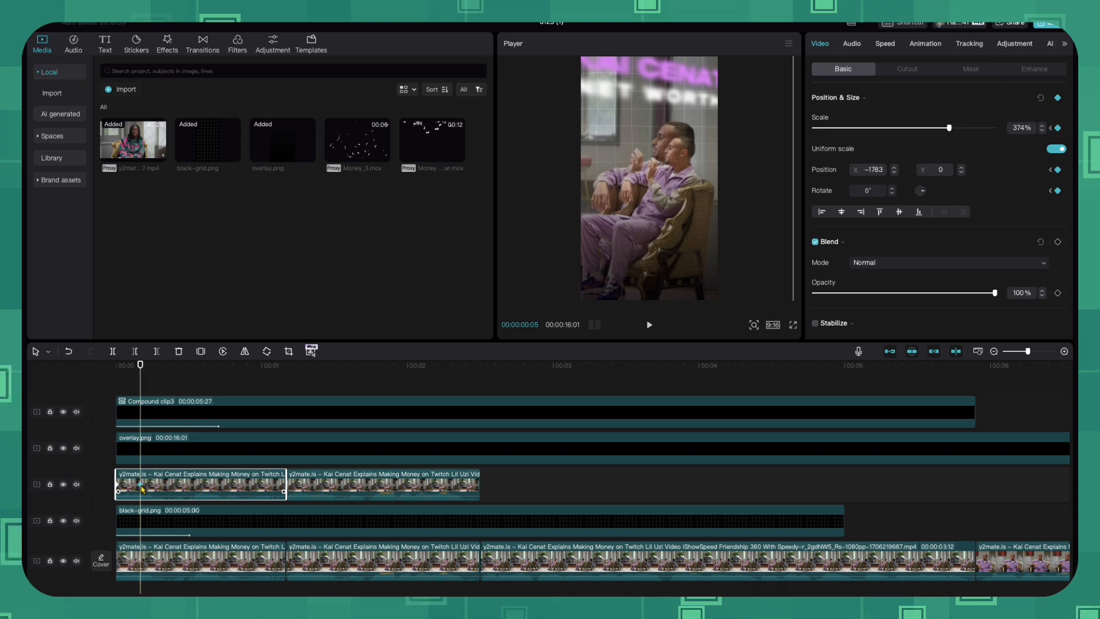
click(142, 564)
key(super+v)
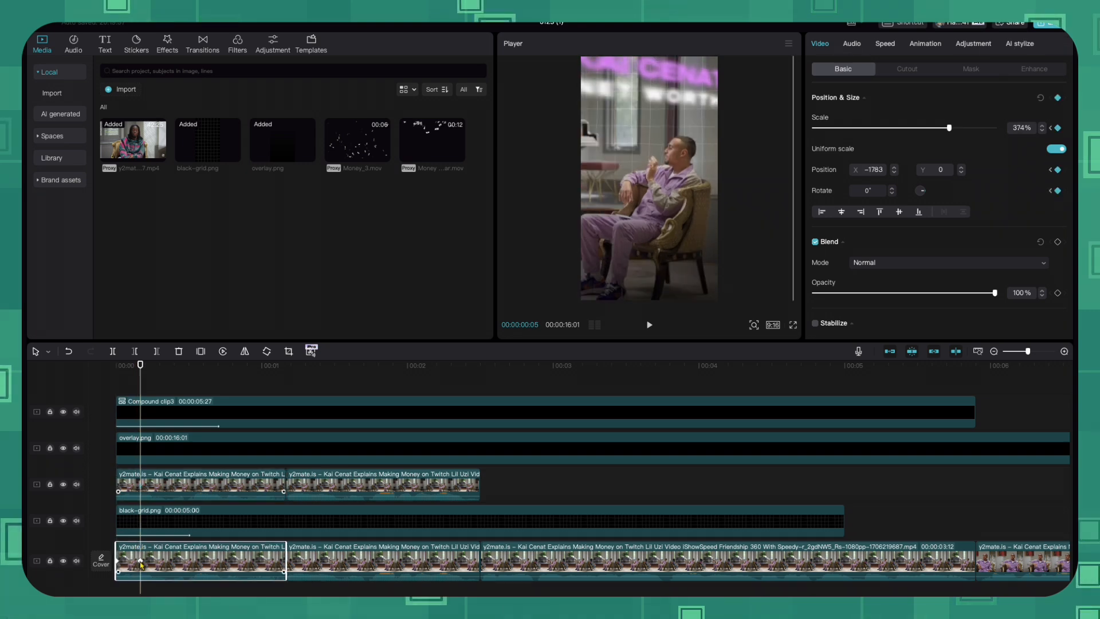
click(140, 365)
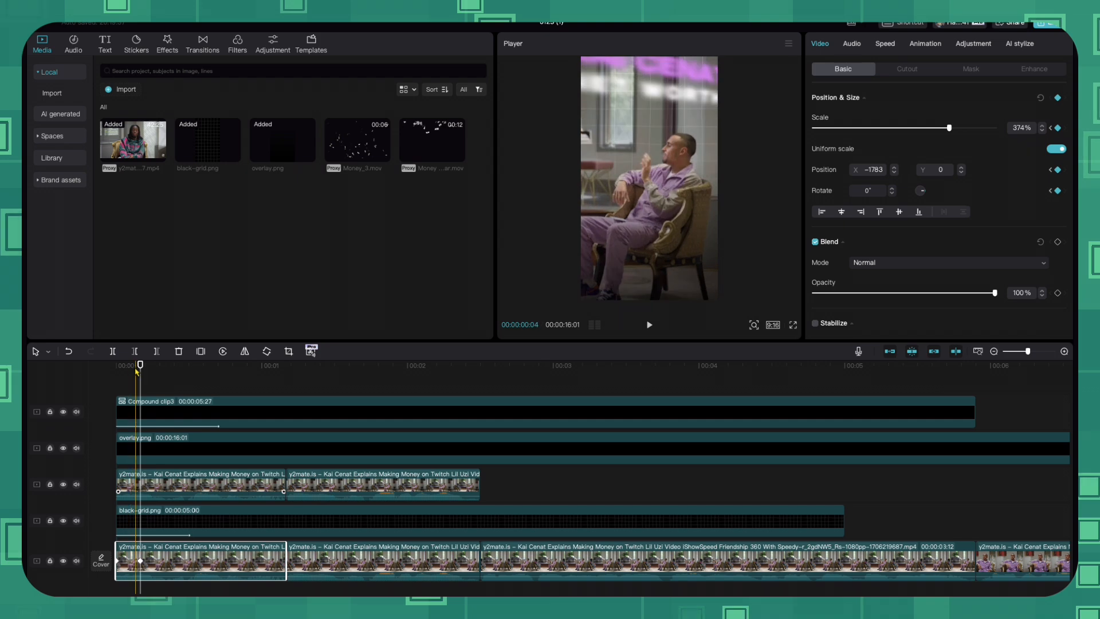
drag(141, 366, 186, 373)
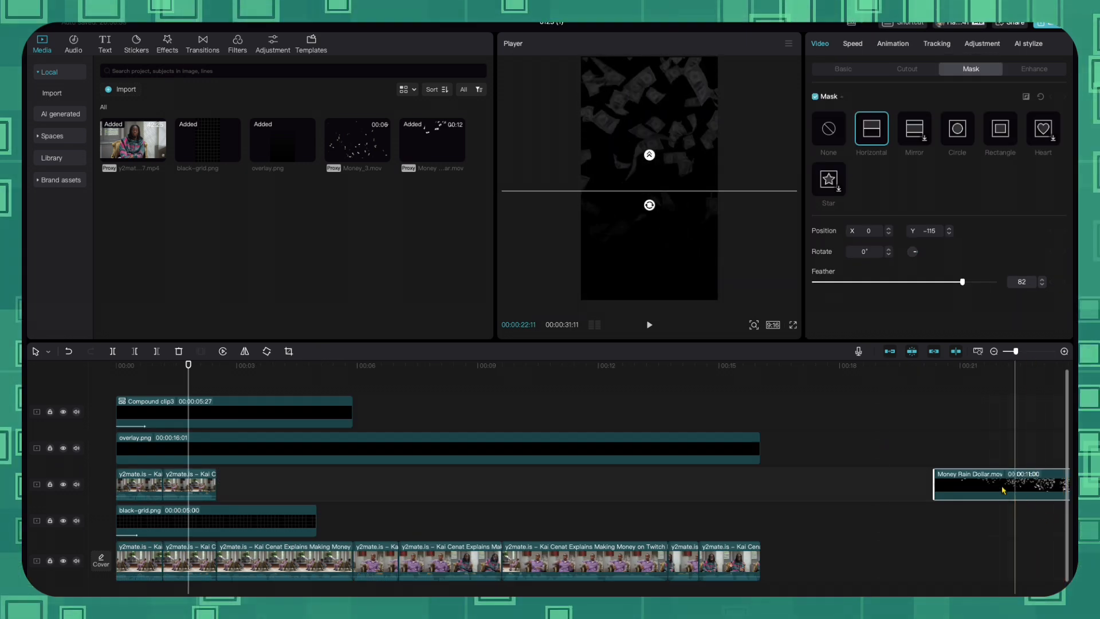
Place Money Rain Dollar.mov beneath the cutout clips from the start, with 22% opacity and its horizontal mask feathered to 43
drag(1003, 489, 168, 517)
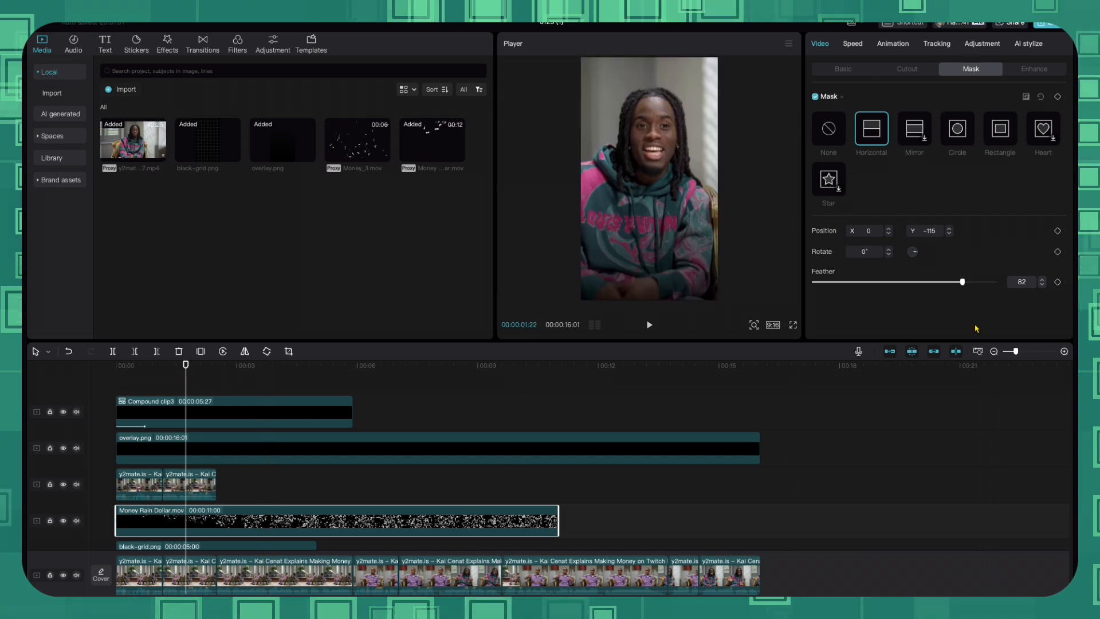
click(844, 71)
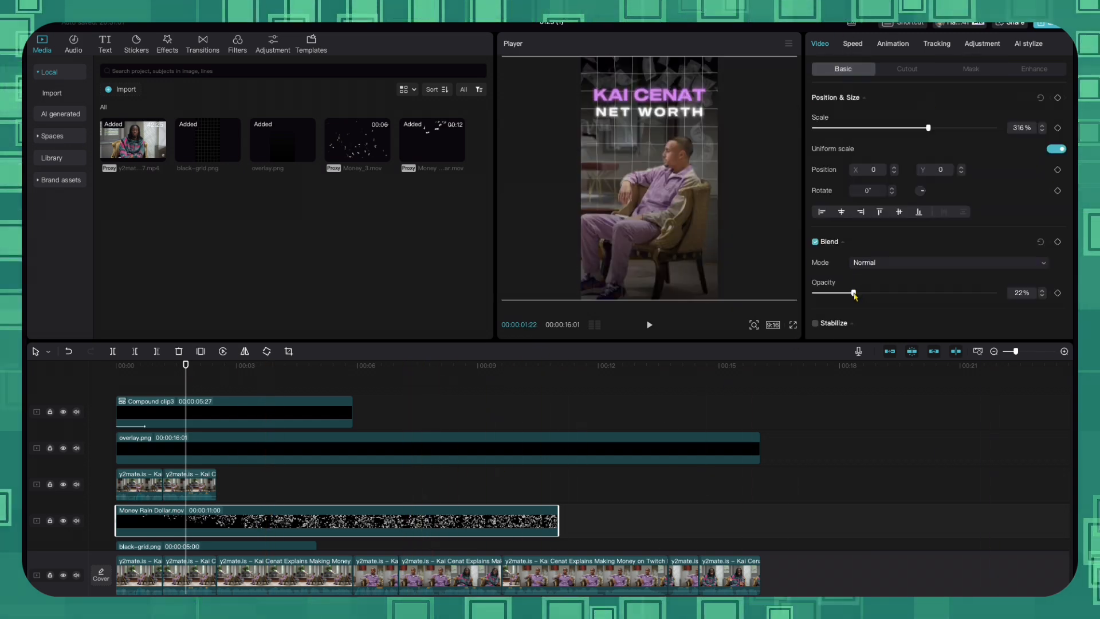
click(917, 71)
click(968, 70)
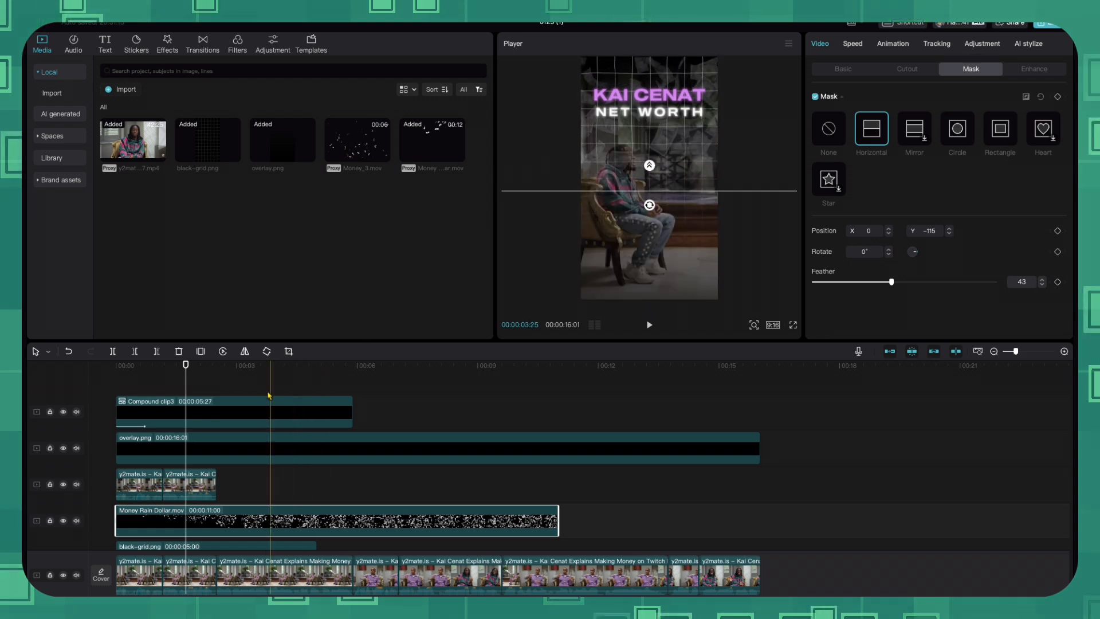
click(488, 408)
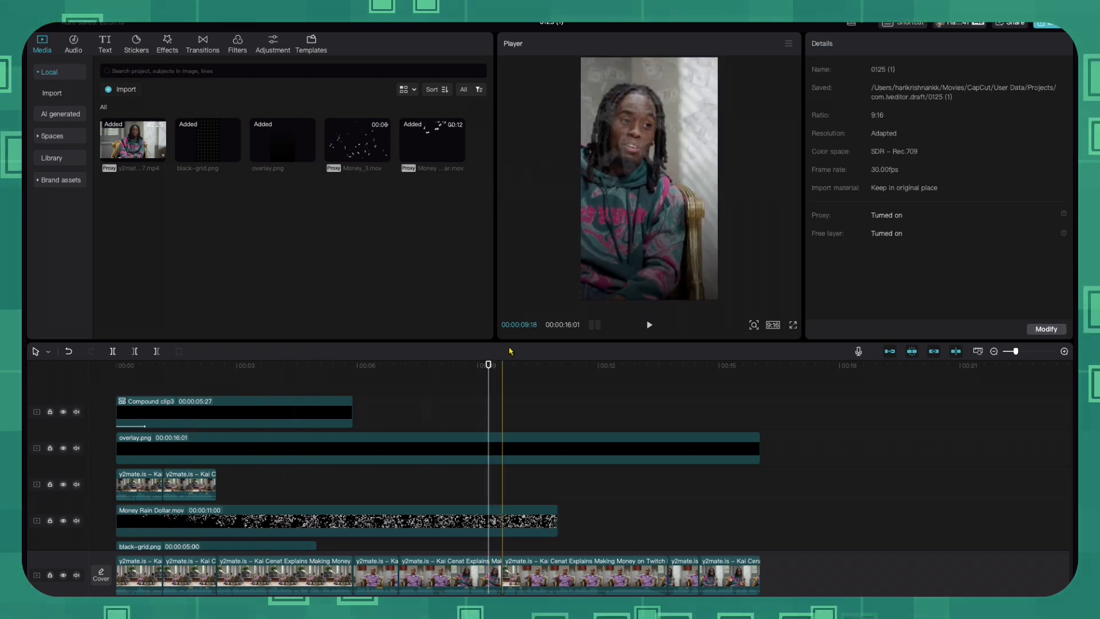
Trim the title compound clip, overlay.png and Money Rain Dollar.mov to end with the first interview clip at 00:00:01:05
drag(210, 366, 116, 365)
key(space)
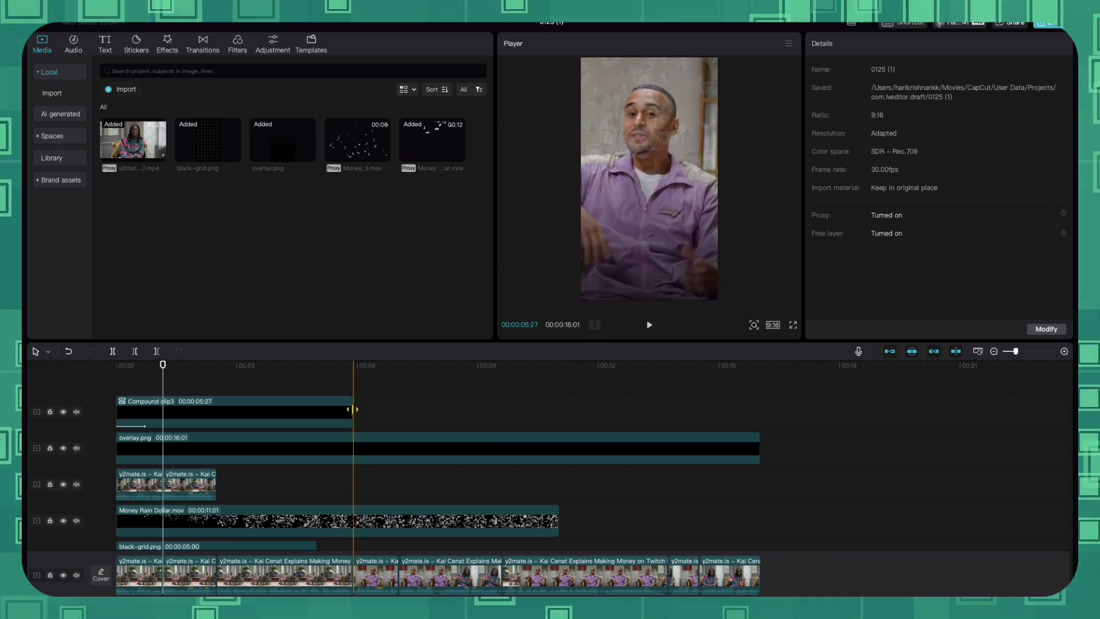
drag(351, 414, 165, 413)
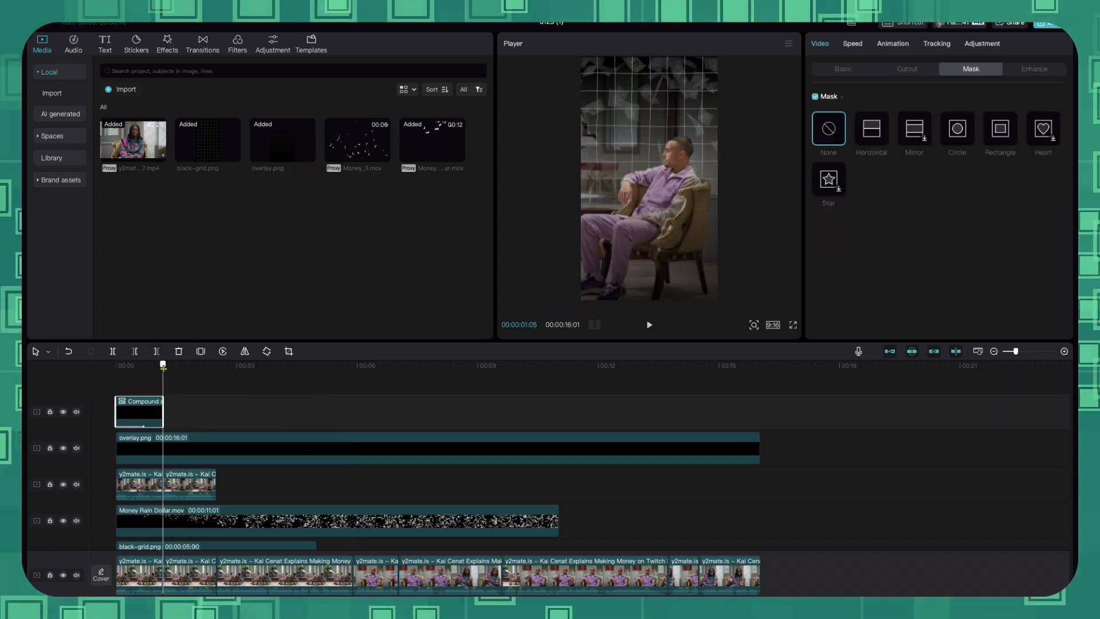
click(160, 577)
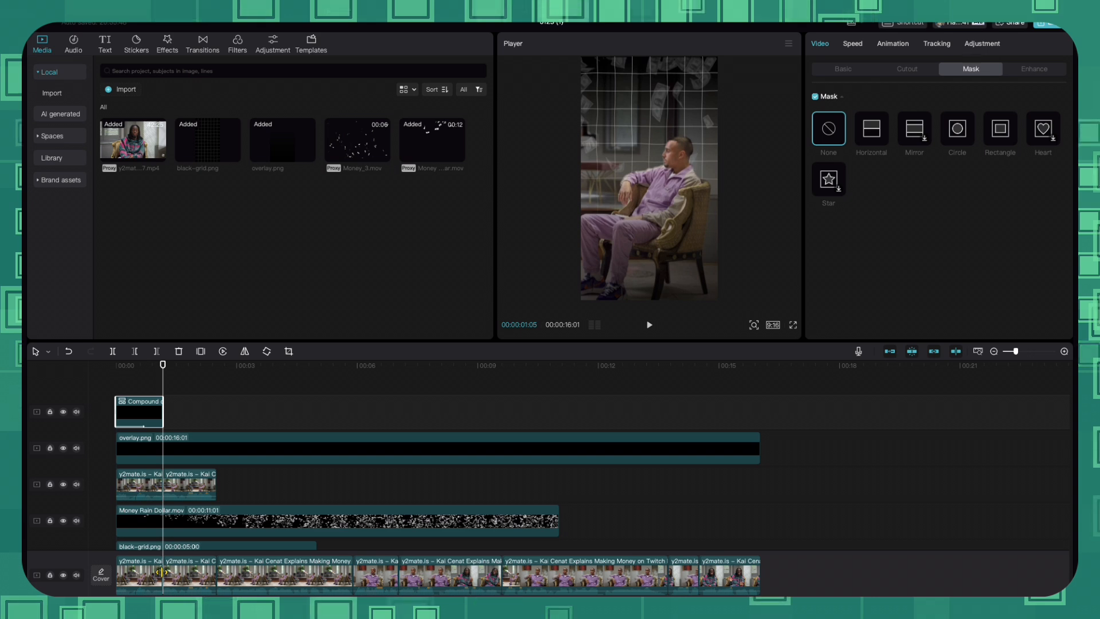
click(160, 573)
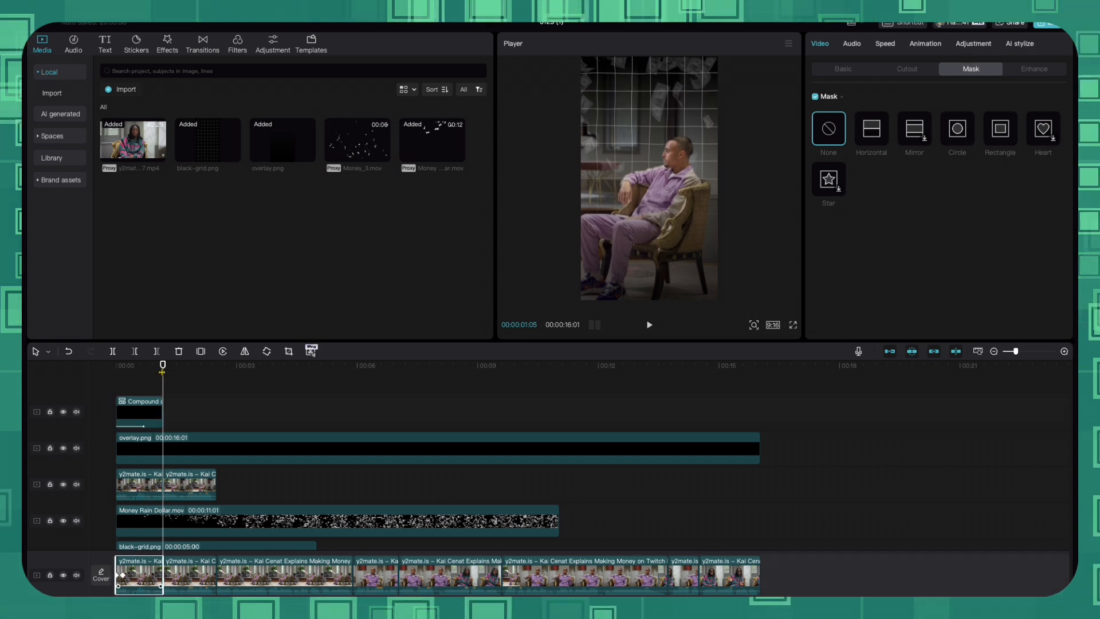
drag(758, 446, 166, 440)
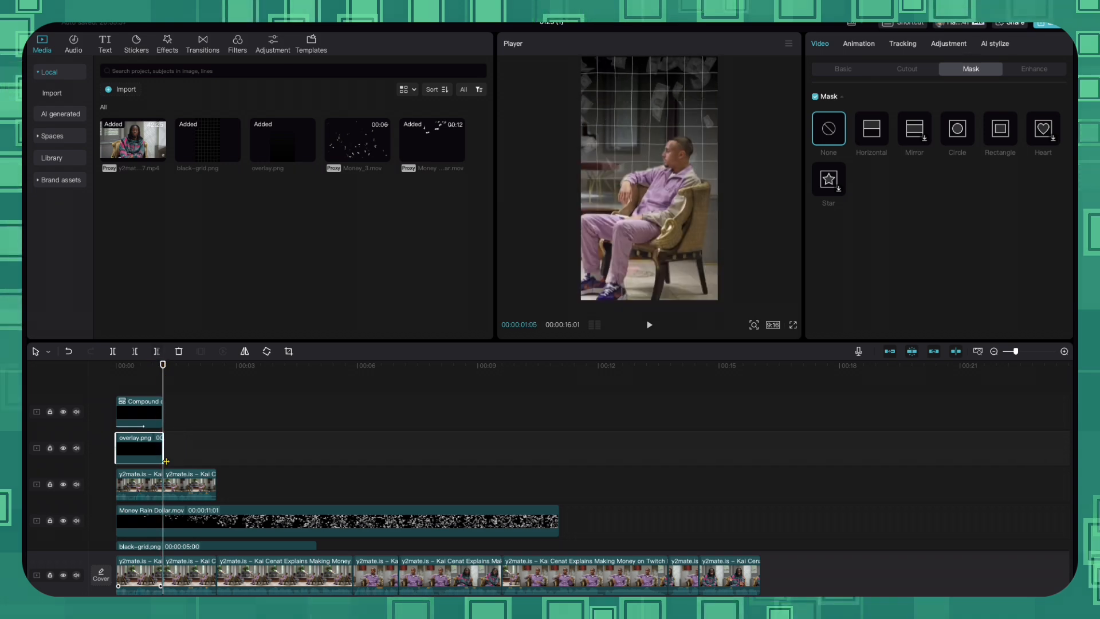
click(378, 518)
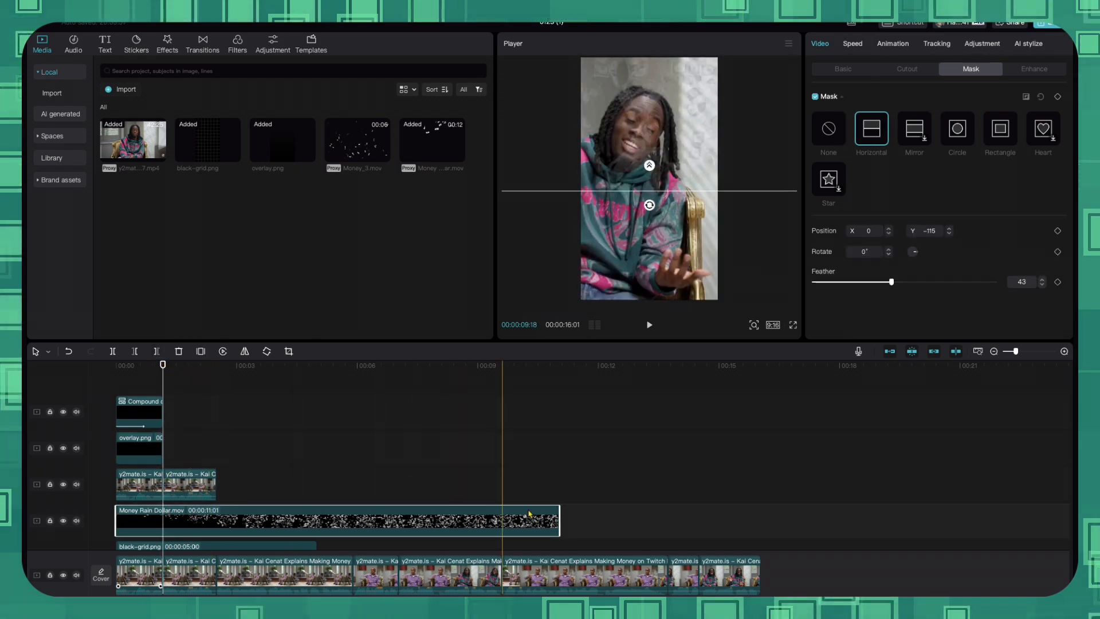
drag(559, 519, 164, 516)
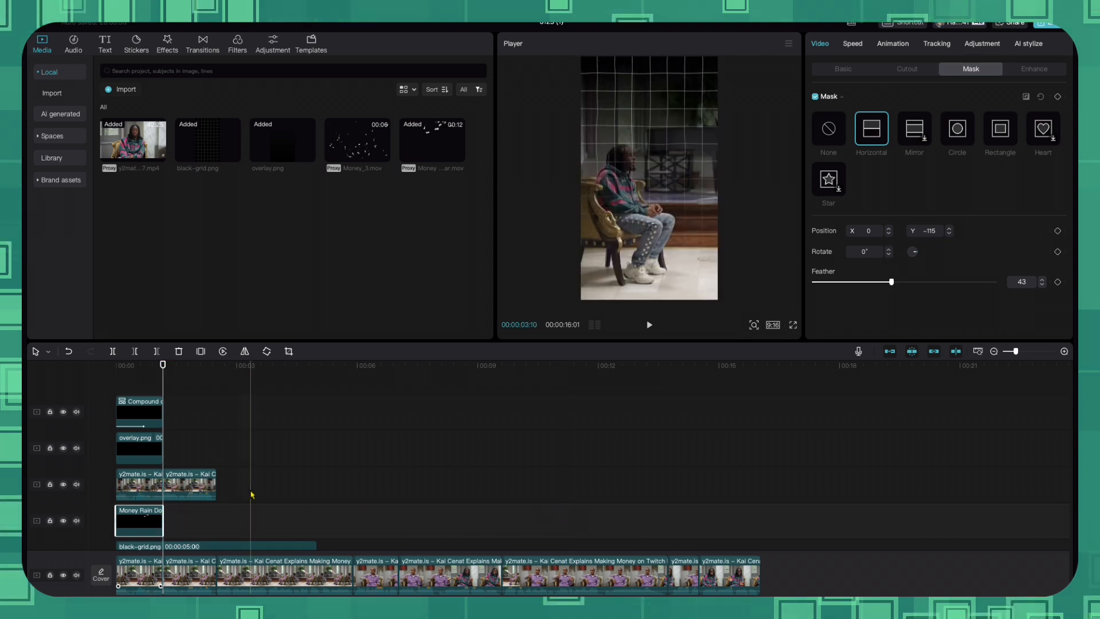
Trim black-grid.png to end at 00:00:01:05 and delete the second cutout clip from the overlay track
scroll(252, 495, down, 2)
drag(315, 507, 167, 503)
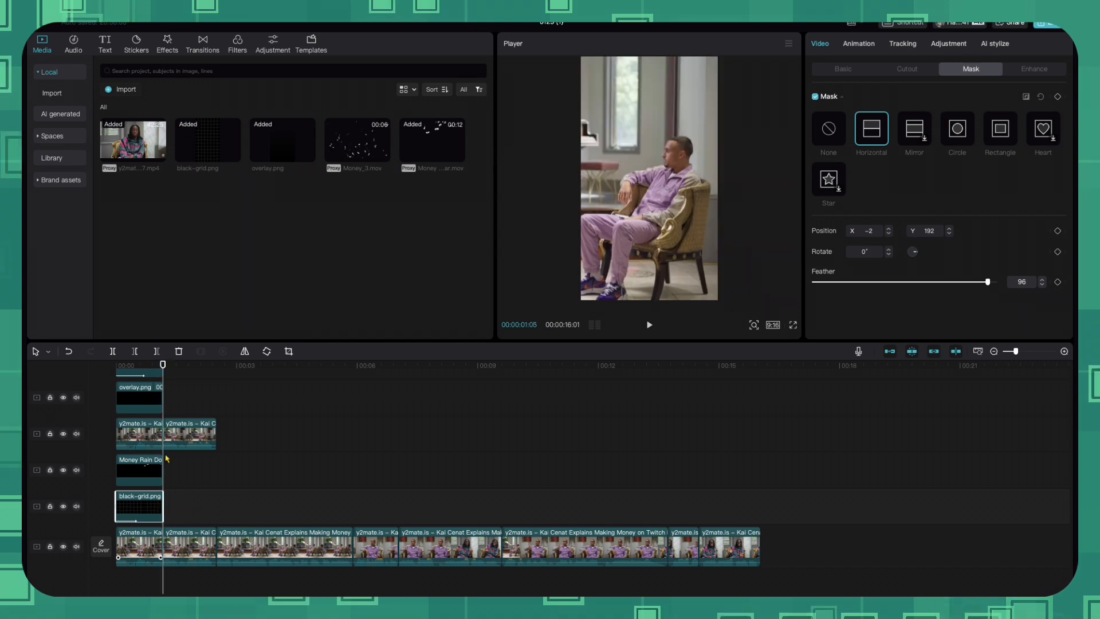
click(198, 440)
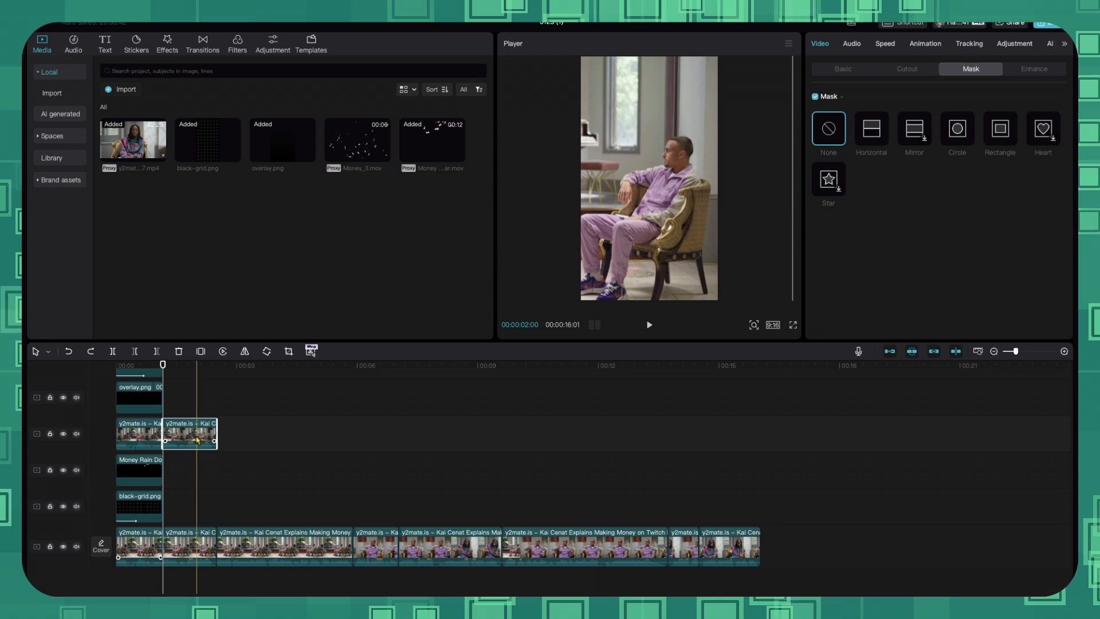
key(Delete)
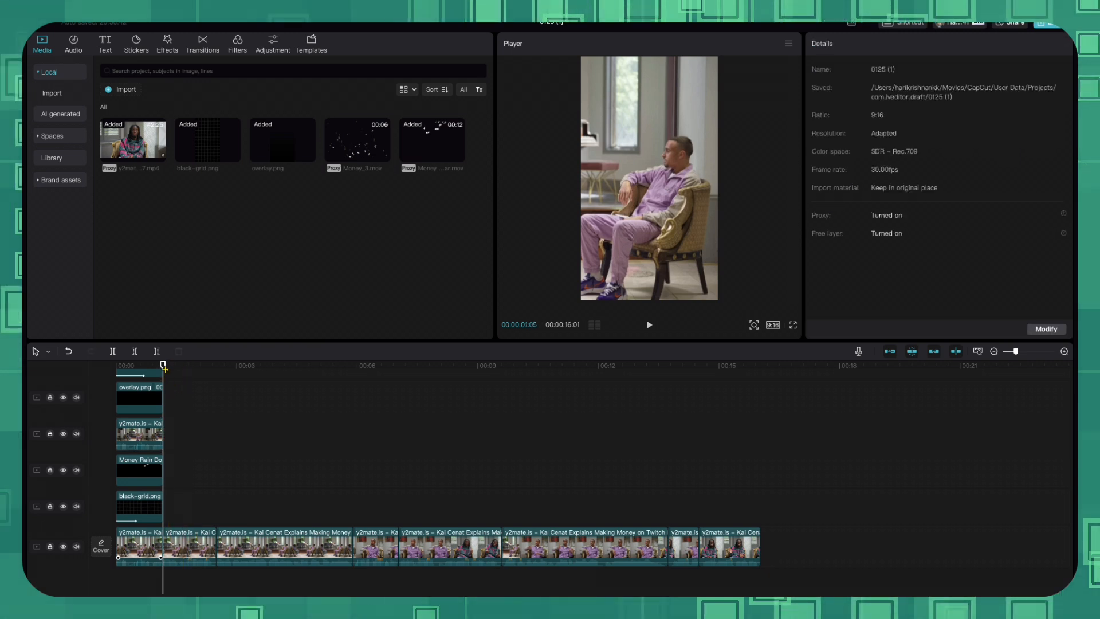
Keyframe the second main-track clip's position at its start and at 00:00:01:15, shifting the frame to X 1518, Y 0 at the second keyframe
click(189, 547)
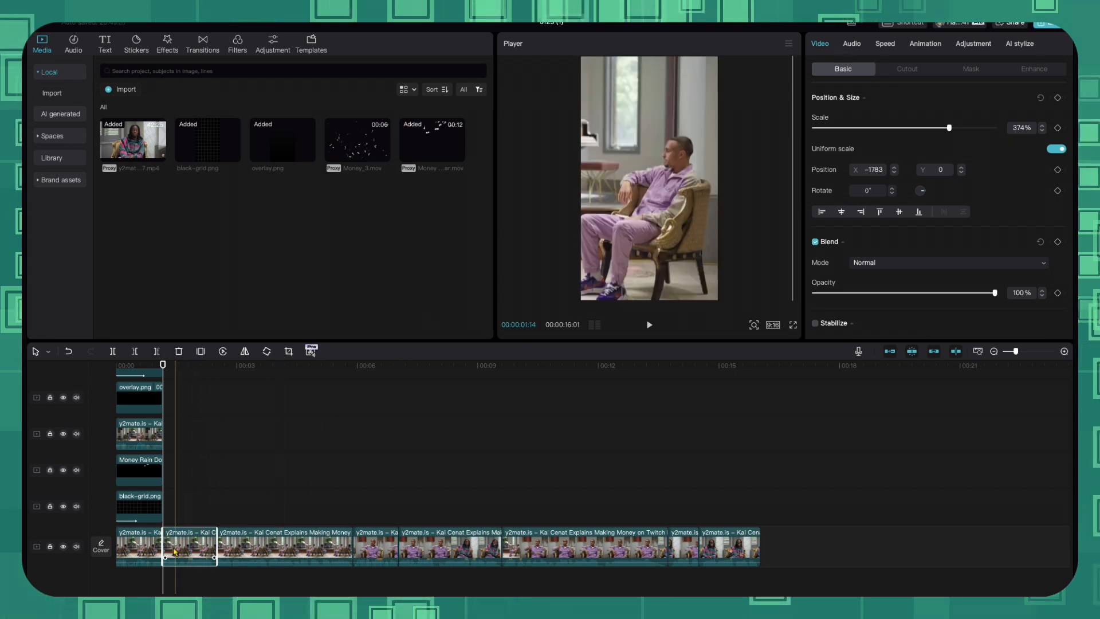
click(1059, 170)
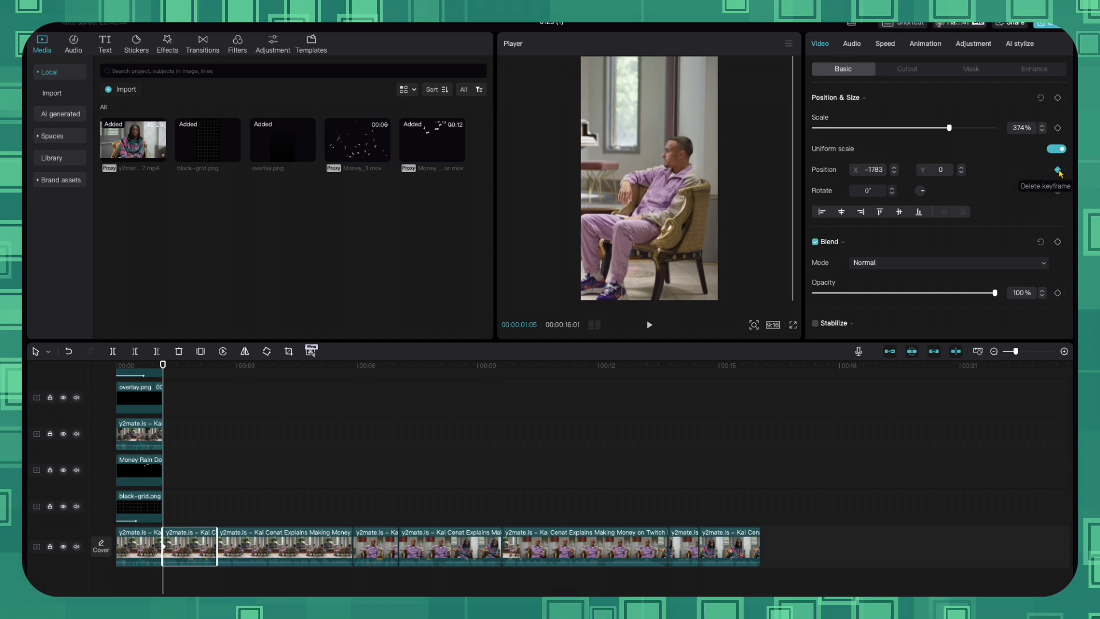
key(shift+Right)
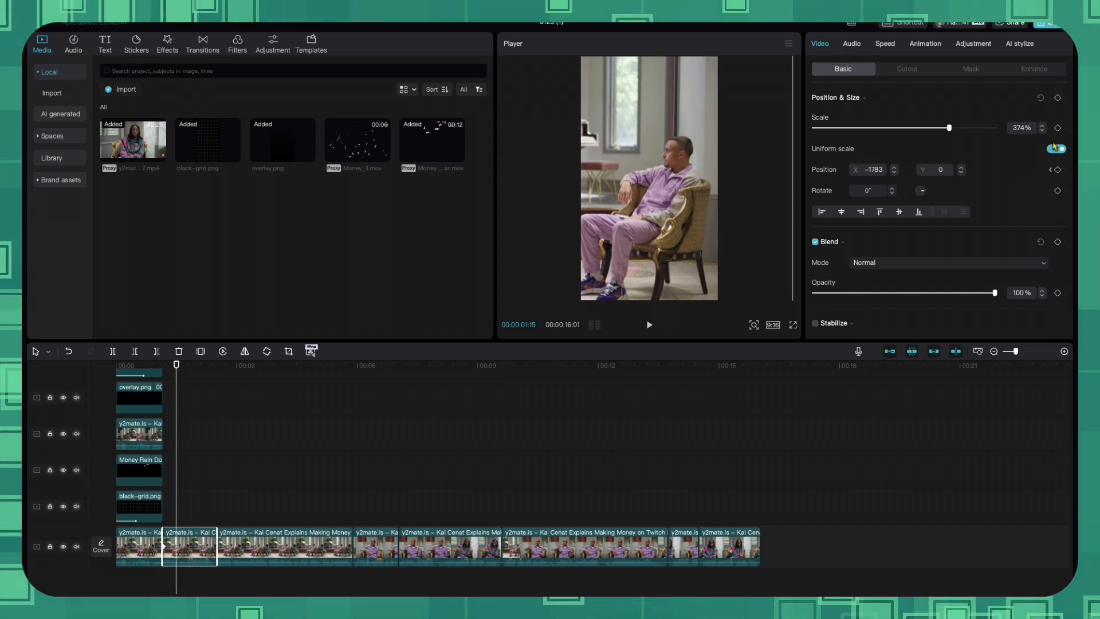
click(1058, 170)
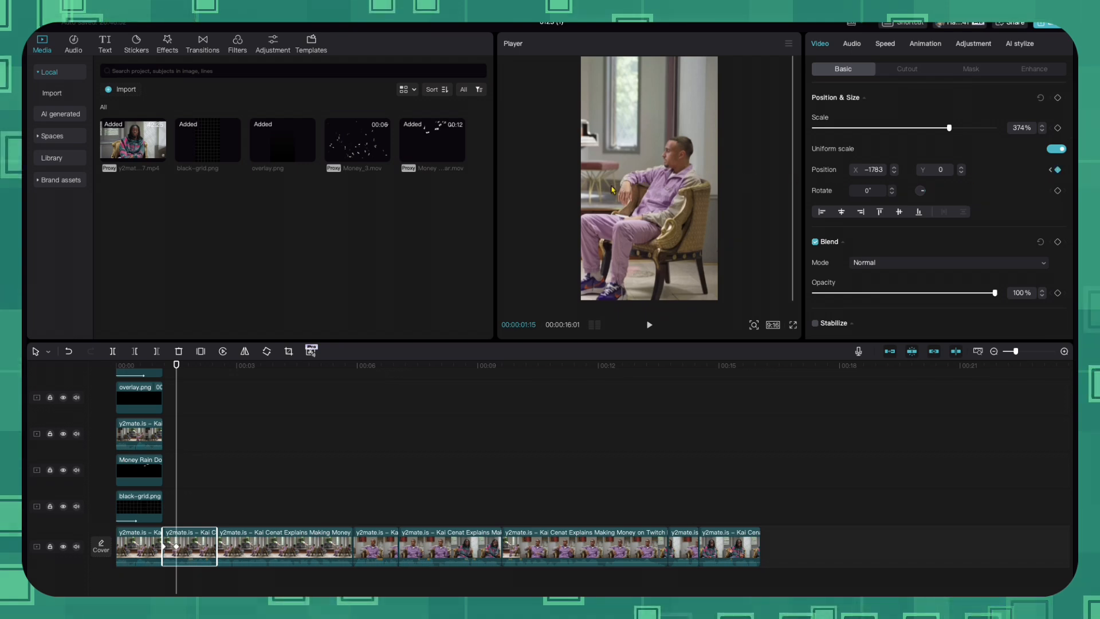
mouse_move(605, 190)
mouse_down()
mouse_move(683, 187)
mouse_move(625, 191)
mouse_move(643, 194)
mouse_move(633, 192)
mouse_up()
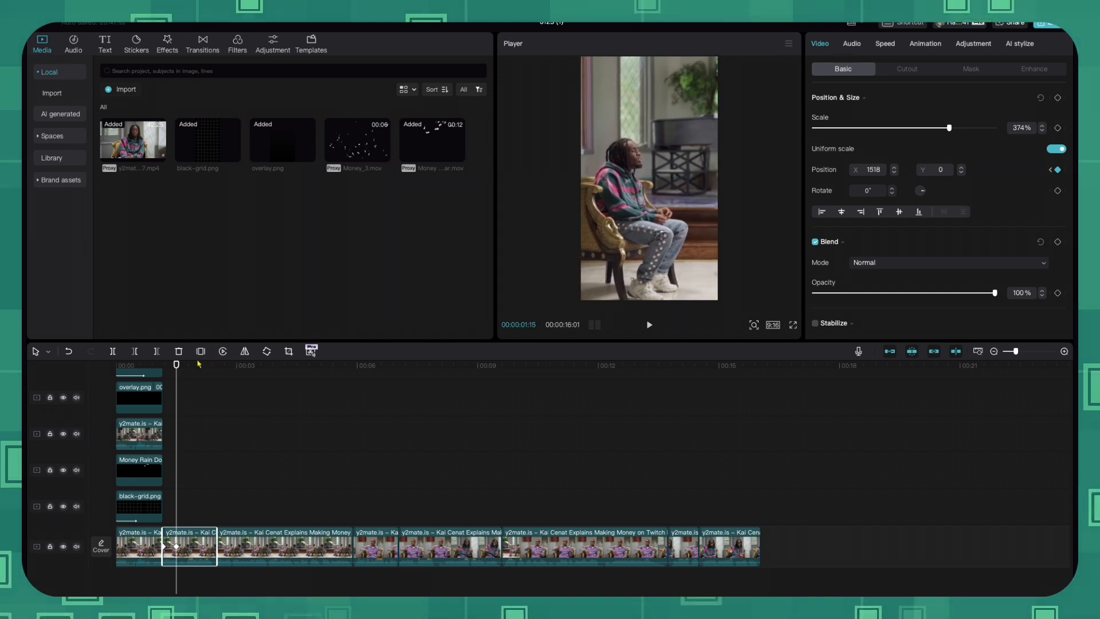
key(space)
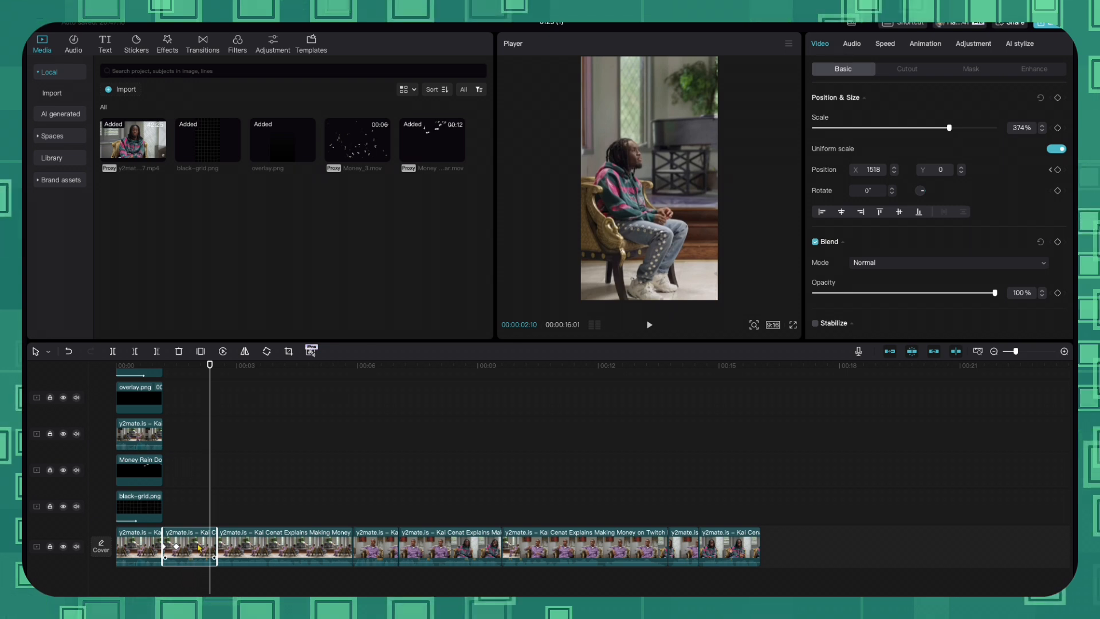
In the second clip's keyframe animation graph, smooth the X position curve at both keyframes, play it back, and hide the graph
right_click(196, 549)
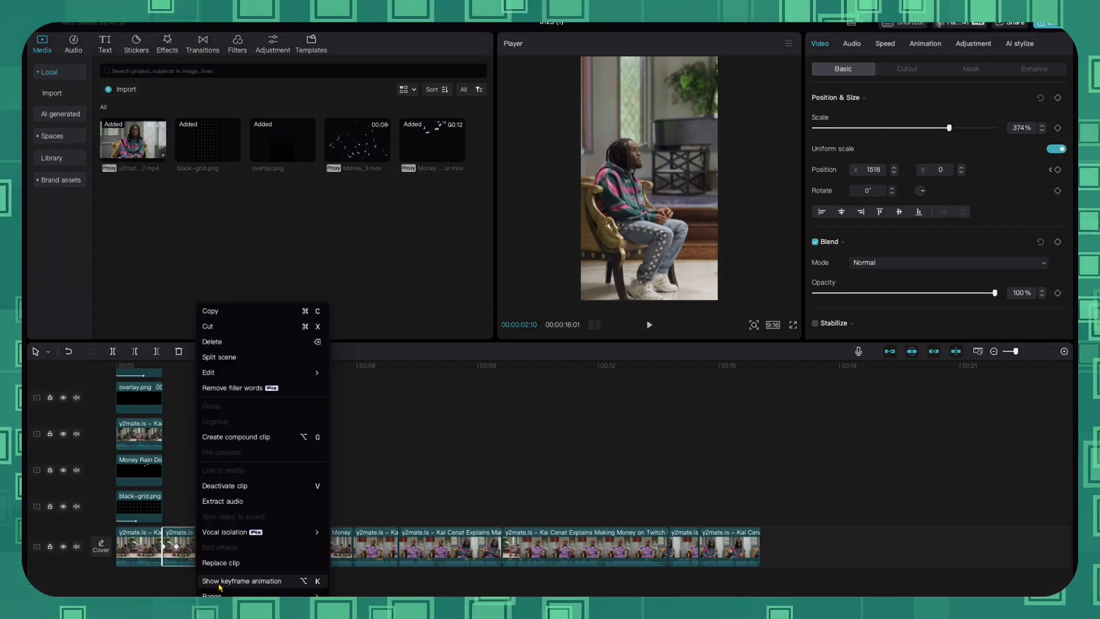
click(240, 580)
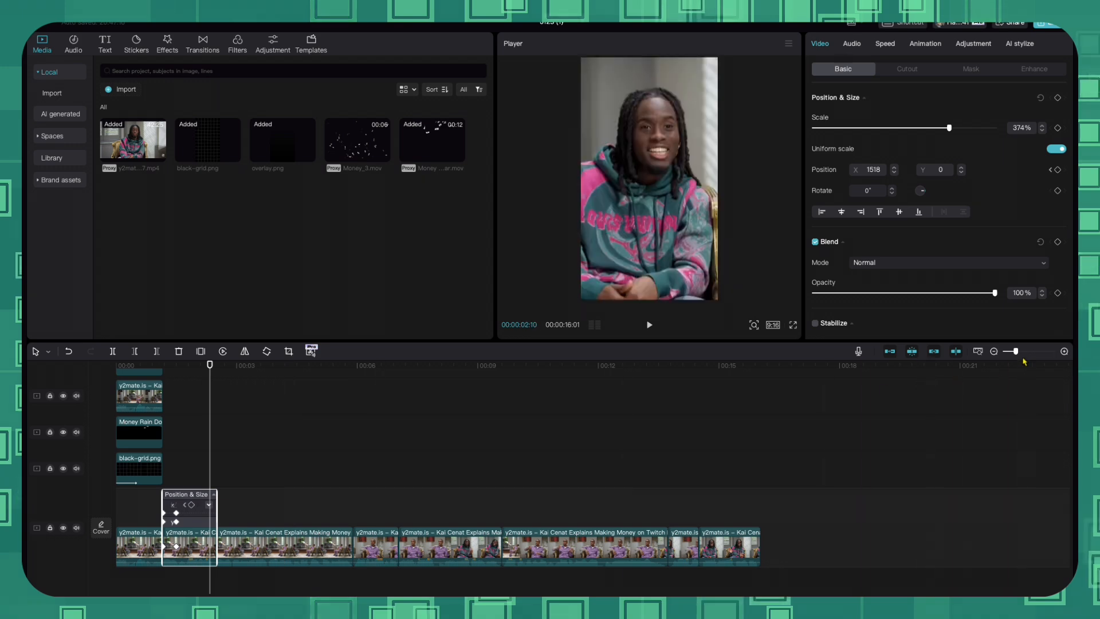
drag(1015, 351, 1052, 353)
drag(241, 600, 174, 599)
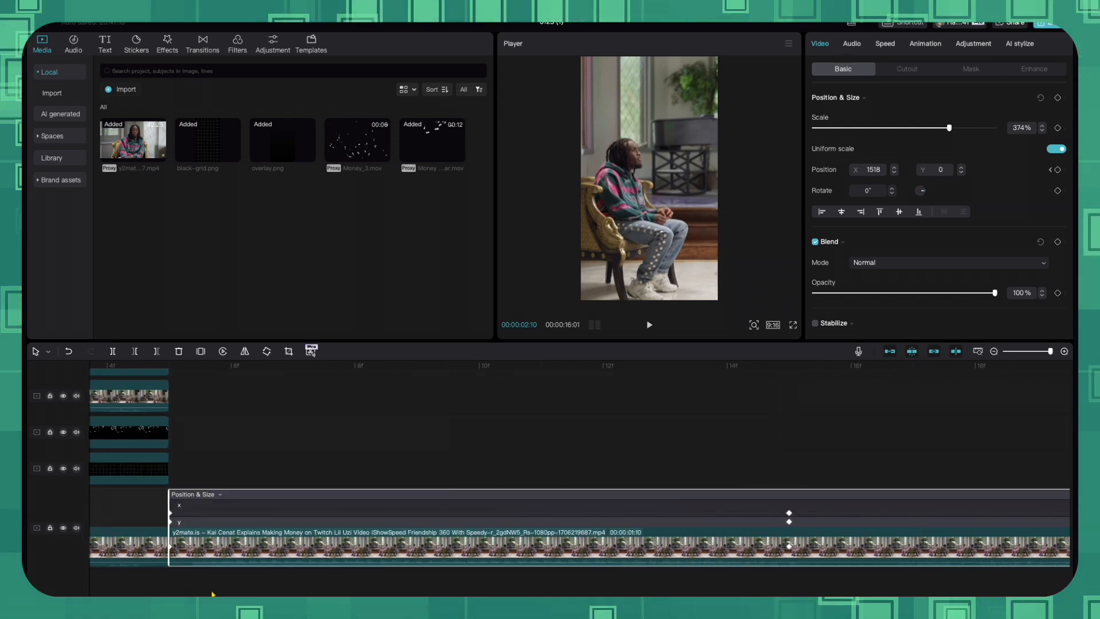
drag(1050, 351, 1033, 352)
click(846, 506)
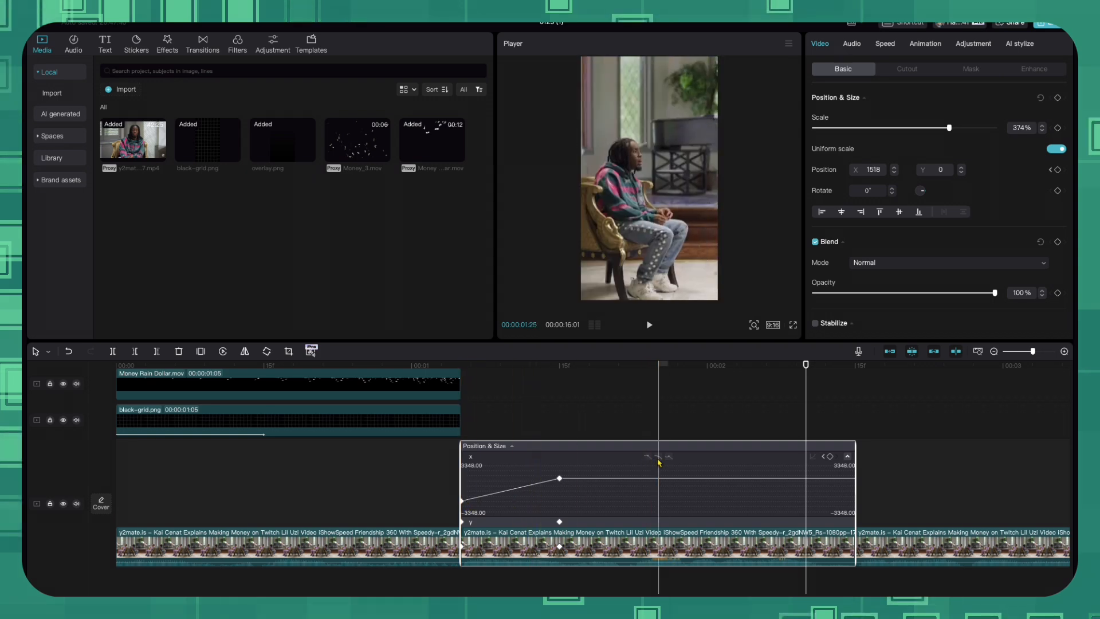
click(463, 502)
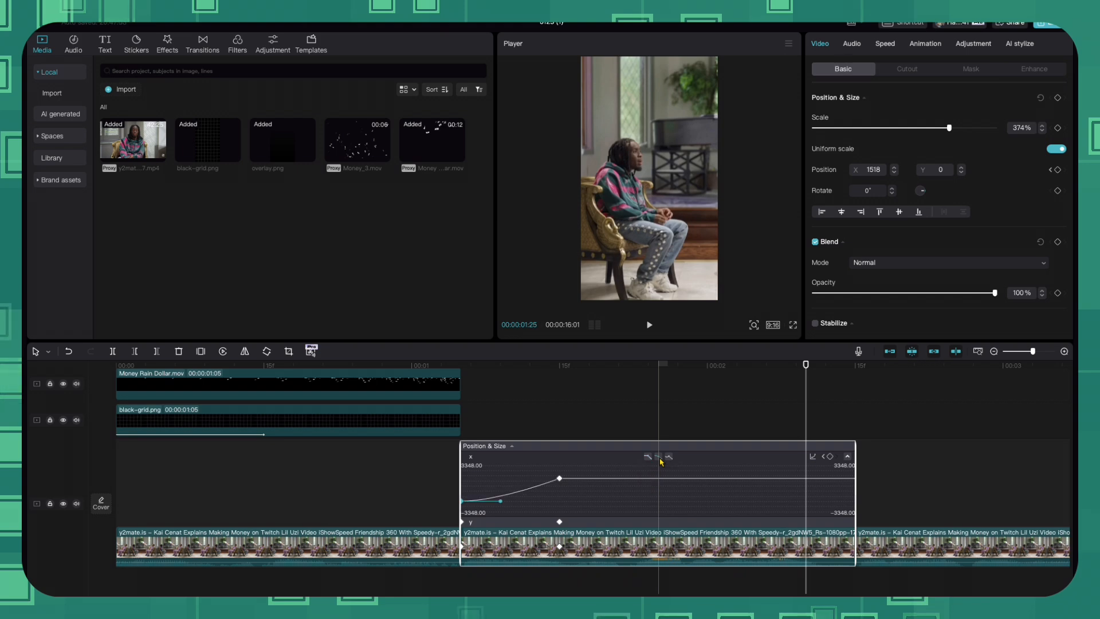
click(559, 477)
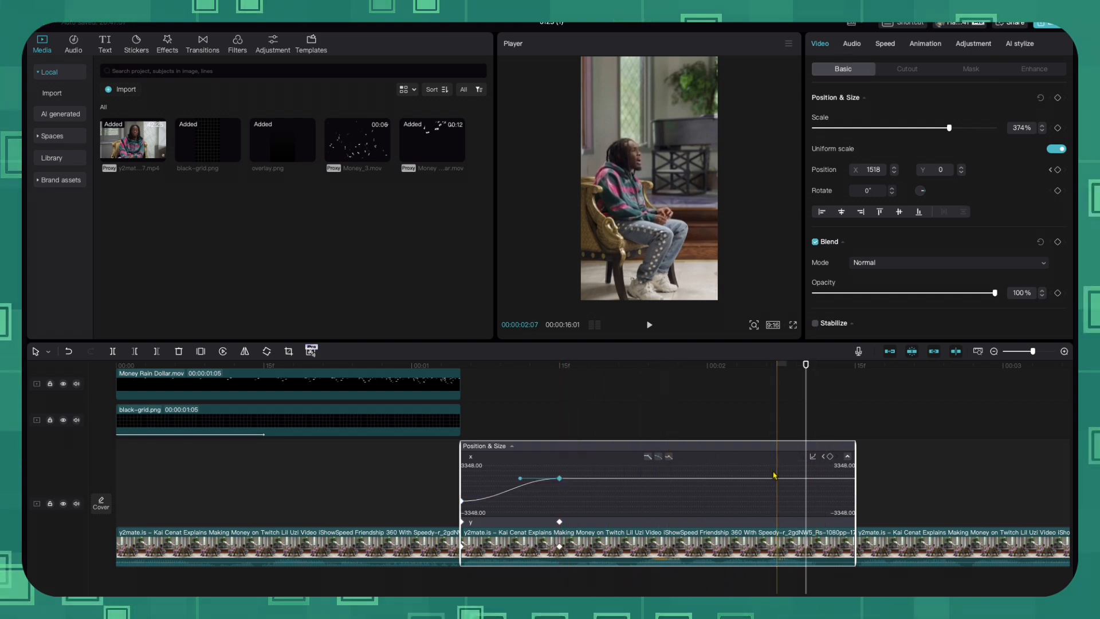
drag(806, 365, 439, 374)
key(space)
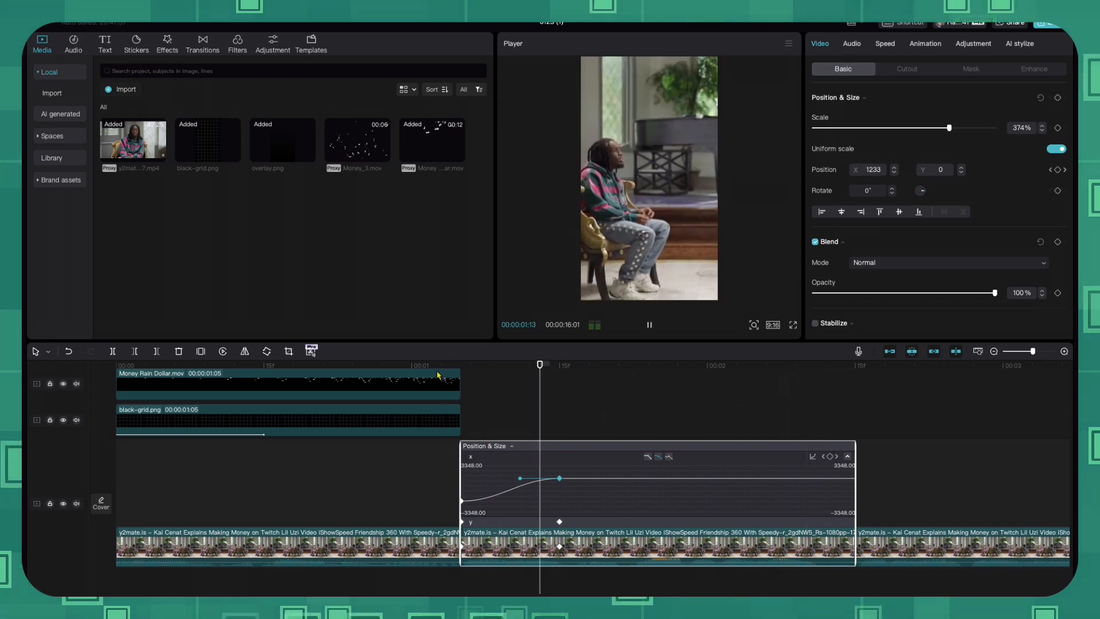
right_click(604, 547)
click(636, 579)
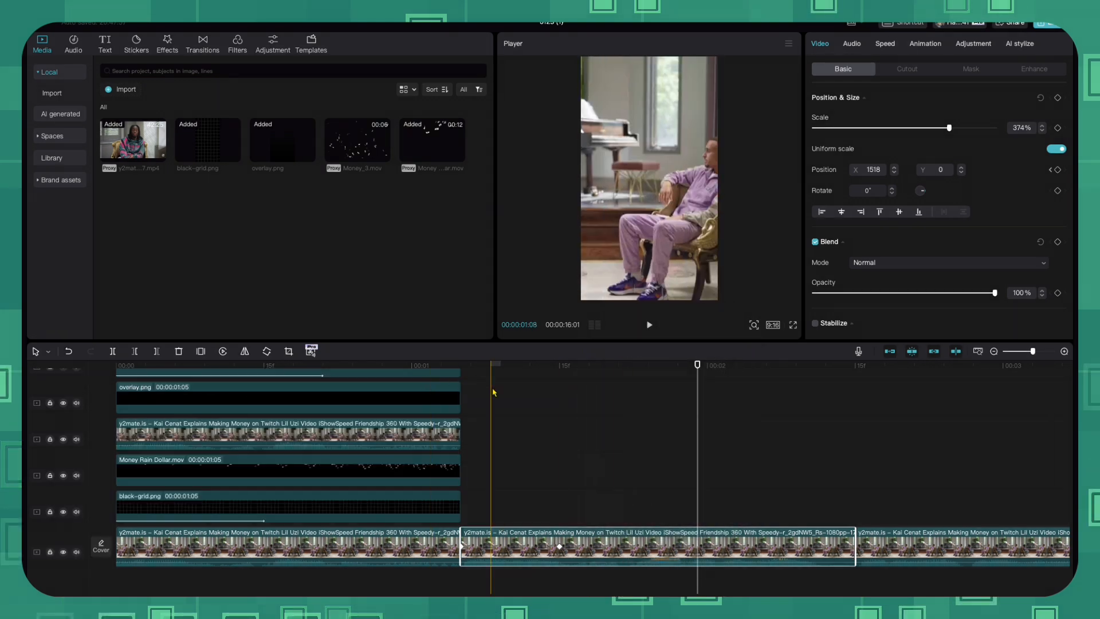
Return to the second clip's start at 00:00:01:05 and look at the Kai Cenat.png profile graphic in the image viewer
click(492, 391)
drag(491, 371, 457, 372)
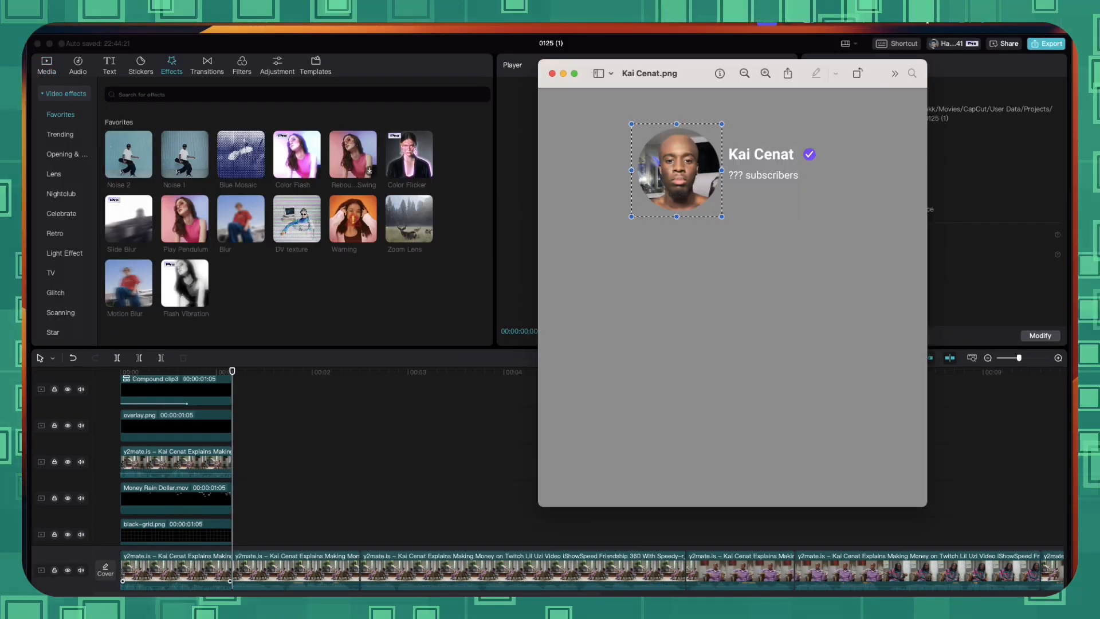
click(807, 308)
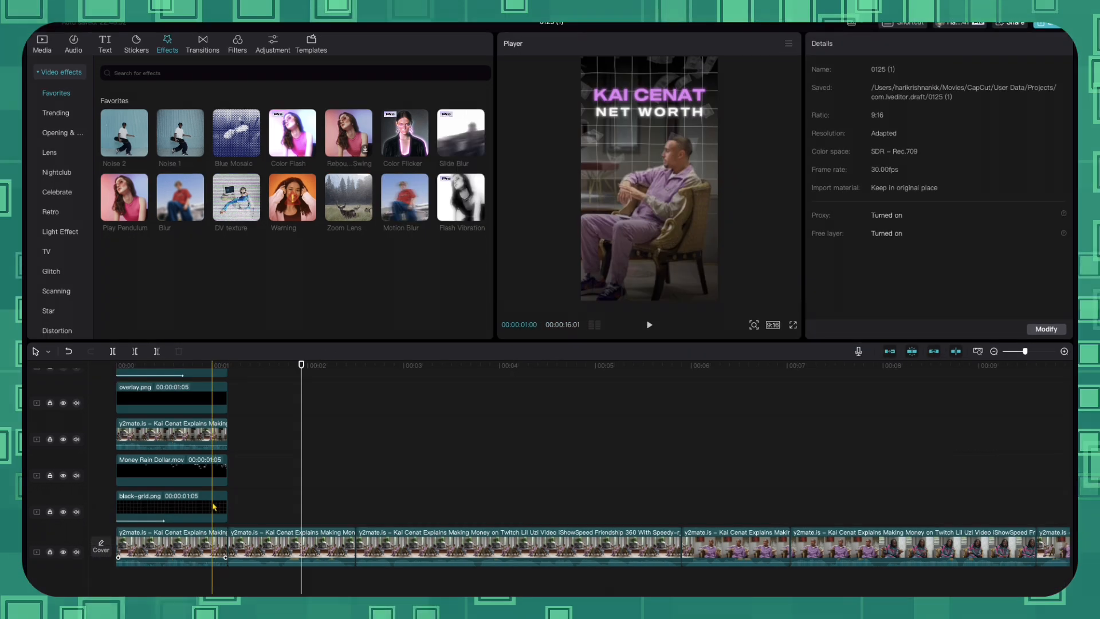
Copy black-grid.png over the second main-track clip from 00:00:01:15 to the clip's end, with a 0.2 s Fade In
click(214, 506)
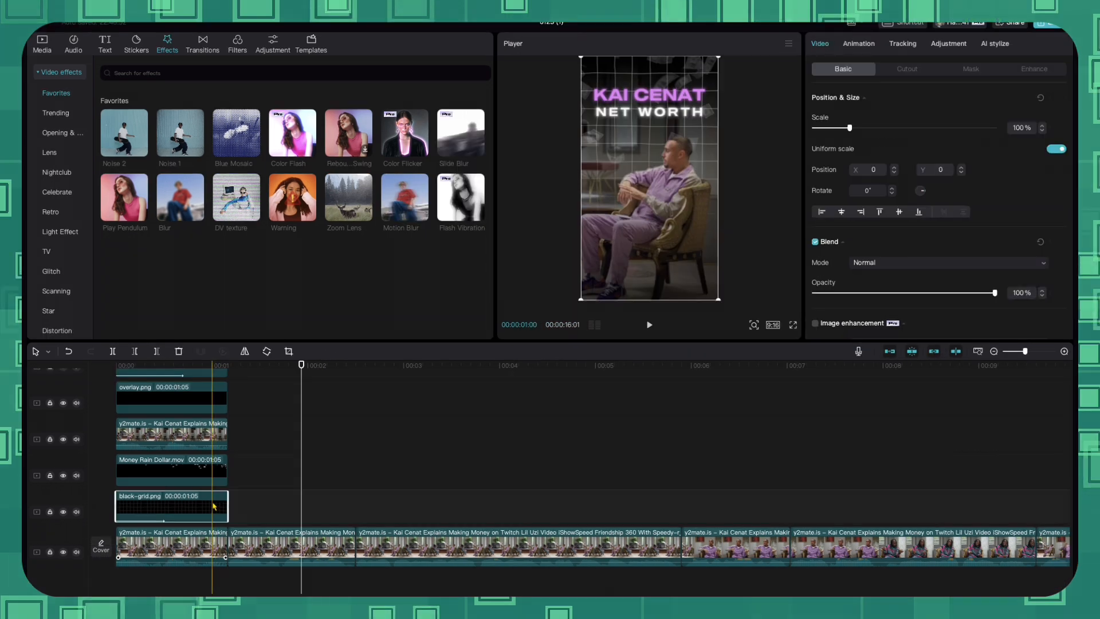
key(ctrl+c)
key(ctrl+v)
drag(270, 505, 290, 544)
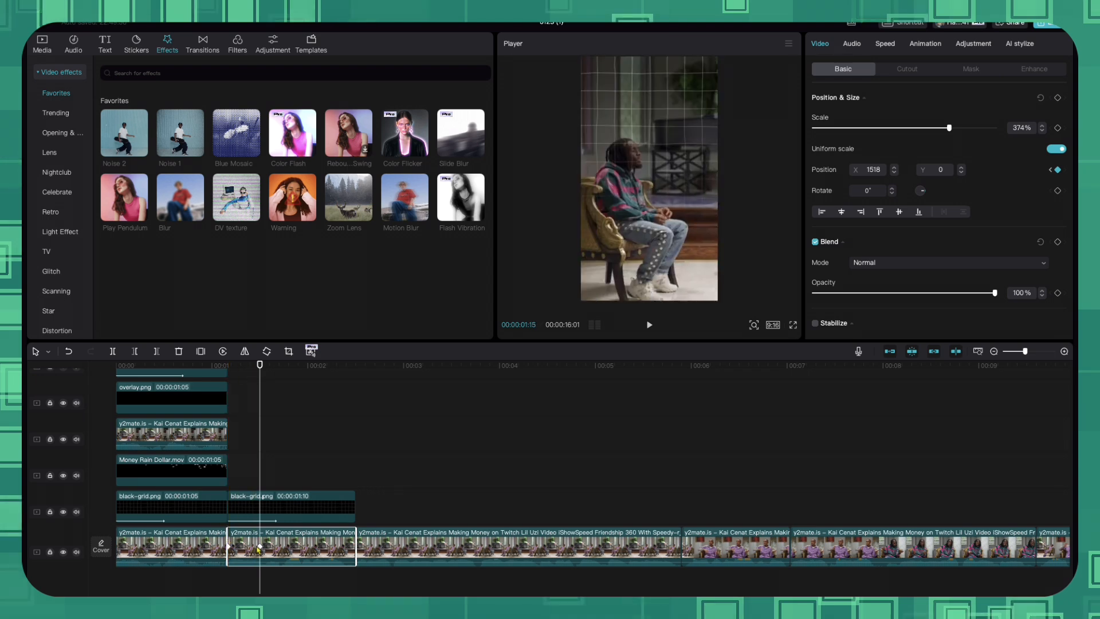
click(249, 512)
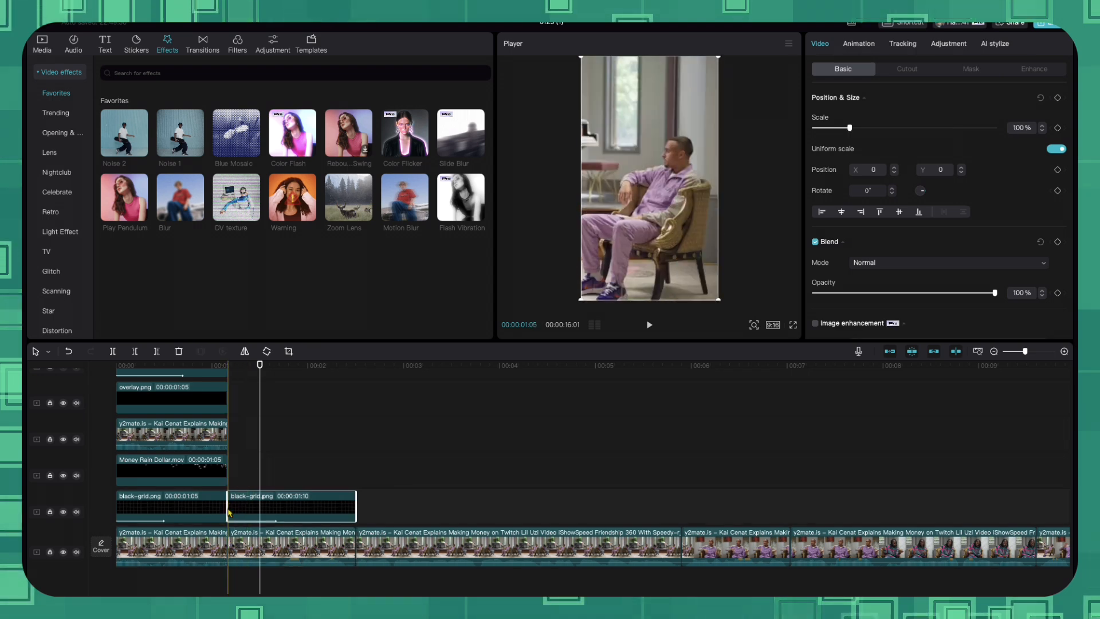
drag(228, 508, 232, 507)
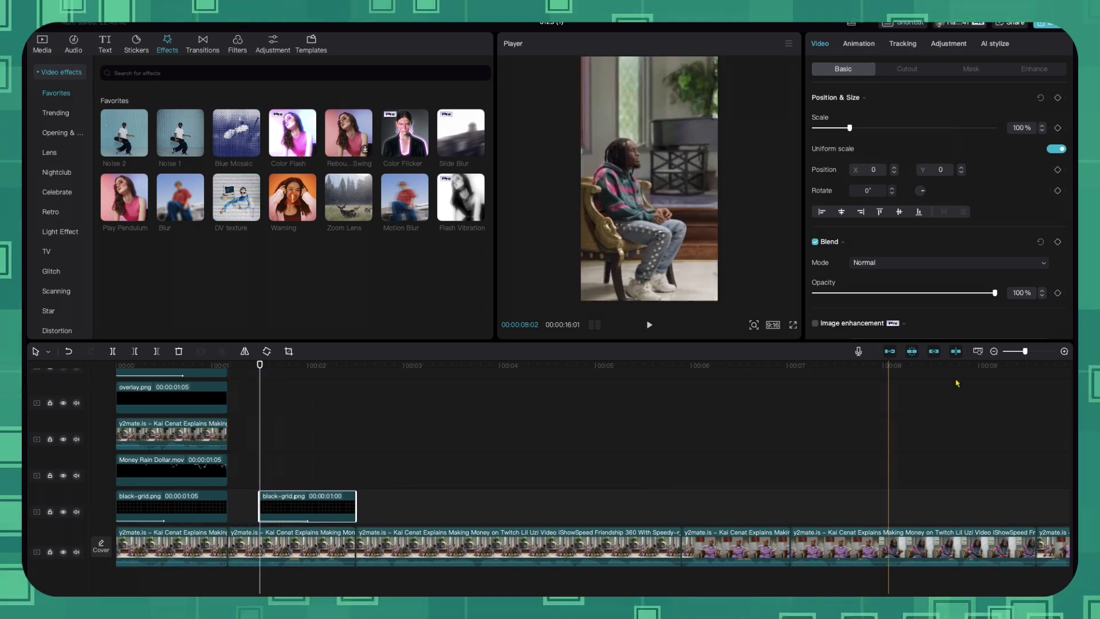
click(859, 45)
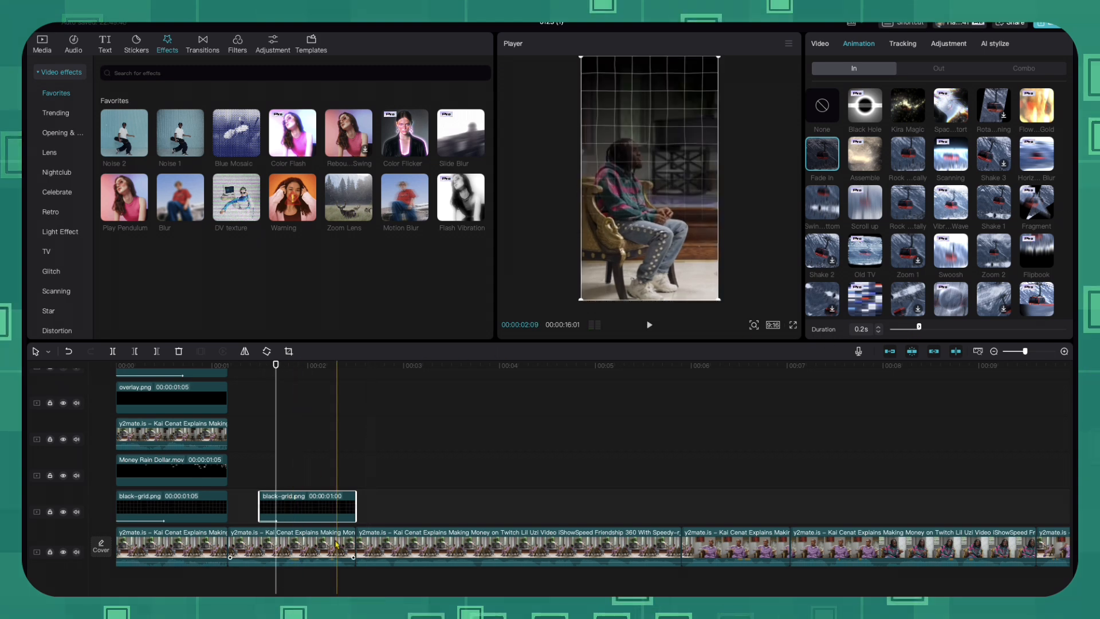
Duplicate the second main-track clip onto the cutout track directly above it and apply Auto cutout to the copy
click(337, 544)
key(super+c)
key(super+v)
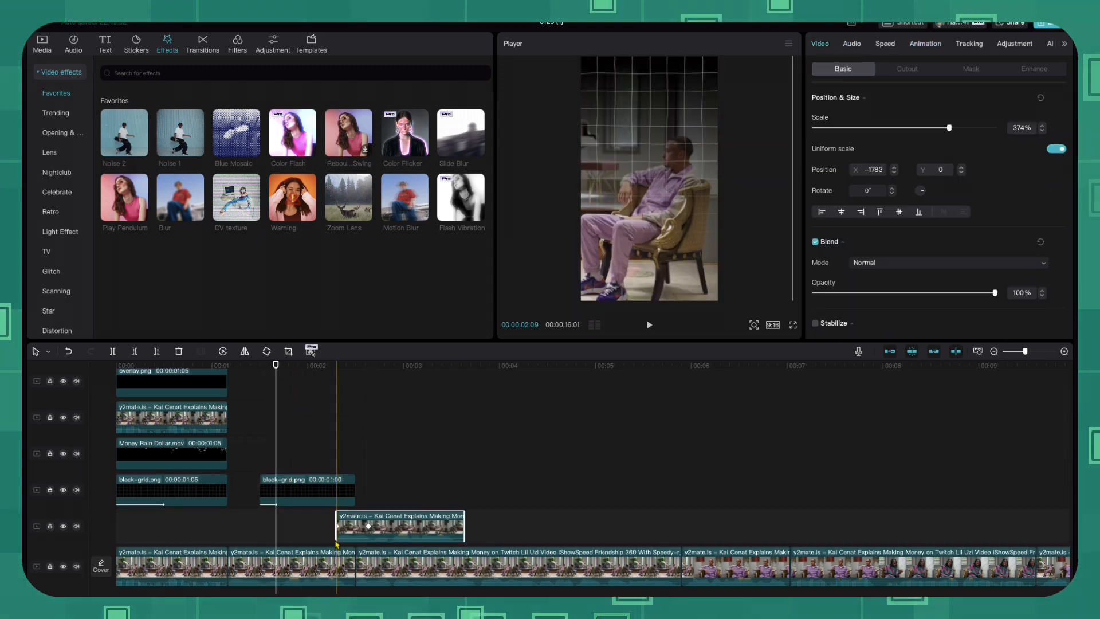
drag(394, 524, 319, 433)
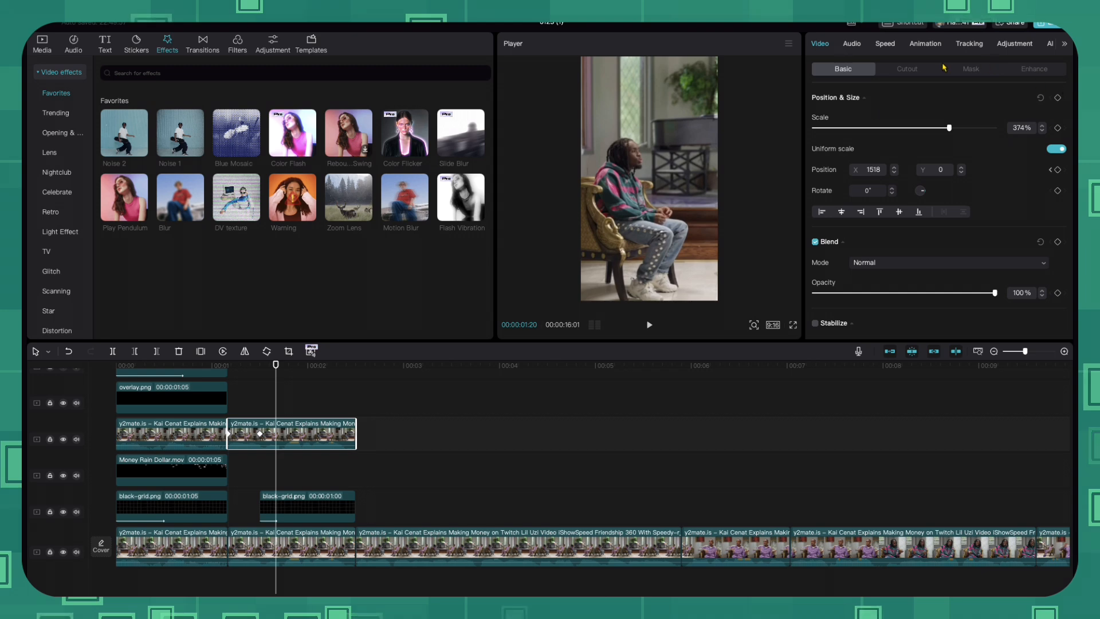
click(907, 70)
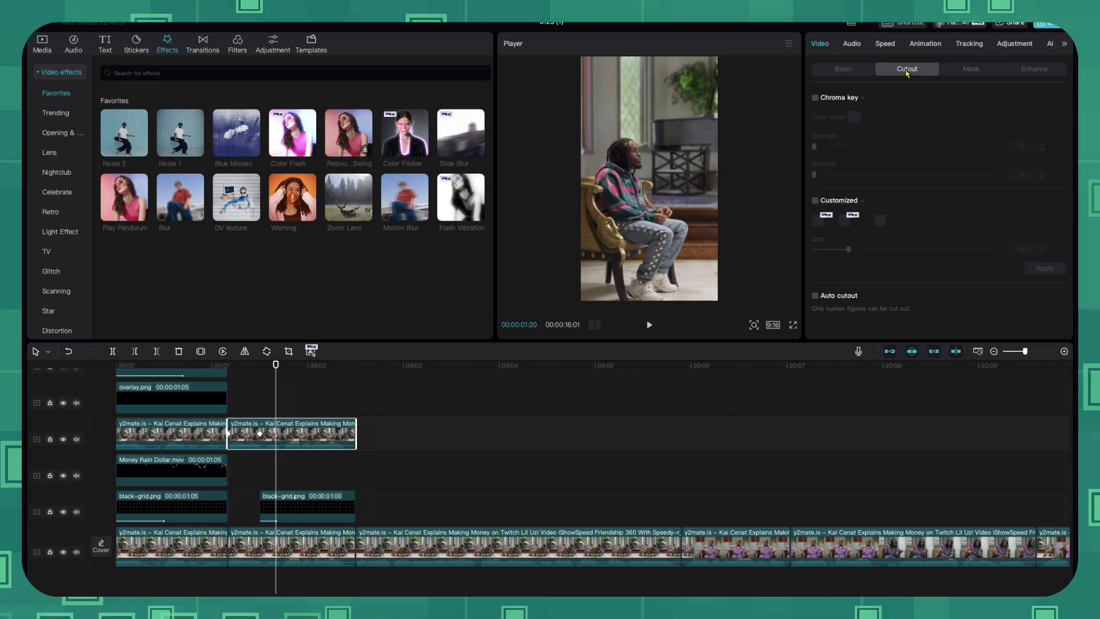
click(815, 295)
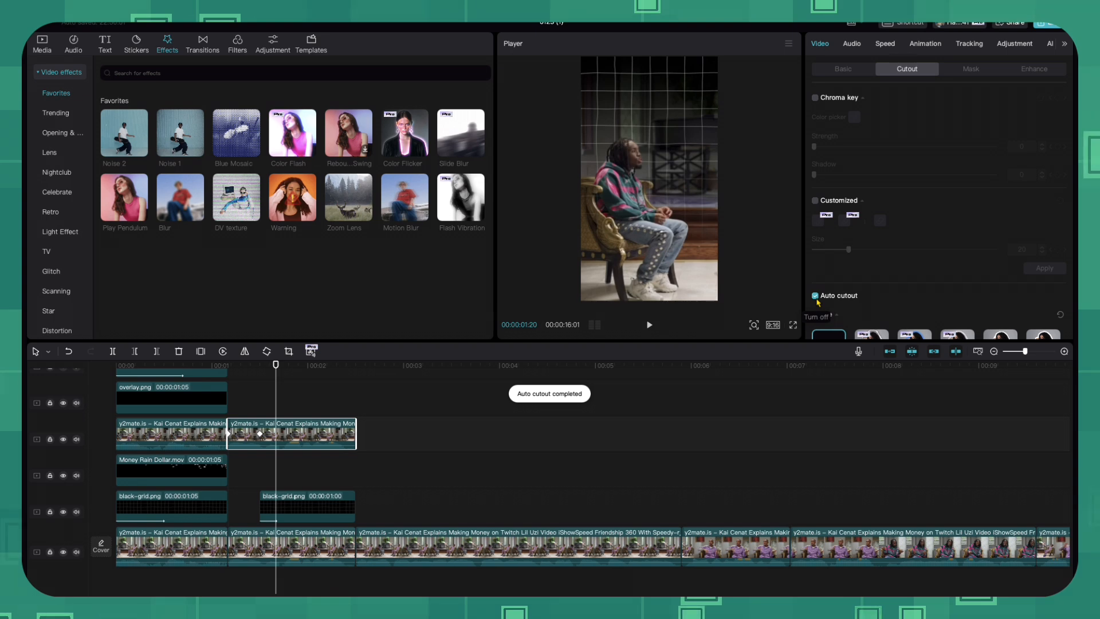
Raise the second black-grid.png clip's horizontal mask line to just above the subject's head and set the clip's opacity to 66%
click(313, 508)
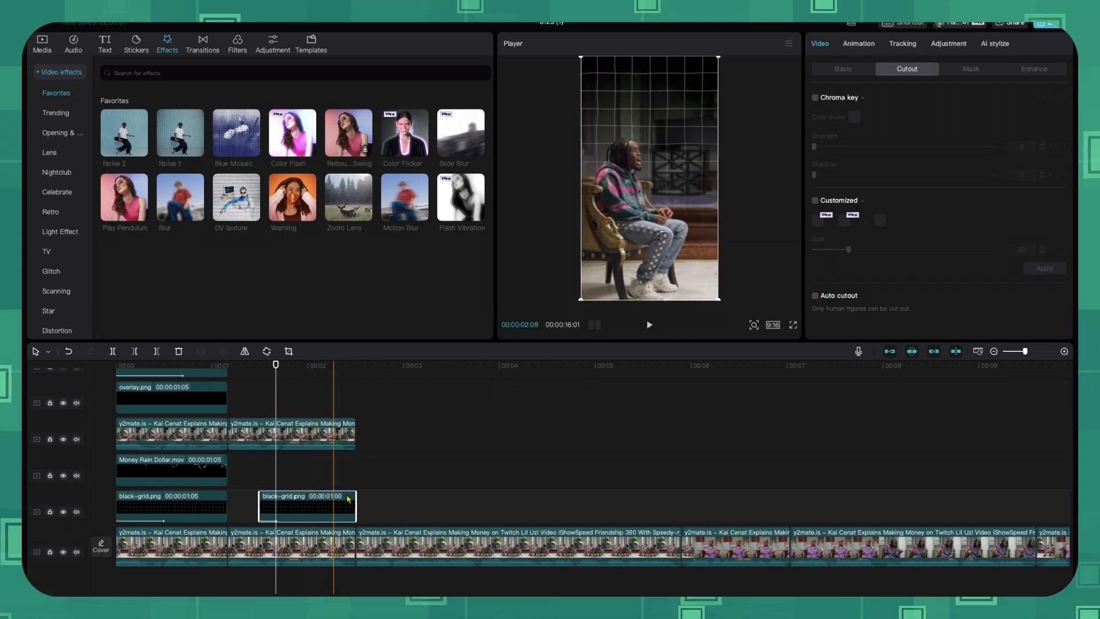
click(969, 70)
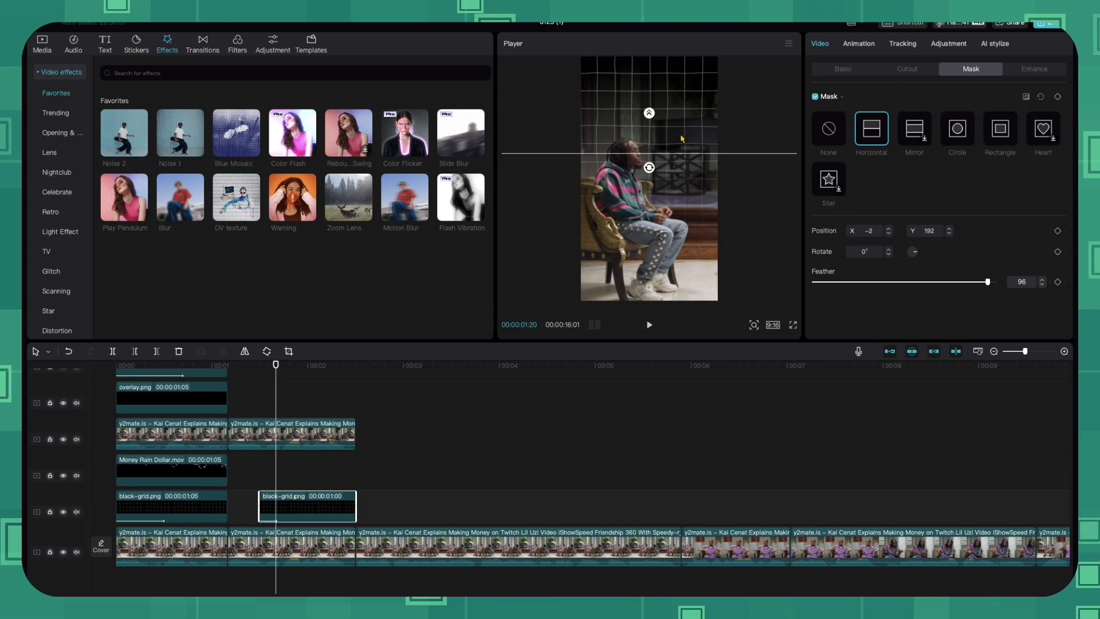
drag(674, 153, 676, 132)
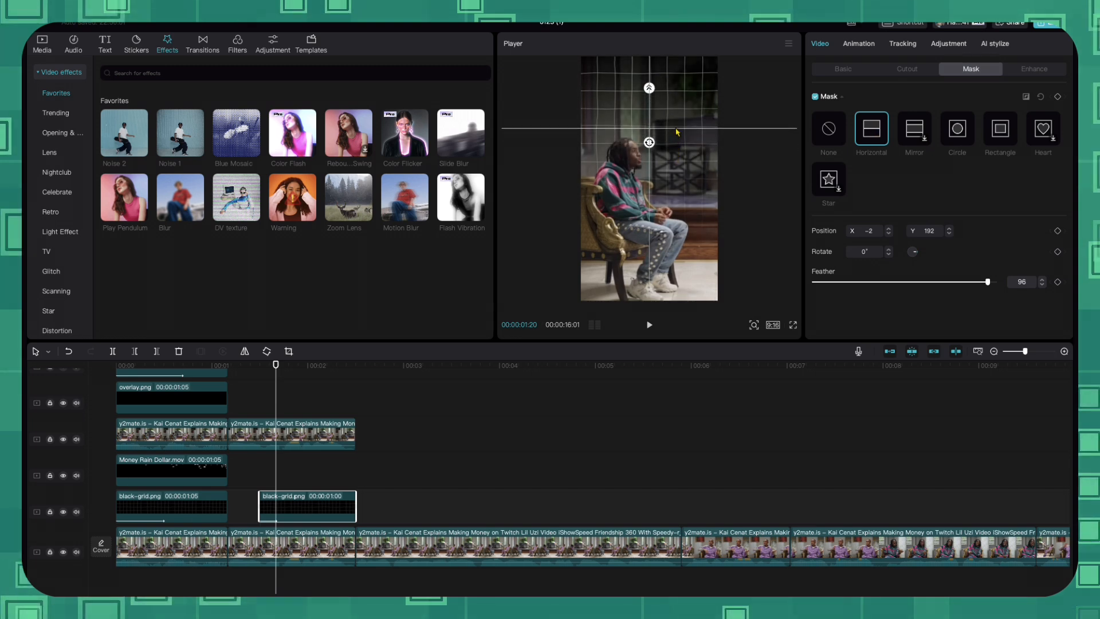
click(846, 71)
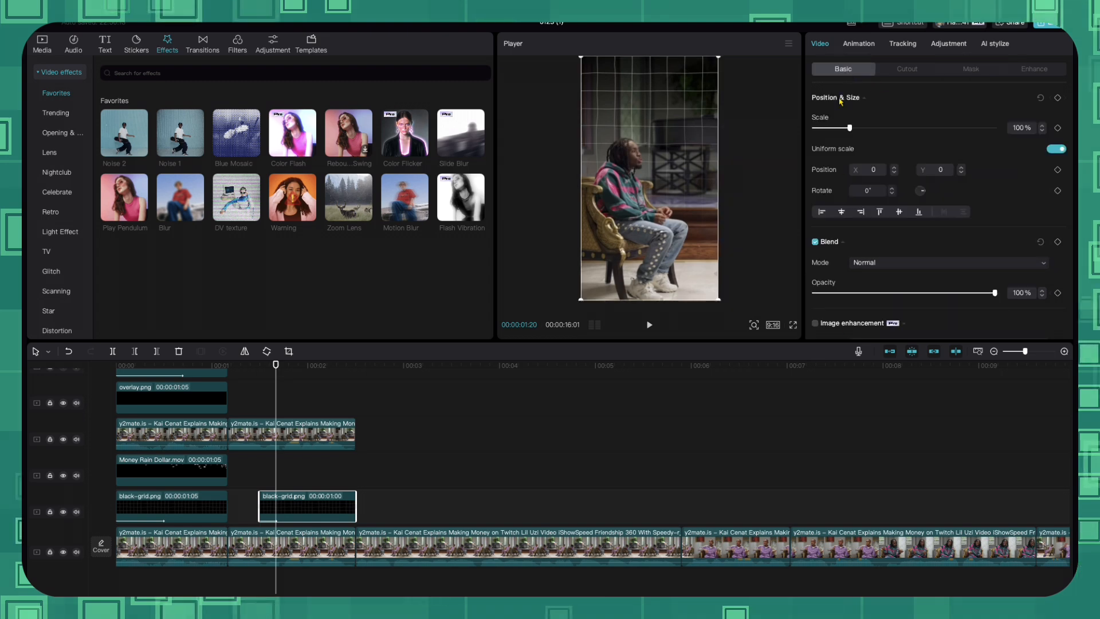
drag(990, 294, 933, 294)
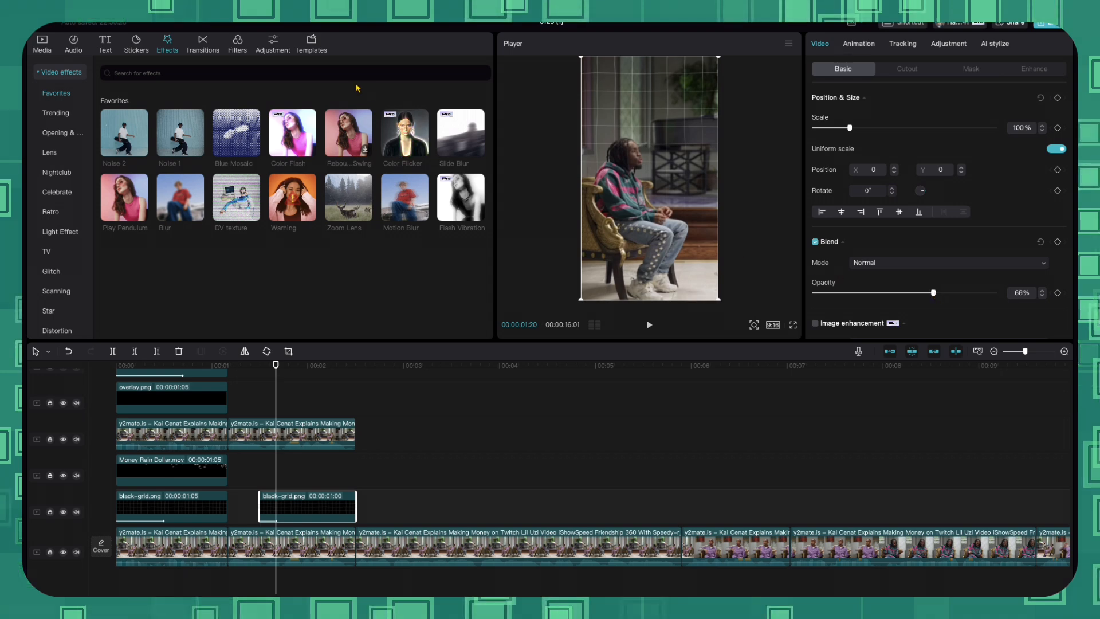
Place Kai Cenat.png after overlay.png from 00:00:01:05 and trim it to end with the second interview clip, lasting 00:00:01:10
click(41, 43)
drag(140, 206, 229, 401)
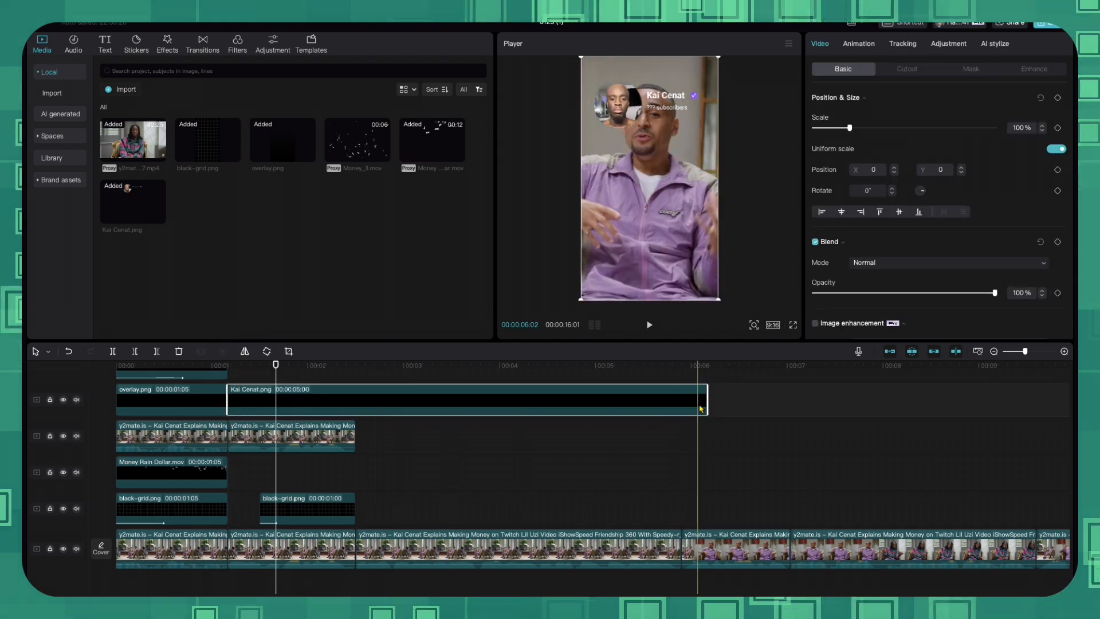
drag(707, 401, 352, 416)
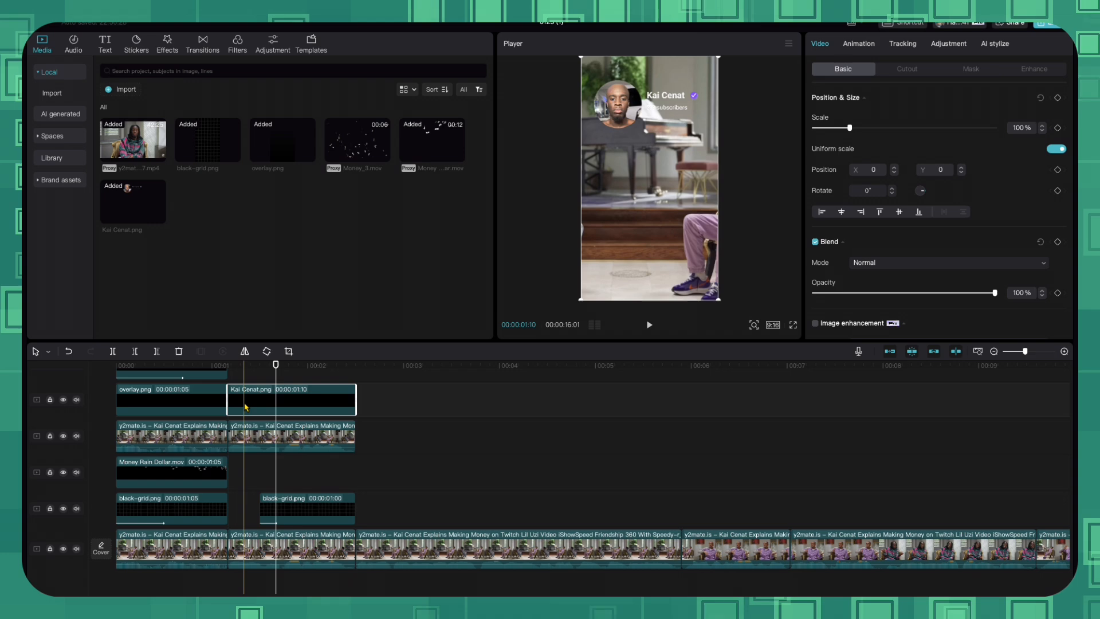
Apply the Side Slide In and Side Slide Out animations to the Kai Cenat.png clip, with the Out lasting 0.3 s
click(863, 47)
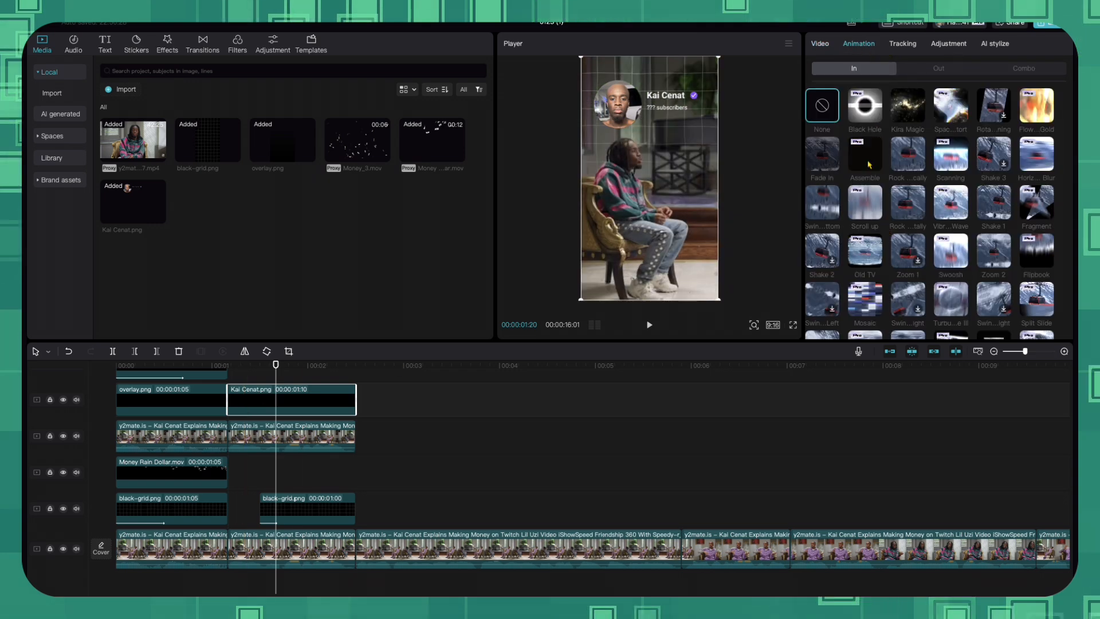
scroll(865, 172, down, 2)
scroll(866, 195, down, 5)
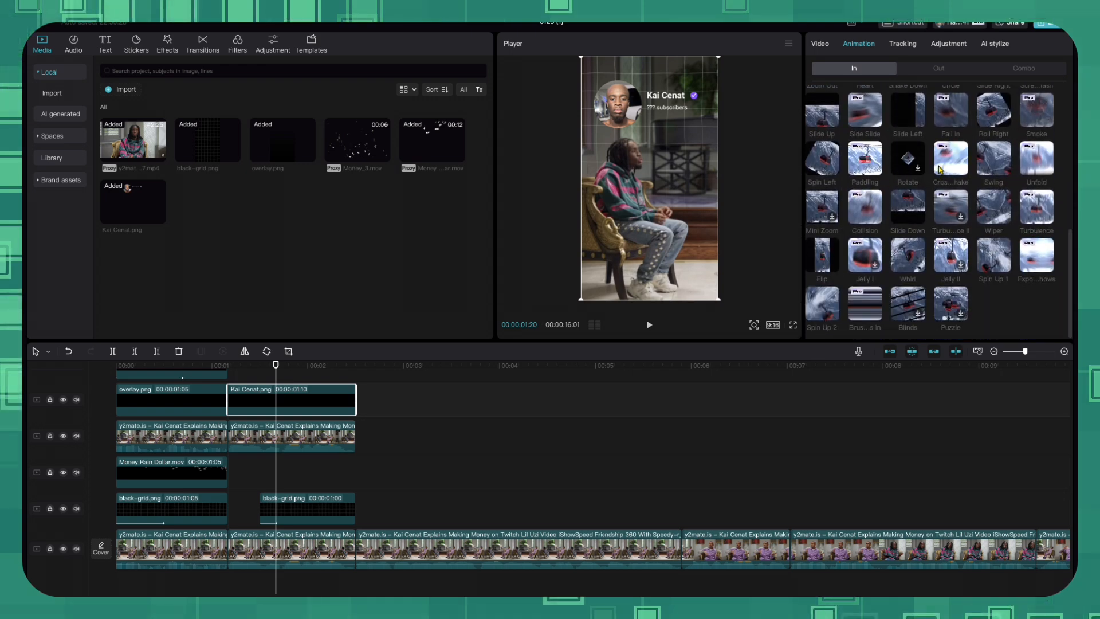
scroll(891, 170, up, 1)
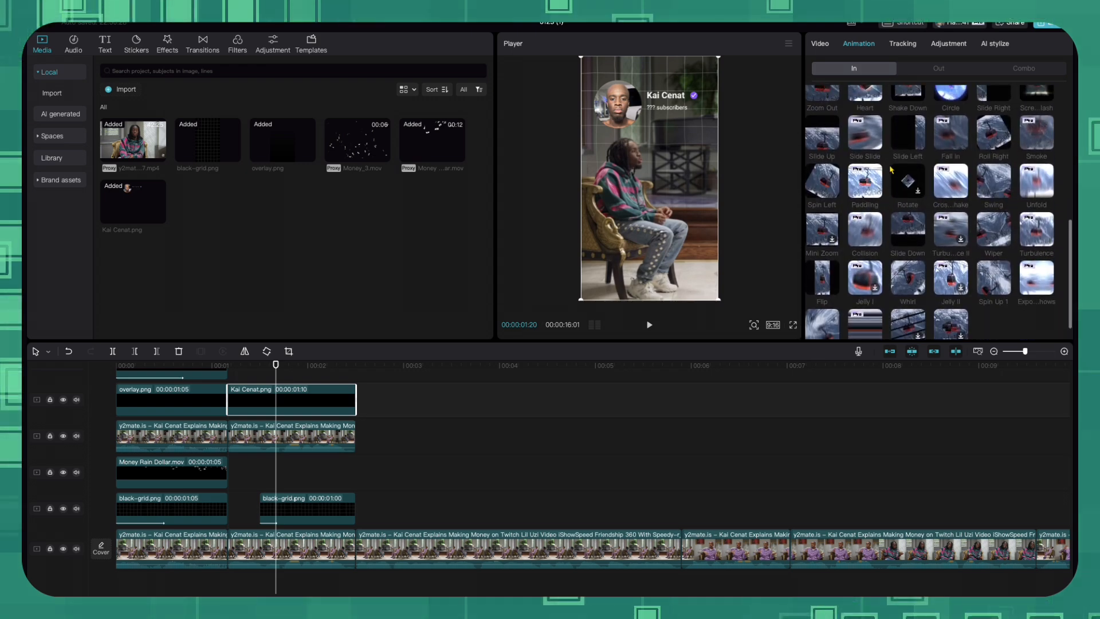
click(864, 137)
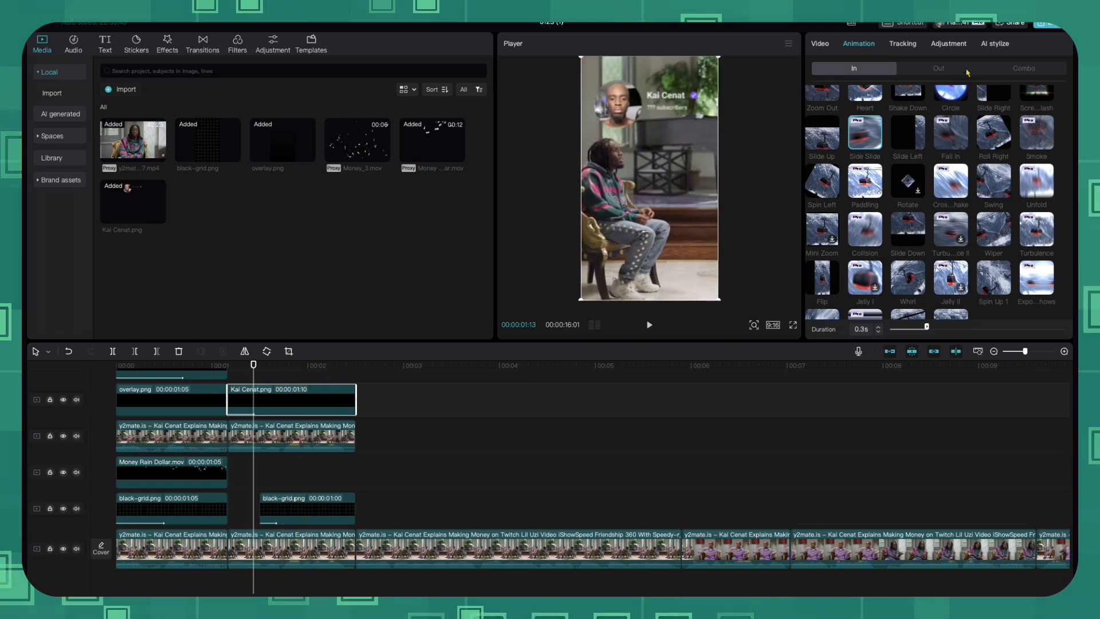
click(939, 68)
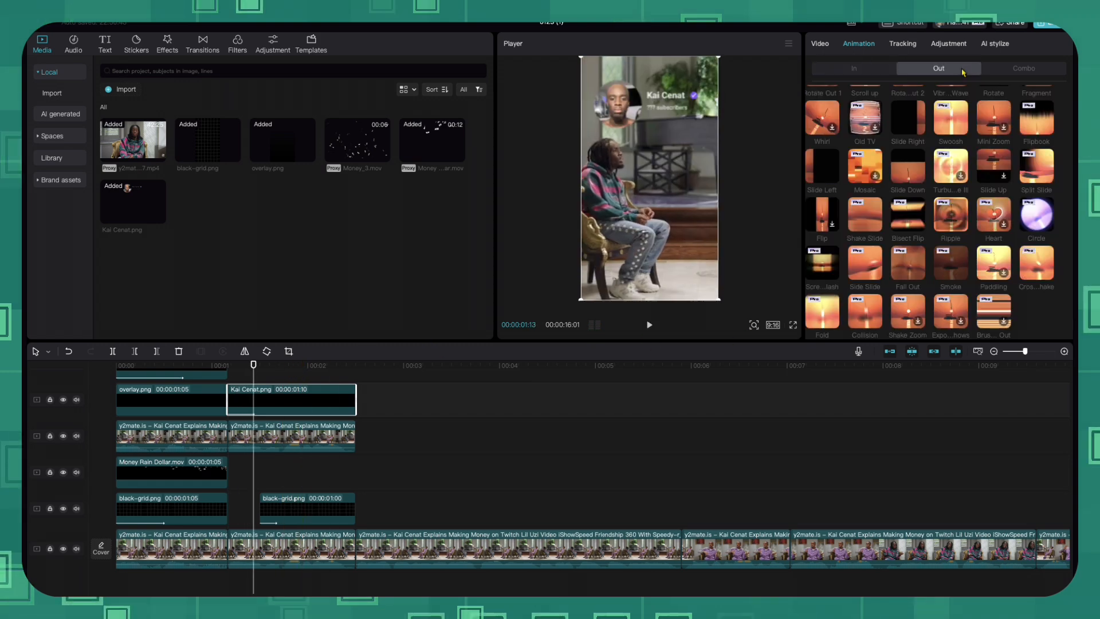
click(865, 275)
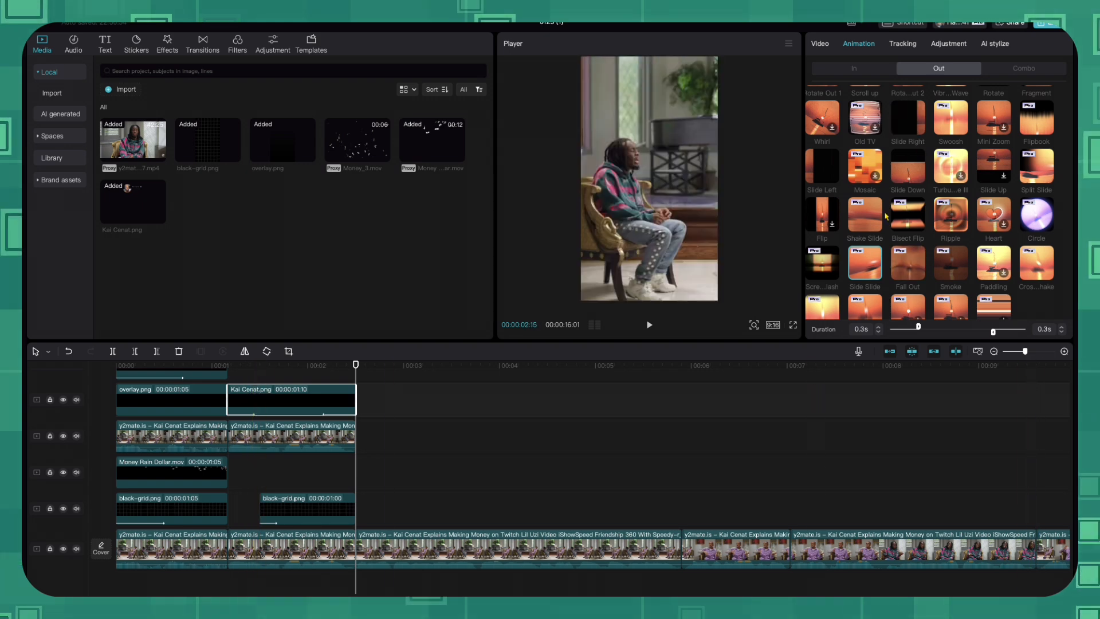
Lengthen the Side Slide In animation on Kai Cenat.png to 0.4 s and play back the profile graphic's section
click(856, 69)
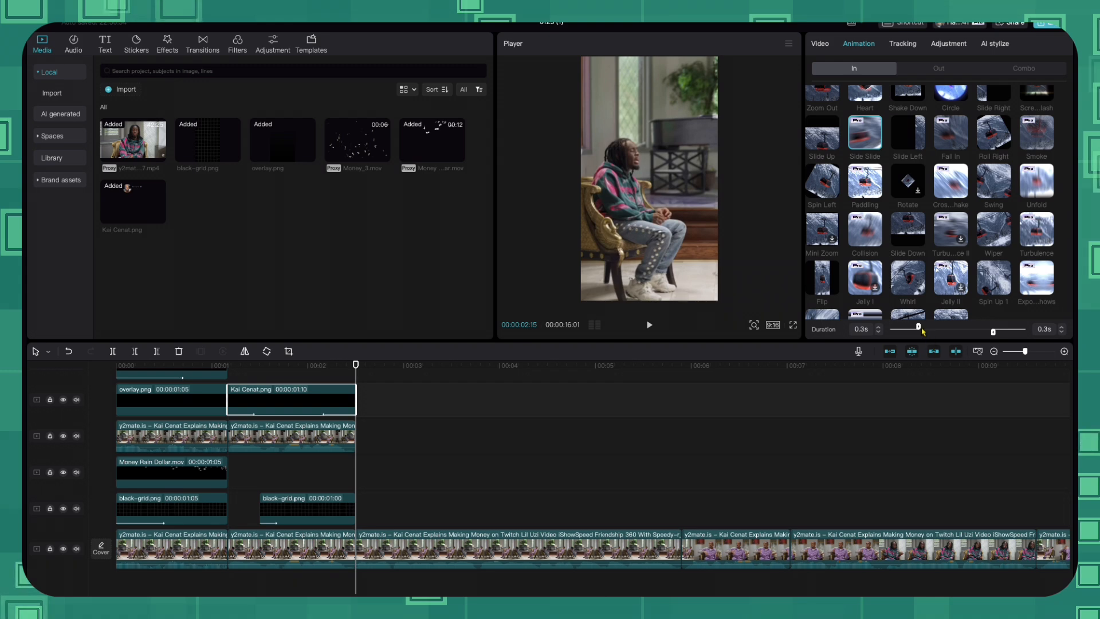
drag(931, 329, 933, 330)
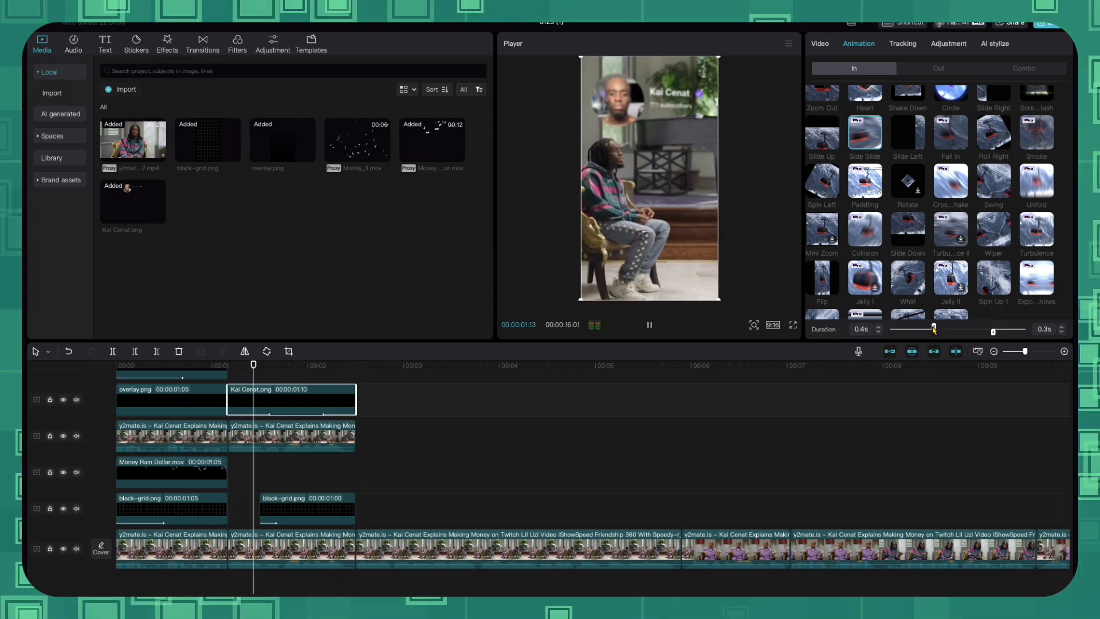
drag(270, 366, 225, 368)
key(space)
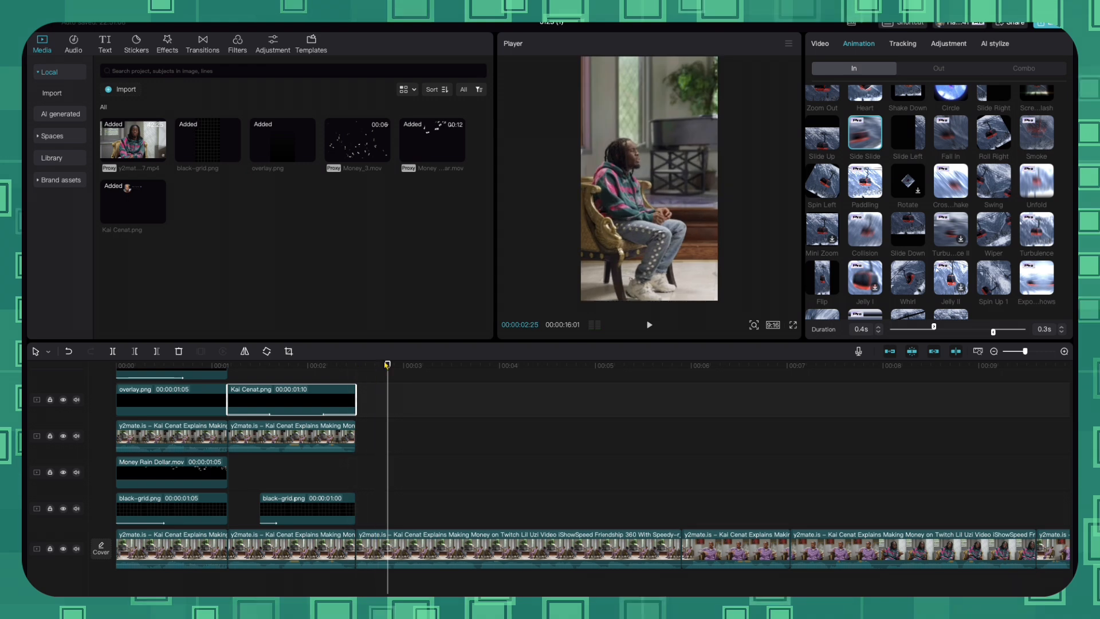
Convert the Kai Cenat.png clip into a compound clip, apply the Play Pendulum effect to it and preview the sequence
right_click(281, 408)
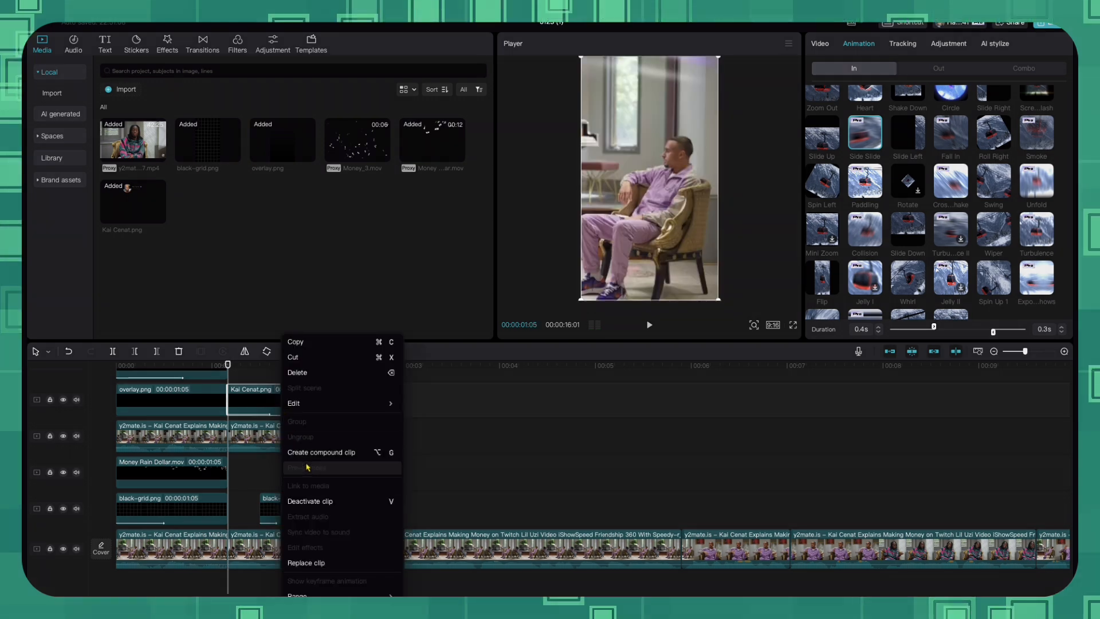
click(321, 452)
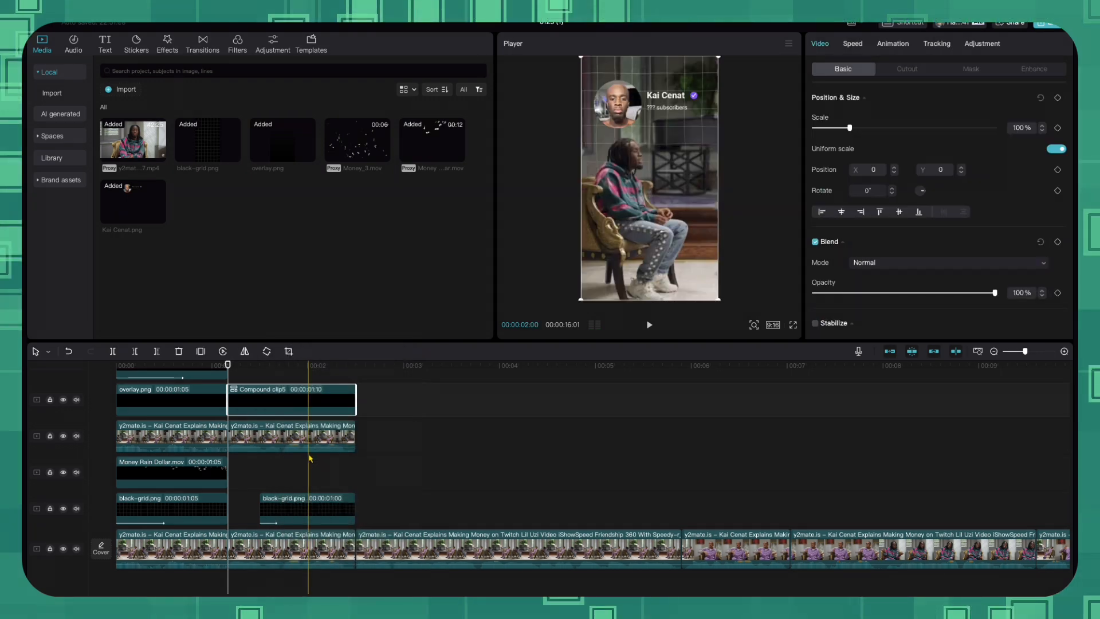
click(167, 43)
drag(121, 204, 262, 413)
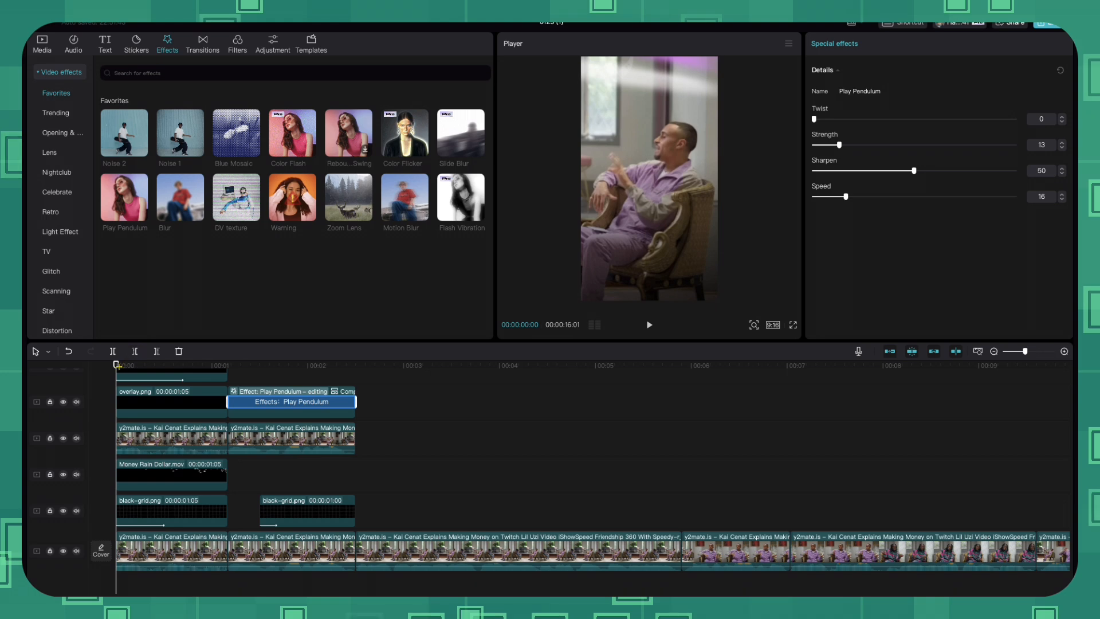
key(space)
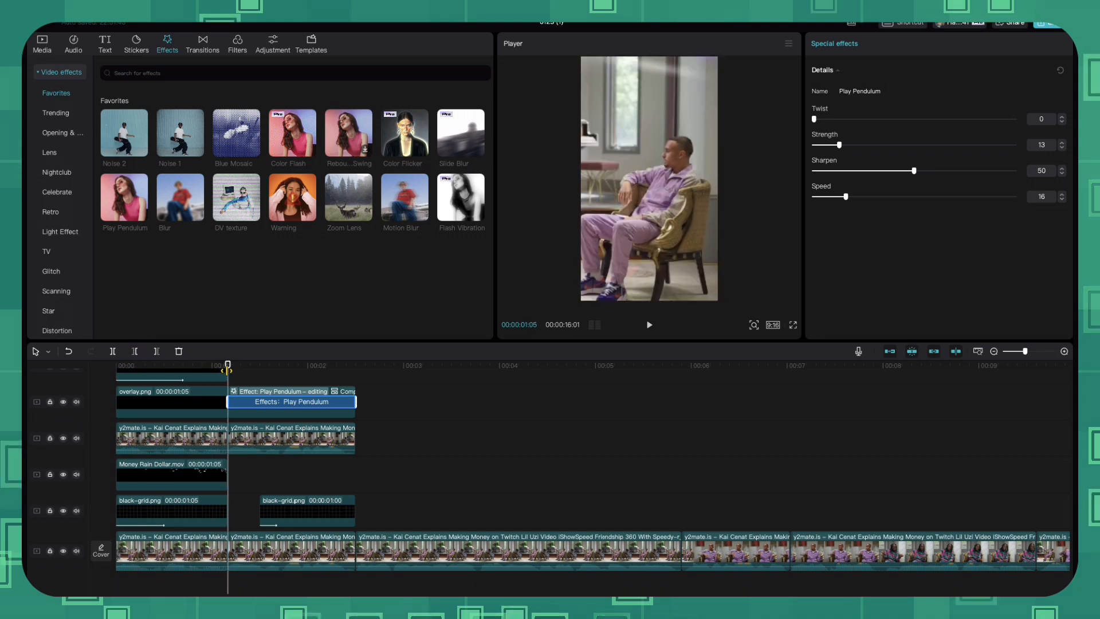
key(space)
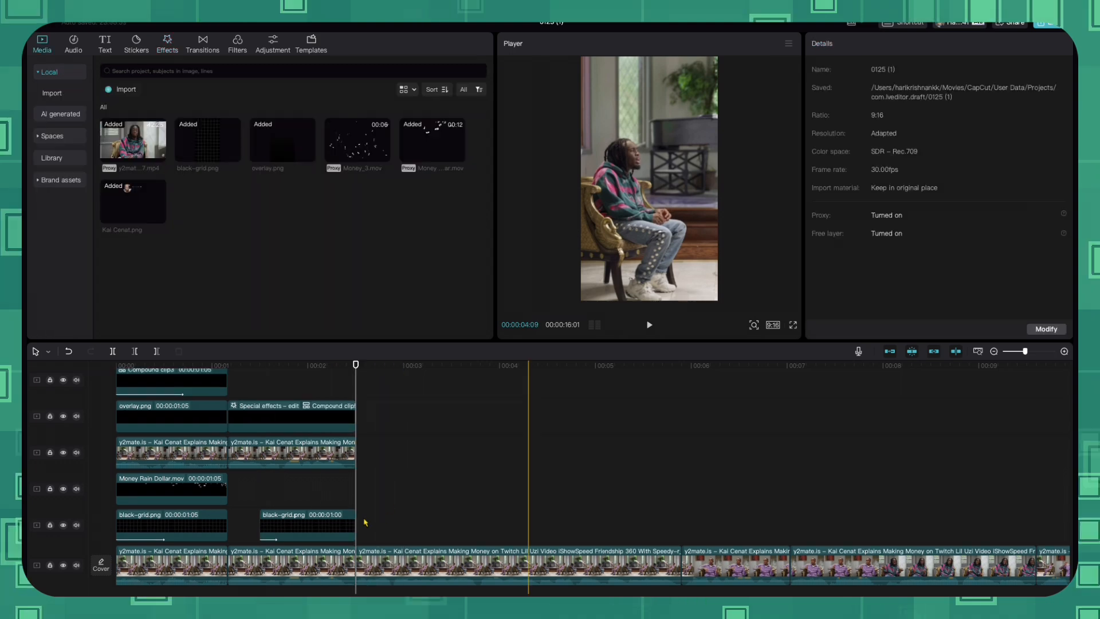
Extend the second black-grid.png clip to the end of the third main-track interview clip, lasting 00:00:04:12
click(351, 521)
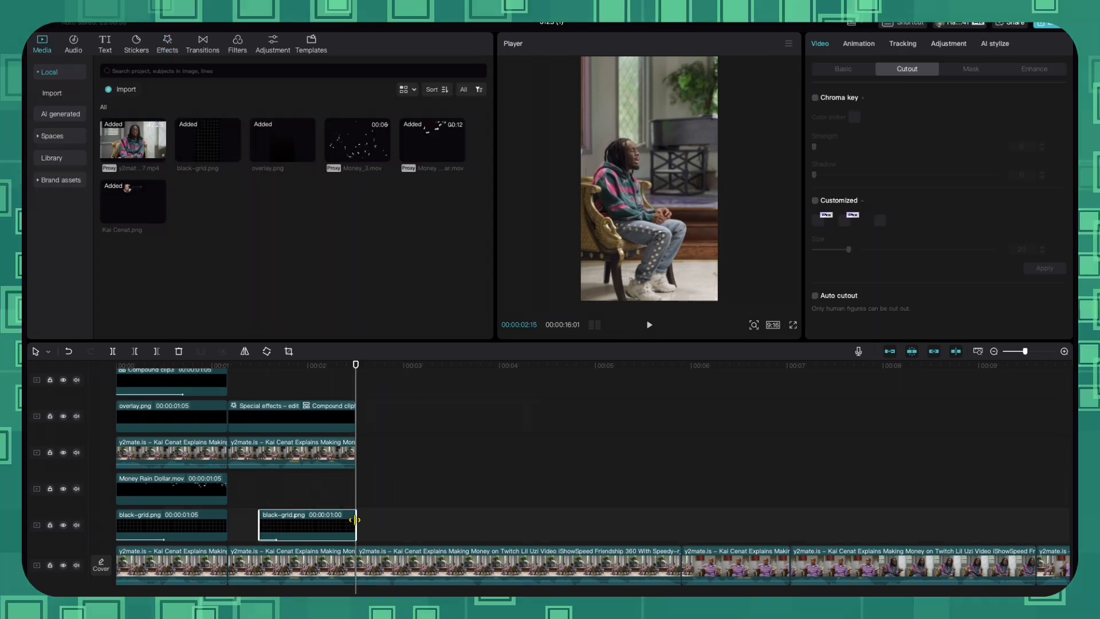
drag(355, 520, 688, 536)
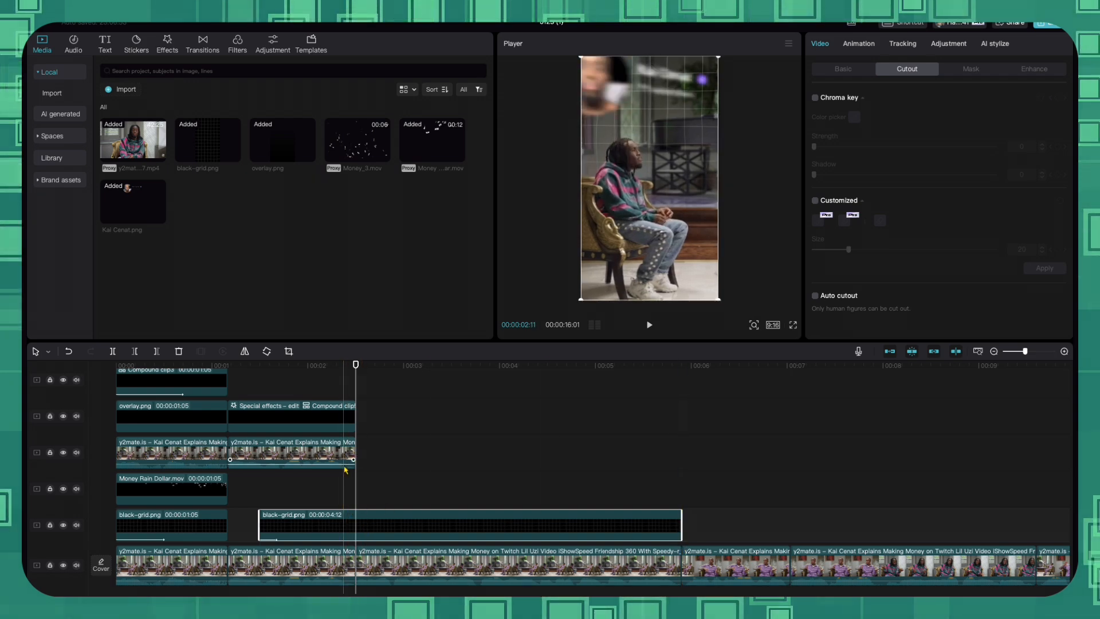
Duplicate the third main-track interview clip onto the cutout track directly above it and apply Auto cutout to the copy
click(394, 560)
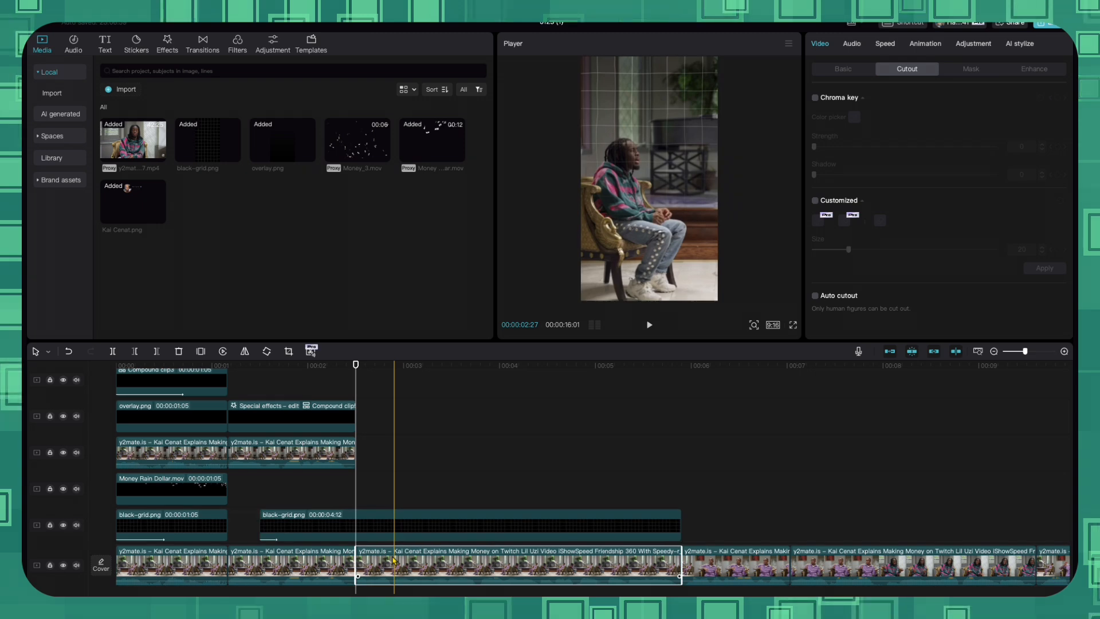
drag(394, 560, 396, 424)
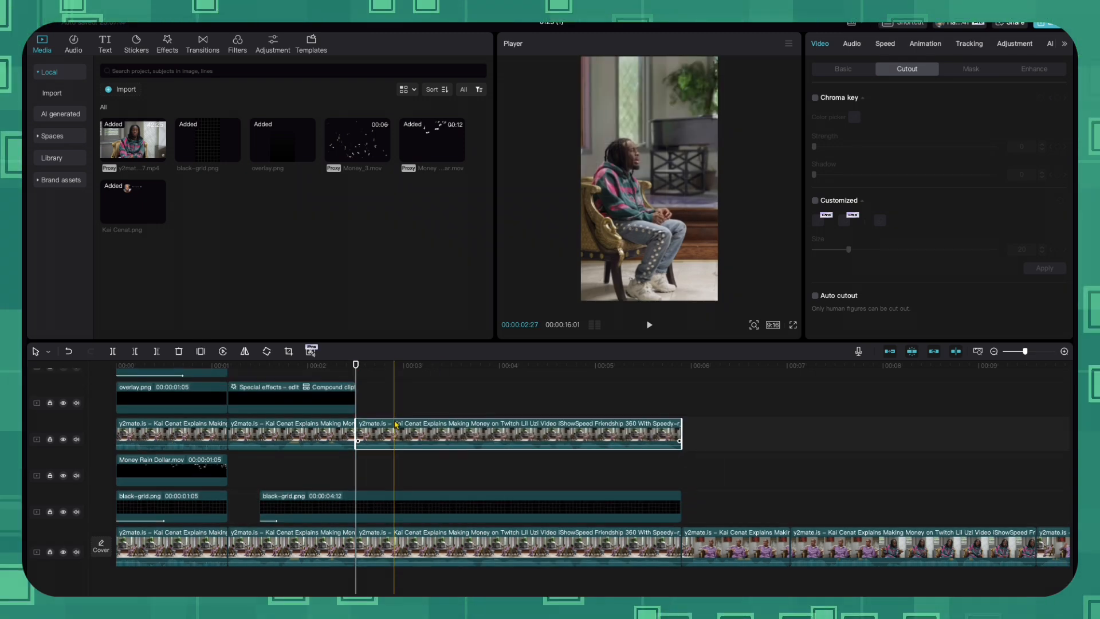
click(815, 295)
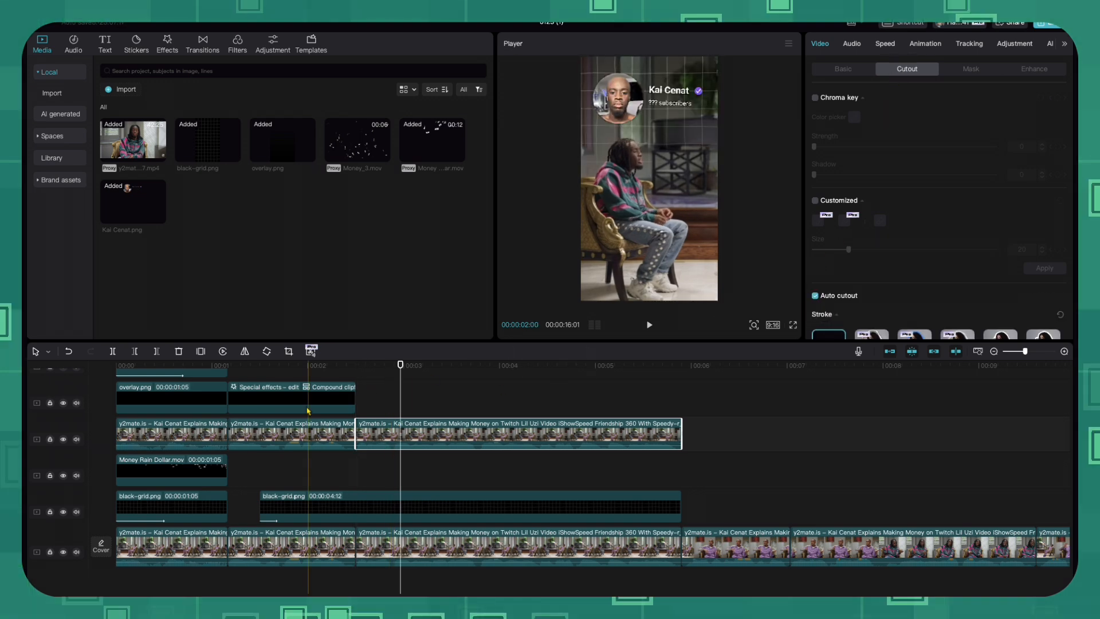
Copy the opening title compound clip to 00:00:02:15 above the third cutout clip and undo the copy's compound clip
scroll(307, 409, up, 2)
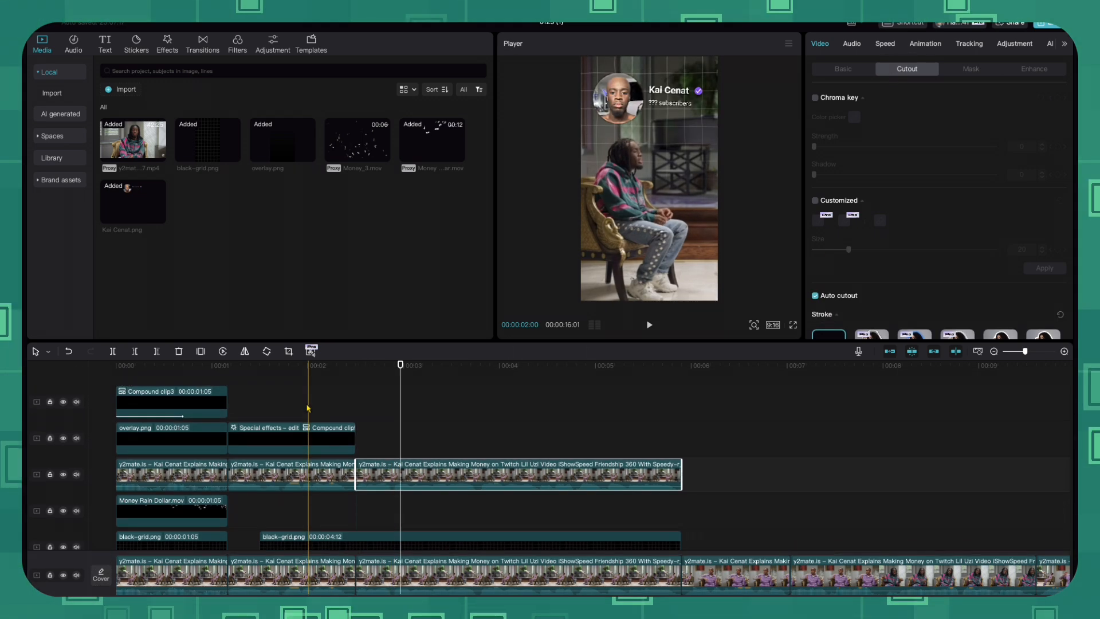
click(197, 407)
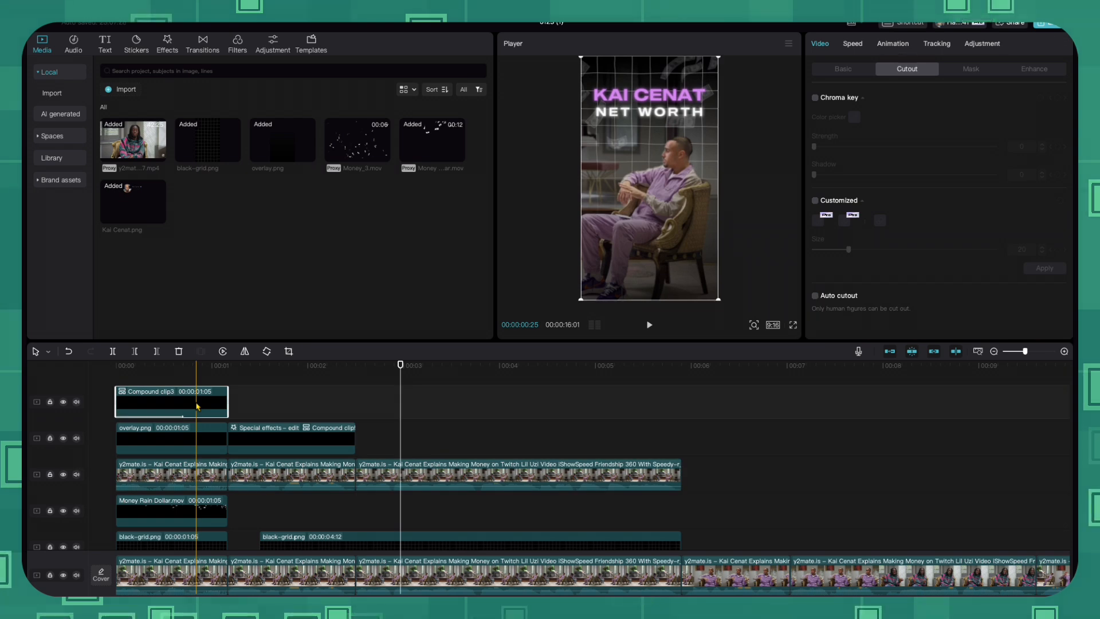
drag(197, 406, 424, 448)
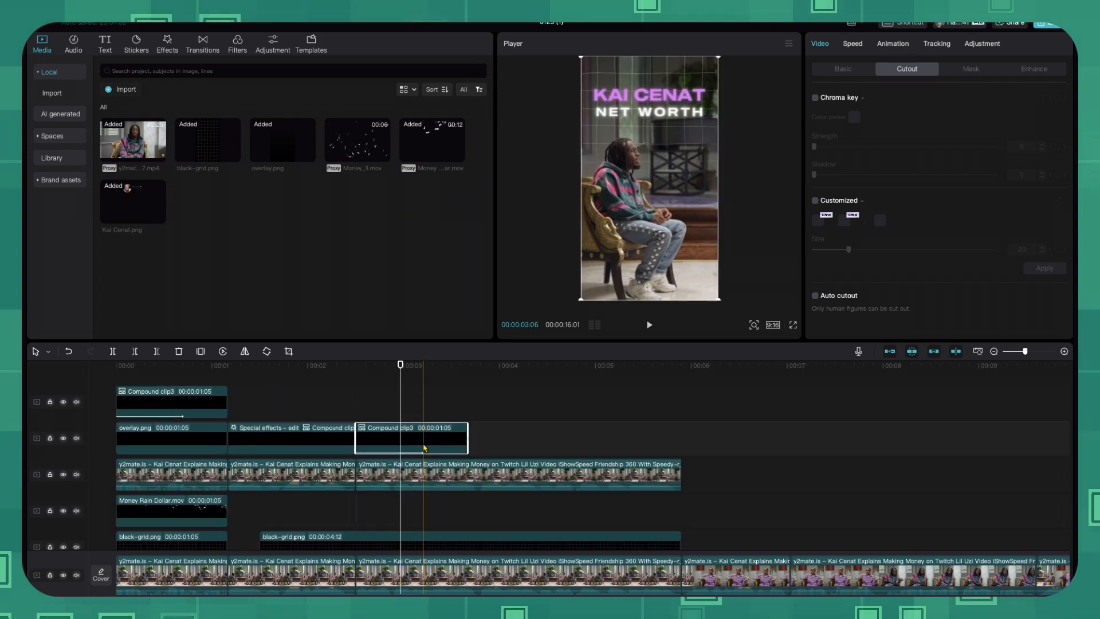
right_click(424, 448)
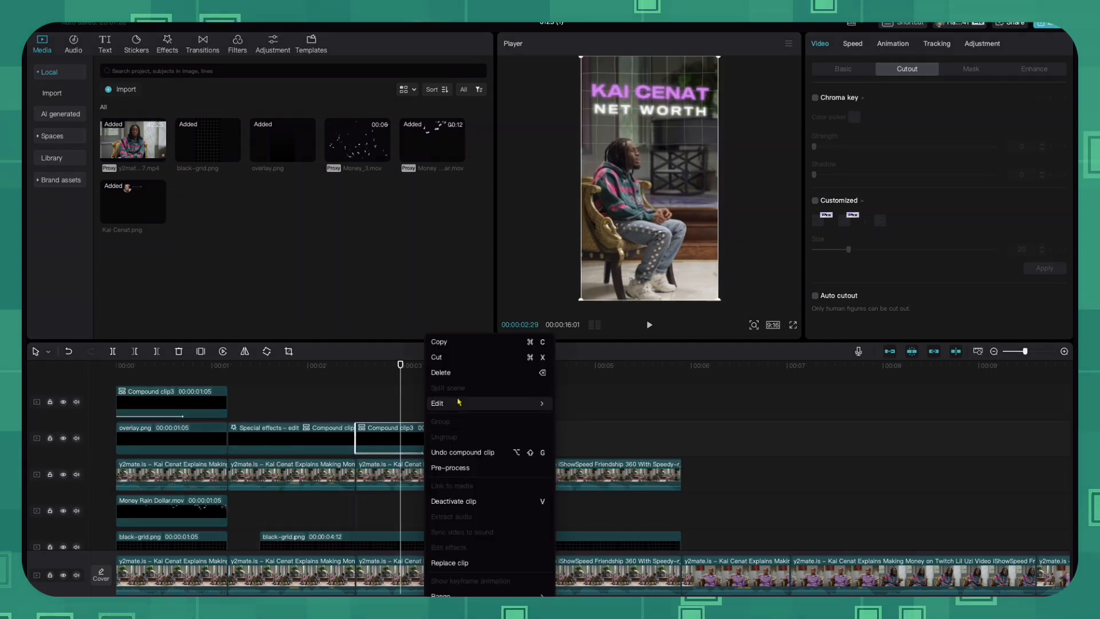
click(451, 454)
Move the copied NET WORTH text clip past the 6-second mark and change the copied KAI CENAT text to 81,000
drag(400, 446, 779, 449)
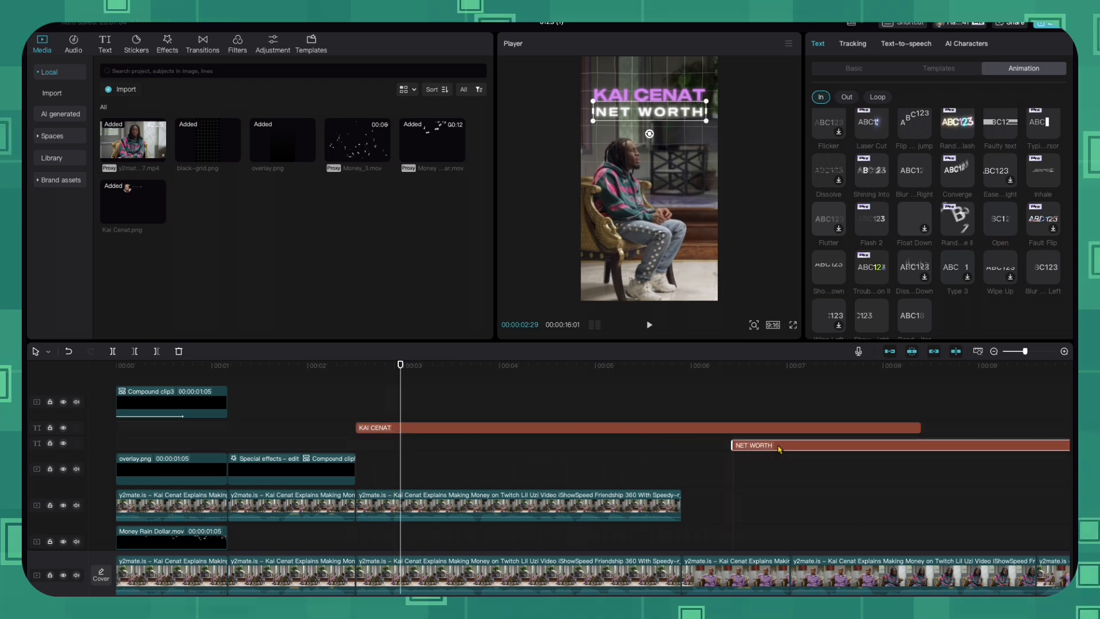
click(411, 428)
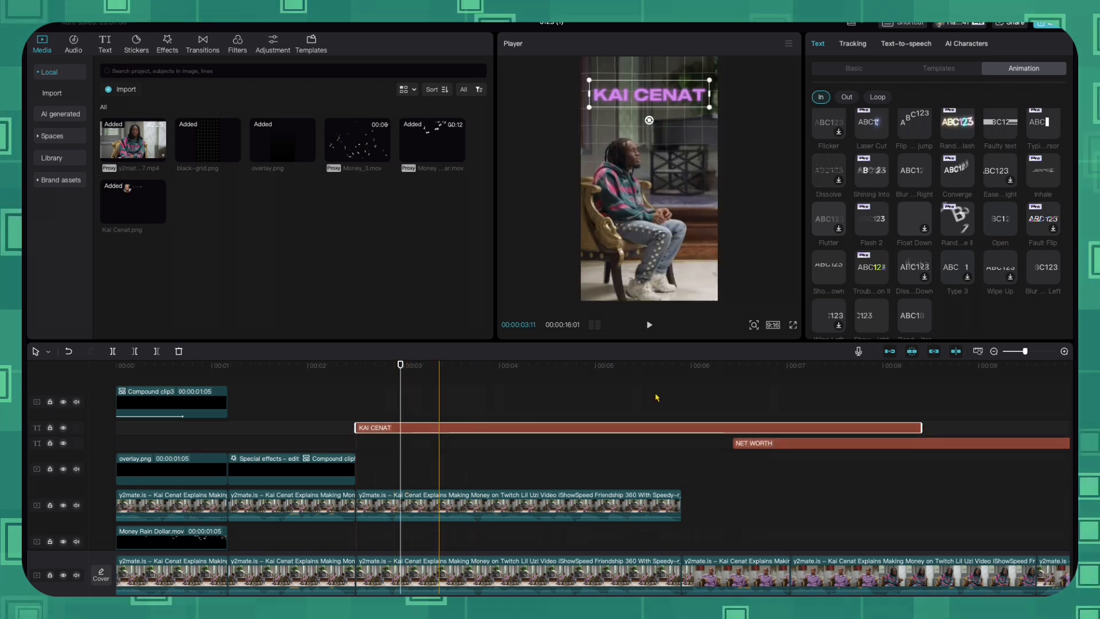
click(847, 70)
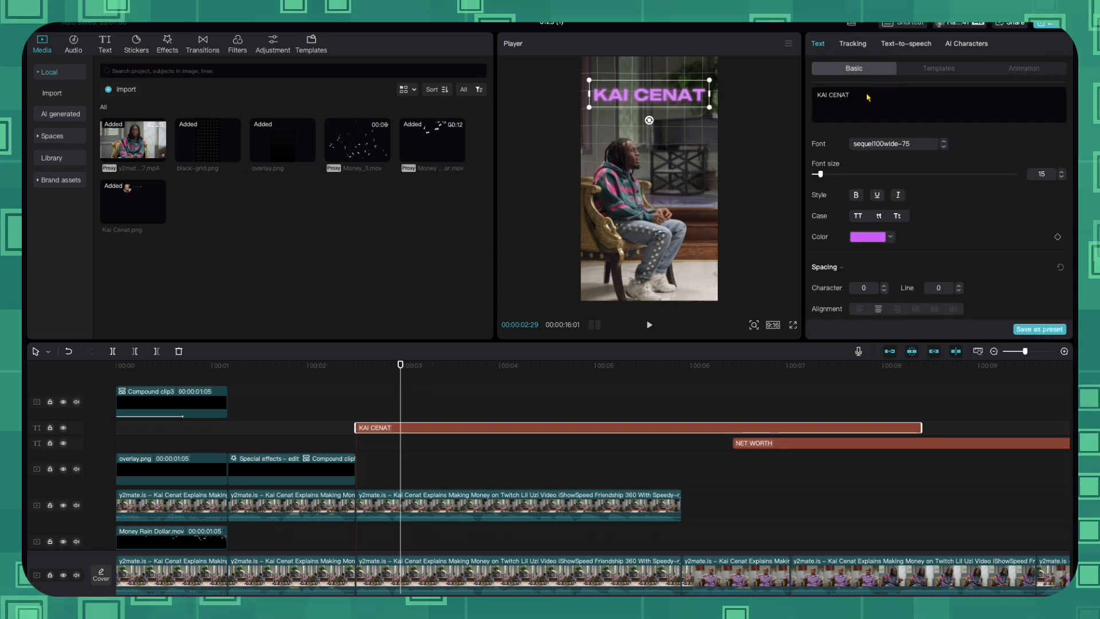
text(81,000)
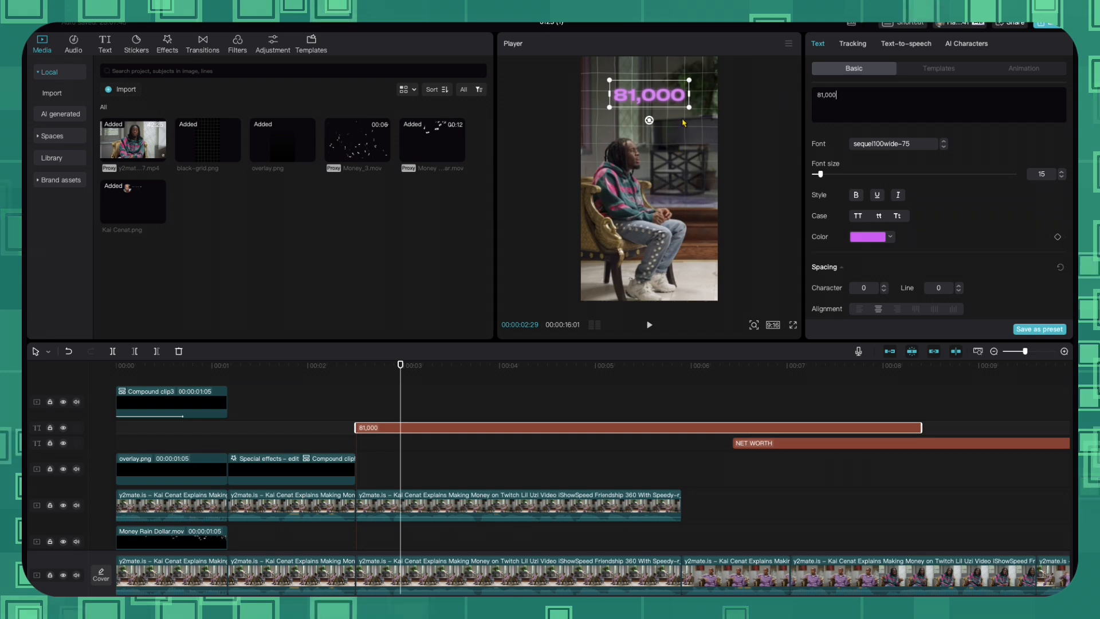
Enlarge the 81,000 title to nearly the frame's width, shift it slightly up above the subject's head and preview it
drag(690, 107, 713, 146)
drag(678, 99, 681, 92)
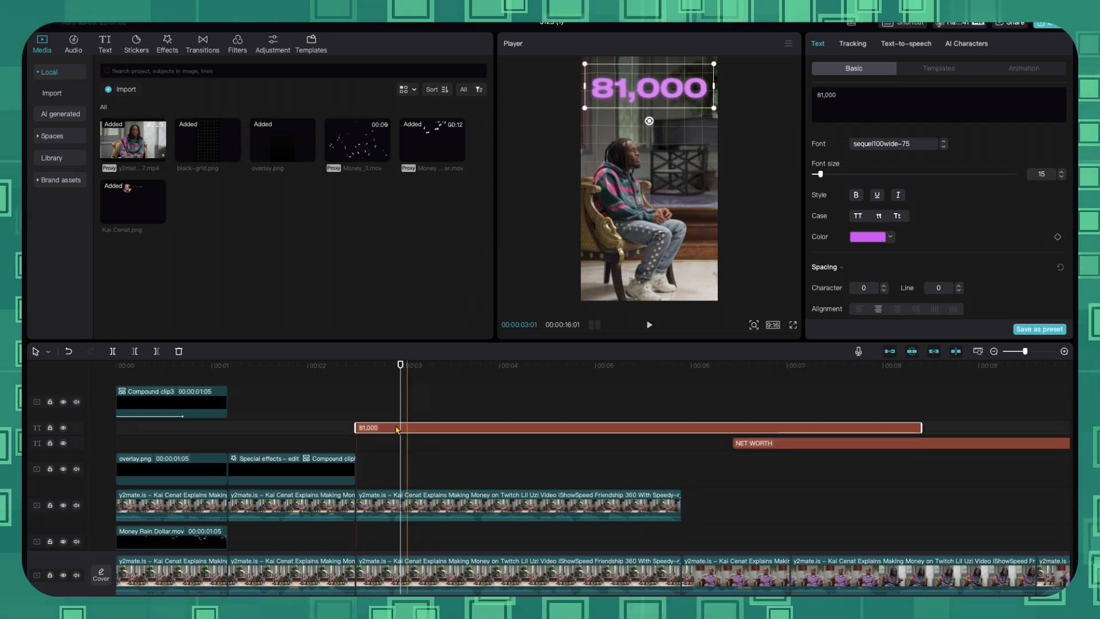
drag(400, 365, 289, 369)
key(space)
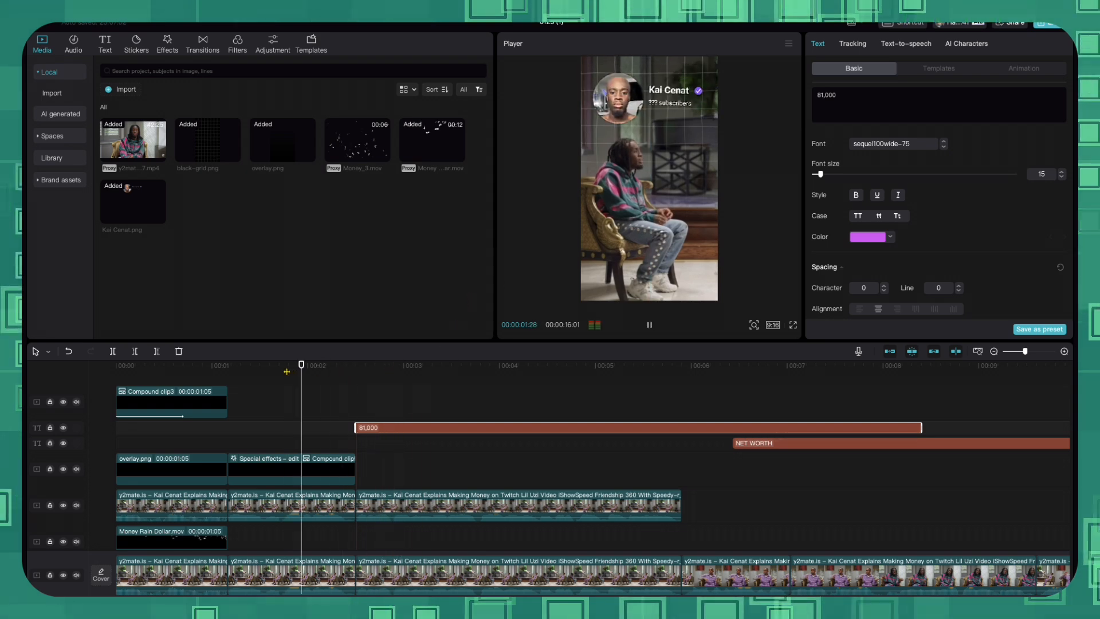
key(space)
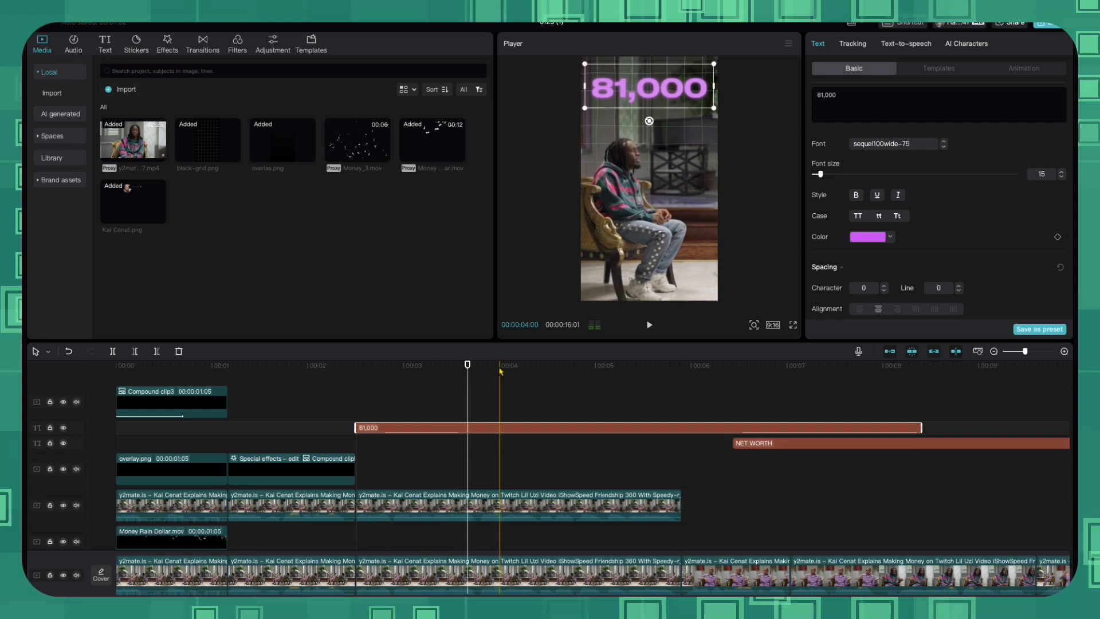
Apply the Random Typewriter In animation with a 0.5 s duration to the 81,000 text clip starting at 00:00:02:15
drag(451, 368, 356, 376)
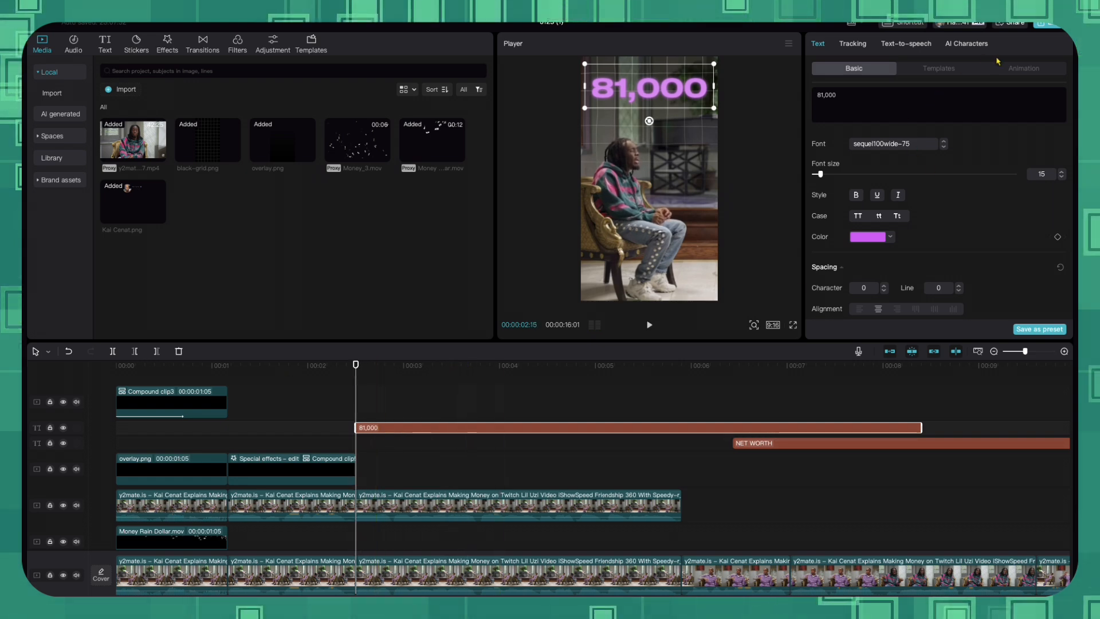
click(1033, 70)
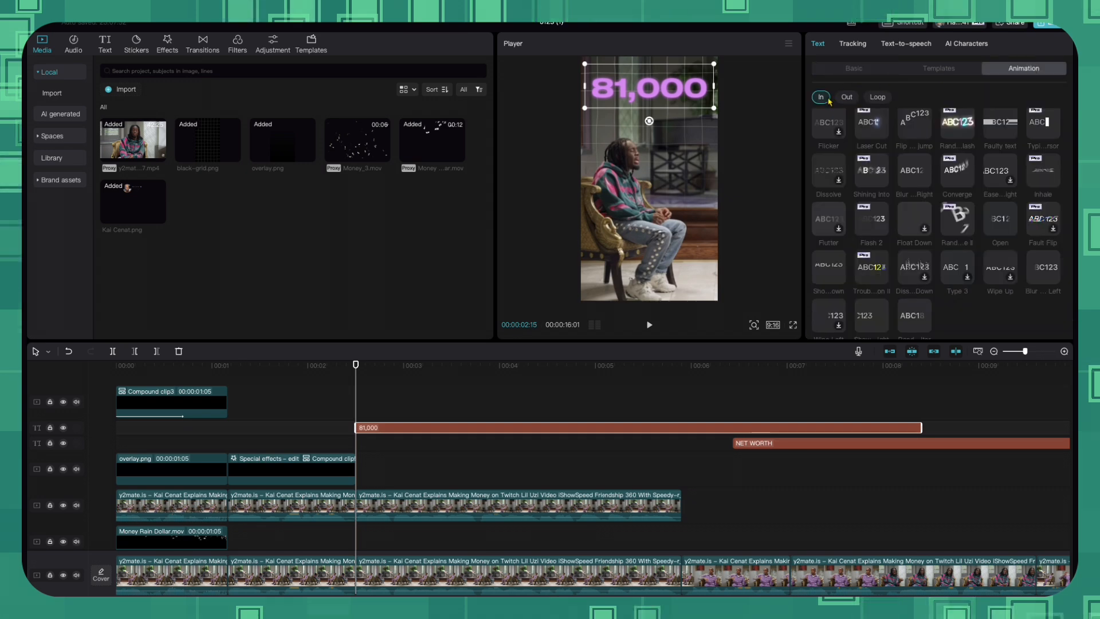
scroll(877, 269, down, 1)
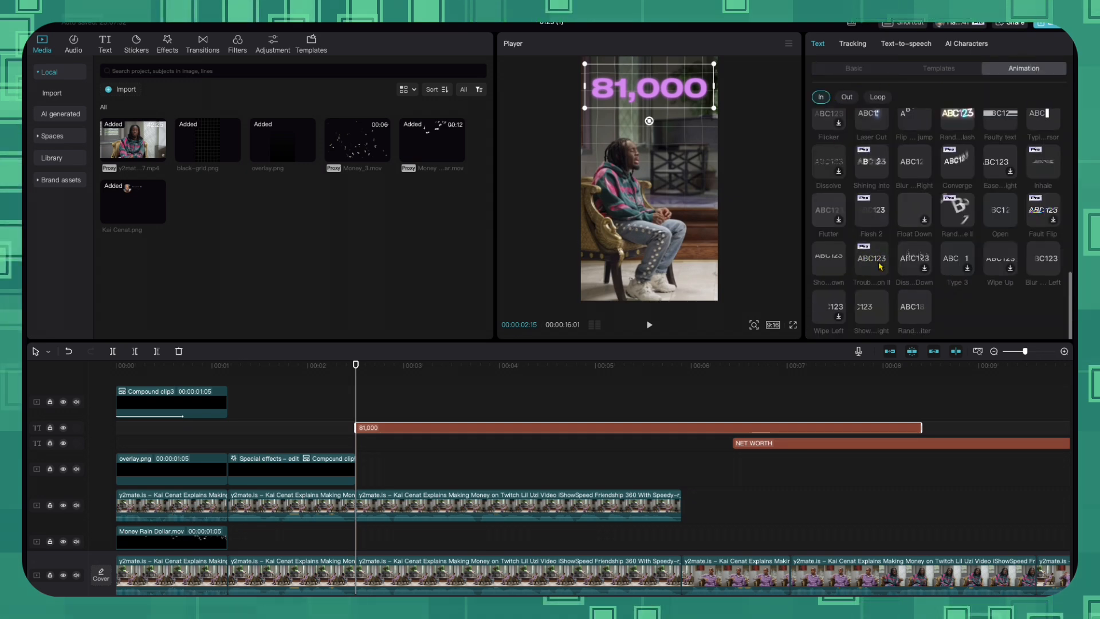
click(914, 315)
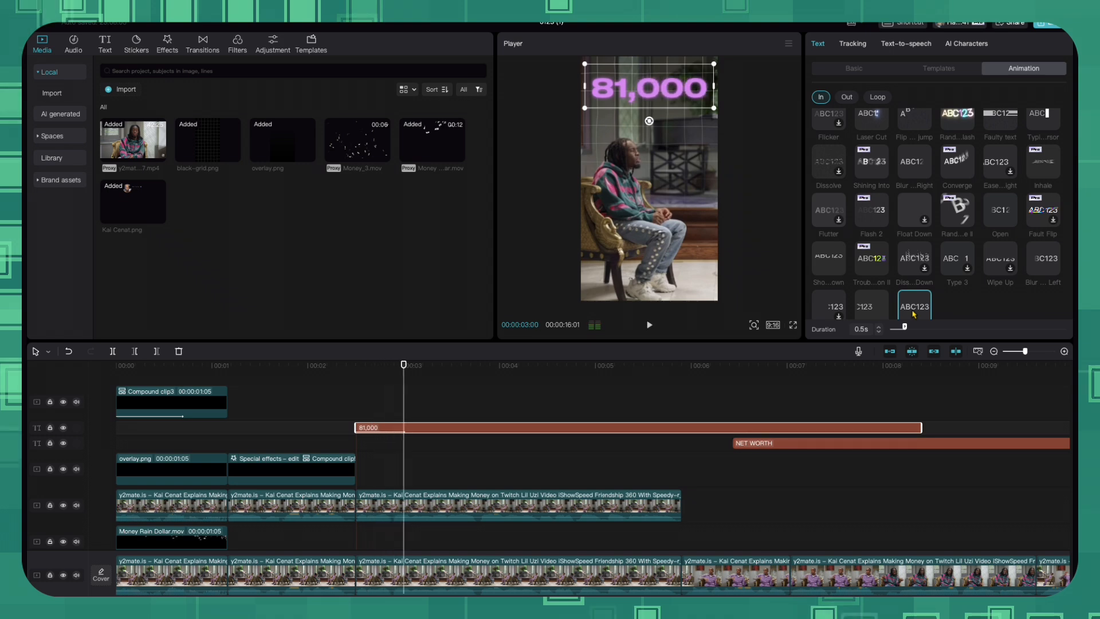
click(350, 407)
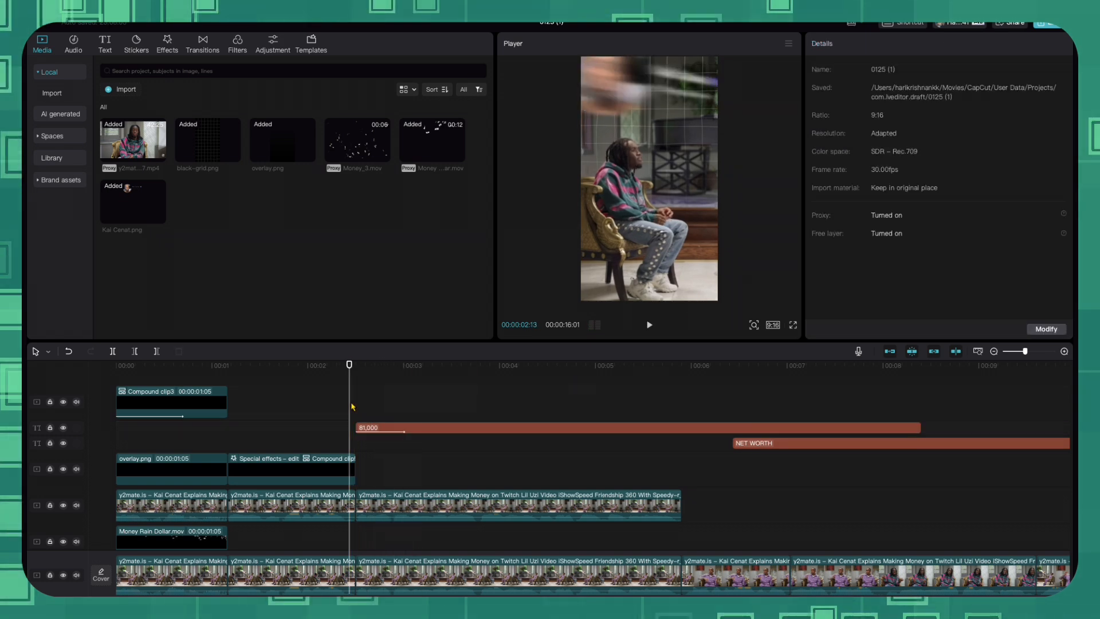
Move the NET WORTH text clip to start at 00:00:02:15 under the 81,000 clip and change its text to SUBSCRIBERS
key(space)
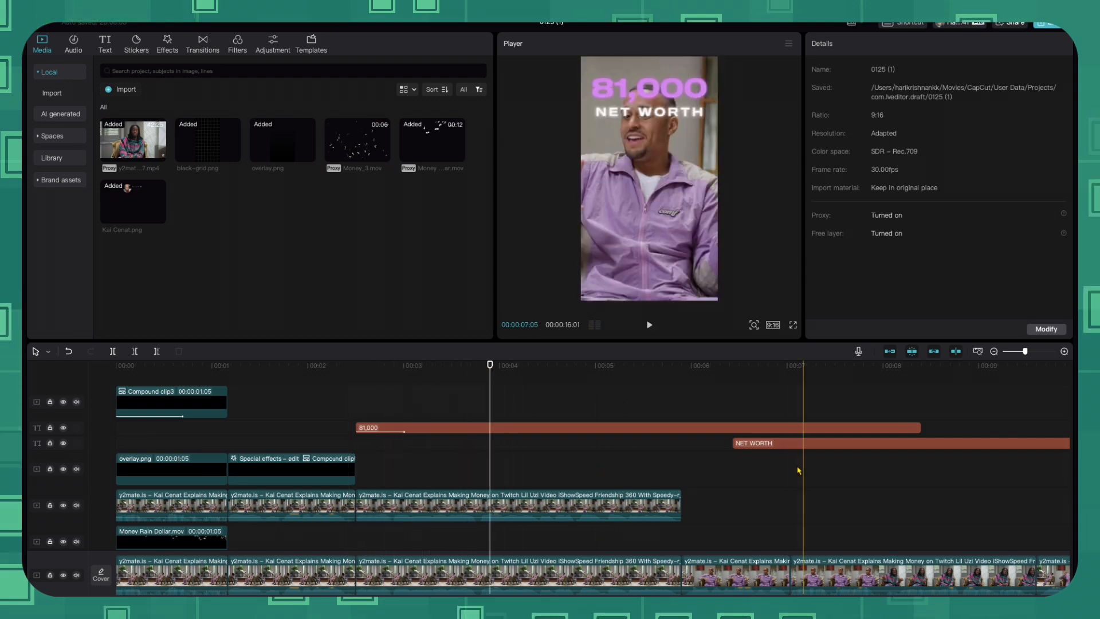
drag(759, 446, 390, 447)
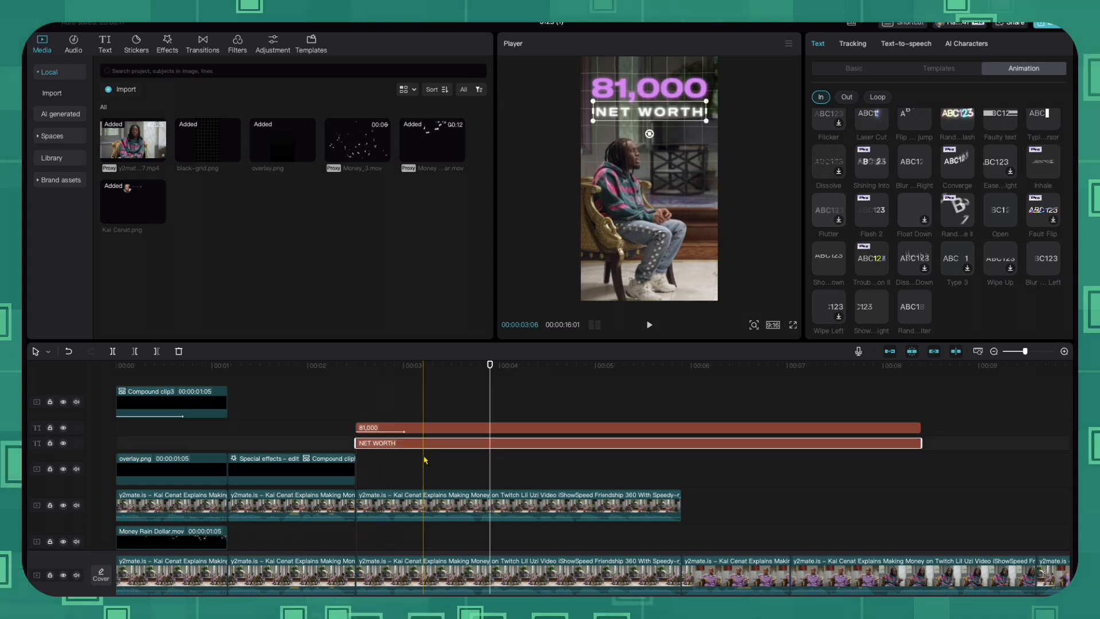
click(848, 69)
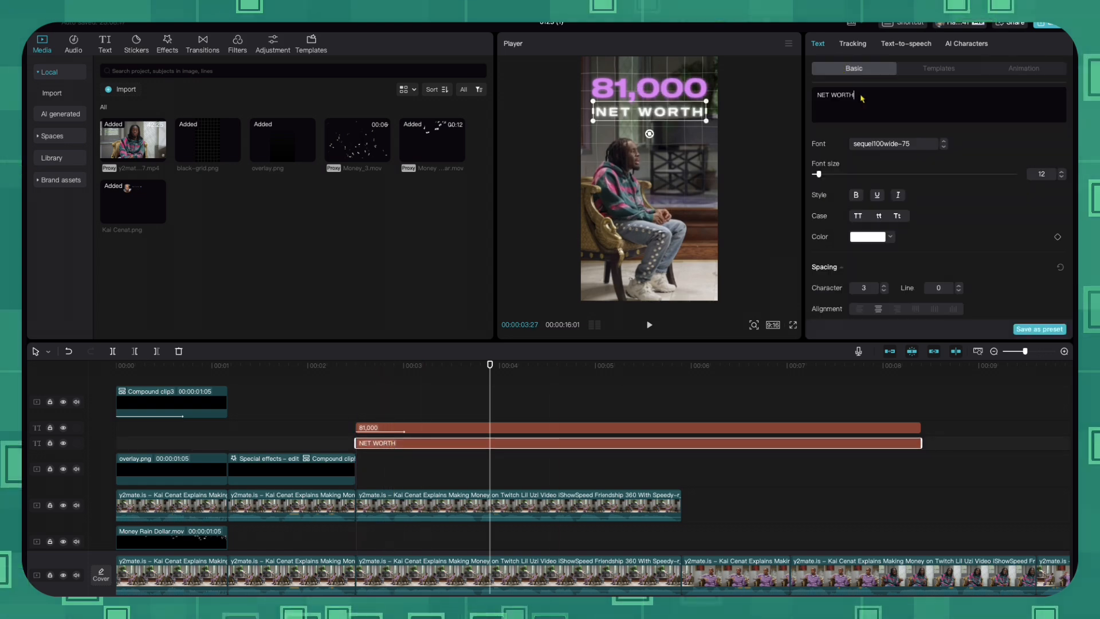
text(SUBS)
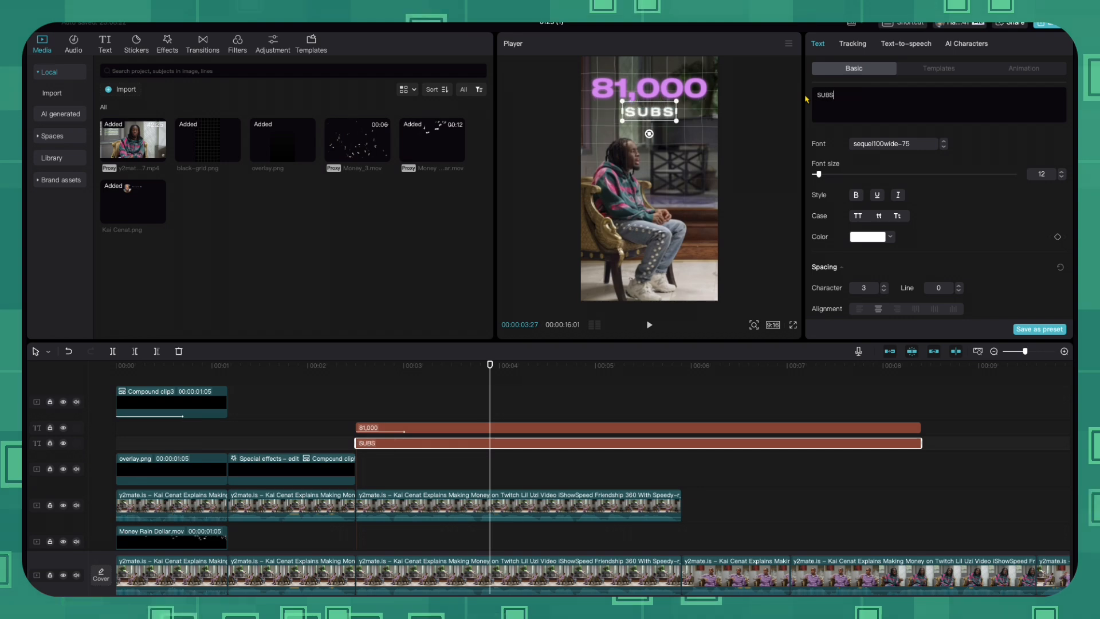
text(CRIBERS)
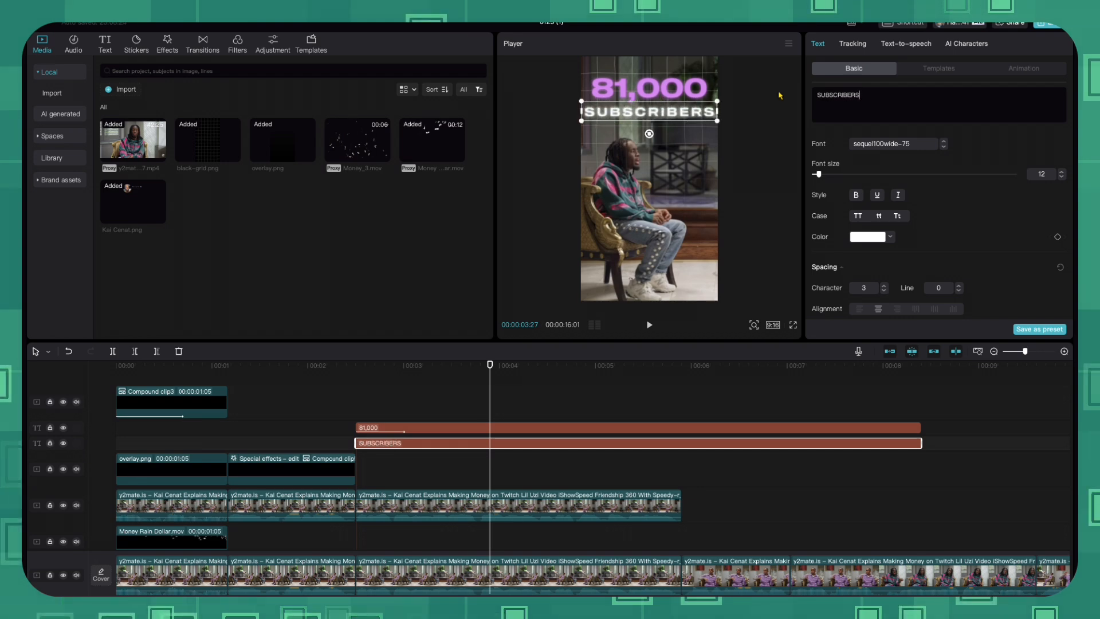
Shrink the SUBSCRIBERS title to about the width of the 81,000 title and keep it centred directly beneath that title
drag(716, 122, 710, 121)
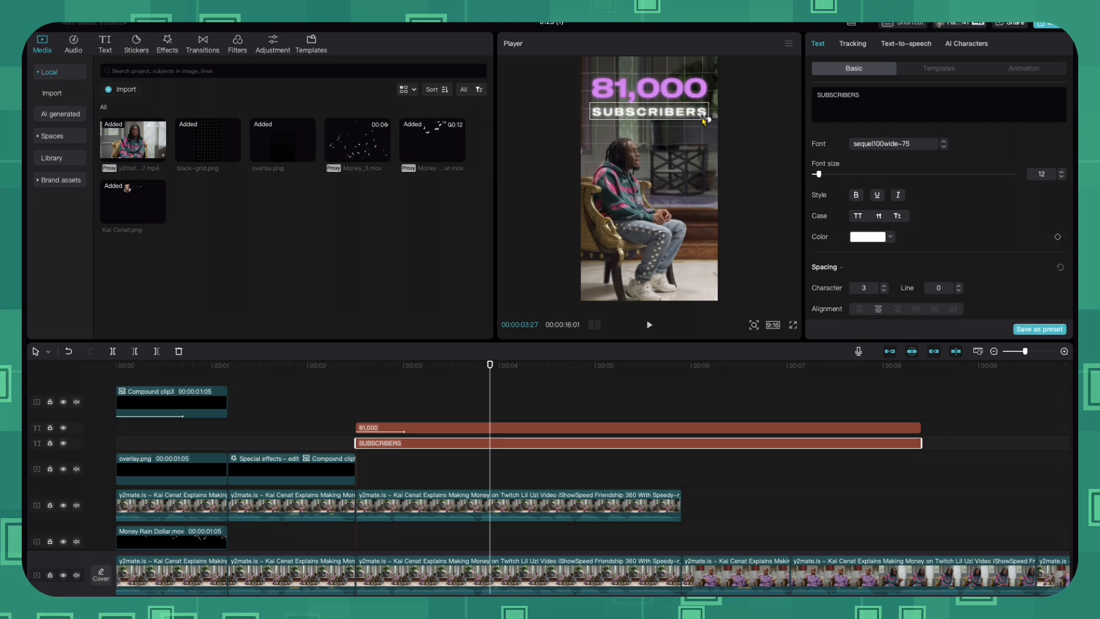
drag(688, 111, 686, 116)
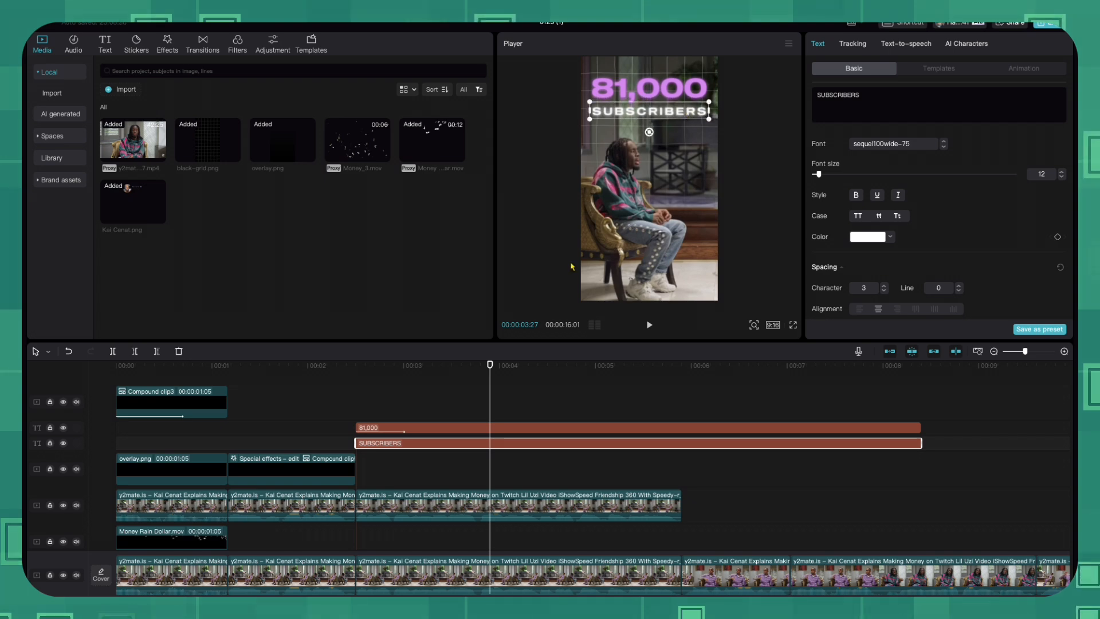
click(484, 398)
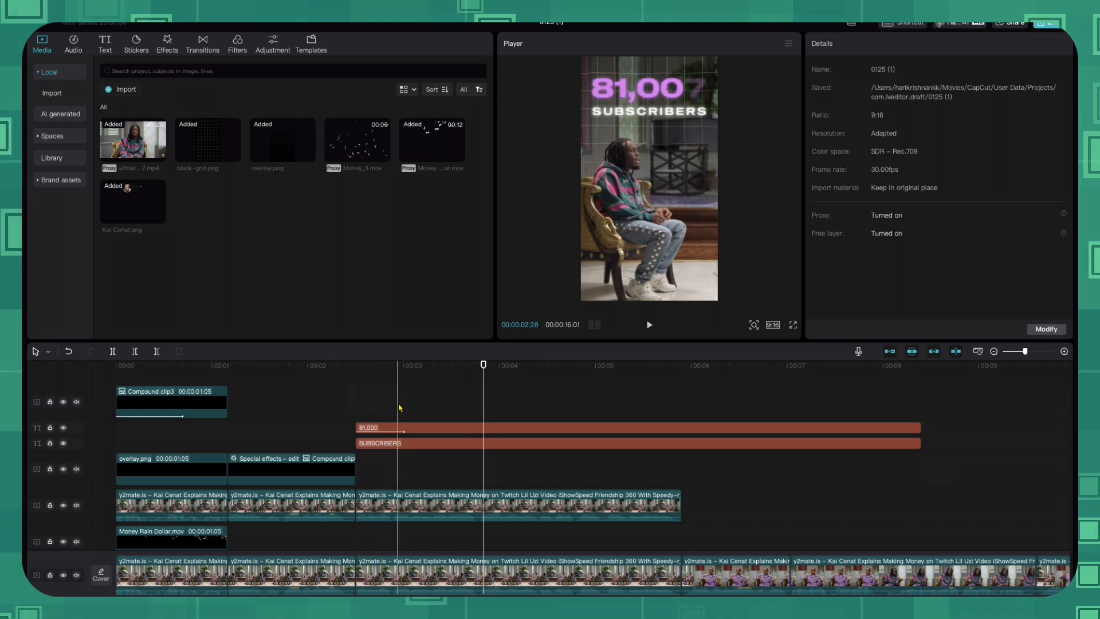
drag(399, 403, 404, 445)
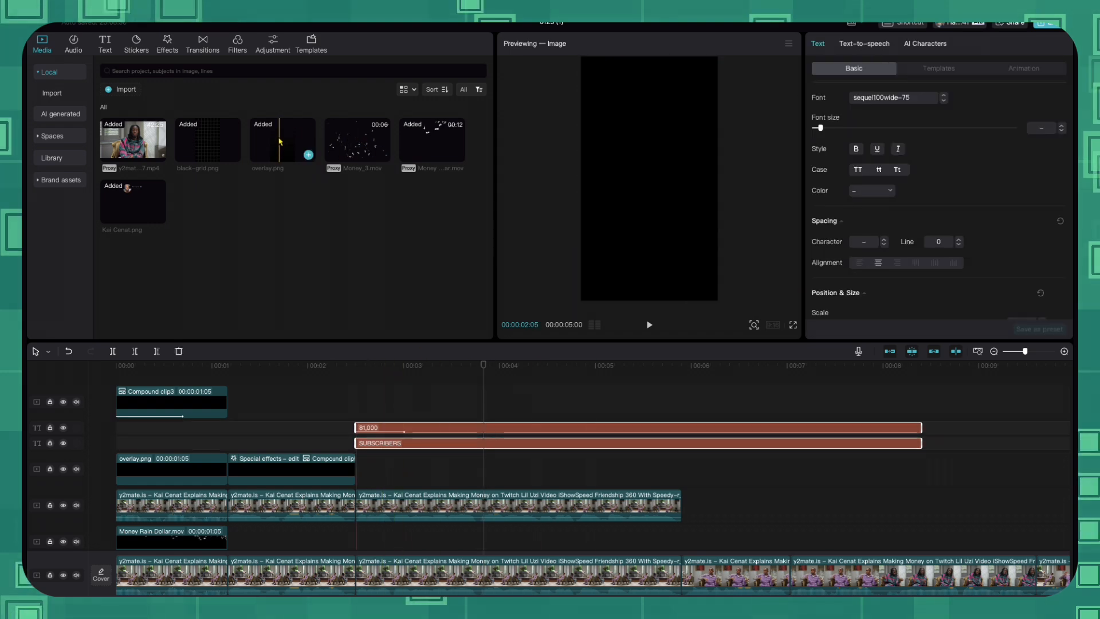
Add overlay.png at 00:00:02:15 above the third cutout clip, rotate it 180° and move it up to darken the area behind the titles
drag(273, 142, 359, 475)
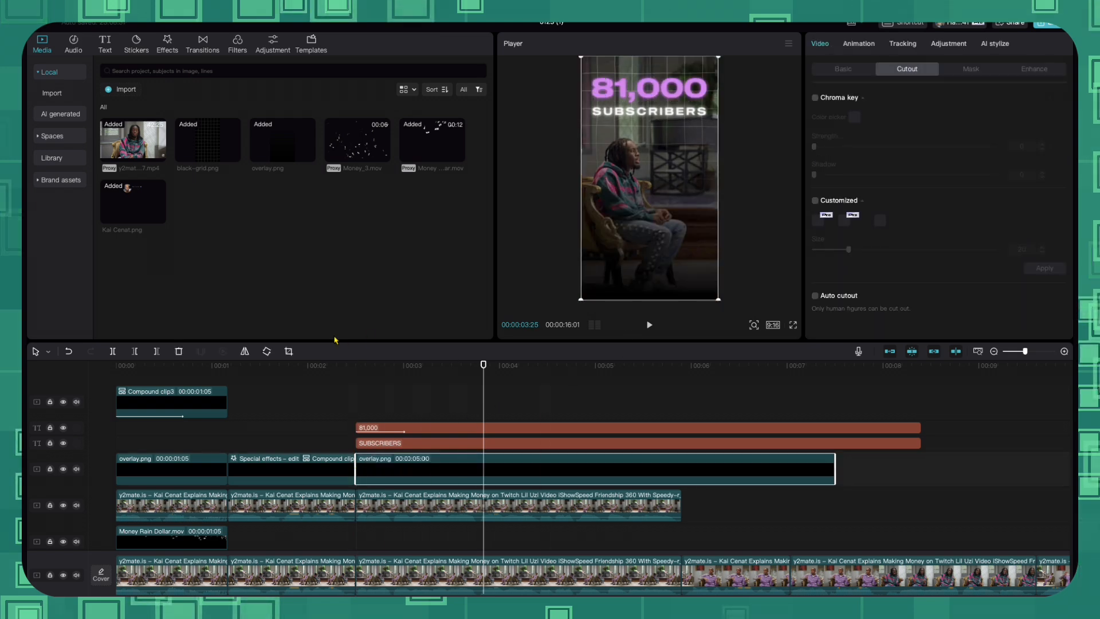
click(267, 351)
click(267, 351)
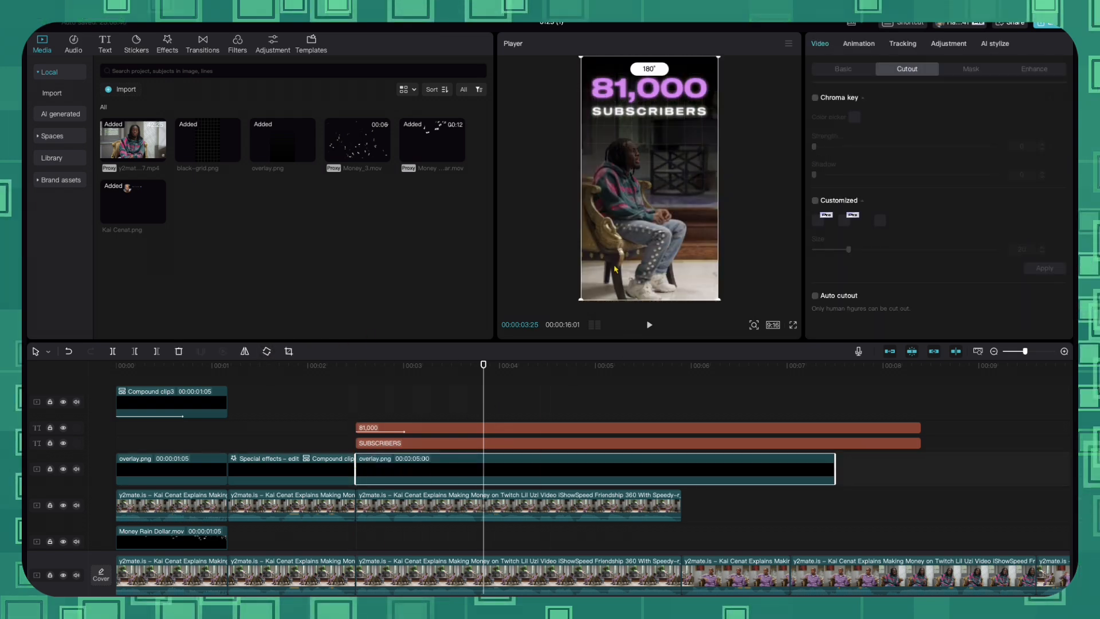
drag(640, 268, 639, 189)
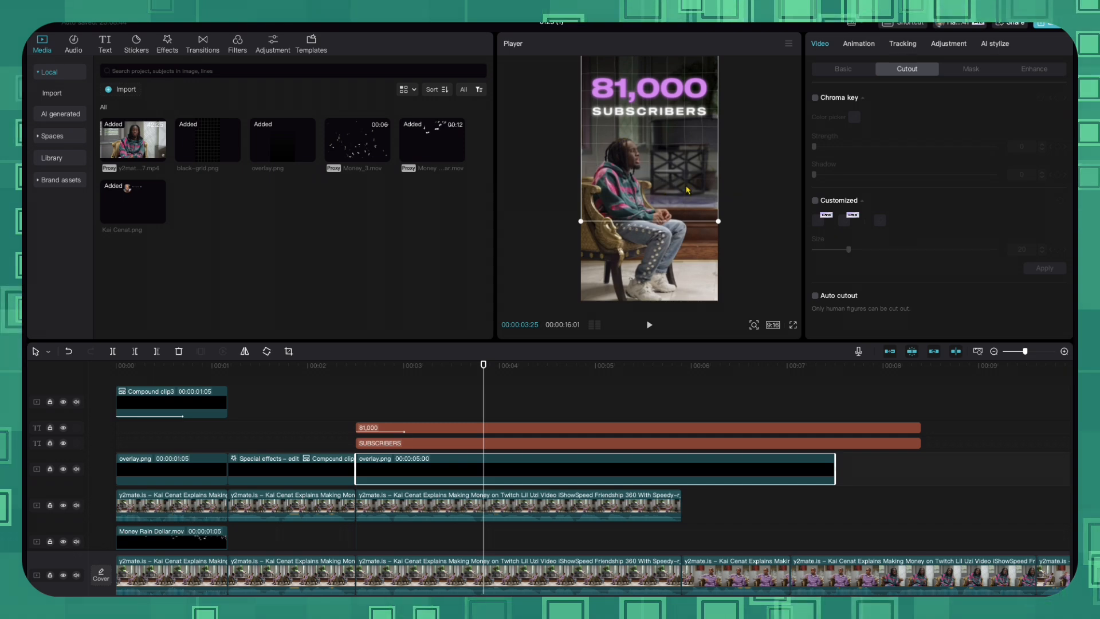
drag(676, 195, 690, 168)
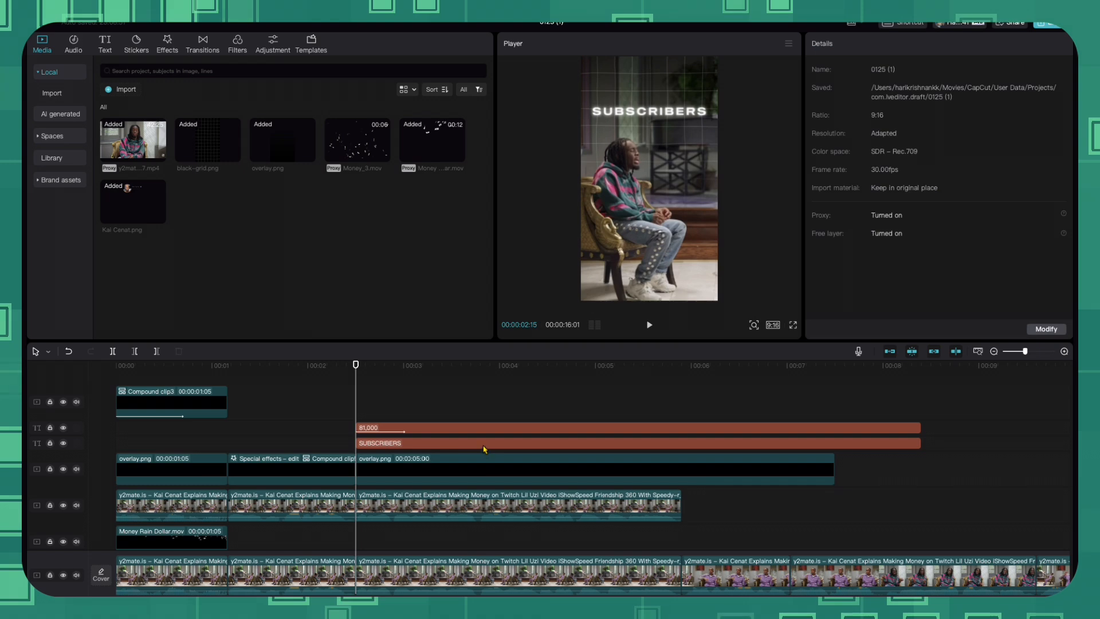
Apply the "Show…Left" In animation with a 0.5 s duration to the SUBSCRIBERS text clip and preview it
click(484, 444)
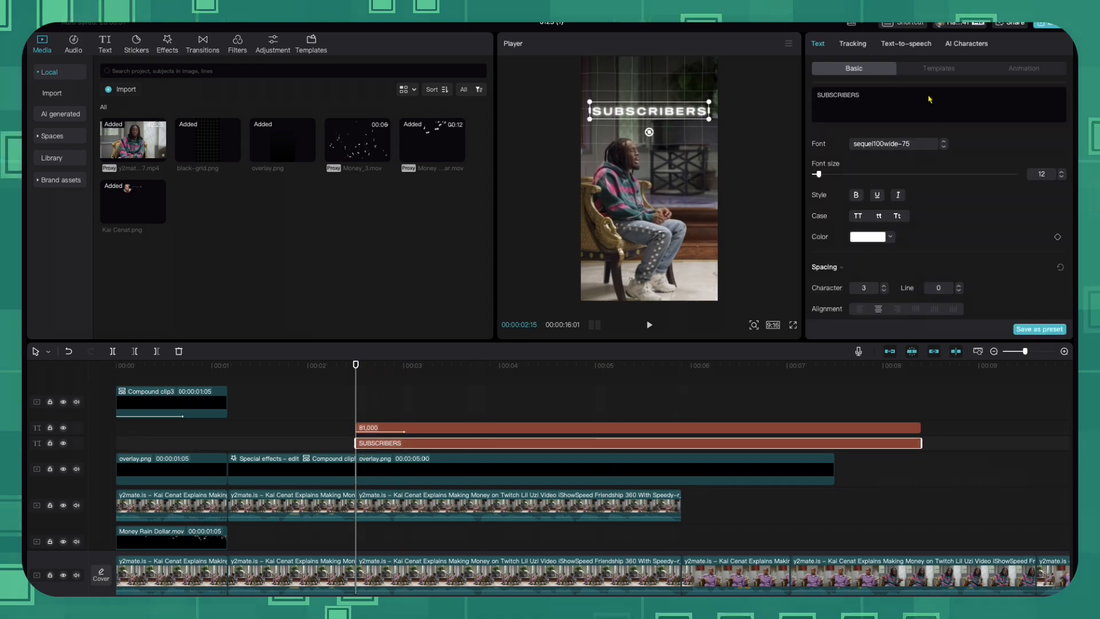
click(1024, 69)
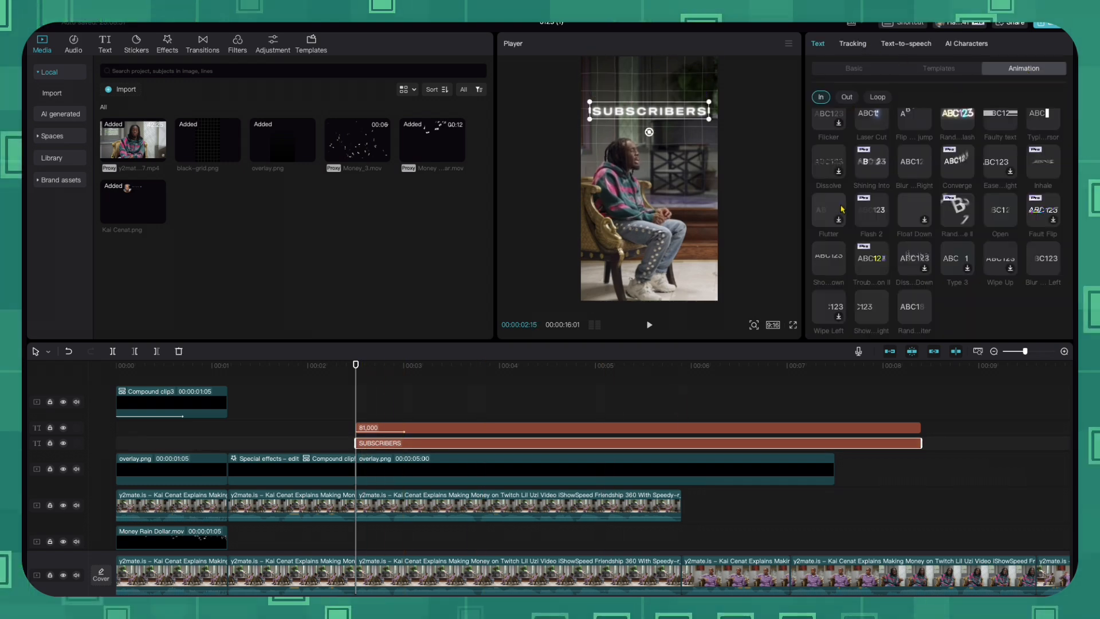
scroll(917, 221, down, 3)
click(998, 254)
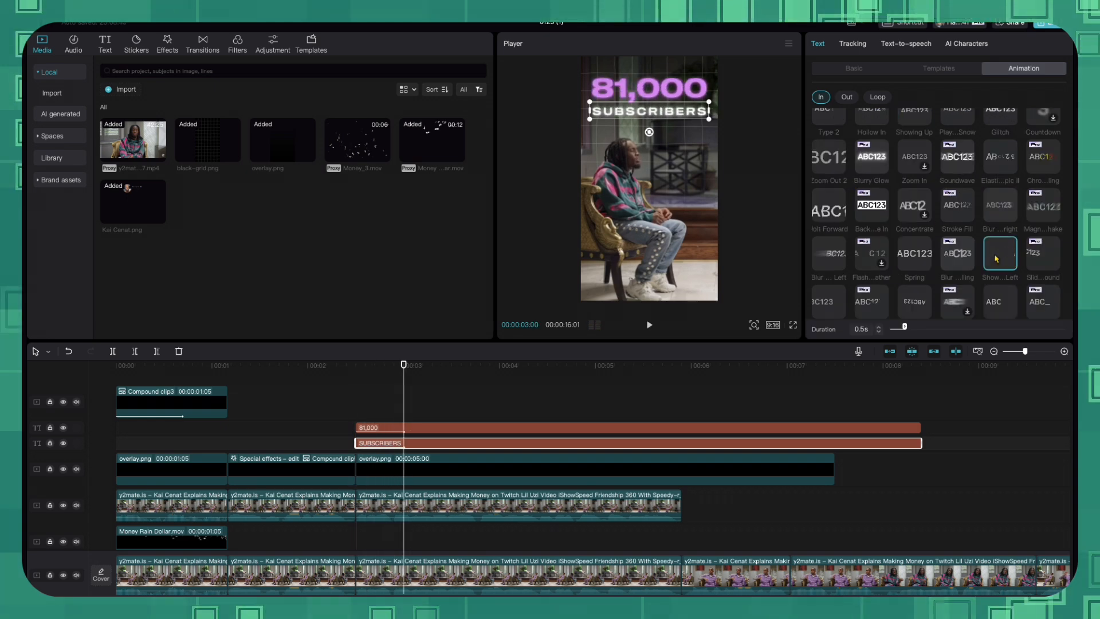
click(348, 417)
key(space)
key(space)
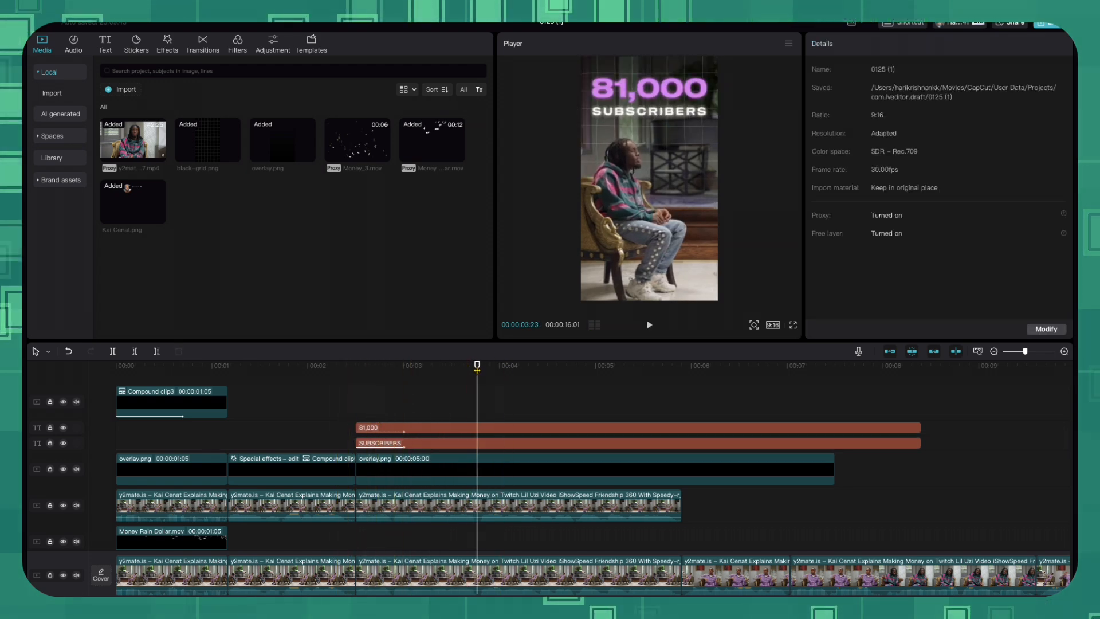
Apply the Fade In animation with a 0.5 s duration to the overlay.png clip starting at 00:00:02:15 and preview the section
drag(477, 367, 357, 380)
click(390, 471)
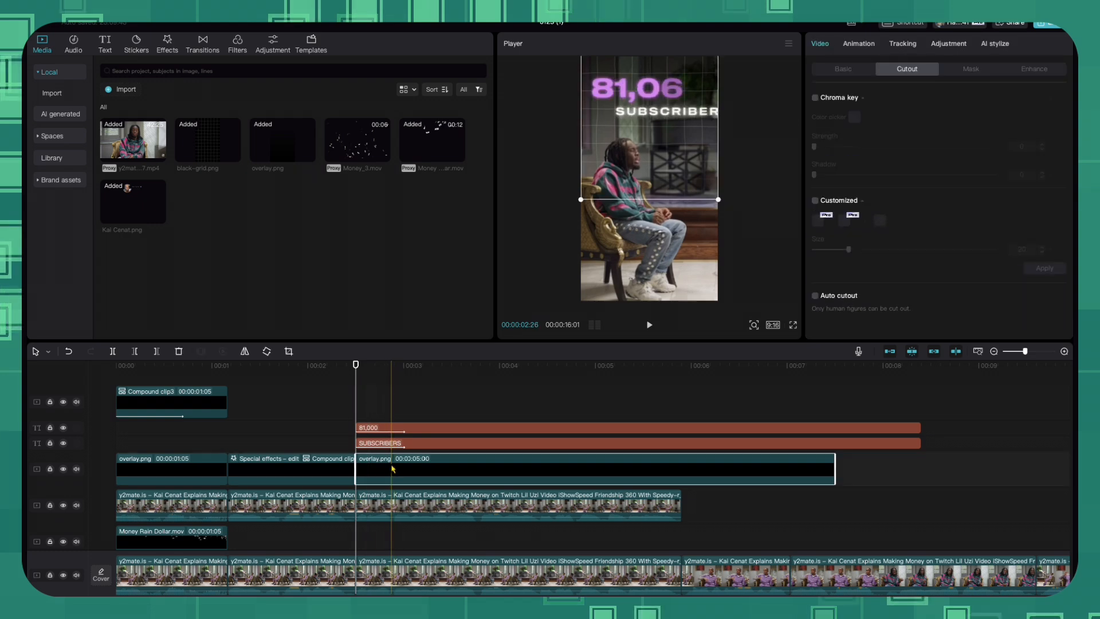
click(860, 44)
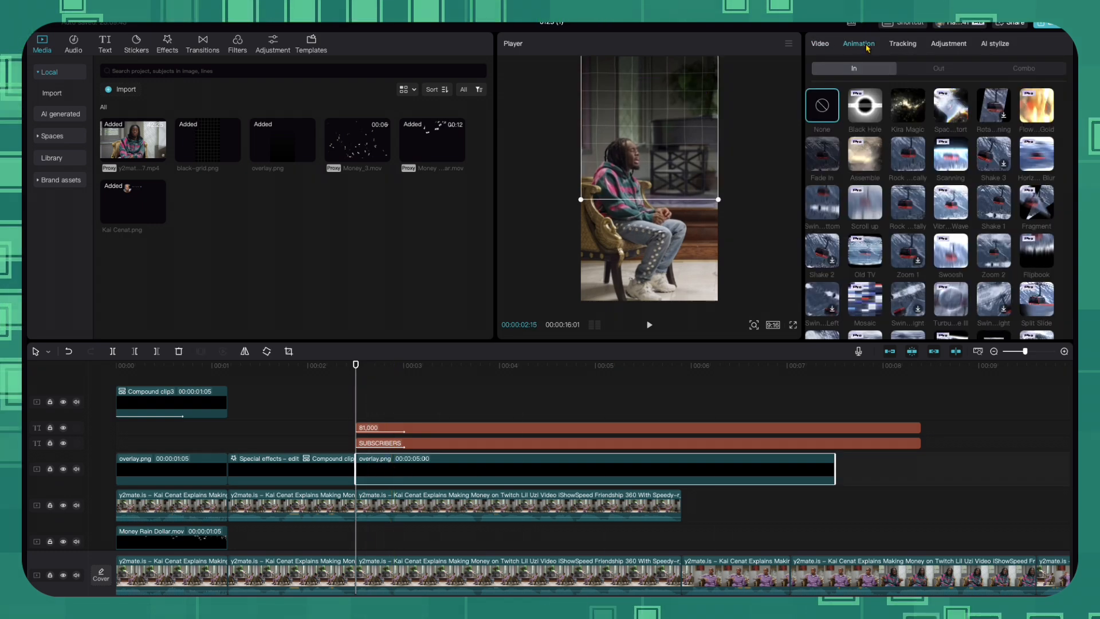
click(825, 160)
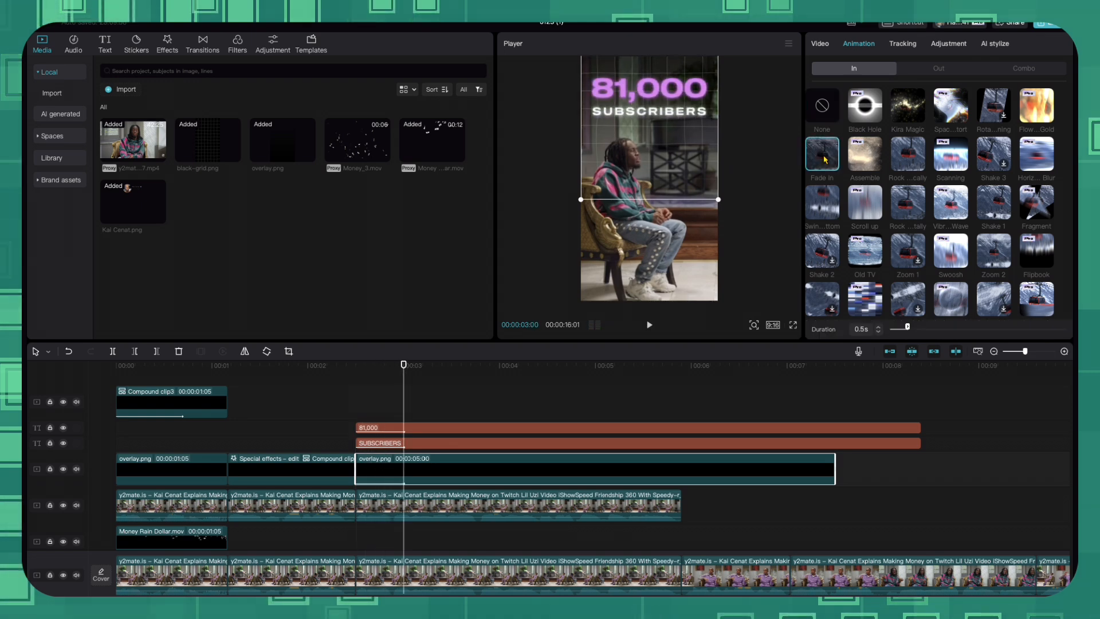
click(333, 395)
key(space)
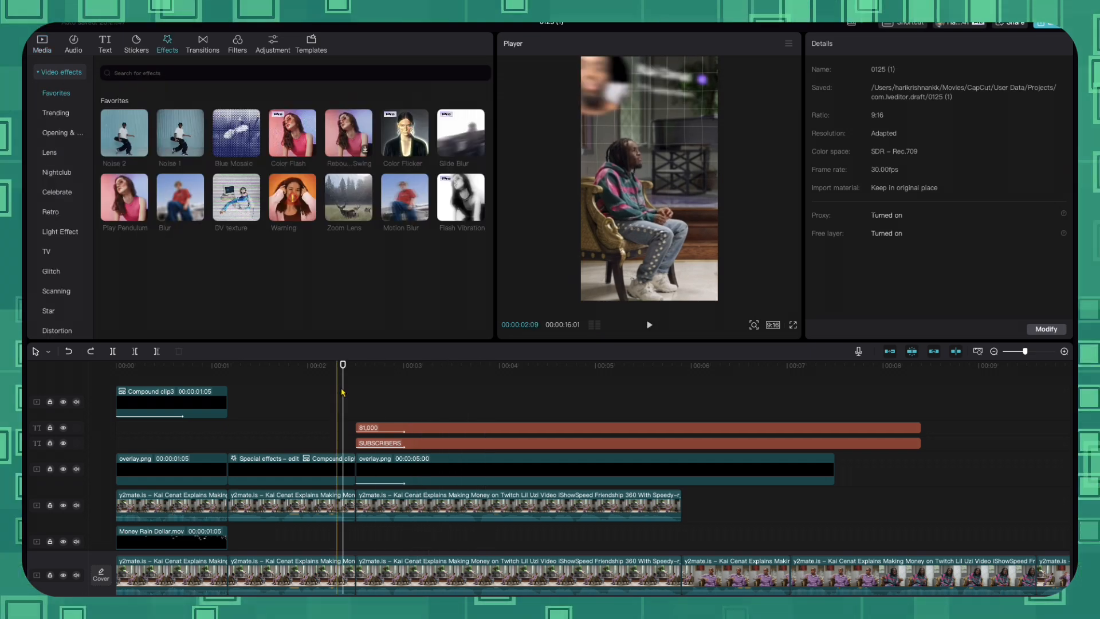
key(space)
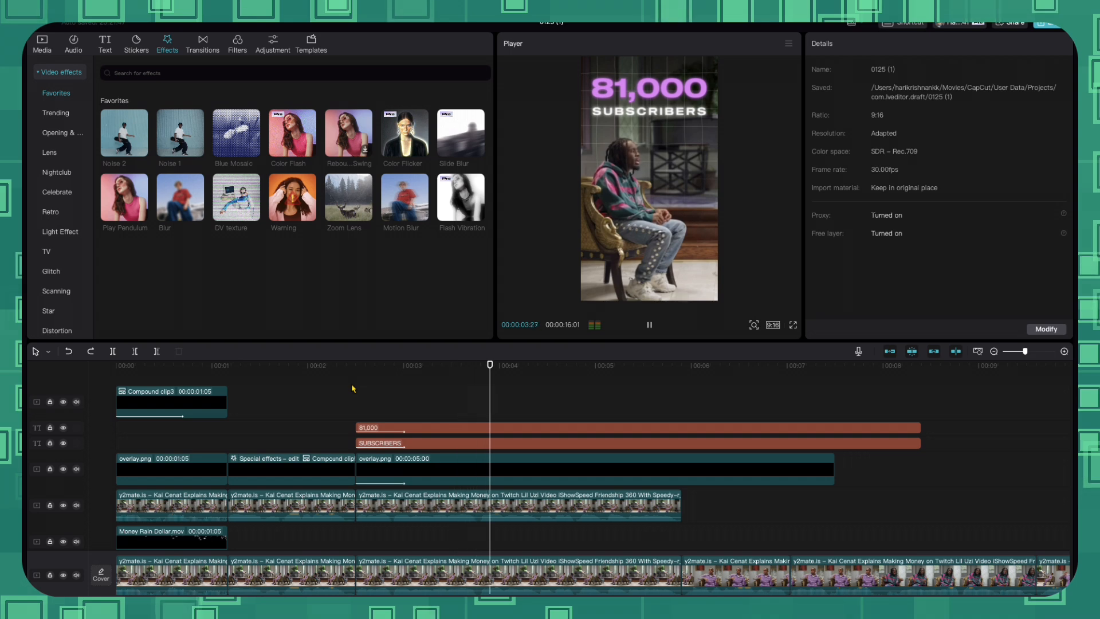
key(space)
Convert the 81,000 text clip and the SUBSCRIBERS text clip into two separate compound clips
drag(680, 367, 605, 365)
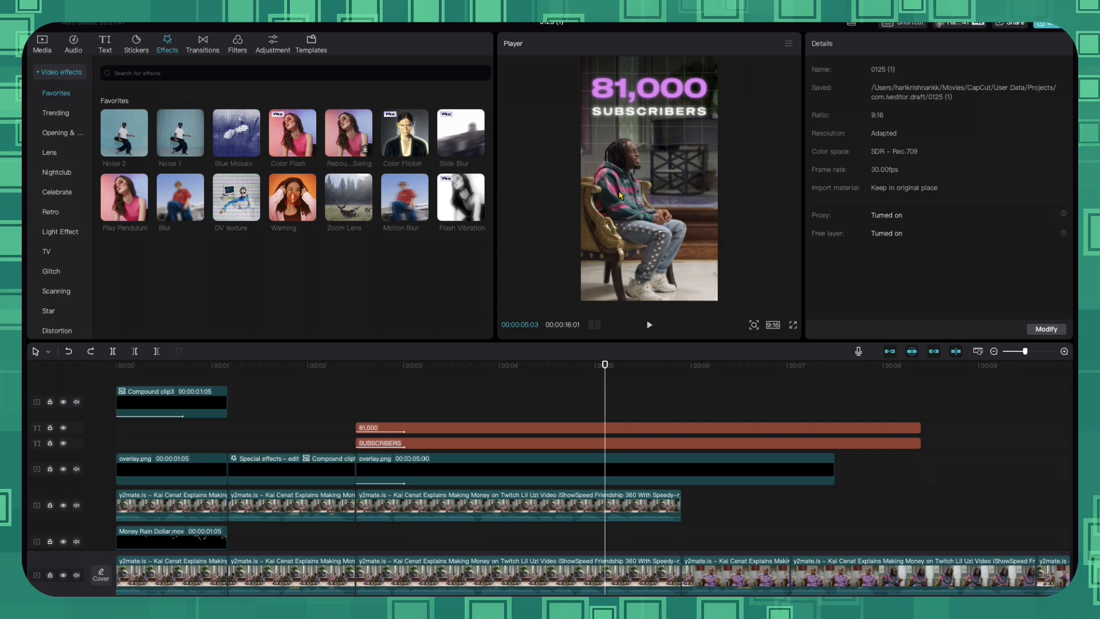
drag(605, 367, 617, 365)
click(499, 428)
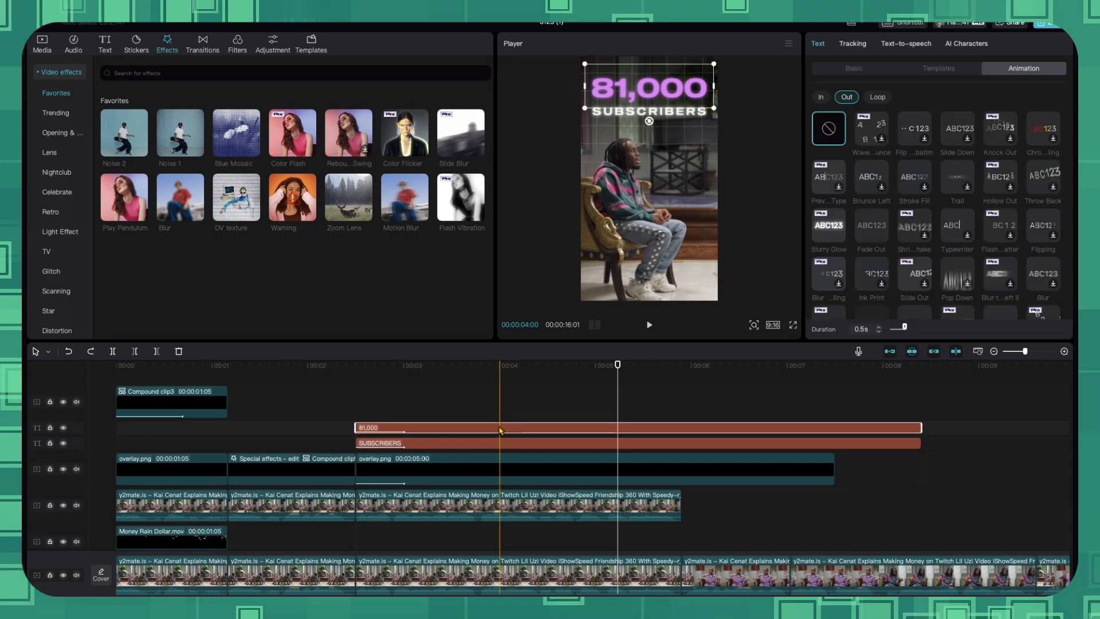
right_click(500, 429)
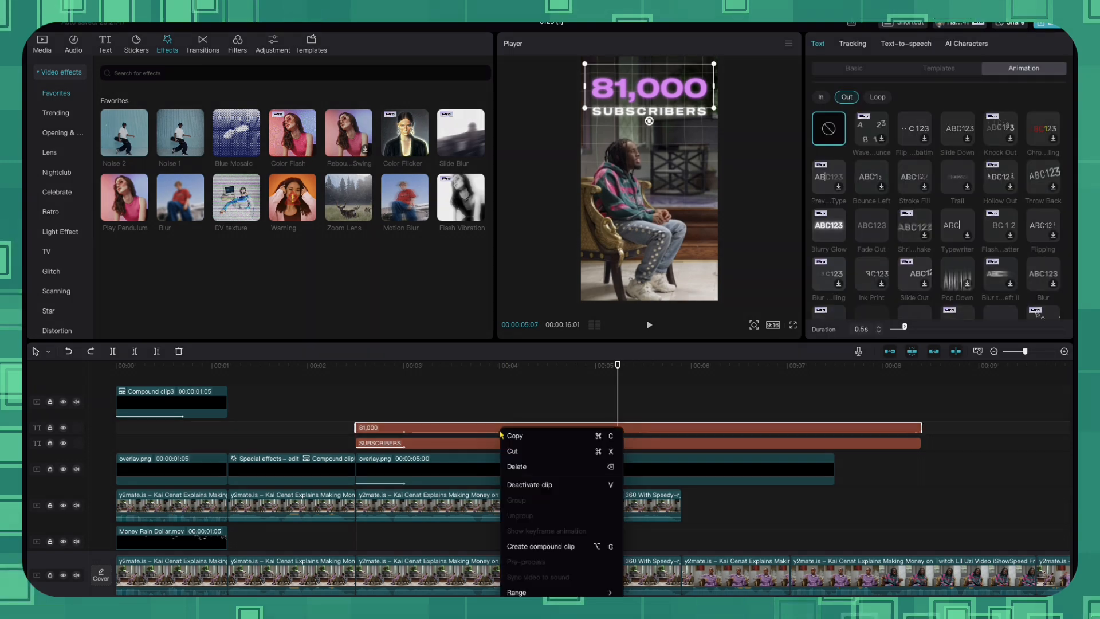
click(533, 544)
right_click(451, 469)
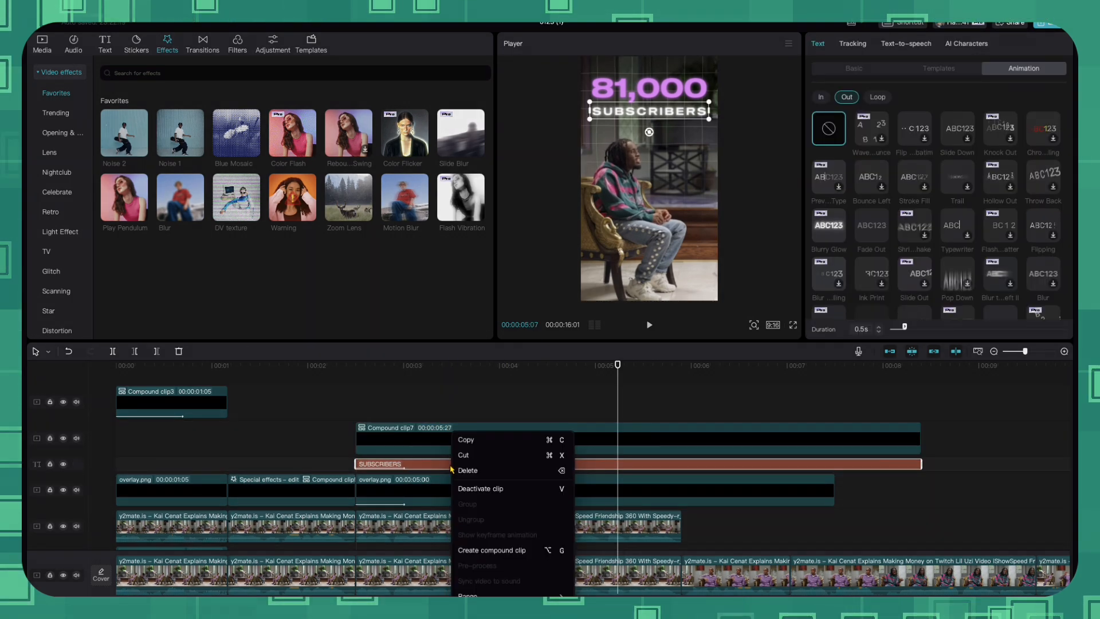
click(507, 544)
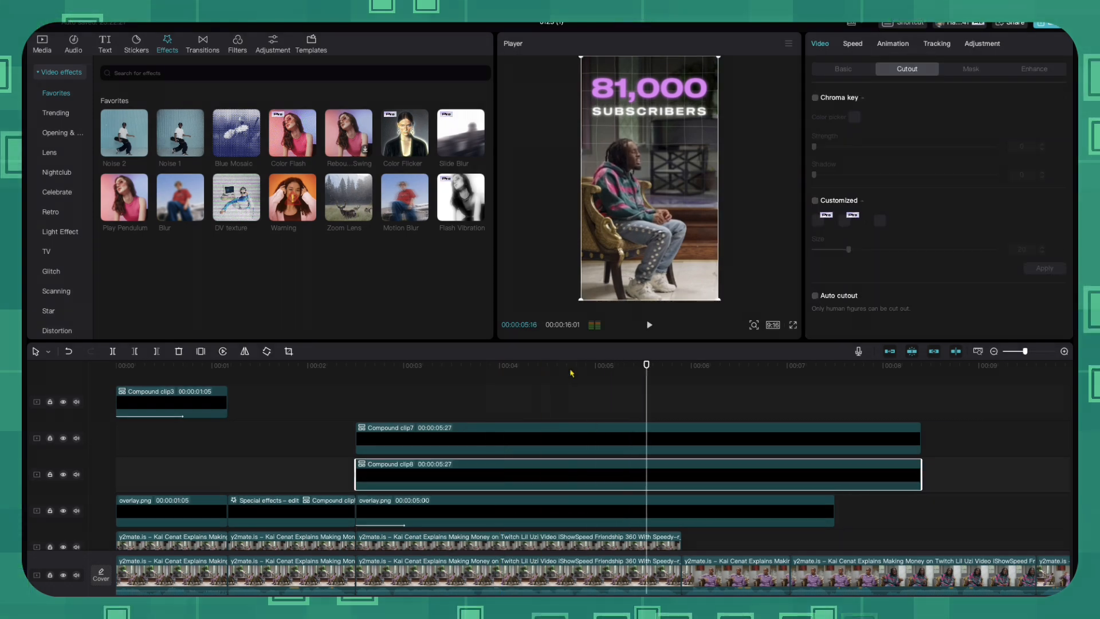
Trim the 81,000 and SUBSCRIBERS compound clips so both end at 00:00:05:03
drag(622, 368, 606, 371)
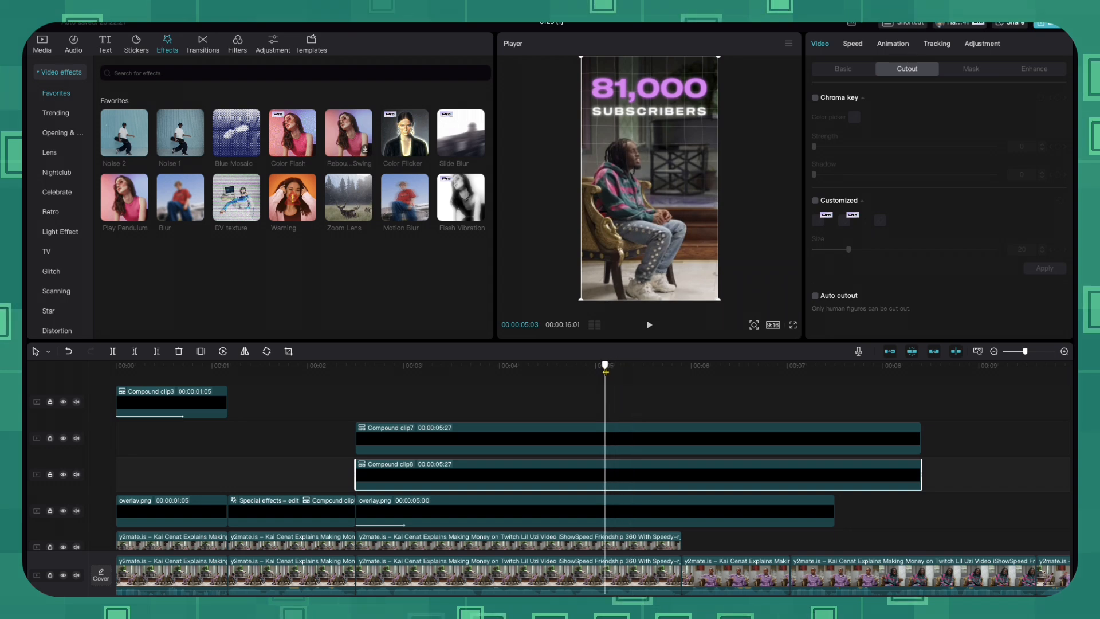
click(602, 444)
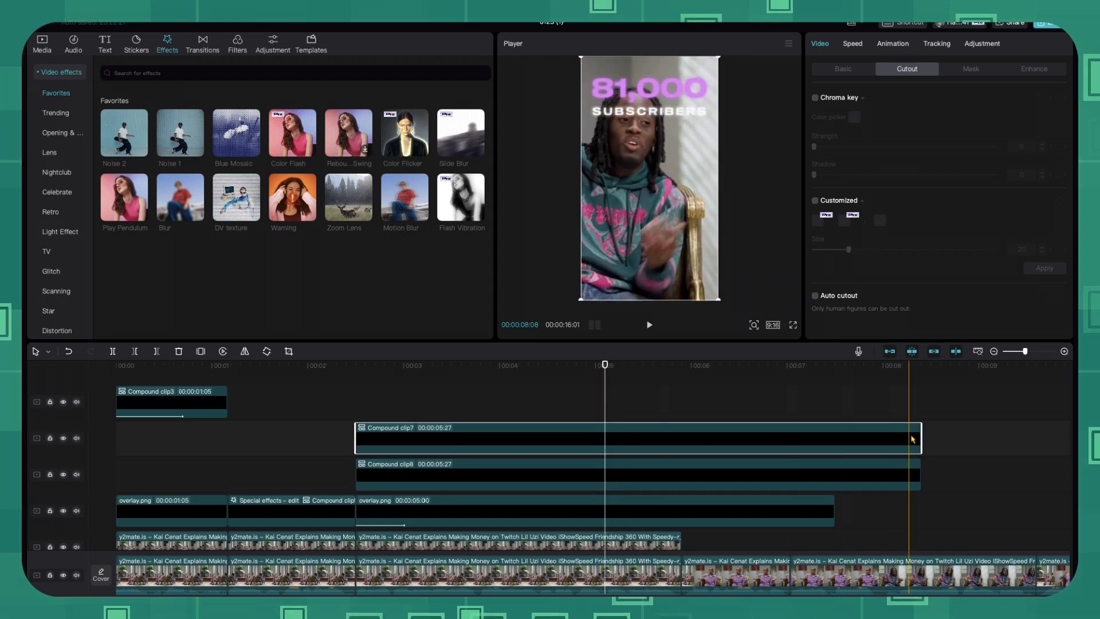
drag(685, 433, 609, 433)
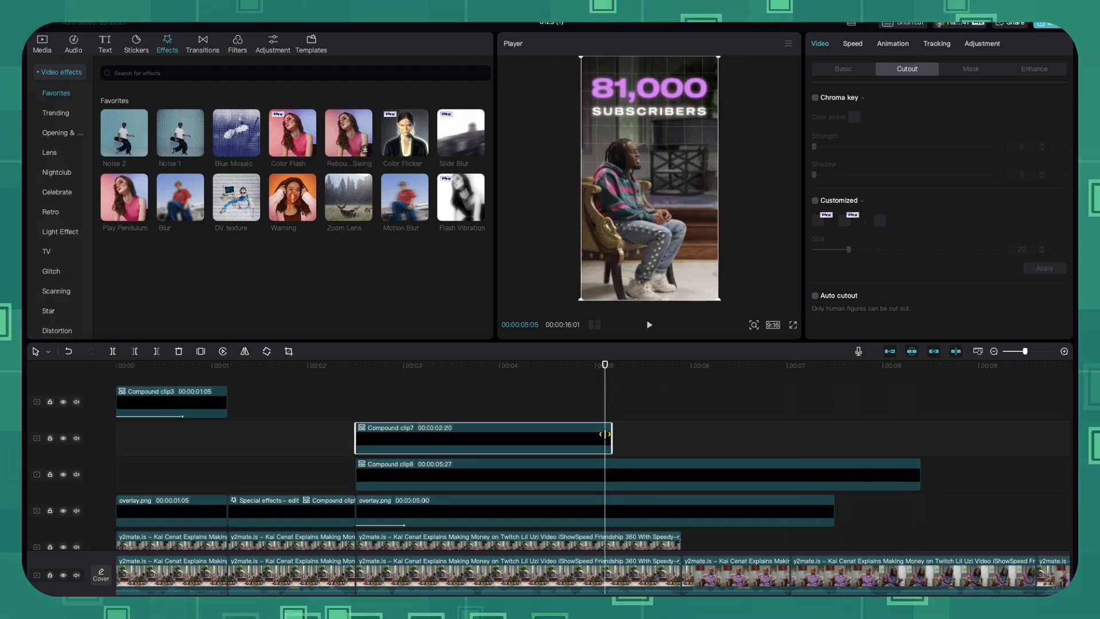
click(679, 474)
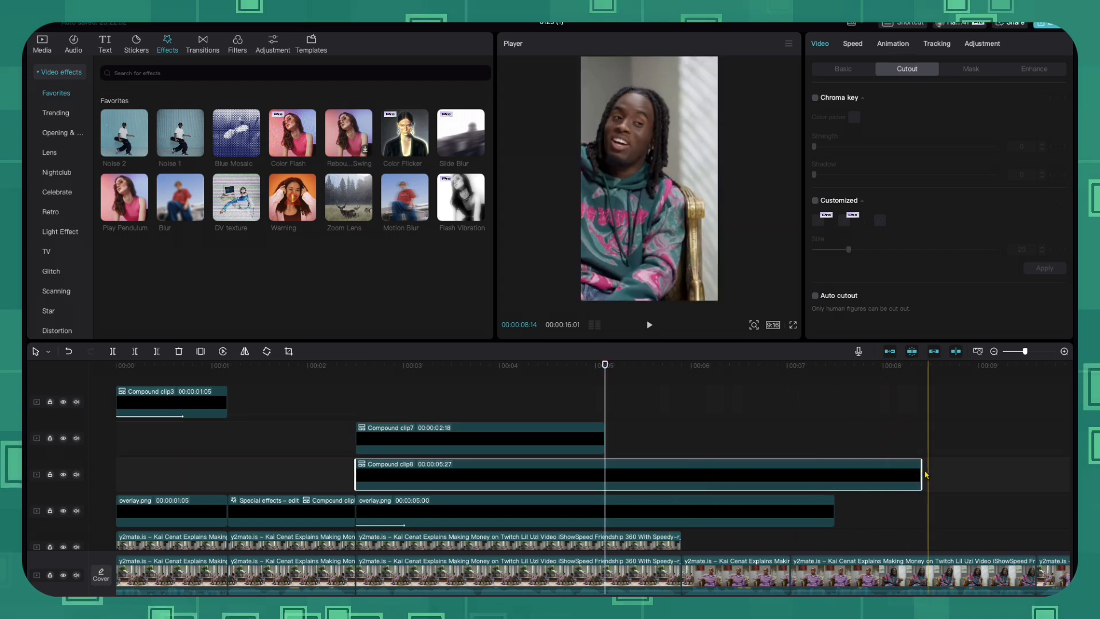
drag(920, 470, 605, 470)
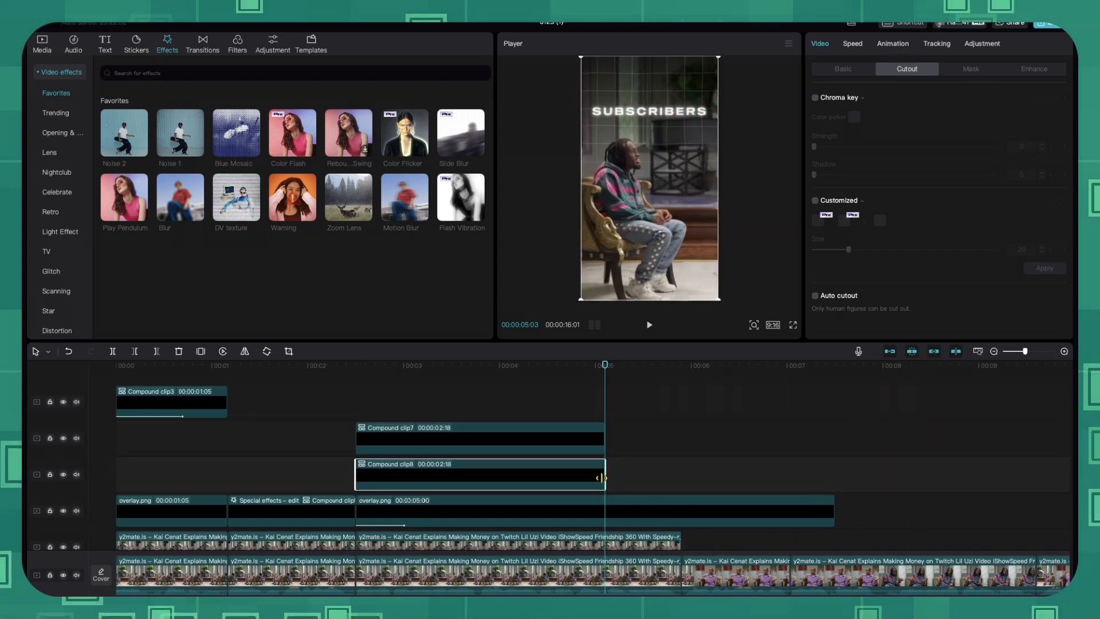
Apply the Slide Left Out animation with a 0.4 s duration to the 81,000 compound clip
click(545, 439)
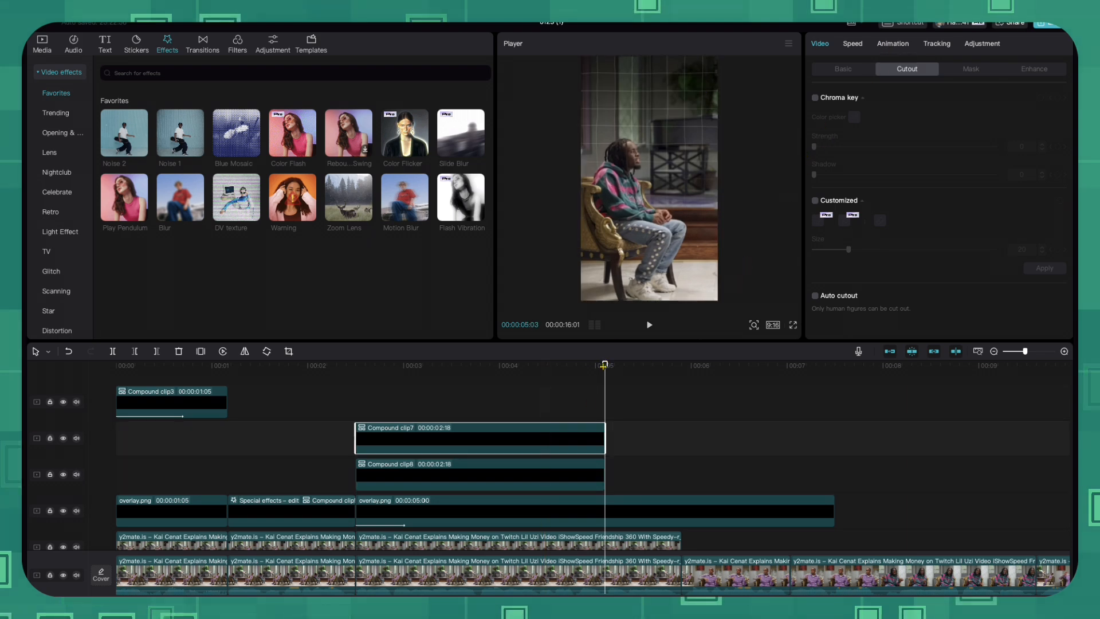
drag(605, 364, 573, 365)
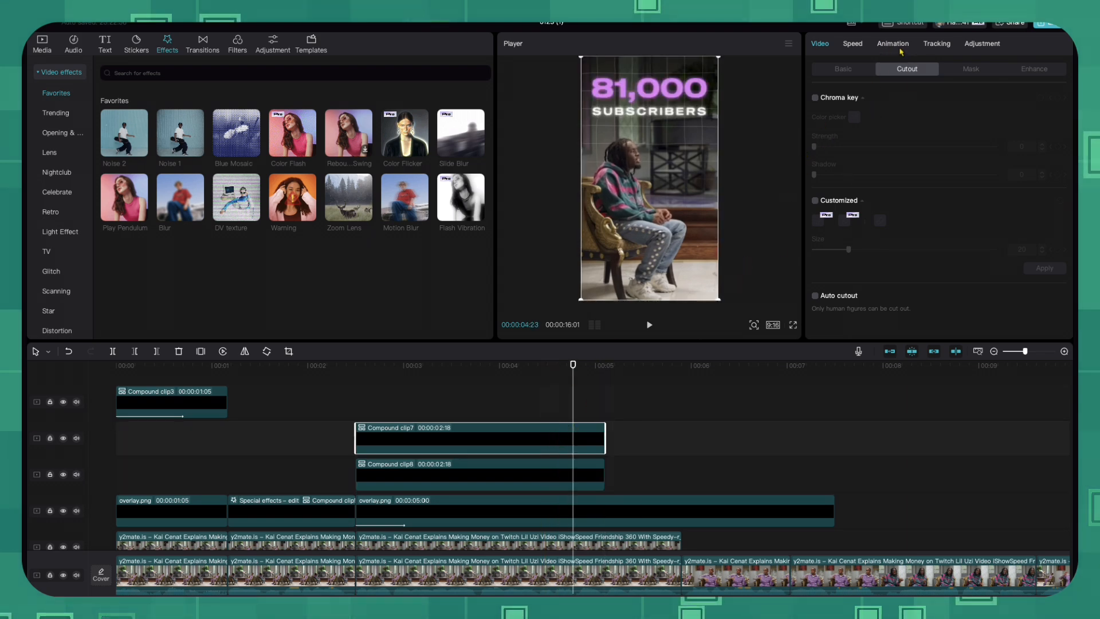
click(894, 45)
click(936, 70)
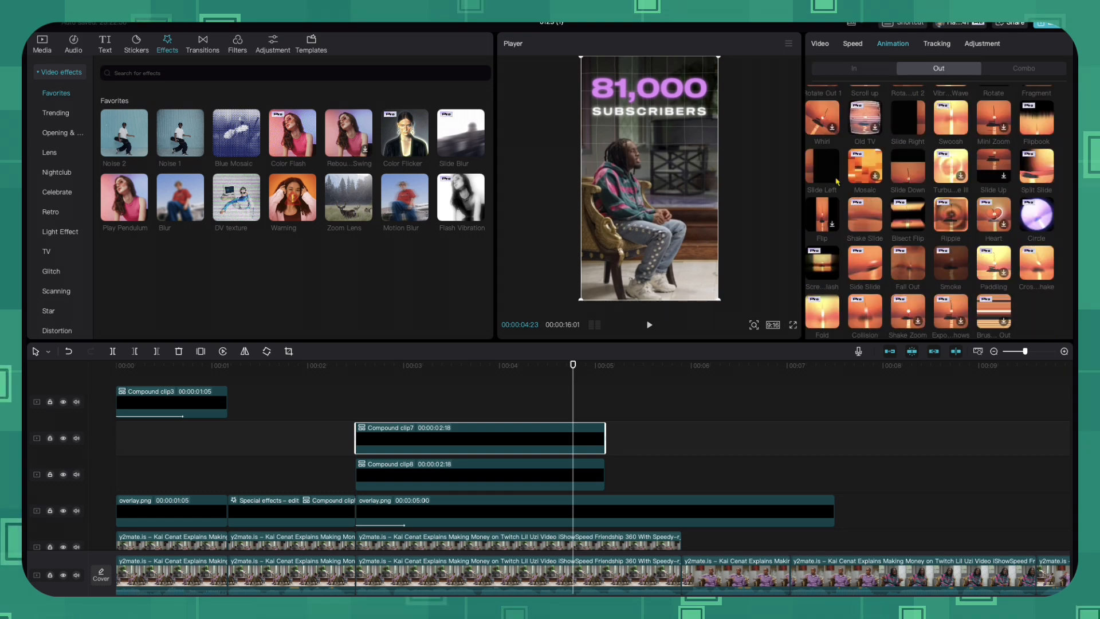
click(823, 168)
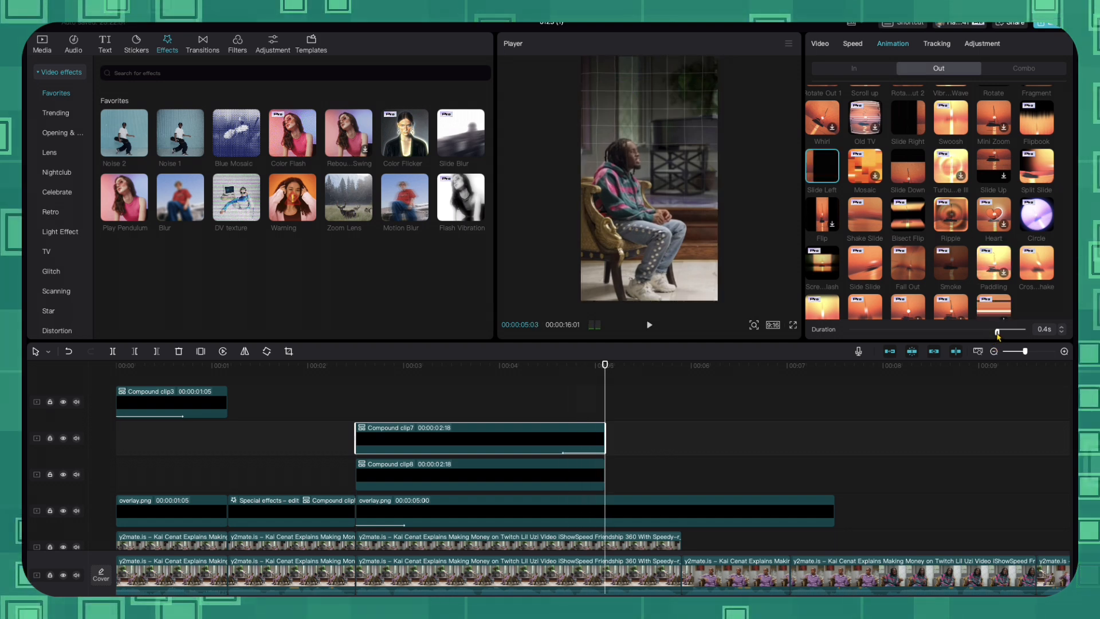
Apply the Slide Right Out animation with a 0.4 s duration to the SUBSCRIBERS compound clip and preview both exits
click(568, 475)
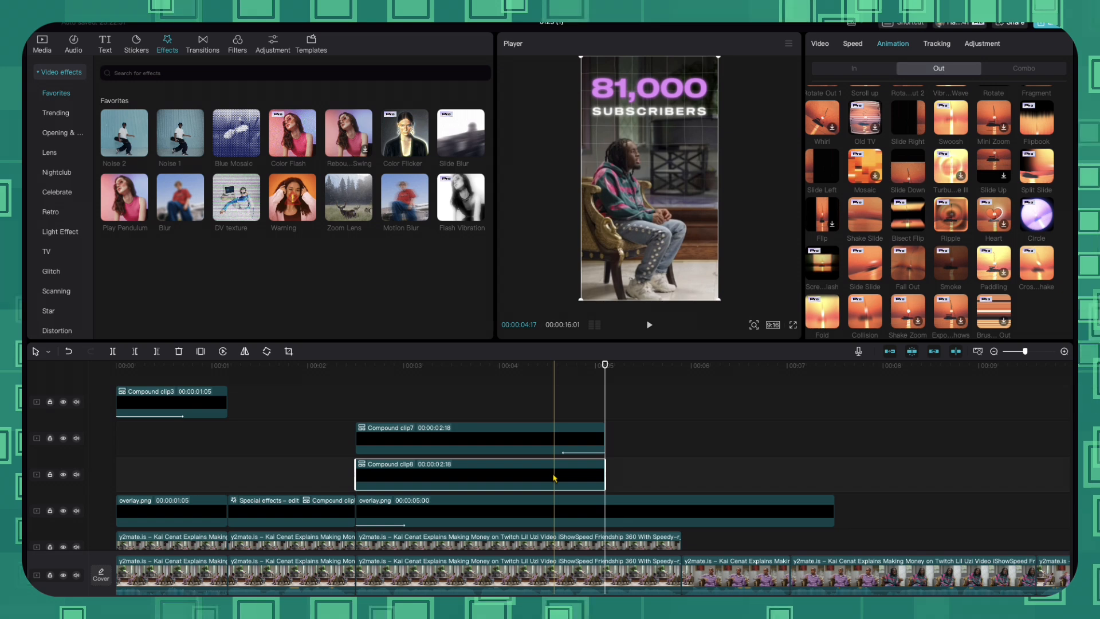
click(912, 129)
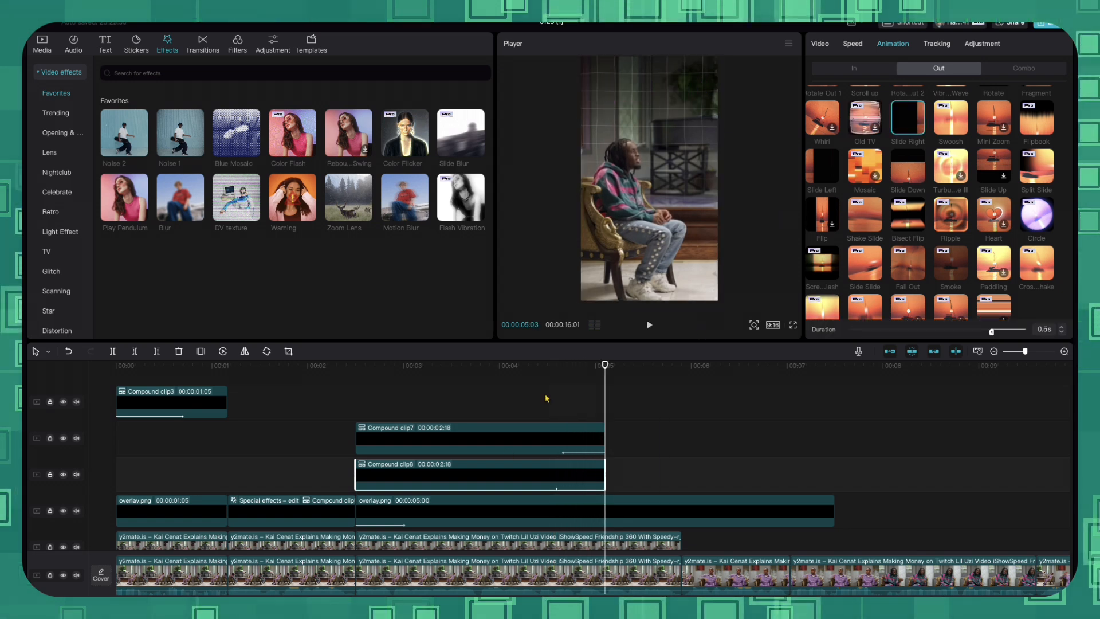
drag(992, 332, 997, 332)
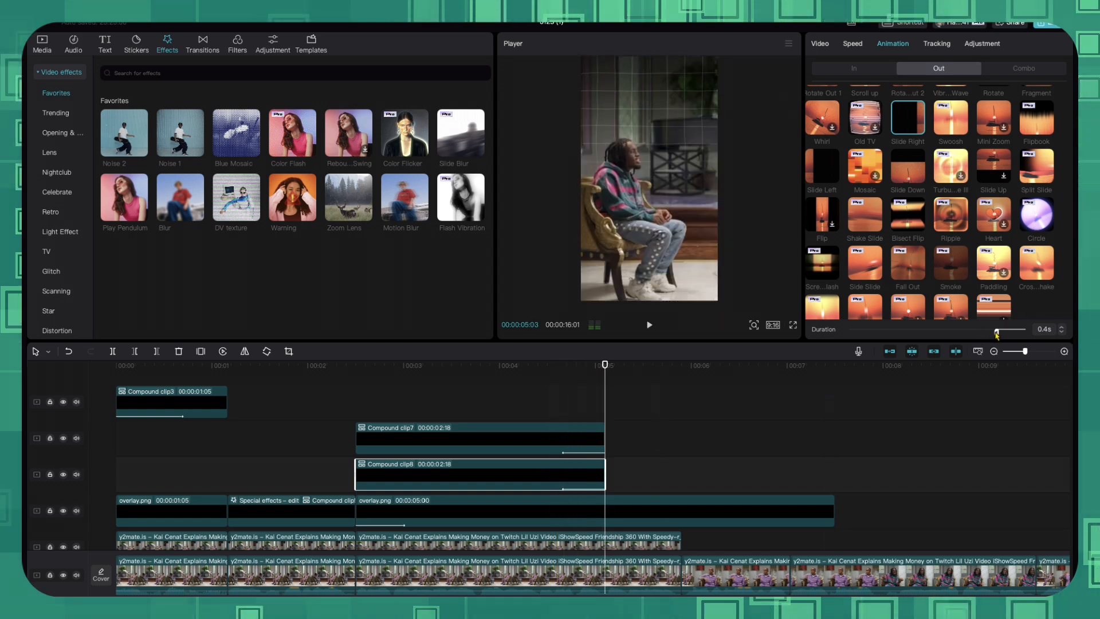
click(536, 450)
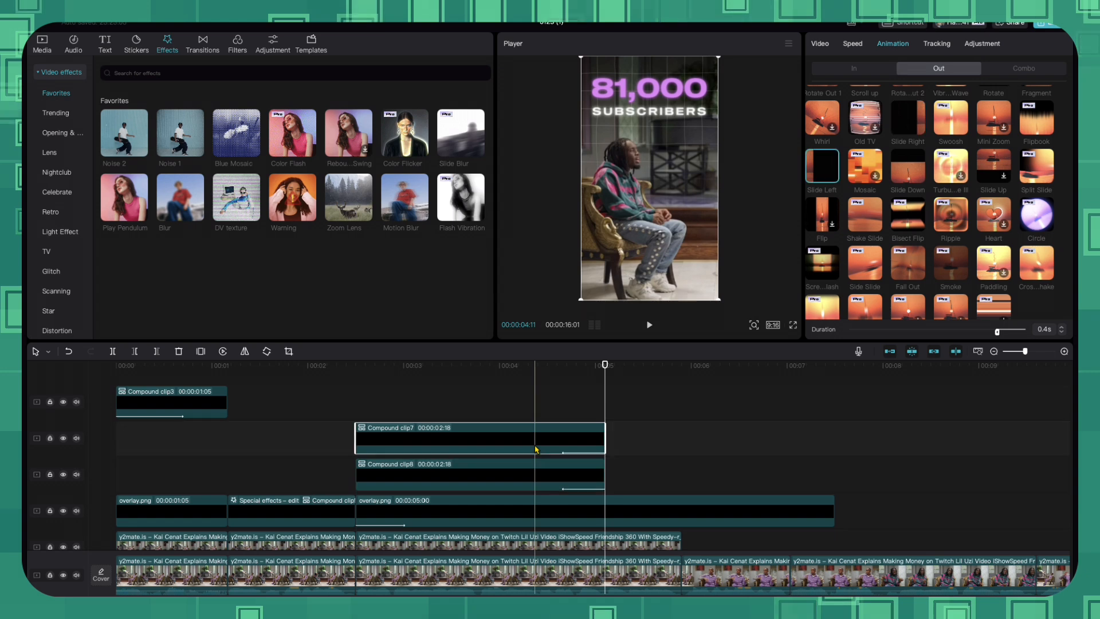
click(570, 409)
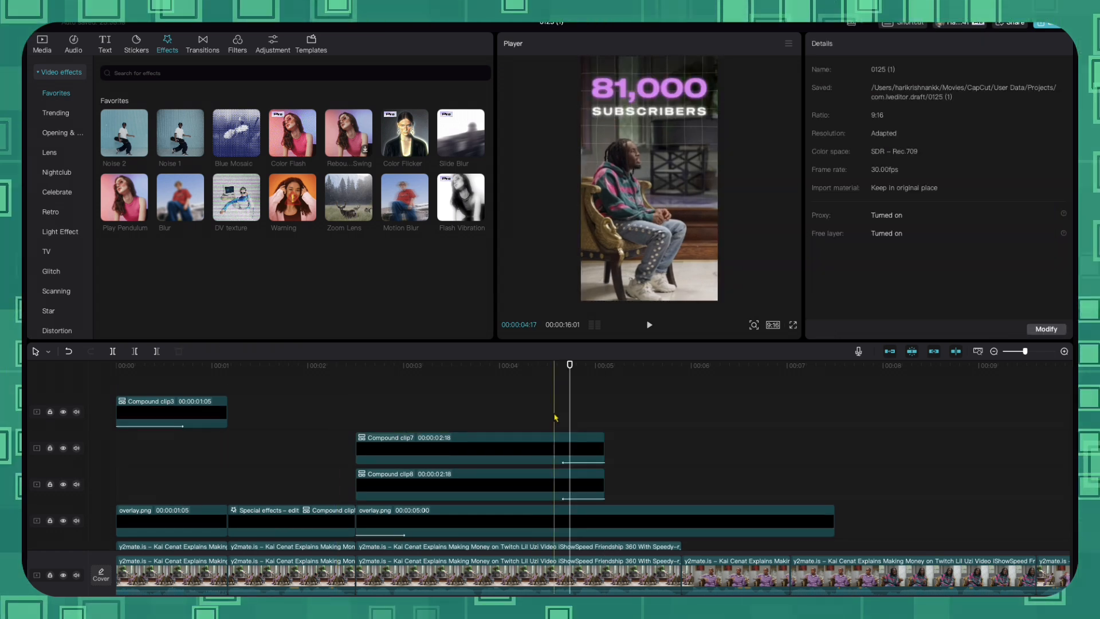
Duplicate the KAI CENAT / NET WORTH compound clip, place the copy at 00:00:05:03 and break it back into its two text clips
click(170, 409)
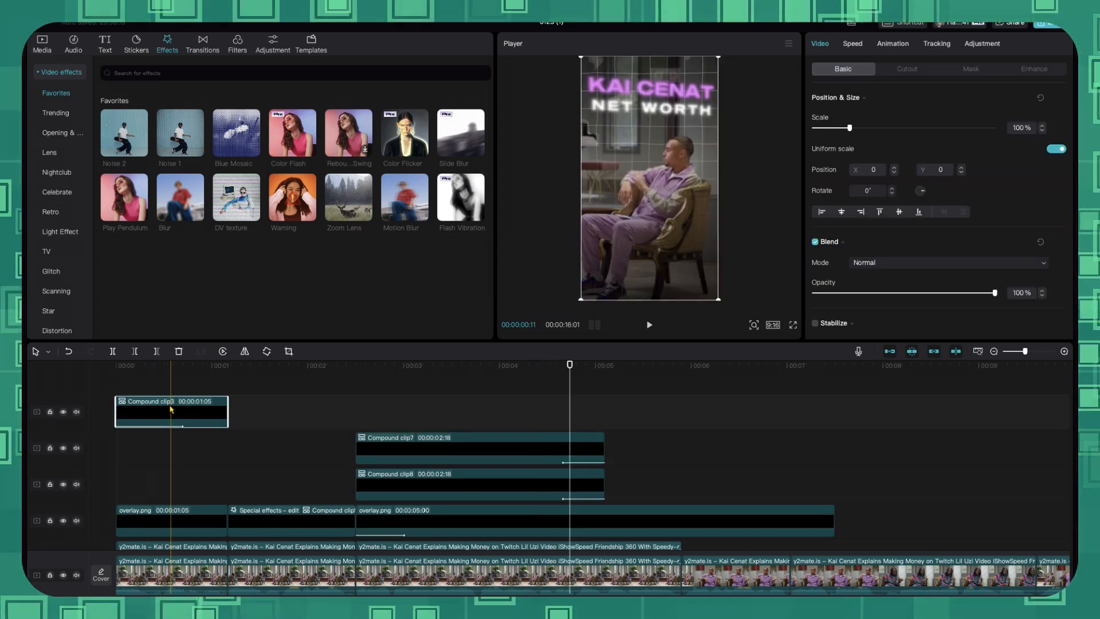
key(ctrl+c)
key(ctrl+v)
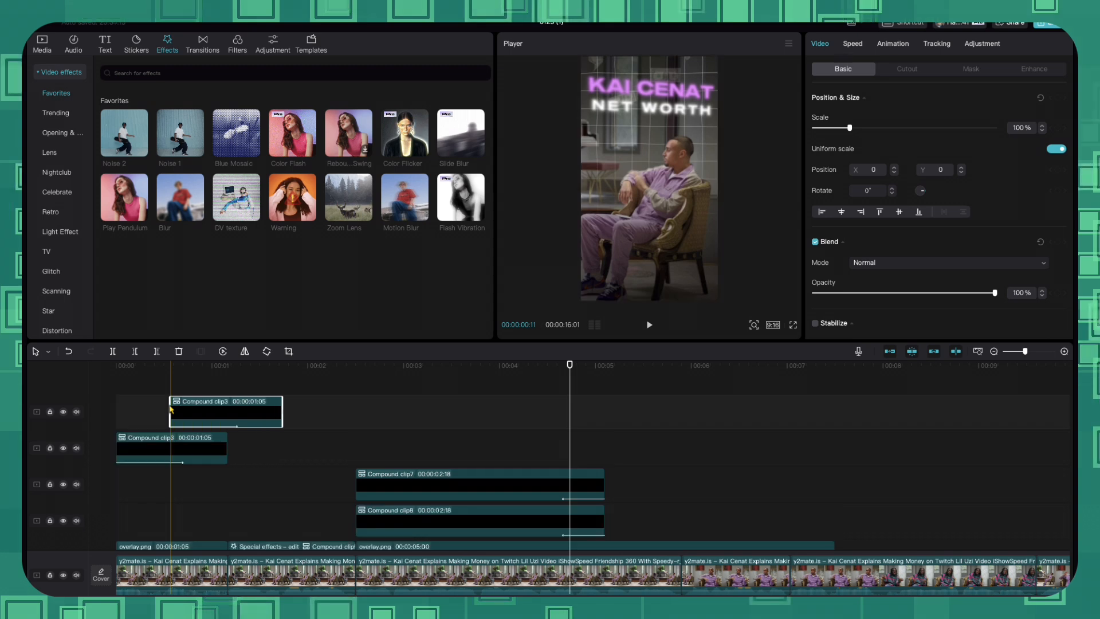
drag(171, 409, 607, 482)
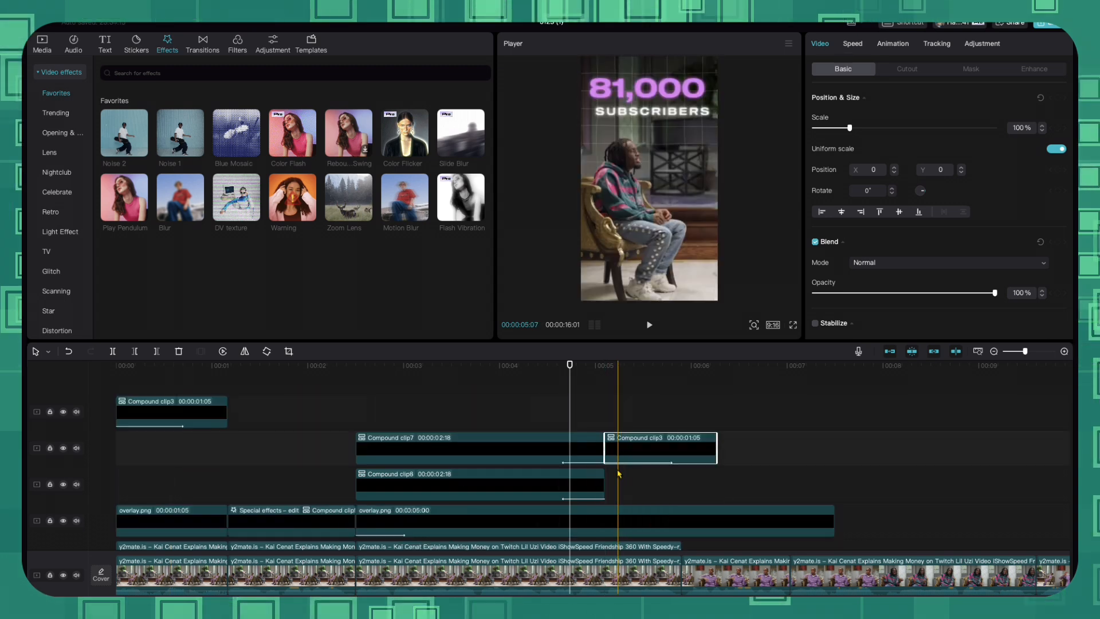
right_click(642, 438)
click(681, 453)
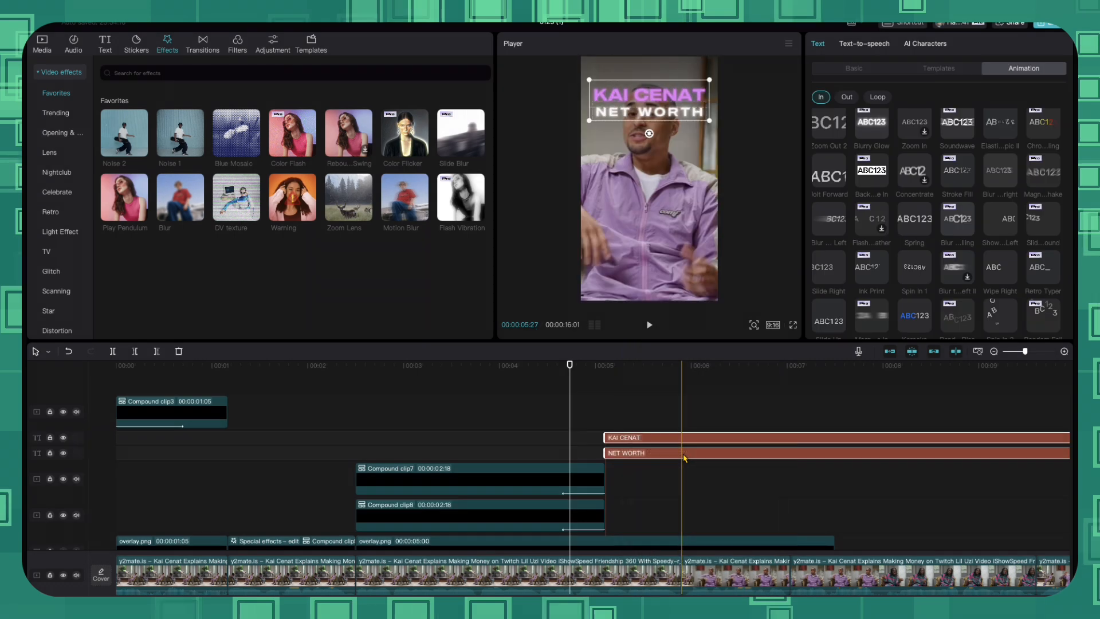
Separate the two copied text clips in time and turn KAI CENAT into an enlarged $5 title at the upper left of the frame
drag(684, 456, 616, 444)
click(789, 365)
click(854, 68)
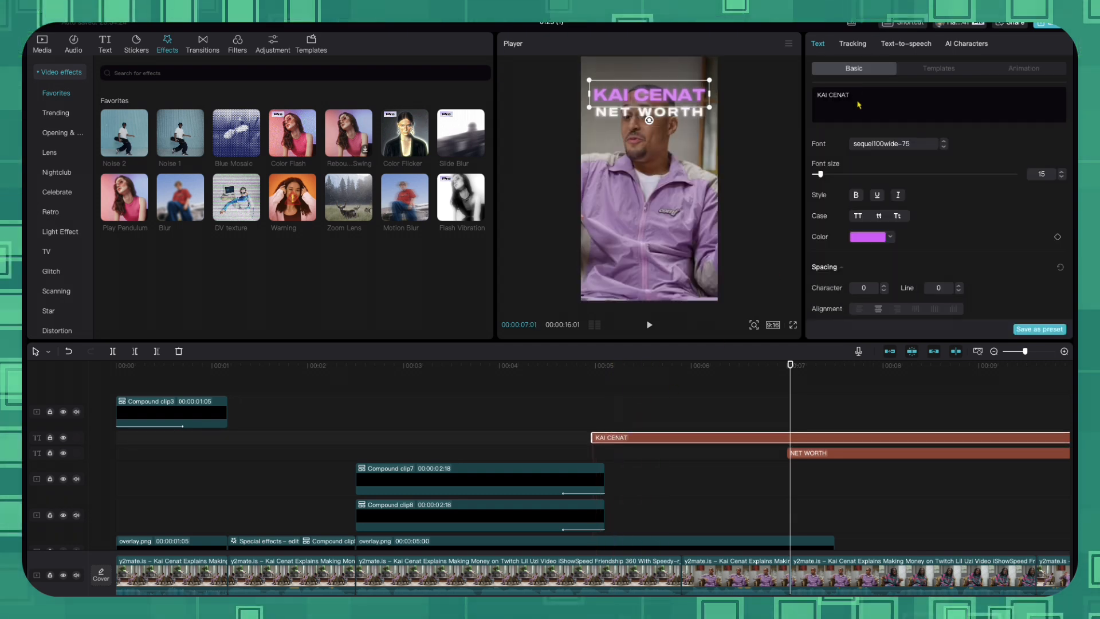
key(ctrl+a)
text($)
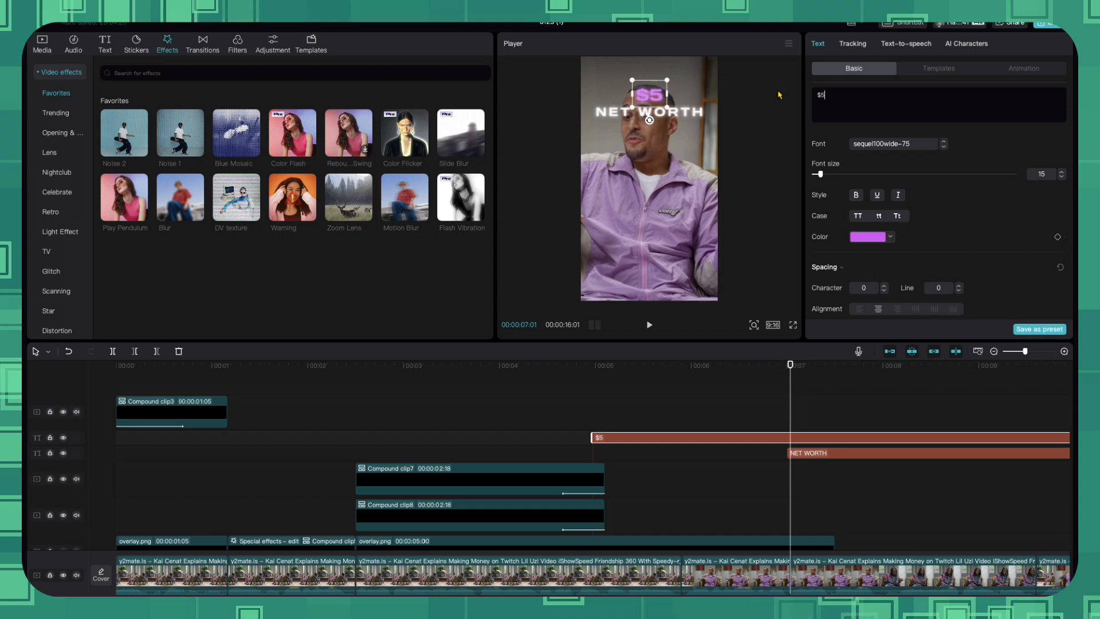
drag(665, 108, 693, 147)
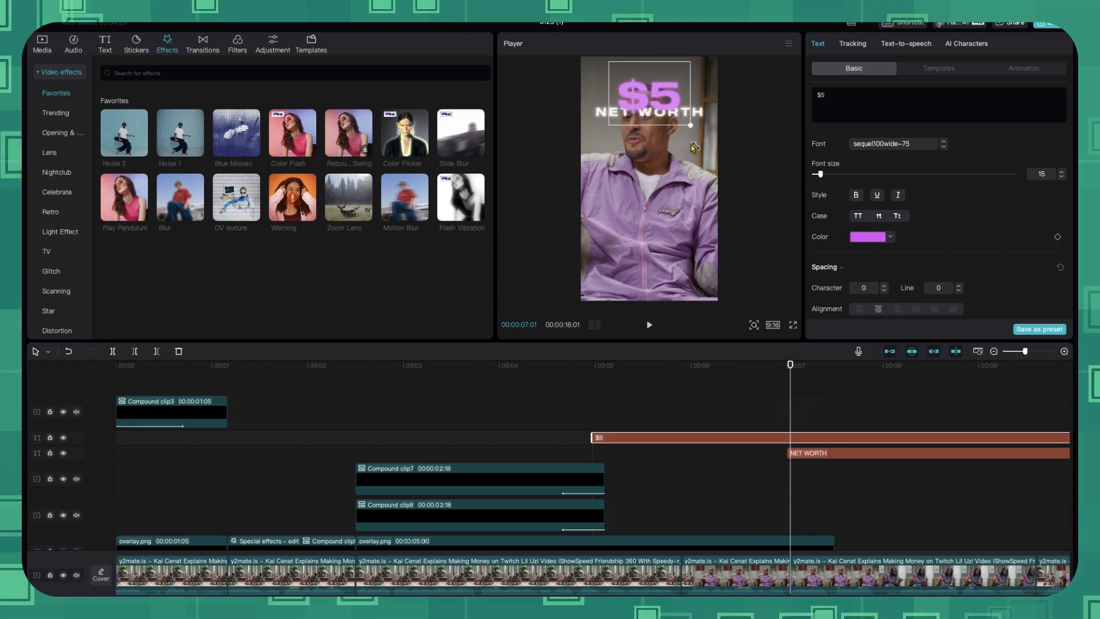
drag(653, 94, 636, 97)
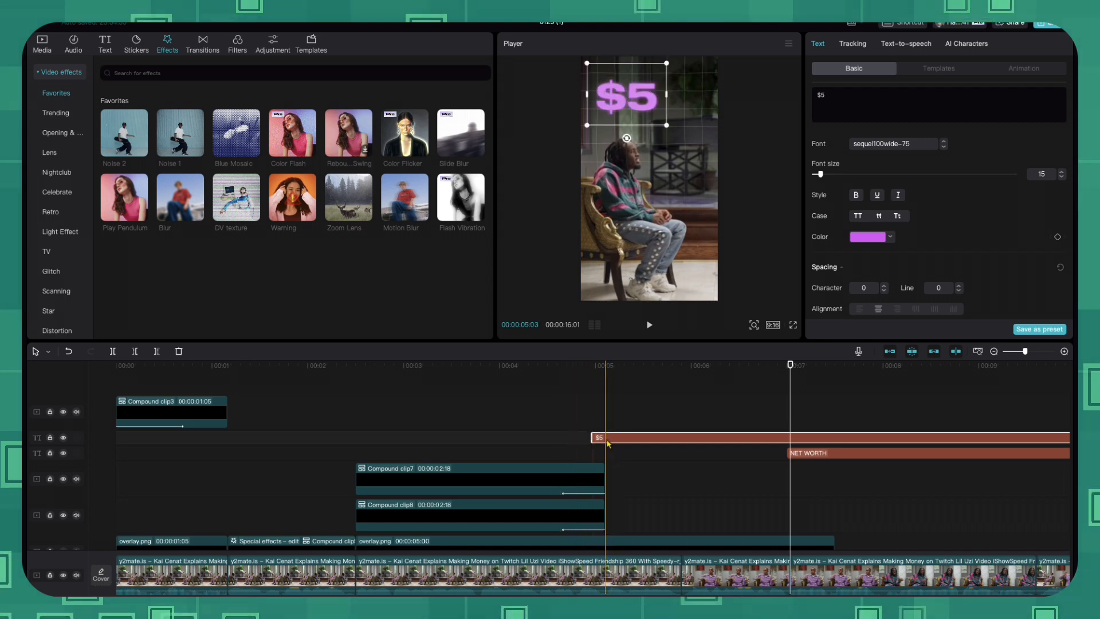
Apply the Slide Up In animation with a 0.5 s duration to the $5 clip and shift it earlier to overlap the 81,000 exit
click(1027, 72)
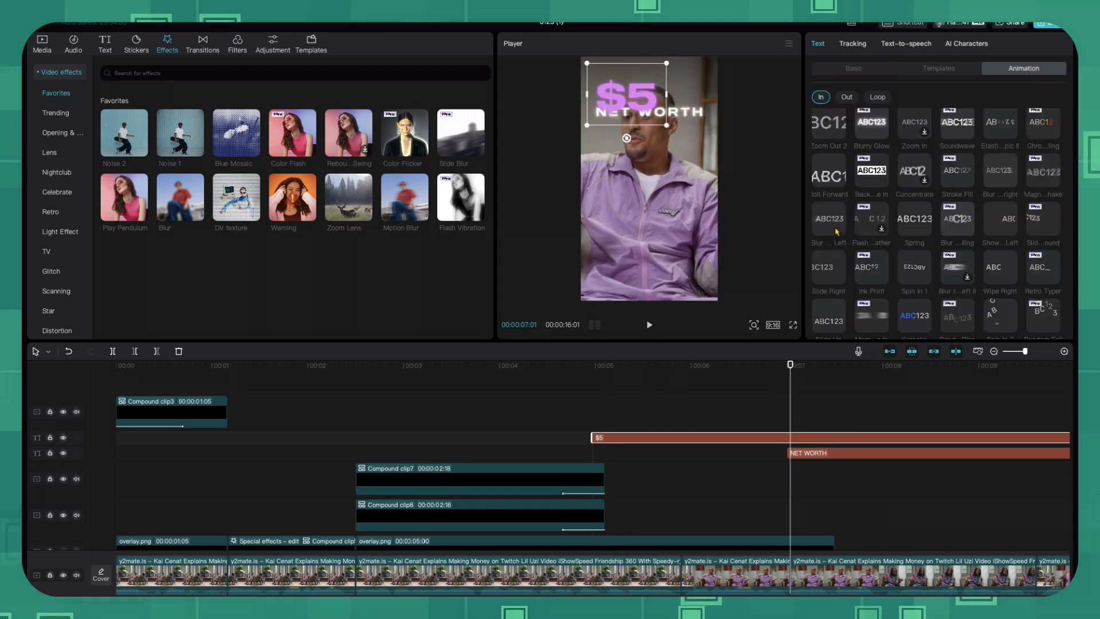
scroll(837, 237, down, 2)
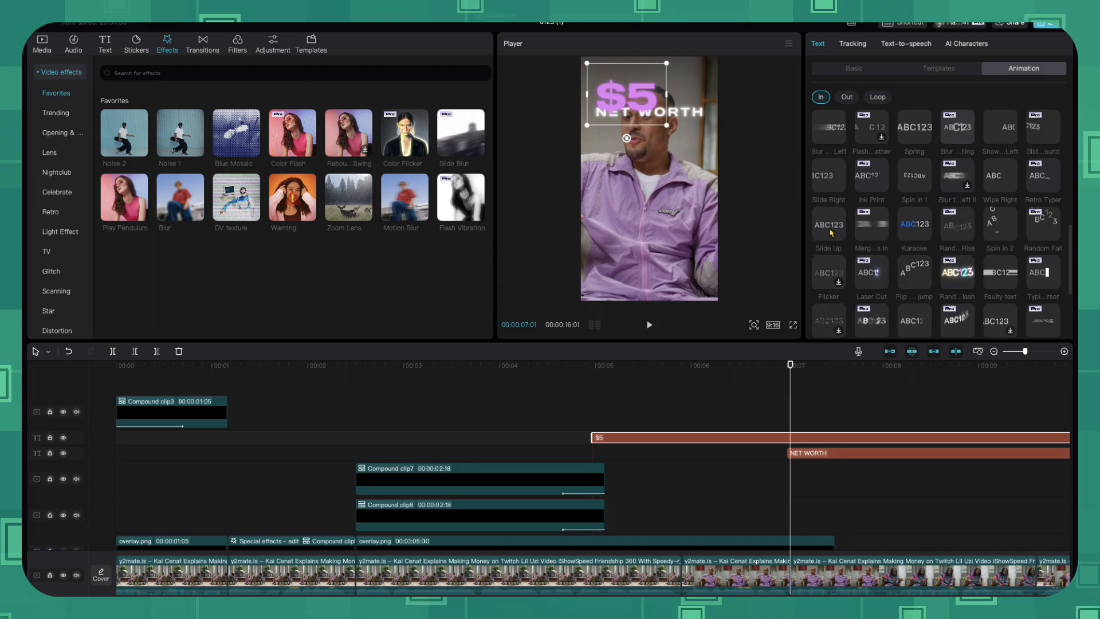
click(828, 231)
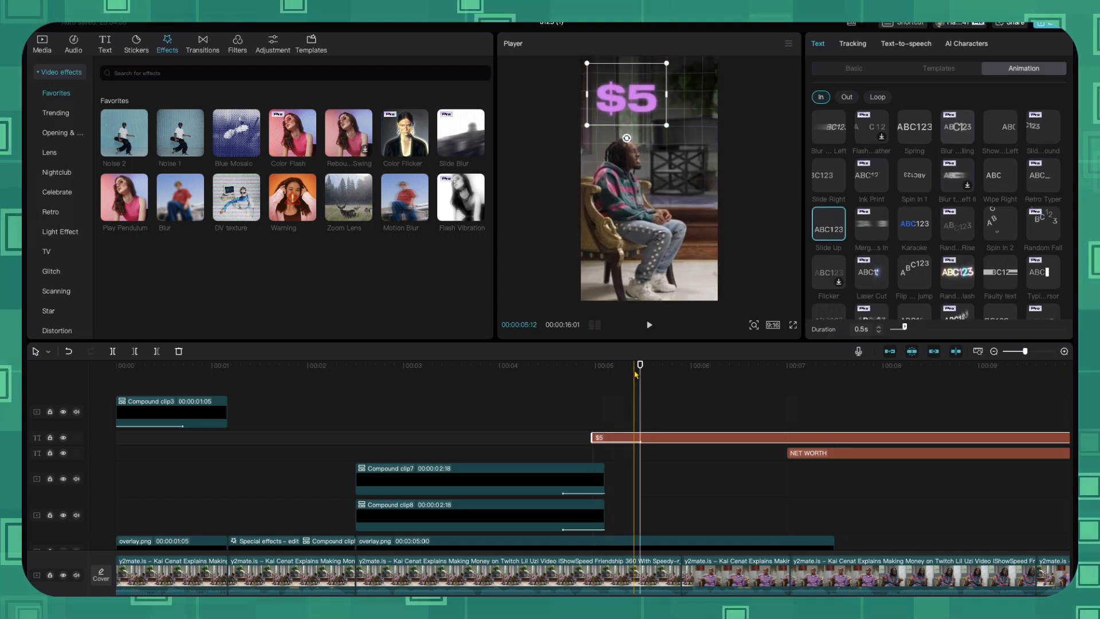
drag(640, 369, 589, 375)
drag(611, 438, 597, 441)
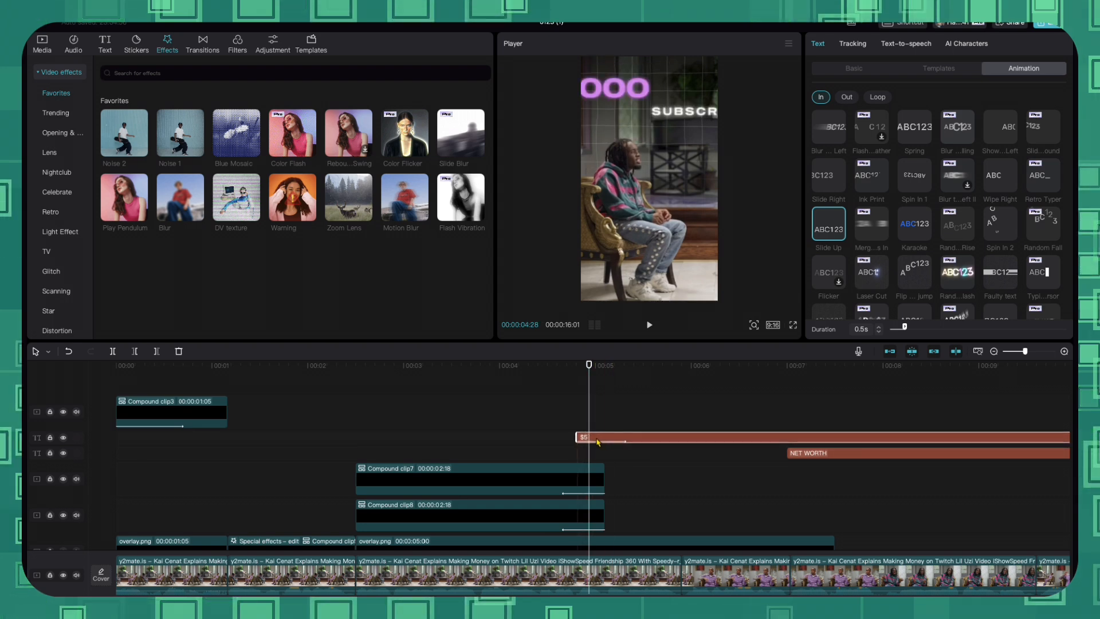
click(553, 437)
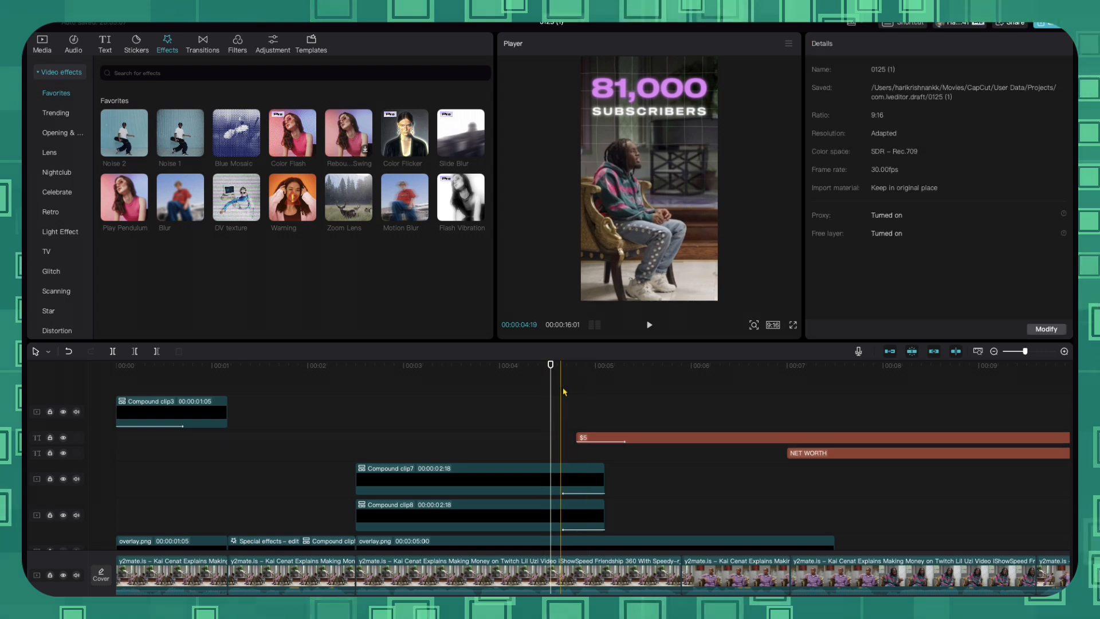
Make the $5 title slightly smaller, reposition it above the seated man's head and preview its entrance
click(605, 396)
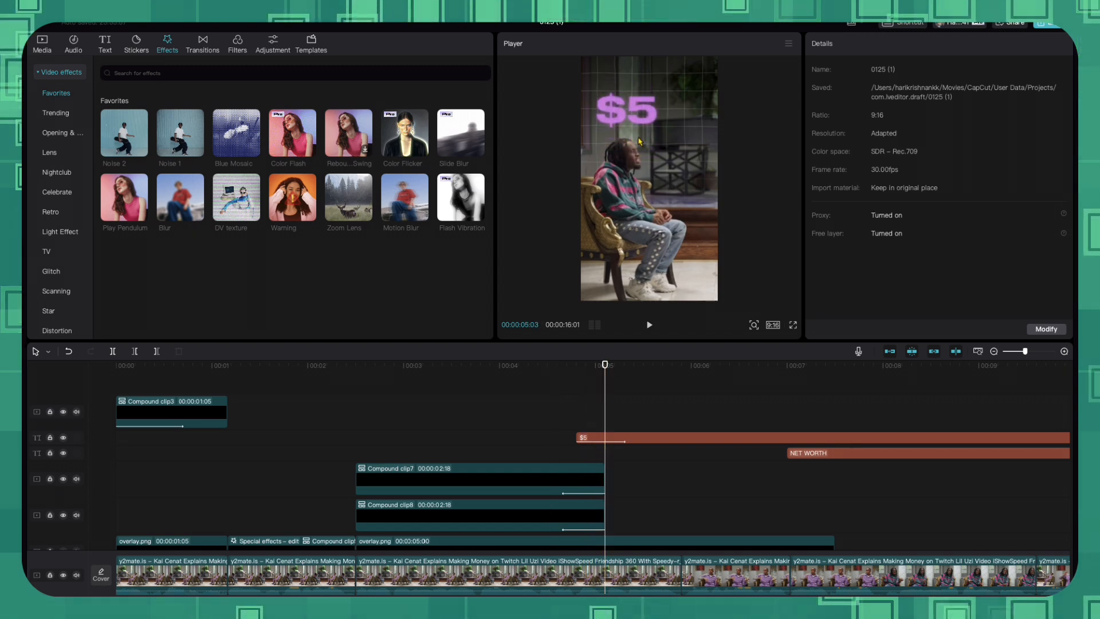
click(609, 439)
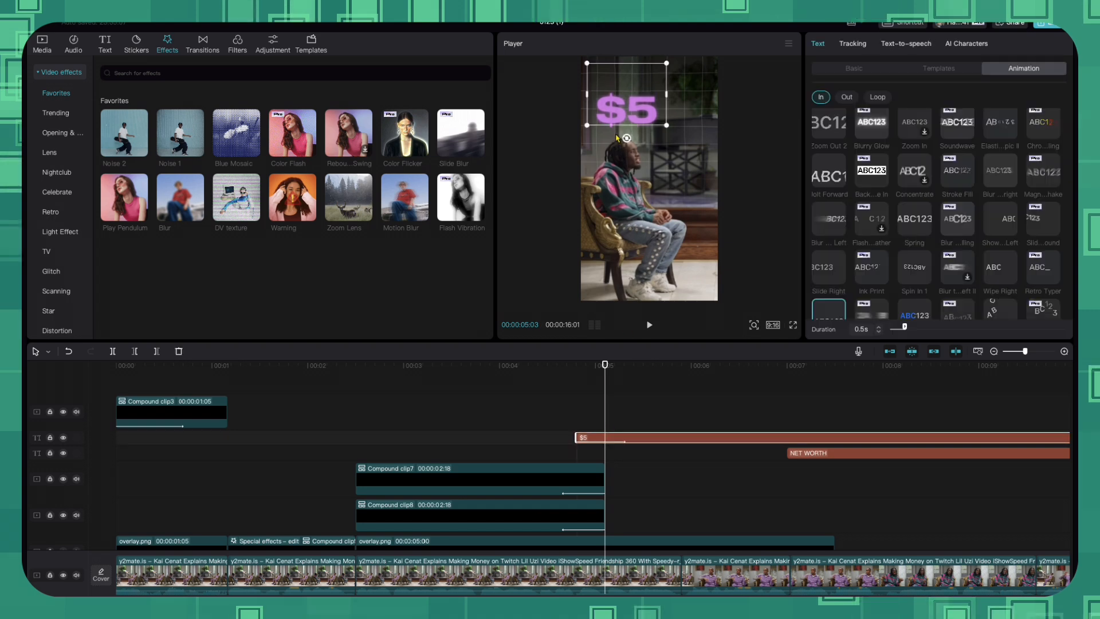
drag(619, 118, 617, 112)
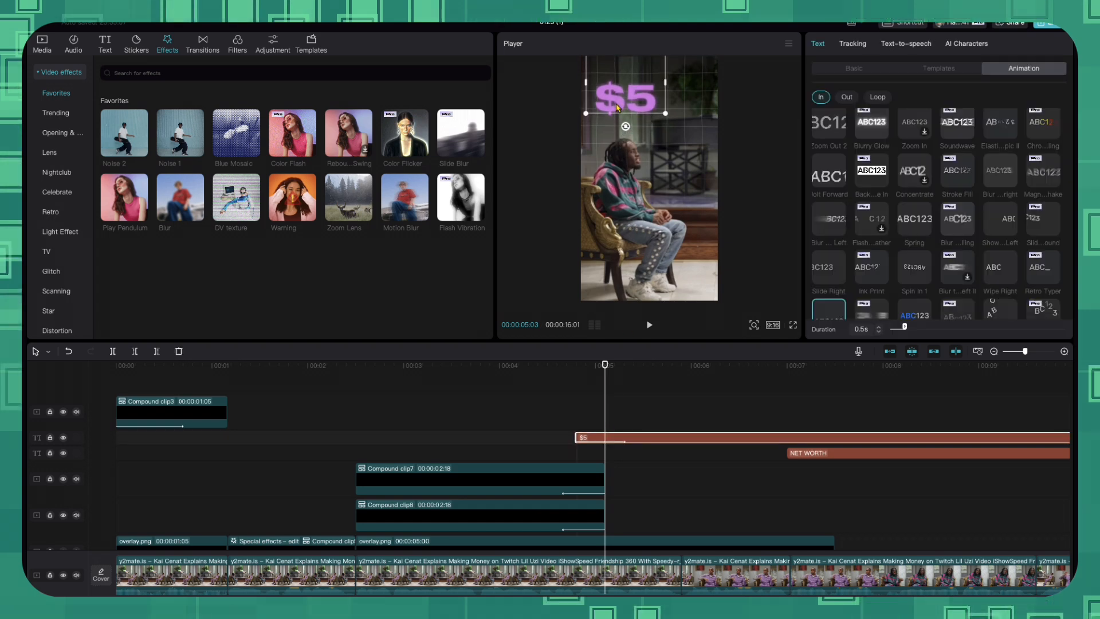
click(542, 428)
key(space)
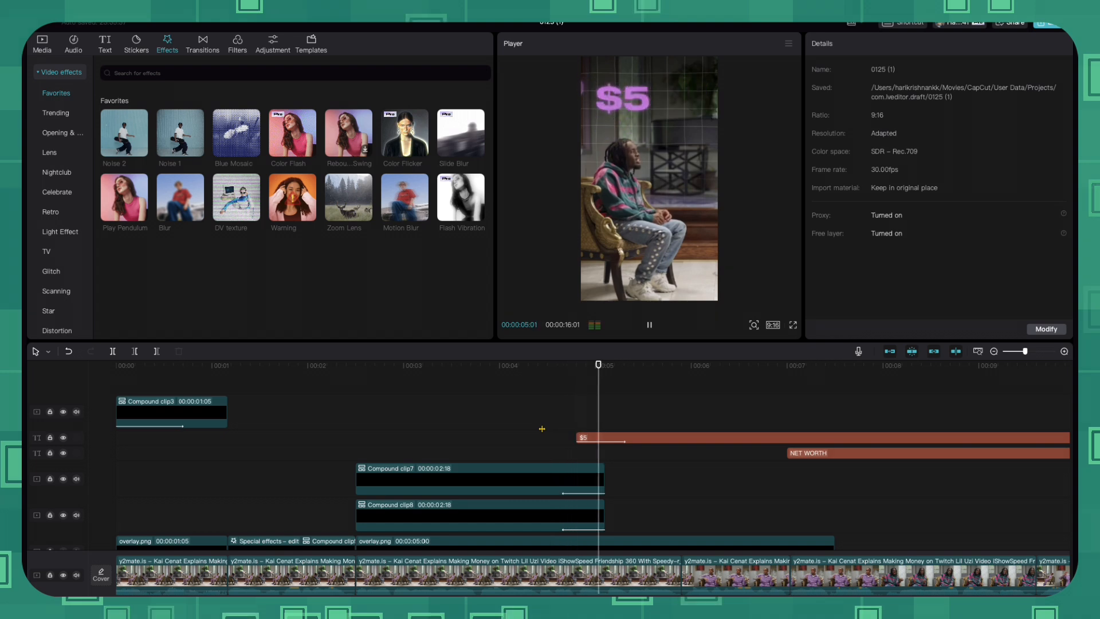
click(622, 91)
drag(619, 92, 619, 102)
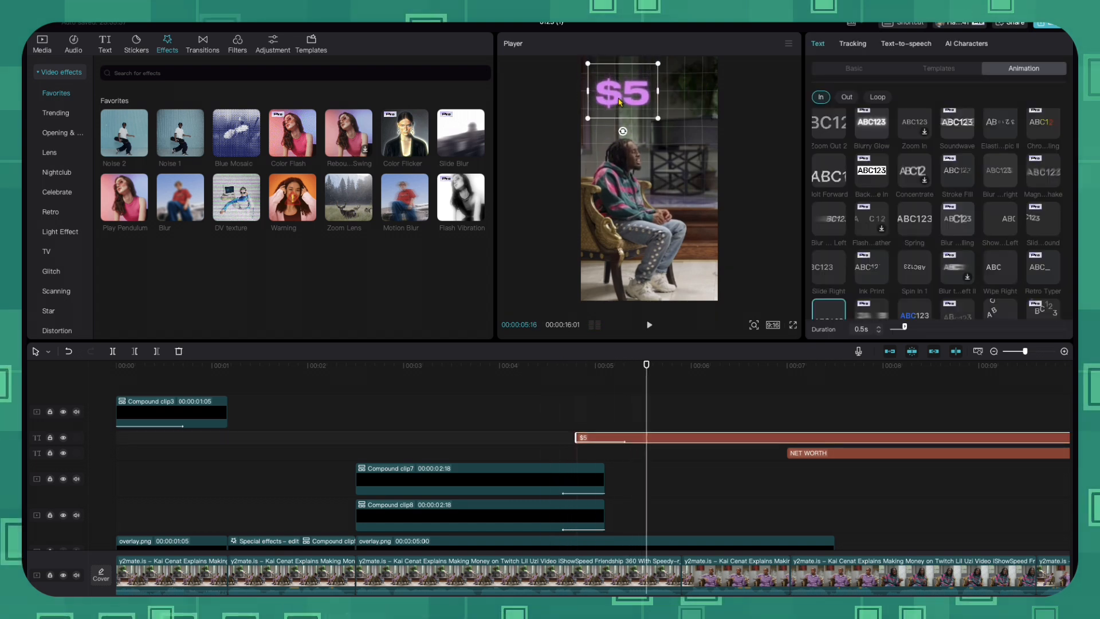
click(549, 400)
key(space)
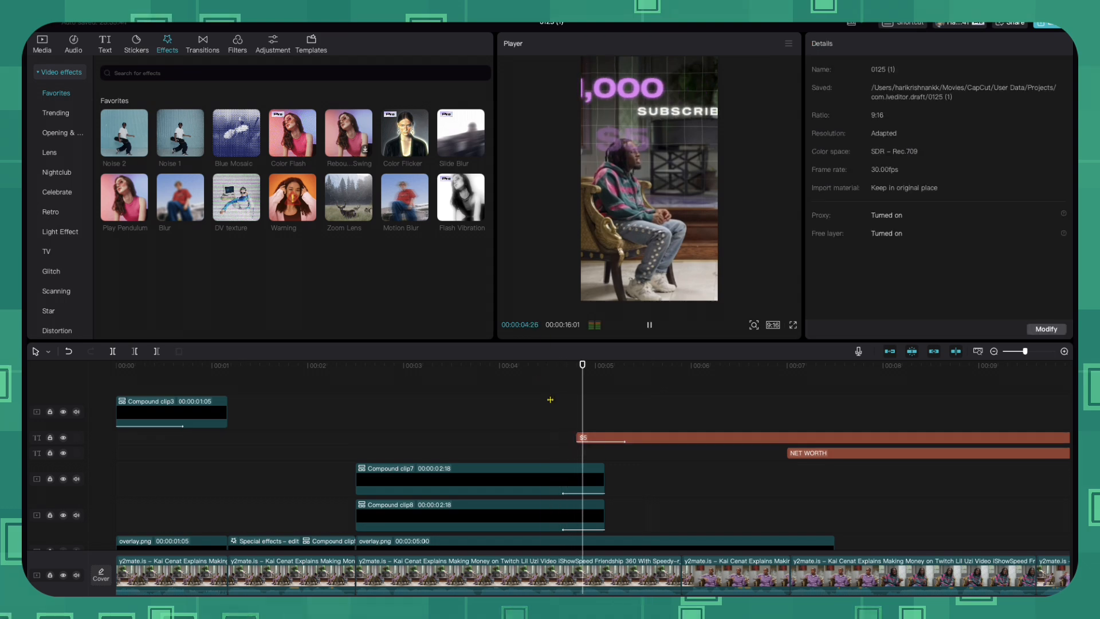
Move the NET WORTH text clip to start just after the SUBSCRIBERS clip ends and change its text to /MONTH
drag(806, 452, 628, 454)
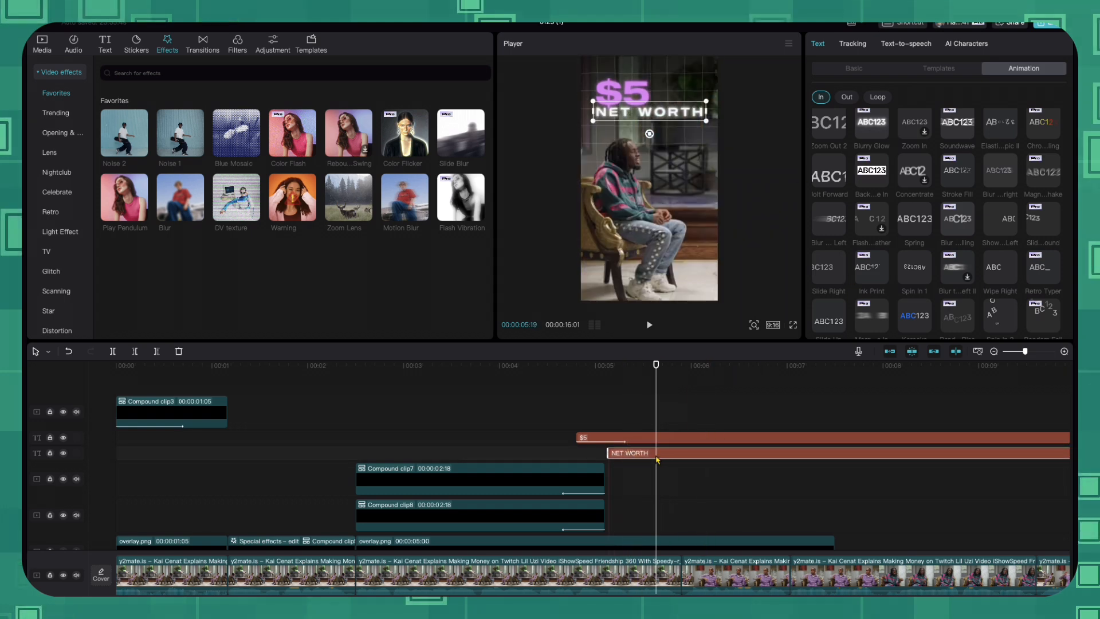
click(874, 69)
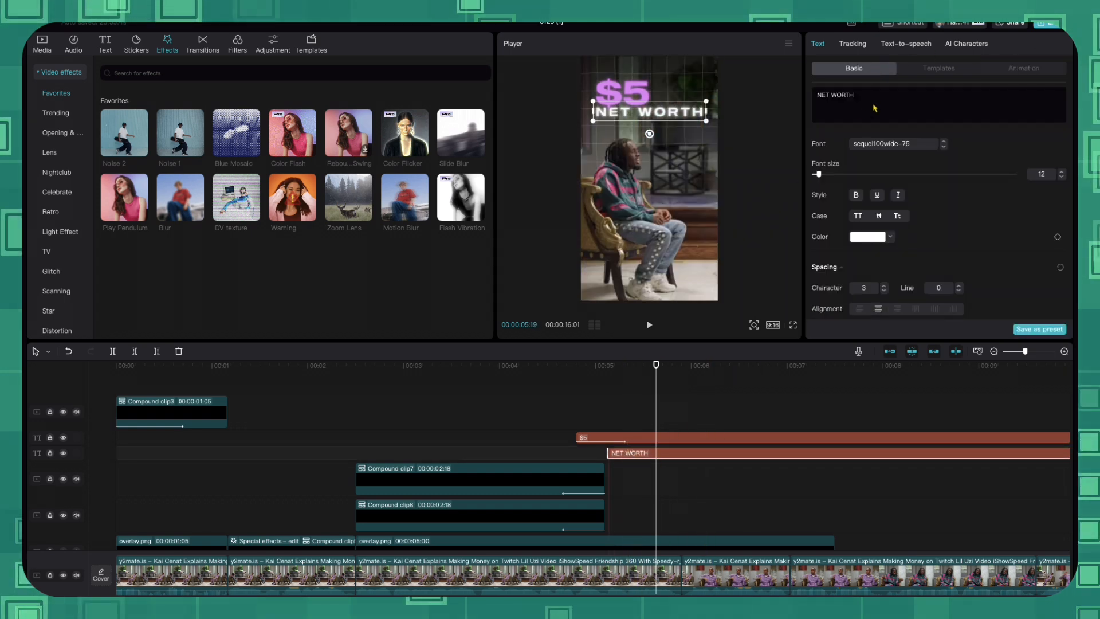
text(/MONTH)
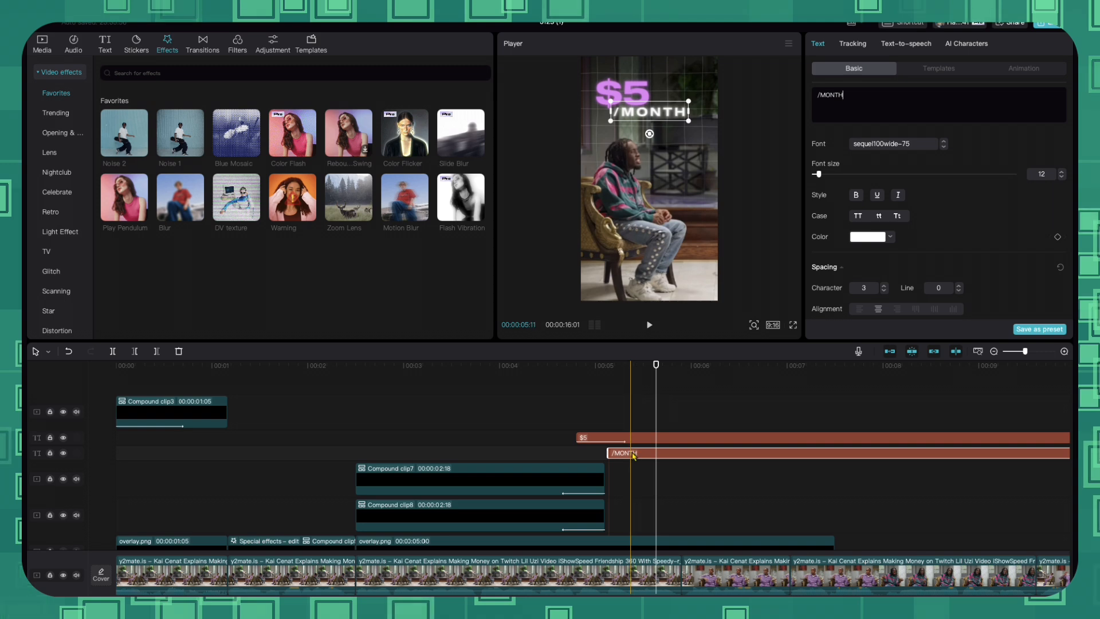
Shrink the /MONTH text to fit directly beside $5 and set its character spacing to 2
drag(629, 118, 687, 103)
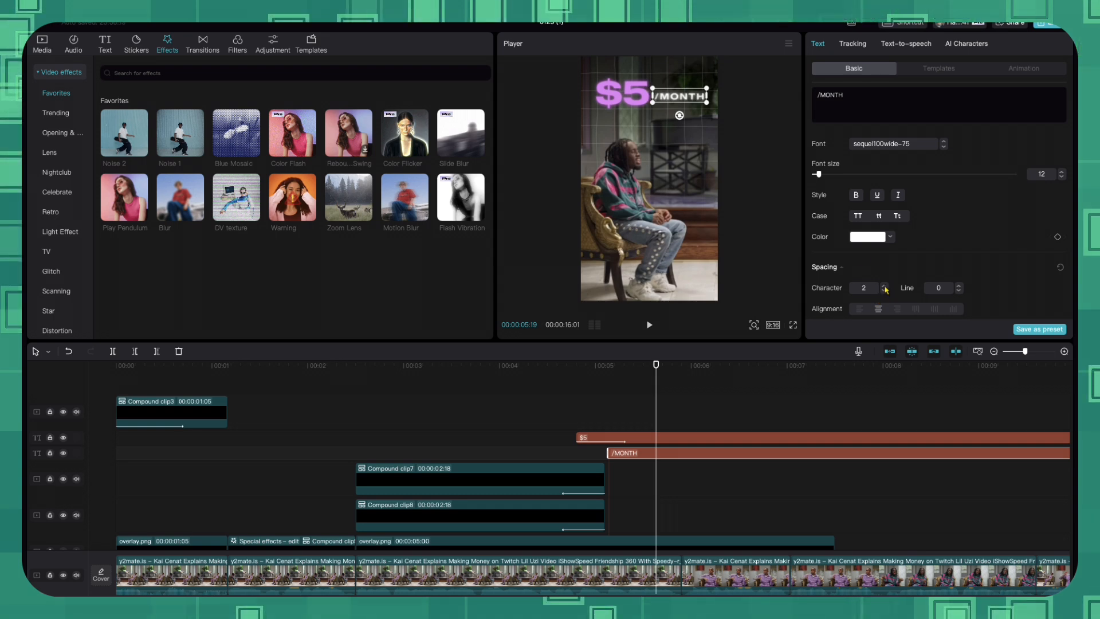
drag(709, 108, 681, 102)
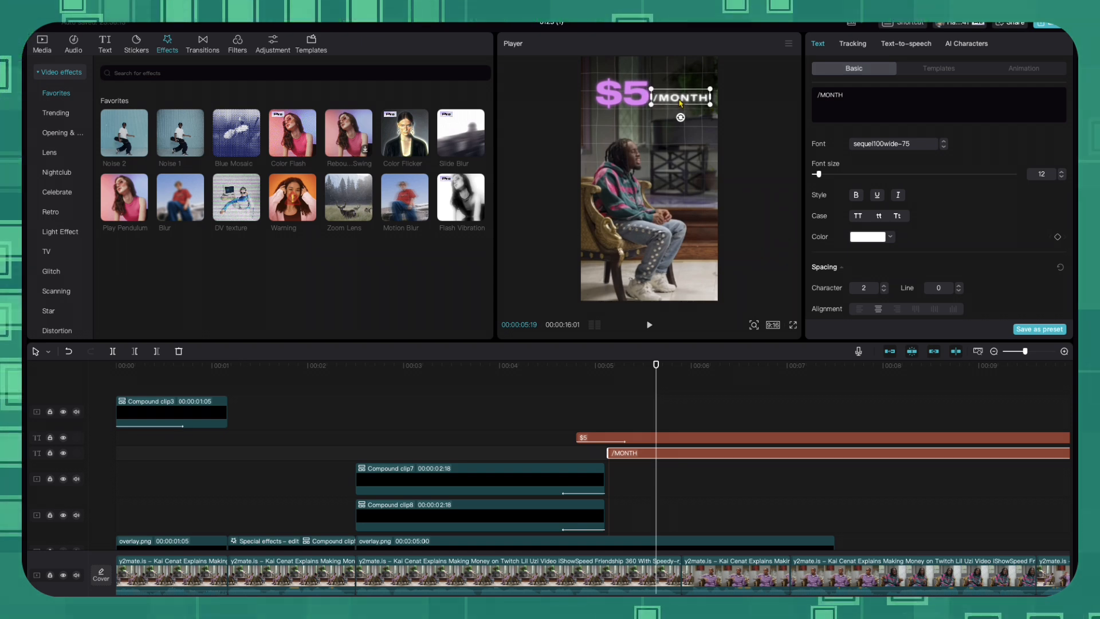
click(654, 540)
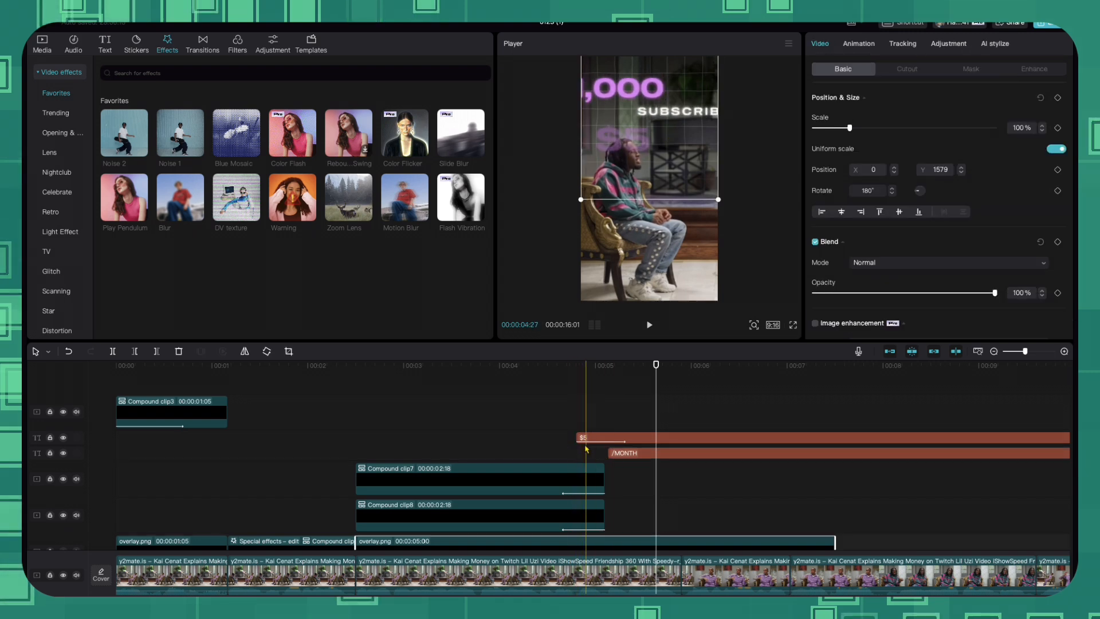
click(625, 454)
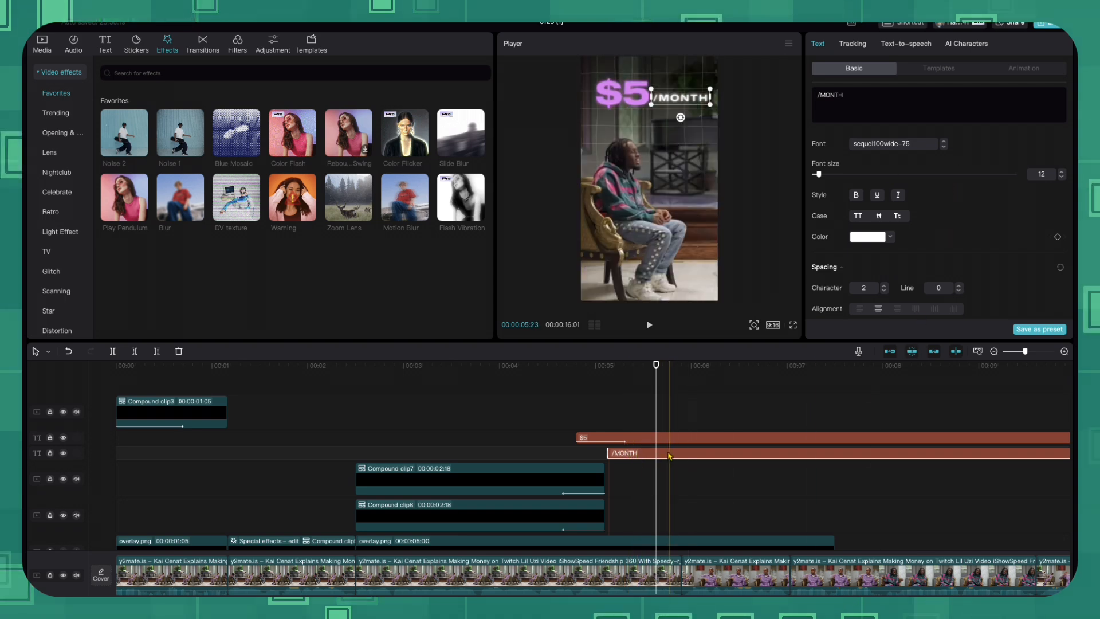
Apply the Slide Up In animation to the /MONTH text clip and preview its entrance beside $5
click(1022, 69)
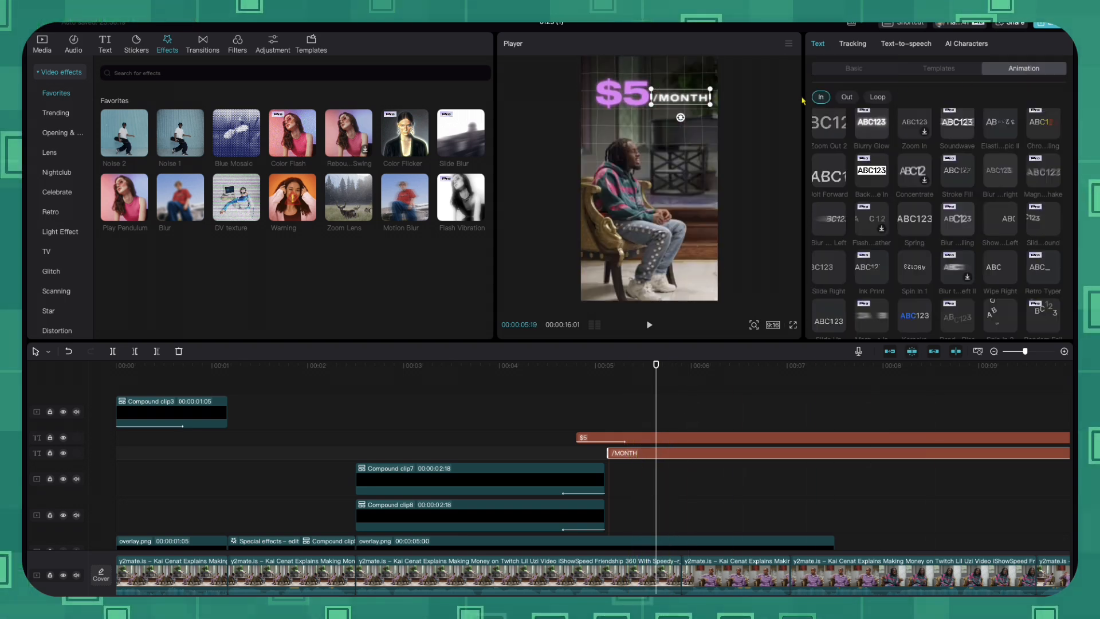
scroll(834, 229, down, 3)
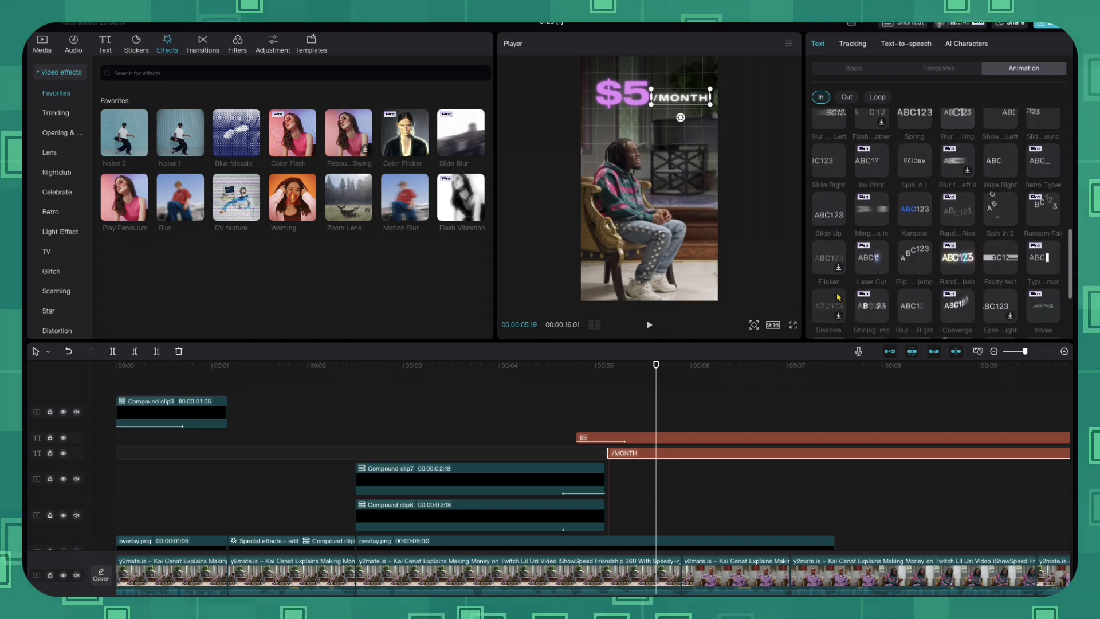
click(829, 143)
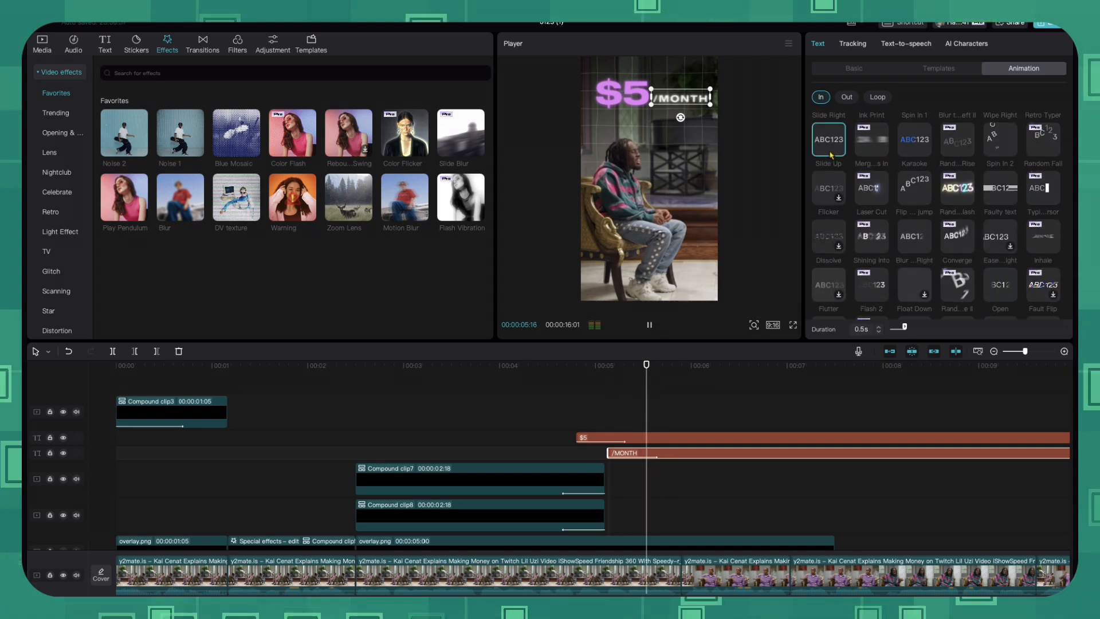
click(558, 436)
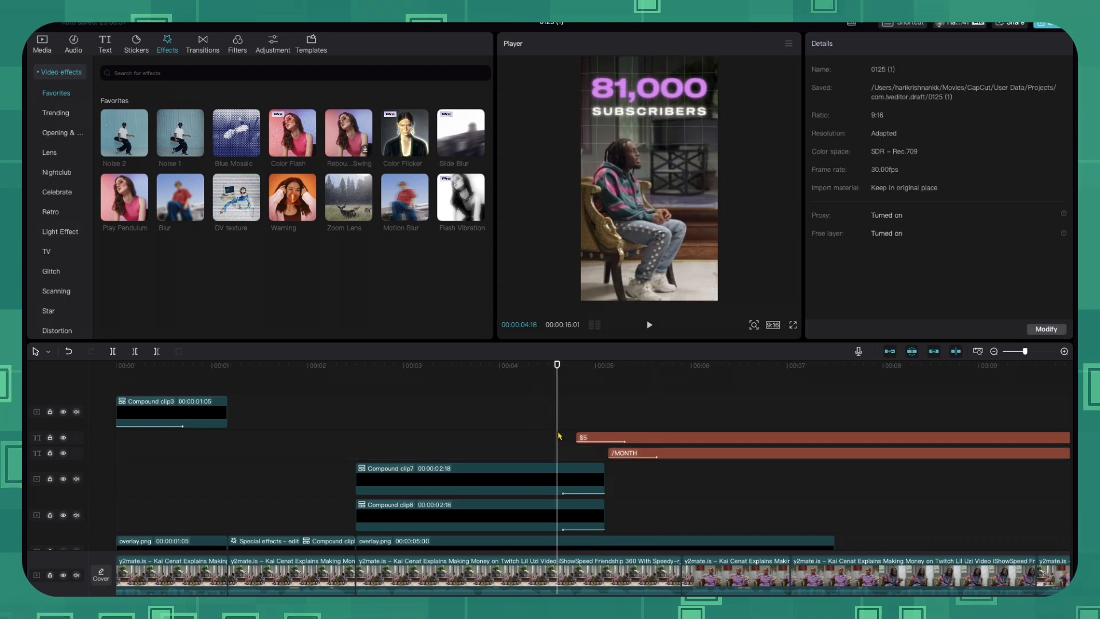
key(space)
click(705, 368)
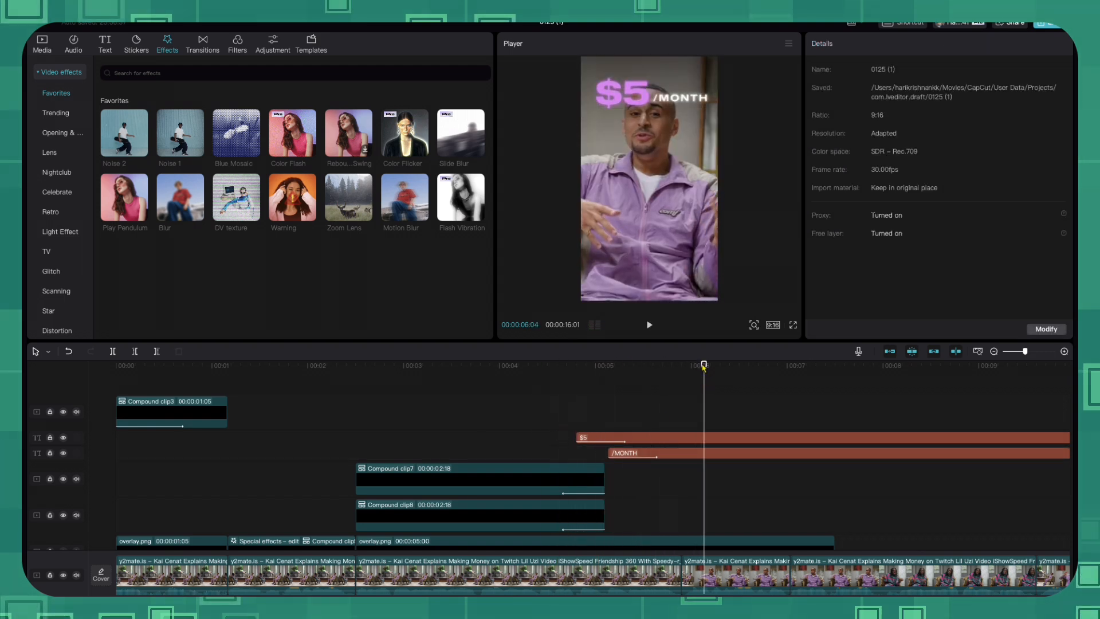
drag(705, 368, 614, 384)
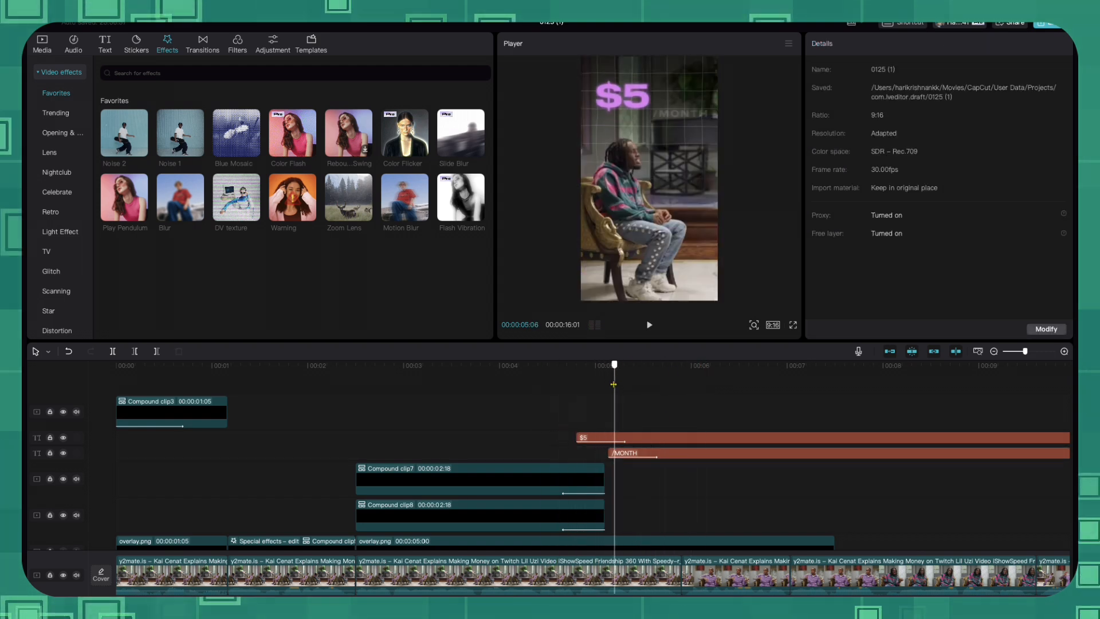
Shift the /MONTH clip slightly later so it starts after the $5 entrance animation ends, and preview the timing
drag(658, 454, 676, 457)
click(567, 414)
key(space)
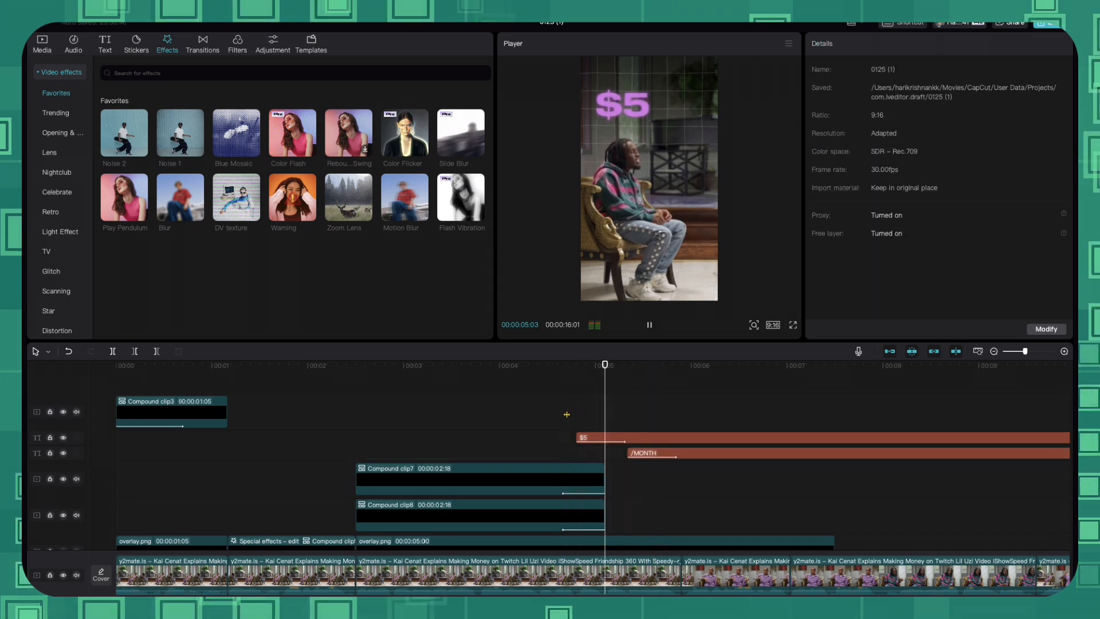
key(space)
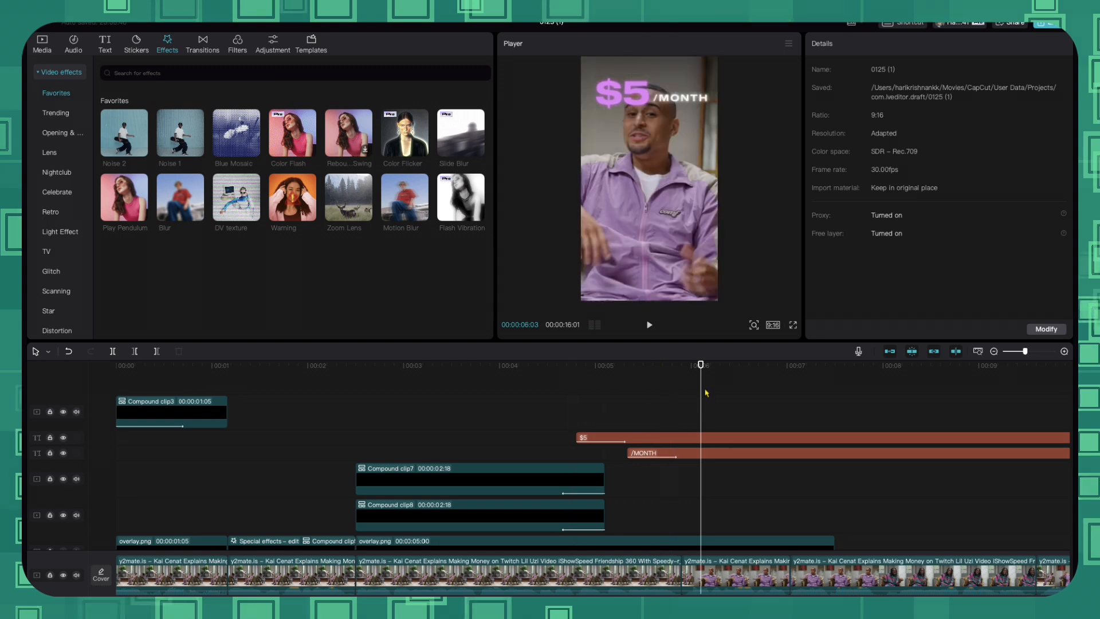
Split the $5 and /MONTH text clips at 00:00:05:27, where the shot changes to the man in the purple jacket
click(680, 372)
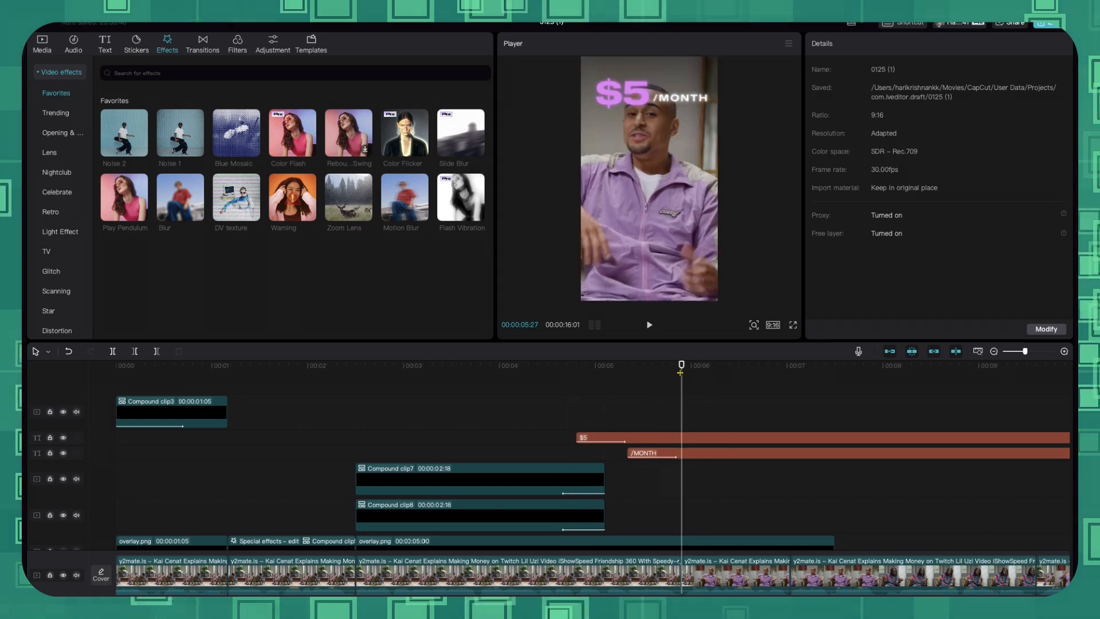
scroll(710, 508, down, 2)
scroll(710, 508, up, 1)
click(710, 409)
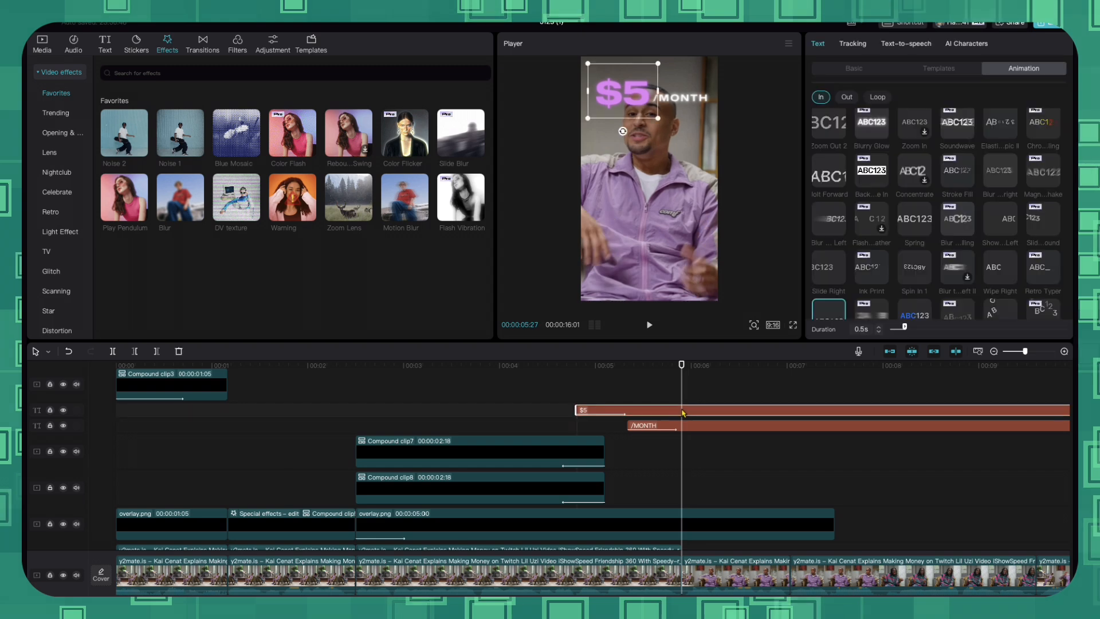
click(112, 354)
click(704, 425)
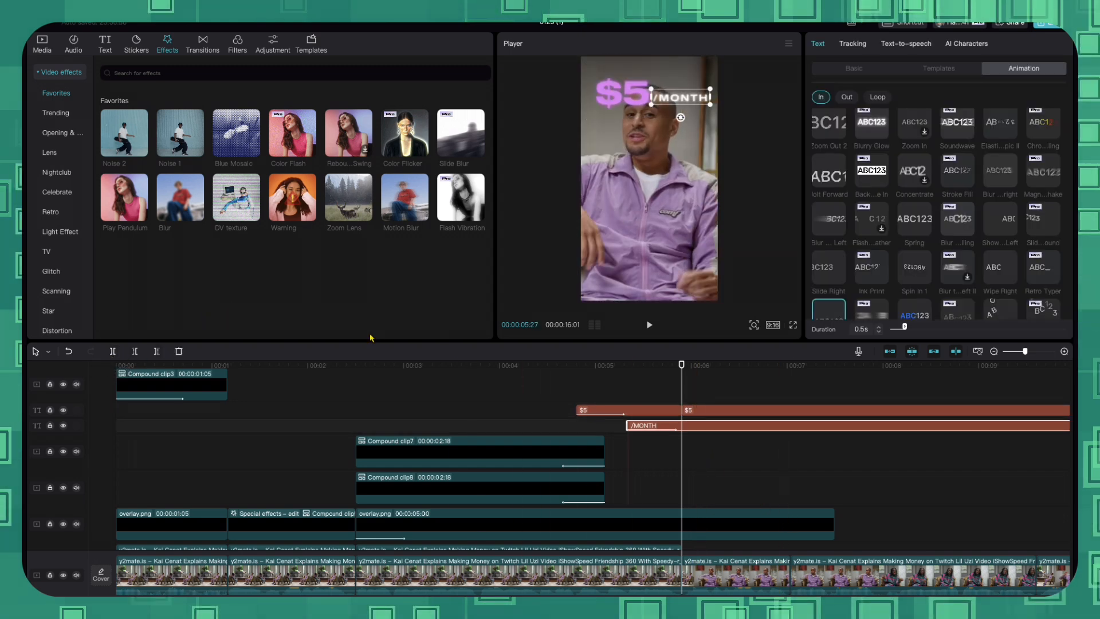
click(112, 354)
Delete the $5 and /MONTH pieces after the shot change and preview the shortened titles
click(739, 411)
key(Delete)
click(737, 432)
key(Delete)
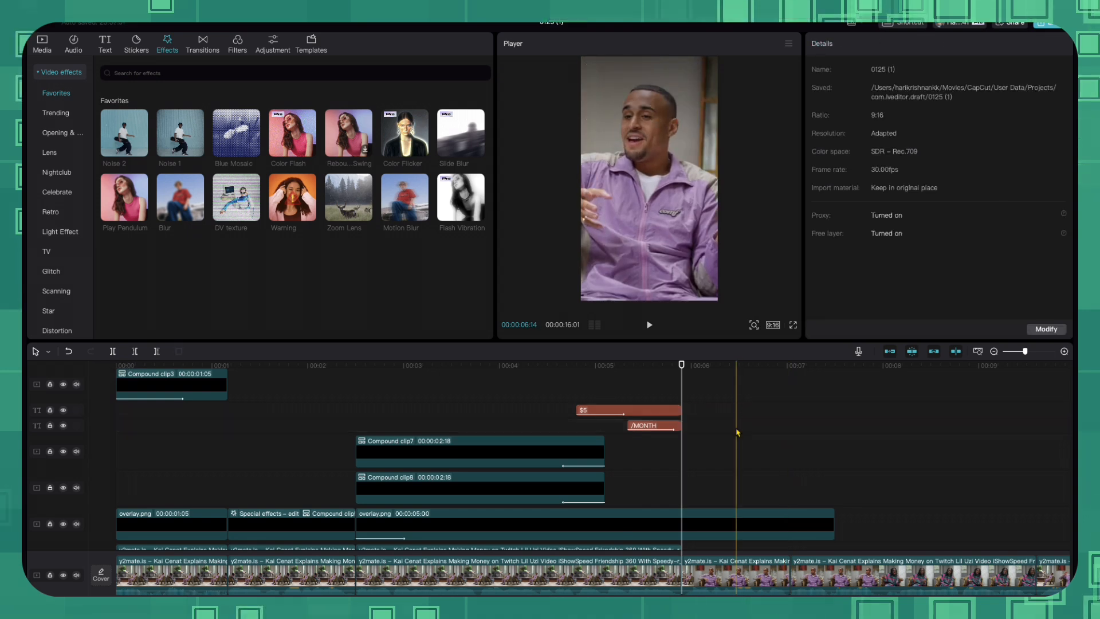
drag(682, 365, 557, 373)
key(space)
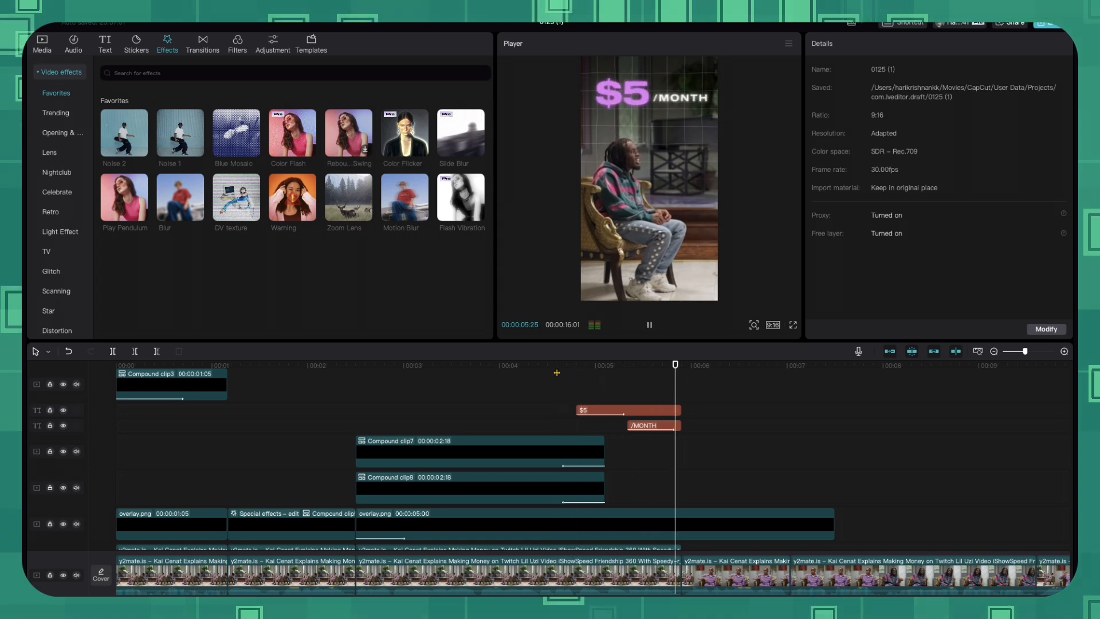
key(space)
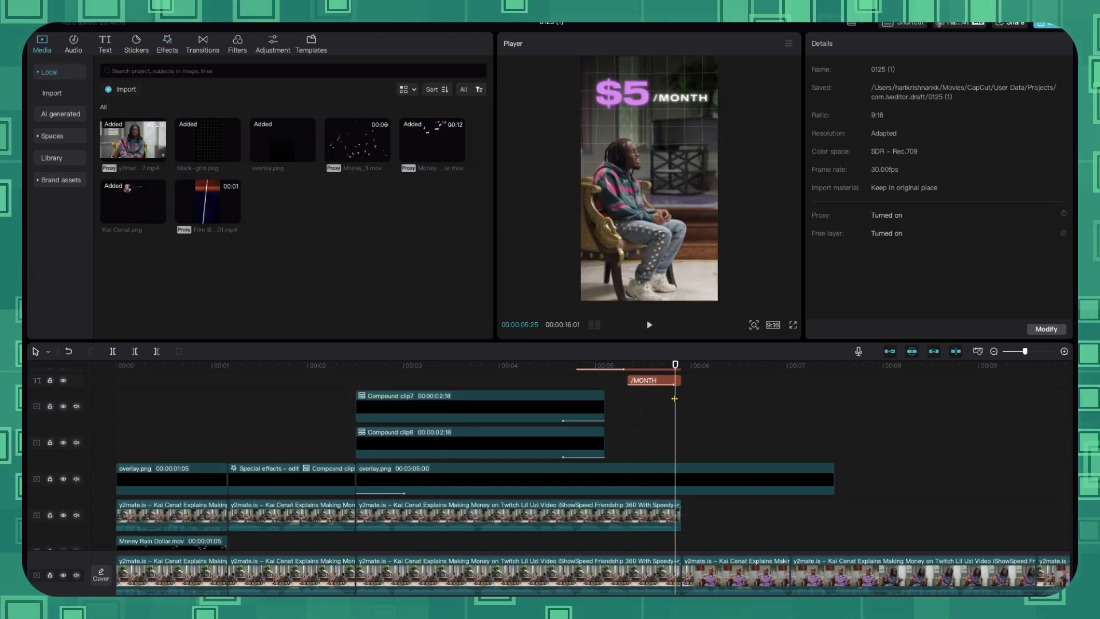
Trim the last overlay.png clip so it ends at the shot change at 00:00:05:27
drag(676, 365, 681, 365)
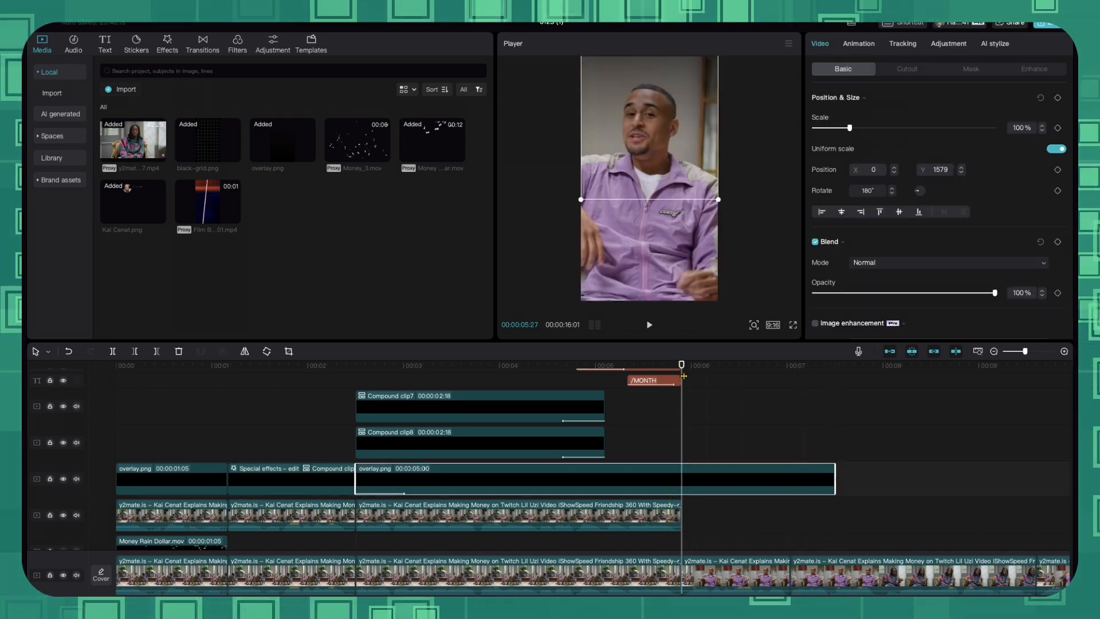
drag(835, 480, 681, 480)
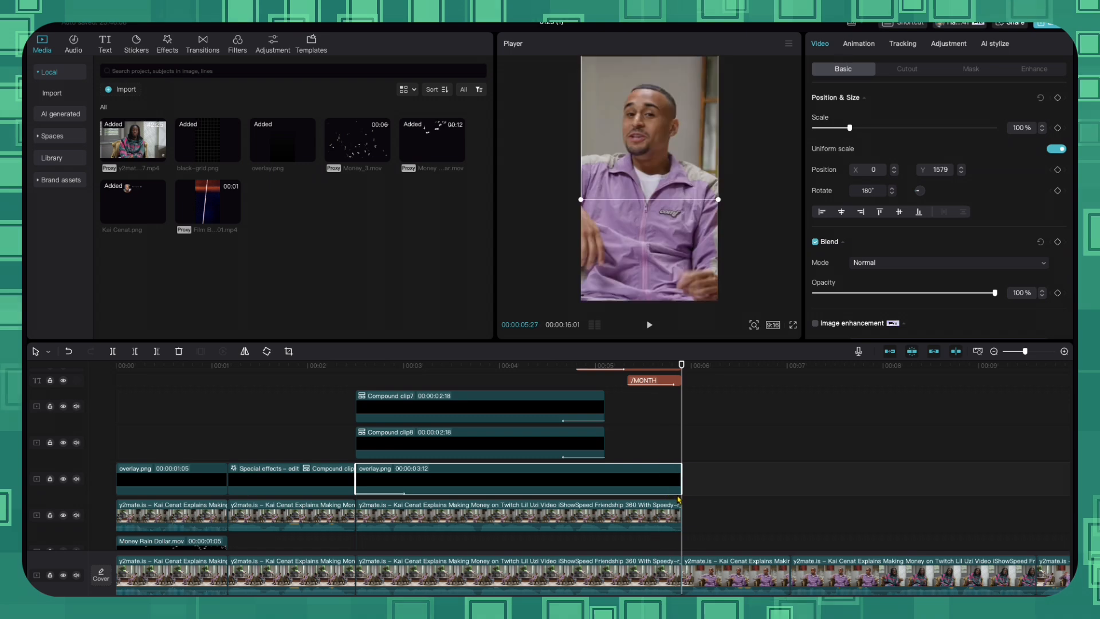
Add the film burn video from the local media to the timeline over the shot change
mouse_move(206, 216)
mouse_down()
mouse_move(491, 405)
mouse_move(666, 485)
mouse_move(668, 540)
mouse_move(668, 505)
mouse_up()
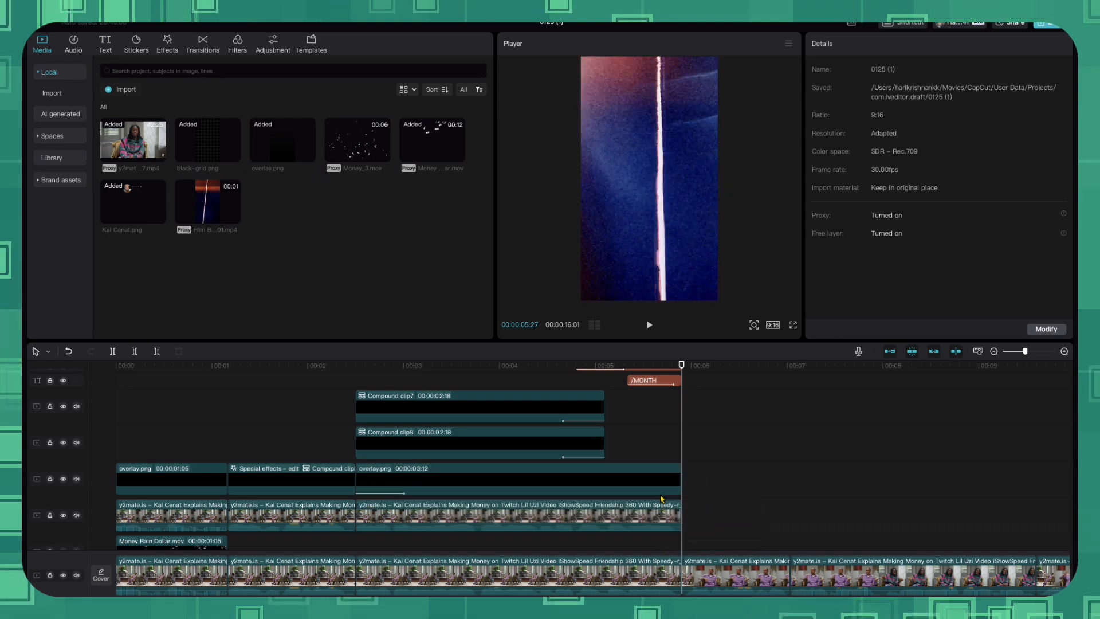
Place the Film Burn Transition 01.mp4 clip on an overlay track at the cut near 00:00:05:27 and set its blend mode to Screen
mouse_move(207, 202)
mouse_down()
mouse_move(685, 481)
mouse_move(683, 503)
mouse_up()
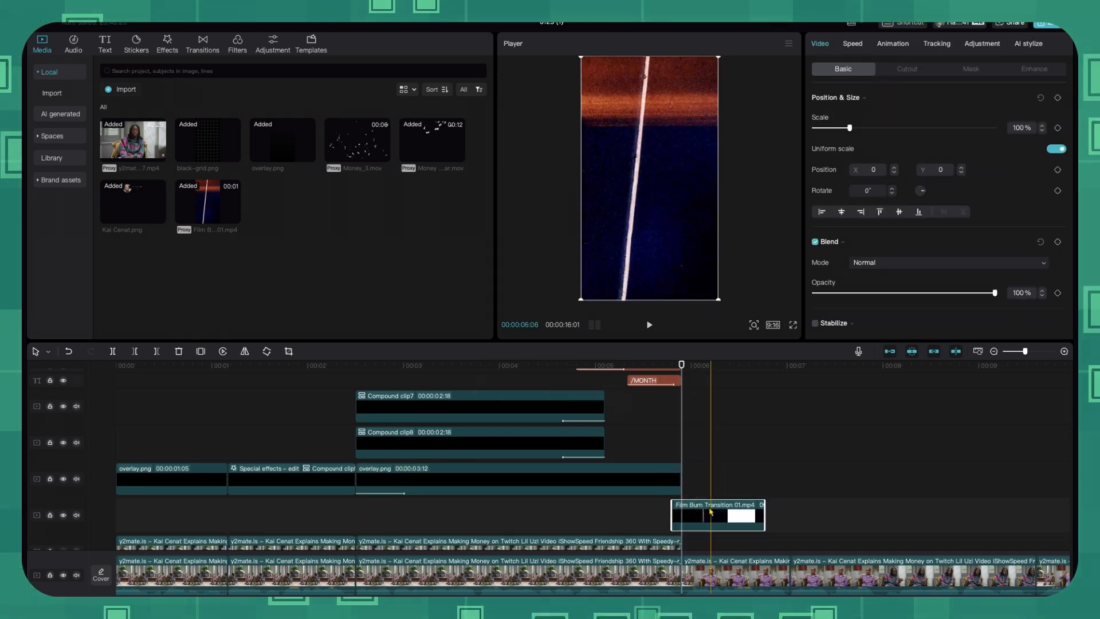
click(881, 264)
click(879, 389)
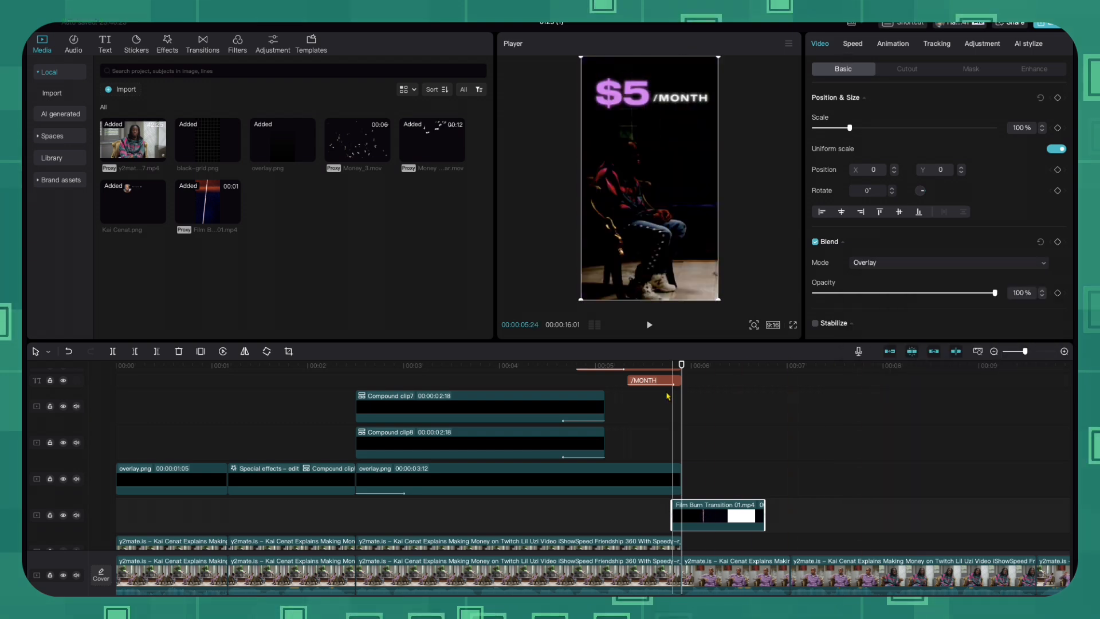
click(902, 271)
click(876, 462)
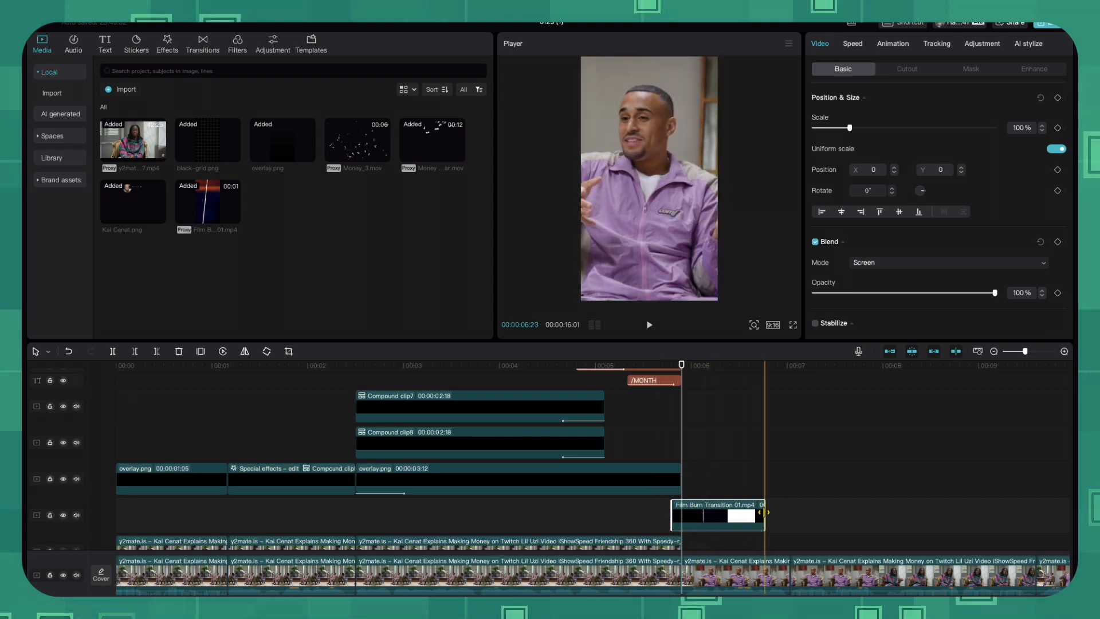
Trim the end of the Film Burn clip to about half a second, shift it slightly earlier across the cut, and preview the transition
drag(764, 511, 724, 511)
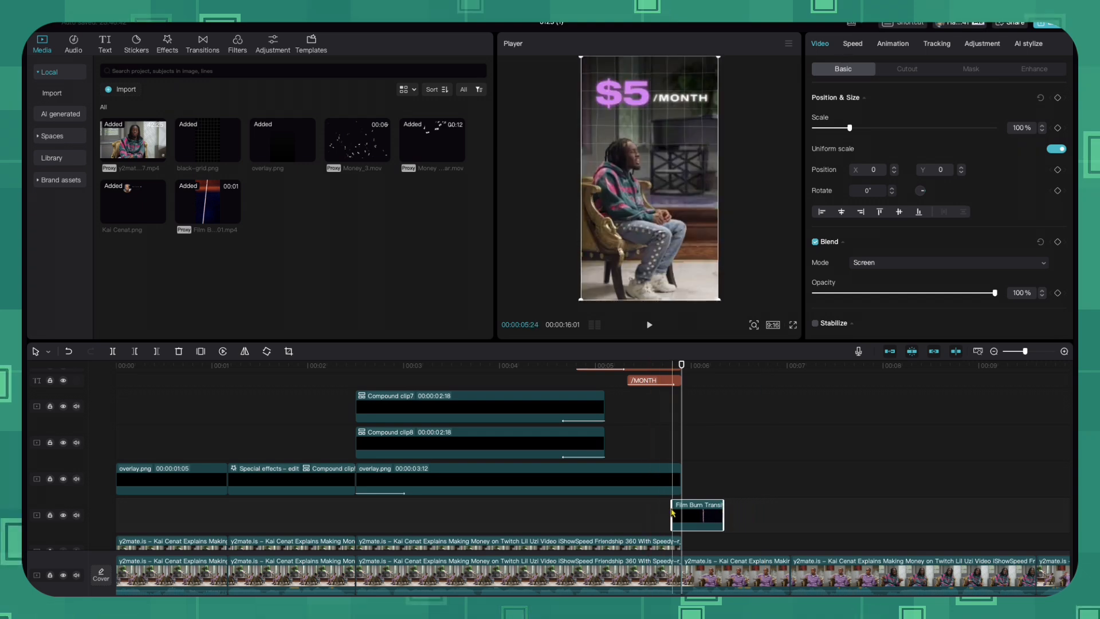
drag(691, 516, 678, 516)
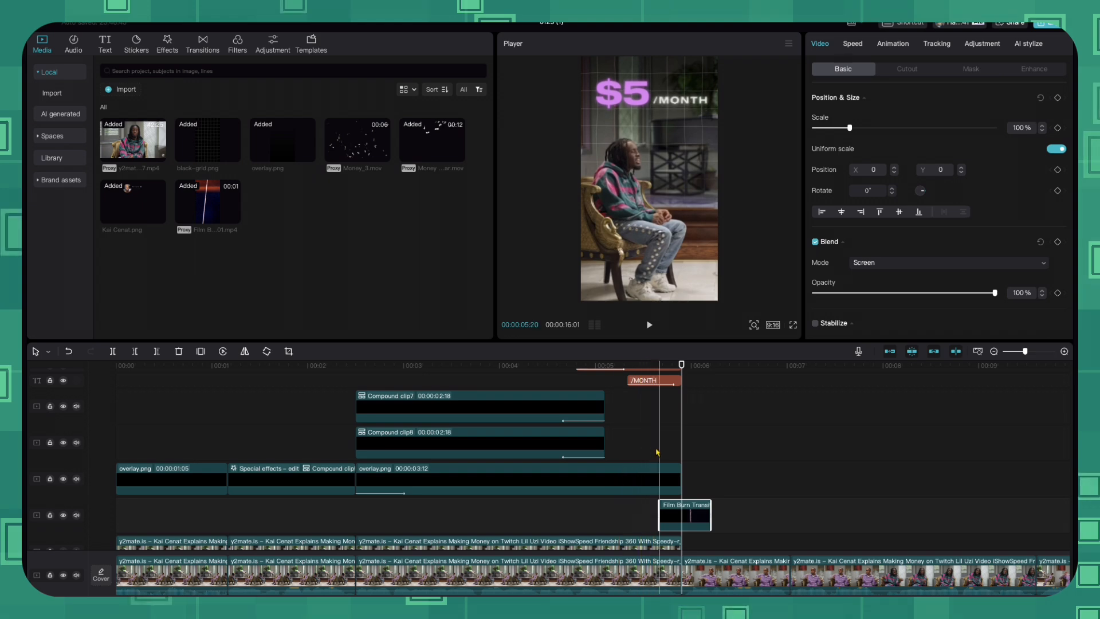
click(709, 452)
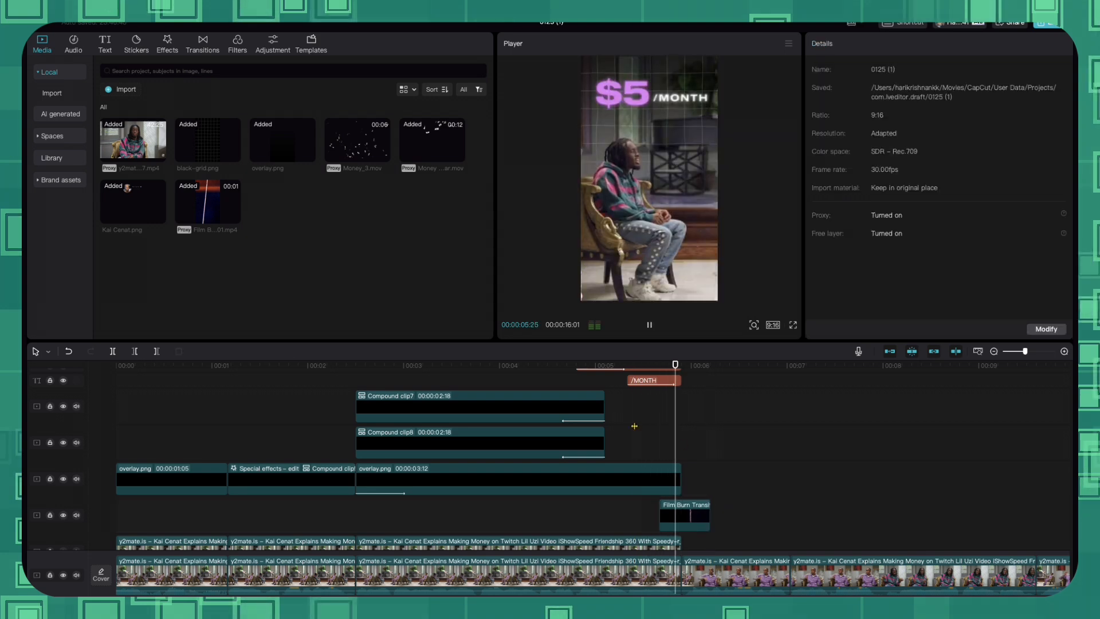
key(space)
drag(725, 366, 681, 377)
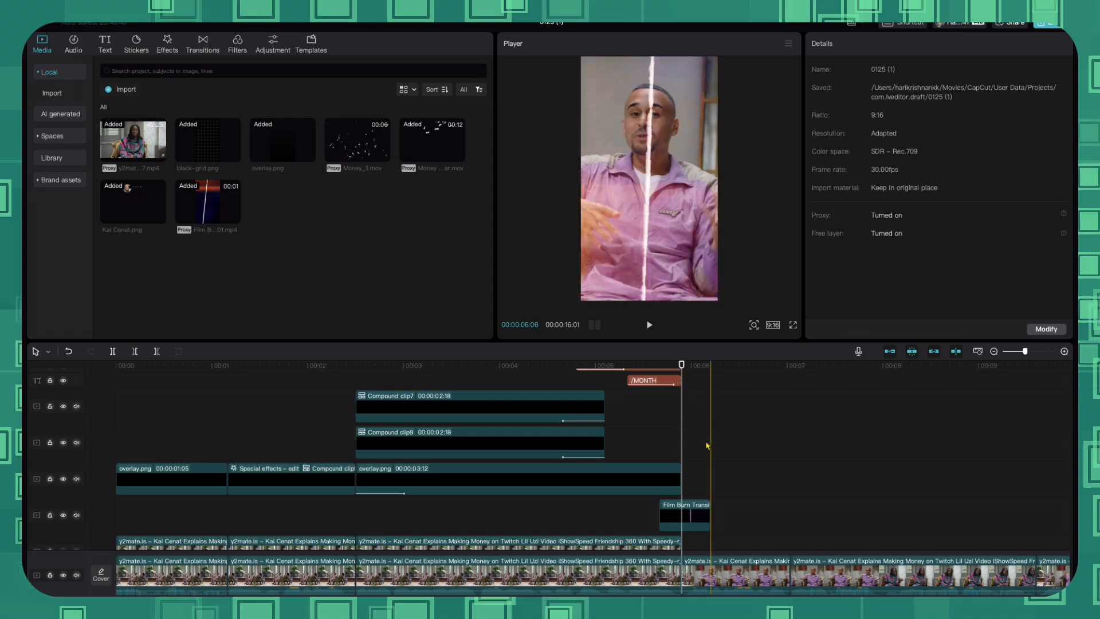
Add Position & Size keyframes at the start of the main-track clip that follows the film burn cut
scroll(709, 445, down, 3)
scroll(709, 445, down, 2)
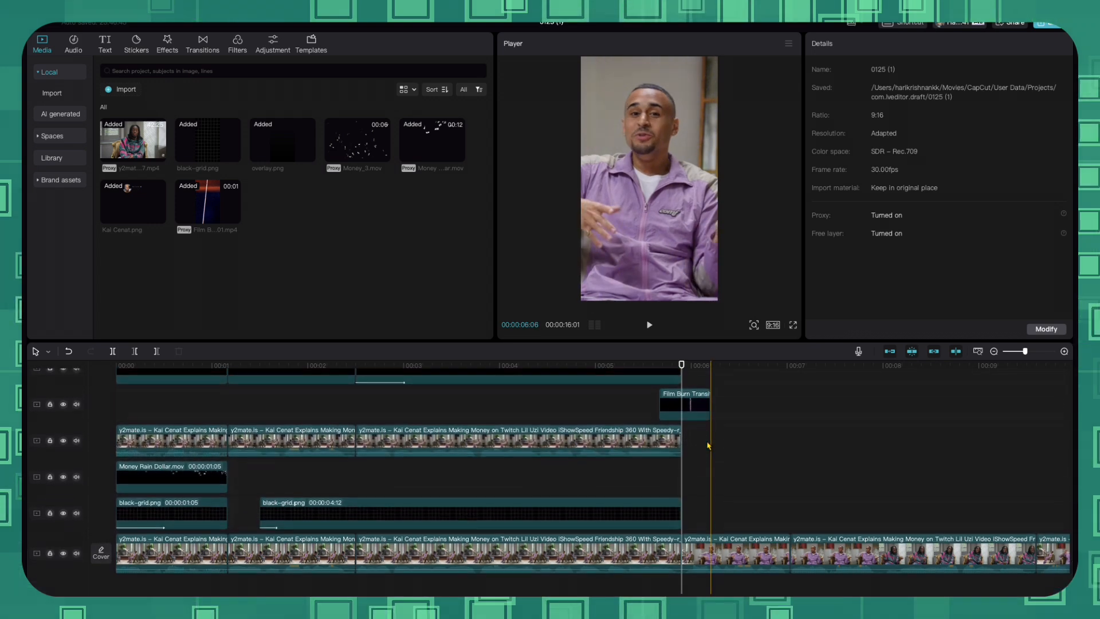
click(697, 552)
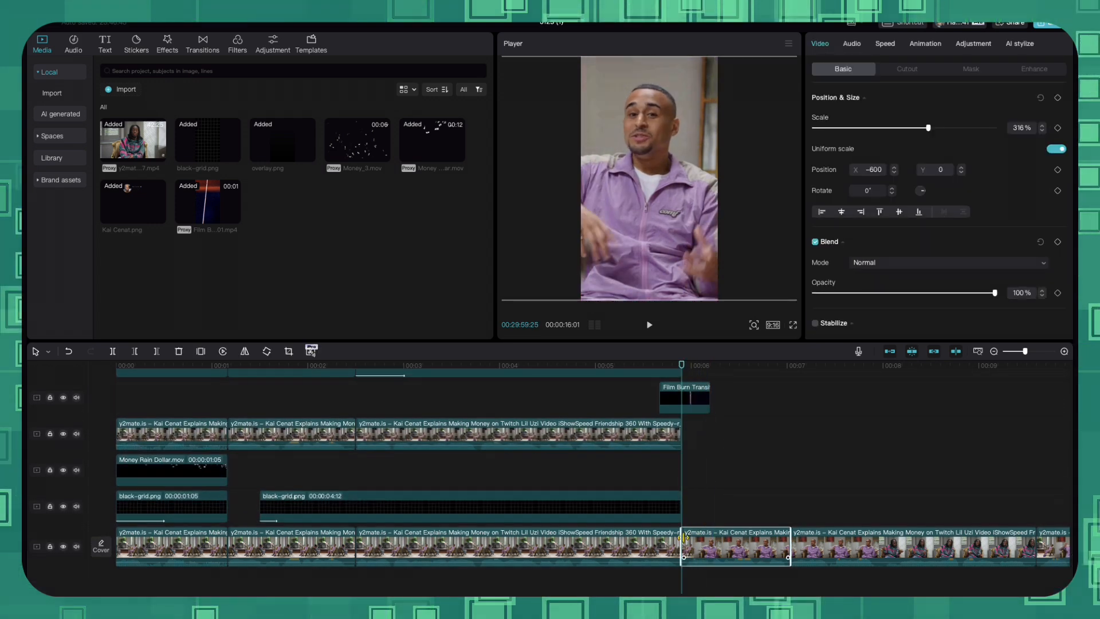
click(1058, 98)
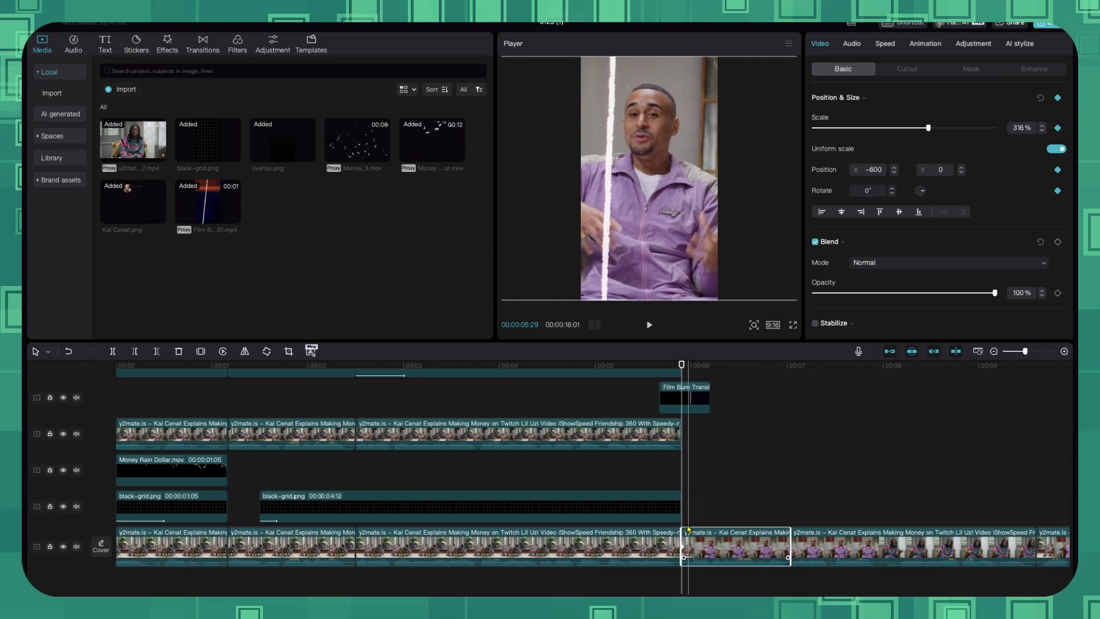
click(688, 528)
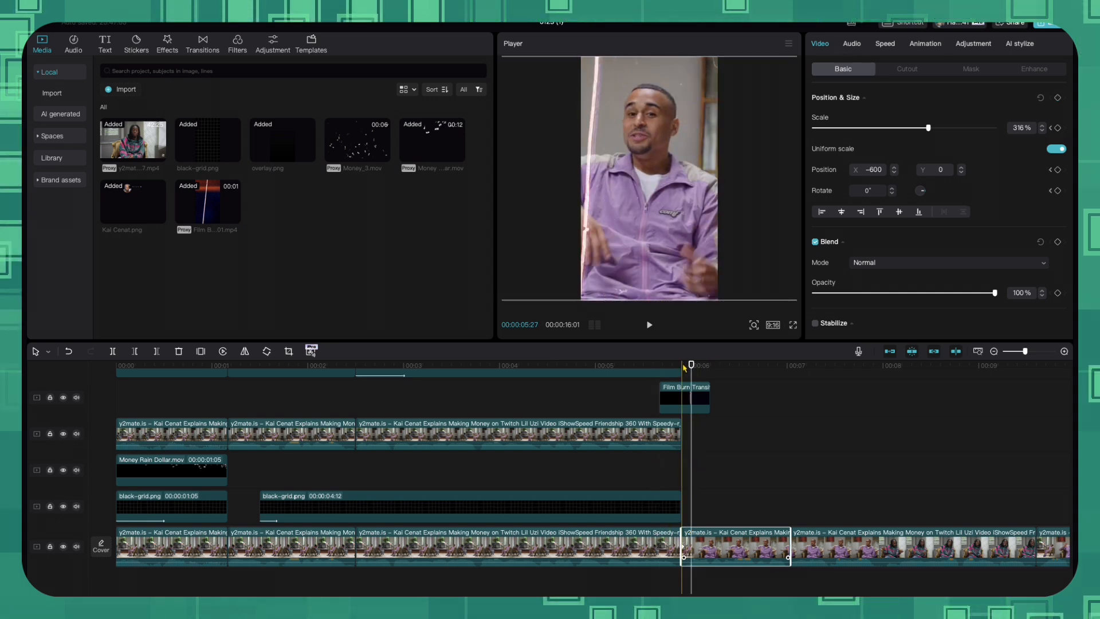
drag(690, 367, 680, 368)
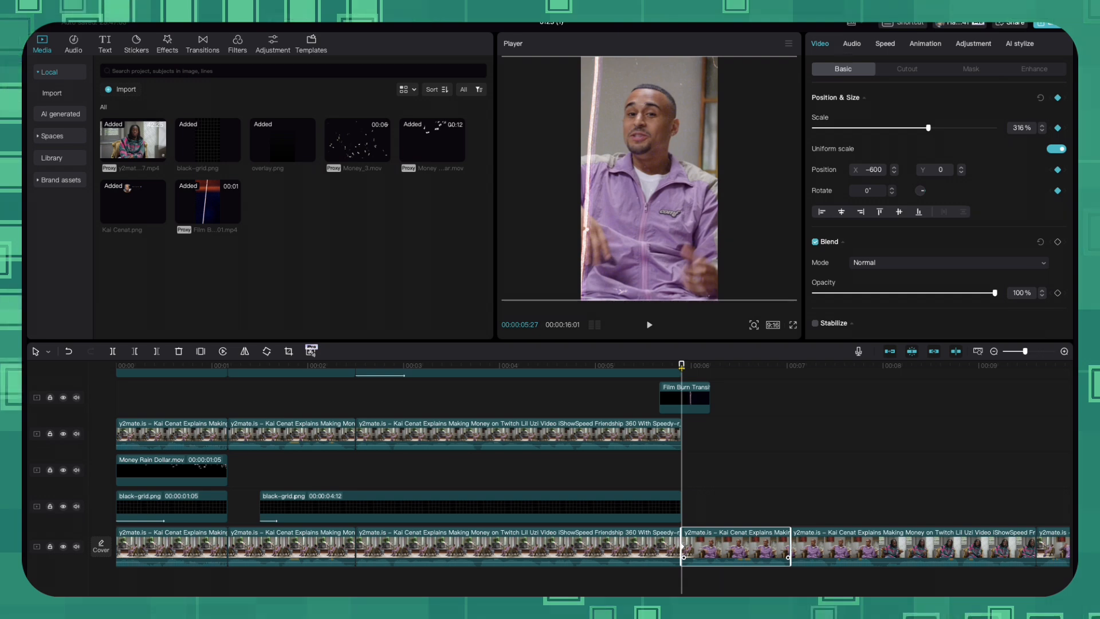
Add a second Position & Size keyframe five frames into that clip with the scale raised to 378%
key(Right)
key(Right)
key(Right)
key(Right)
key(Right)
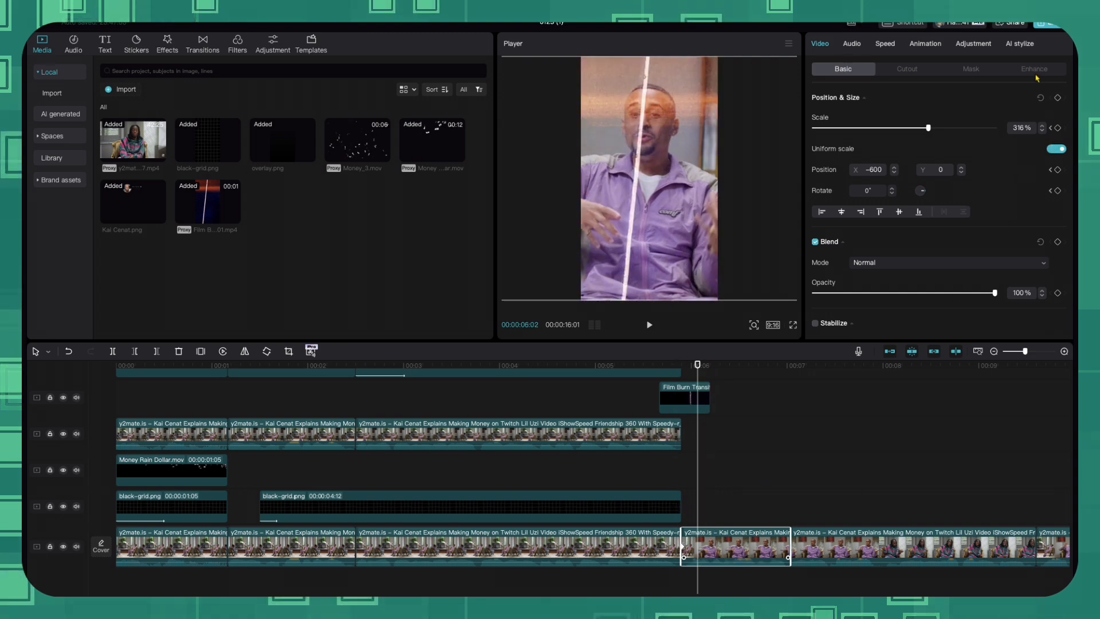
click(1058, 98)
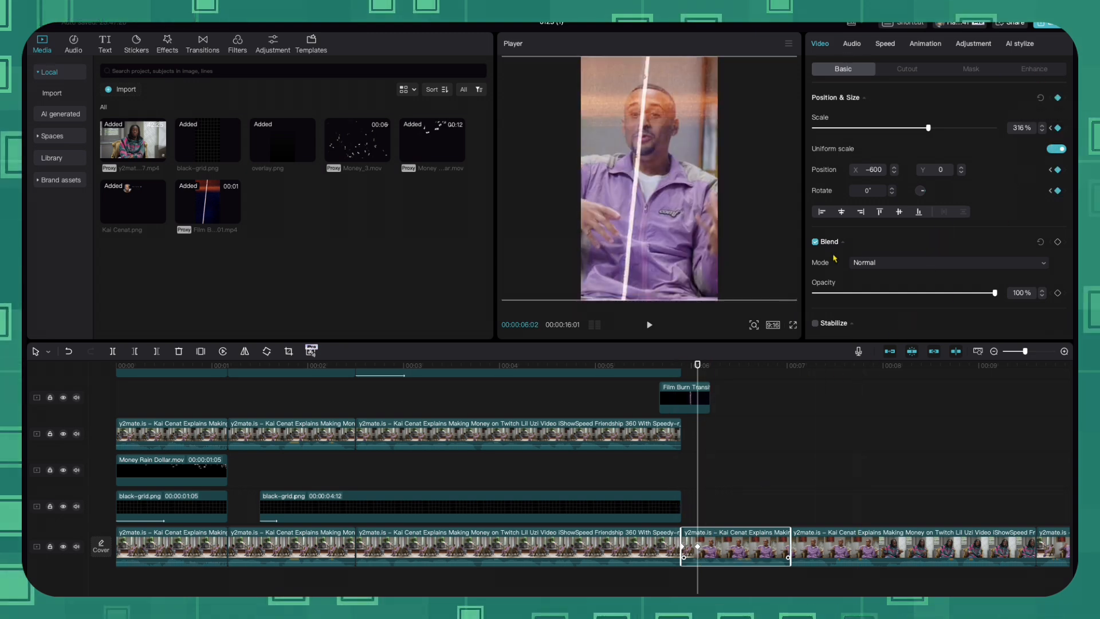
drag(929, 130, 962, 131)
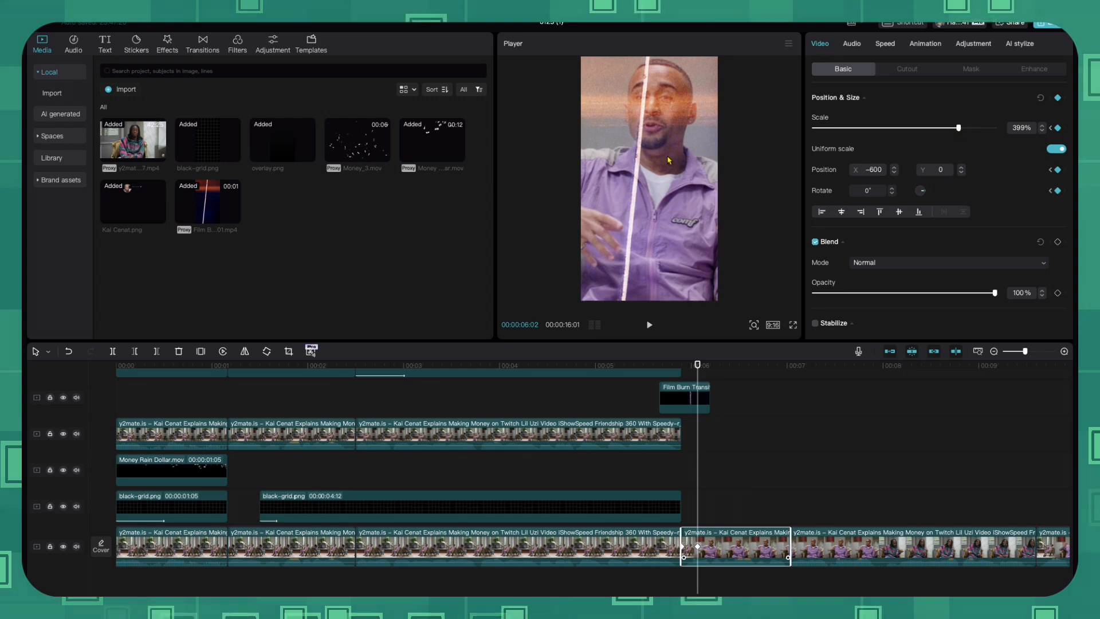
drag(959, 130, 951, 130)
click(630, 390)
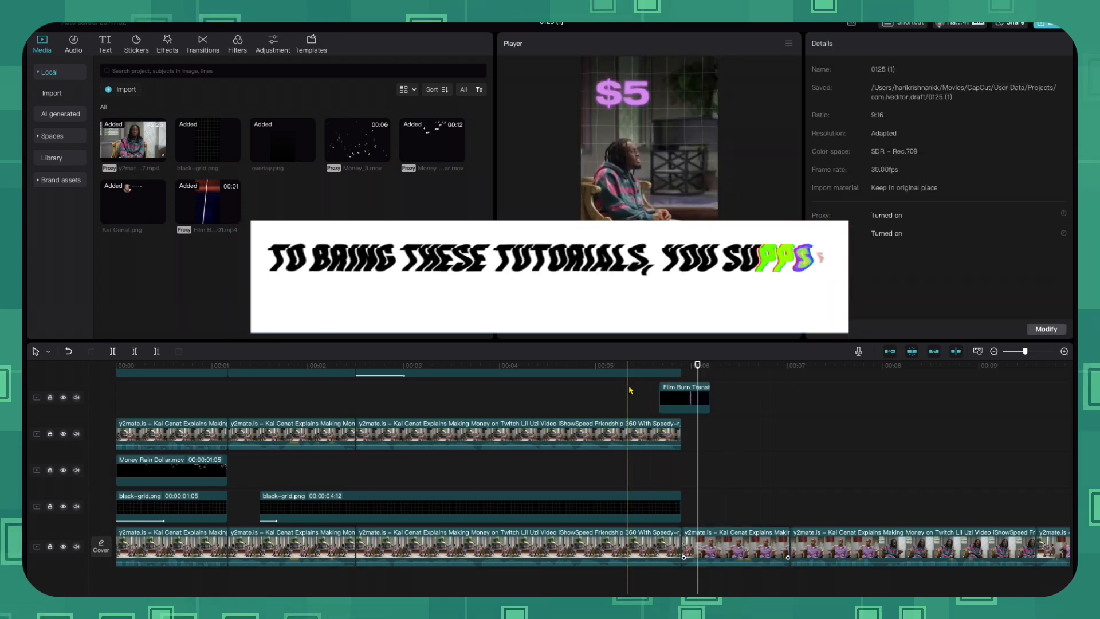
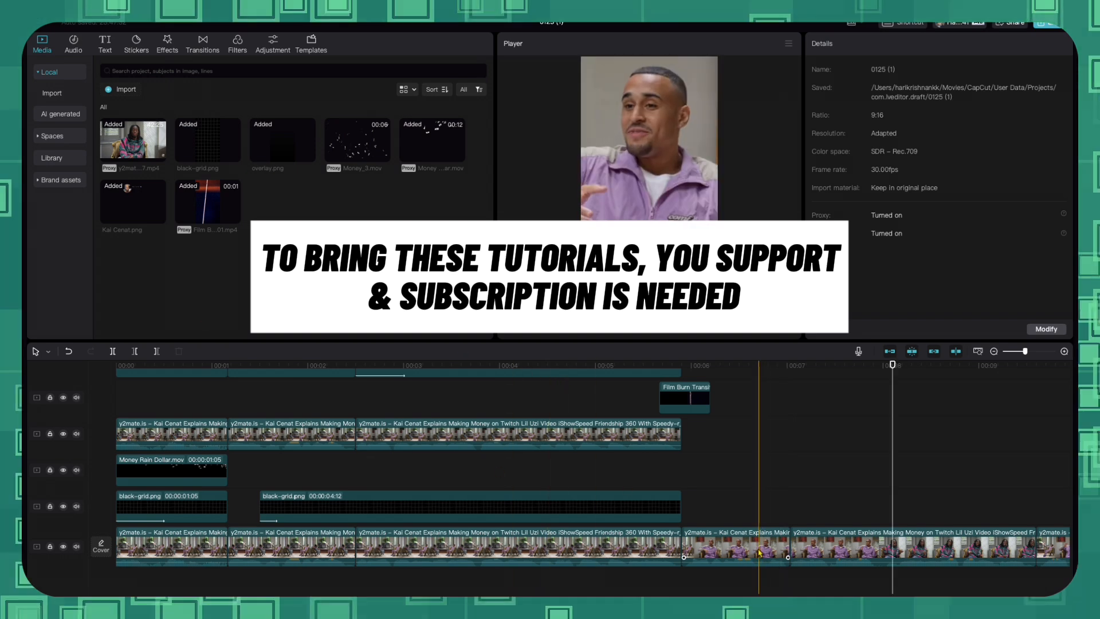
Set the scale of the next main-track clip to 378% to match the zoomed clip before it, and play the result
click(760, 543)
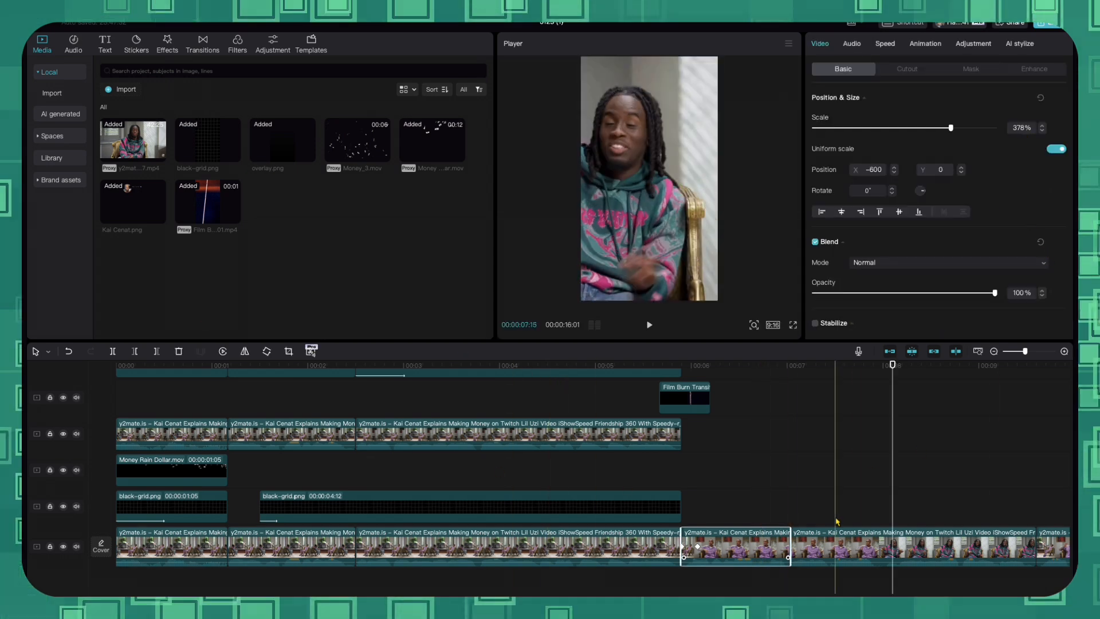
click(833, 544)
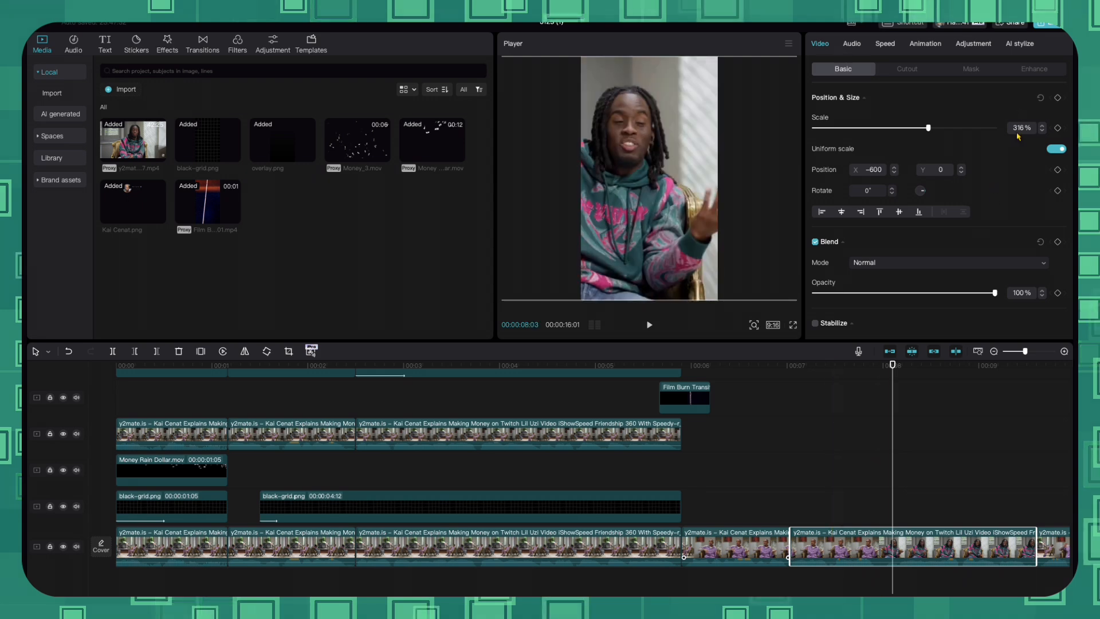
text(378)
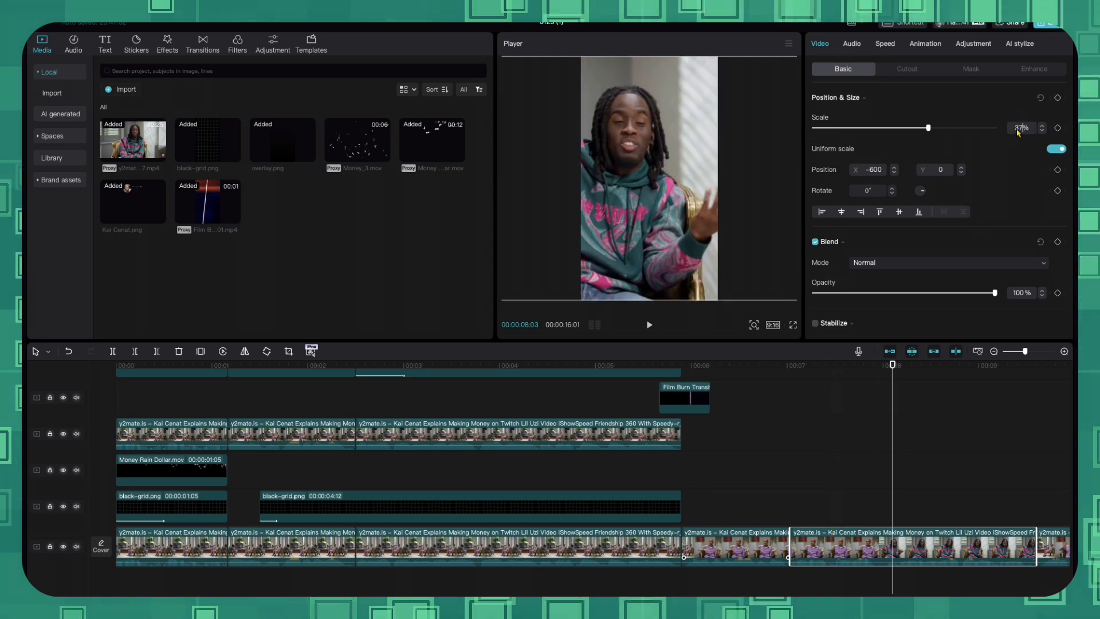
key(Return)
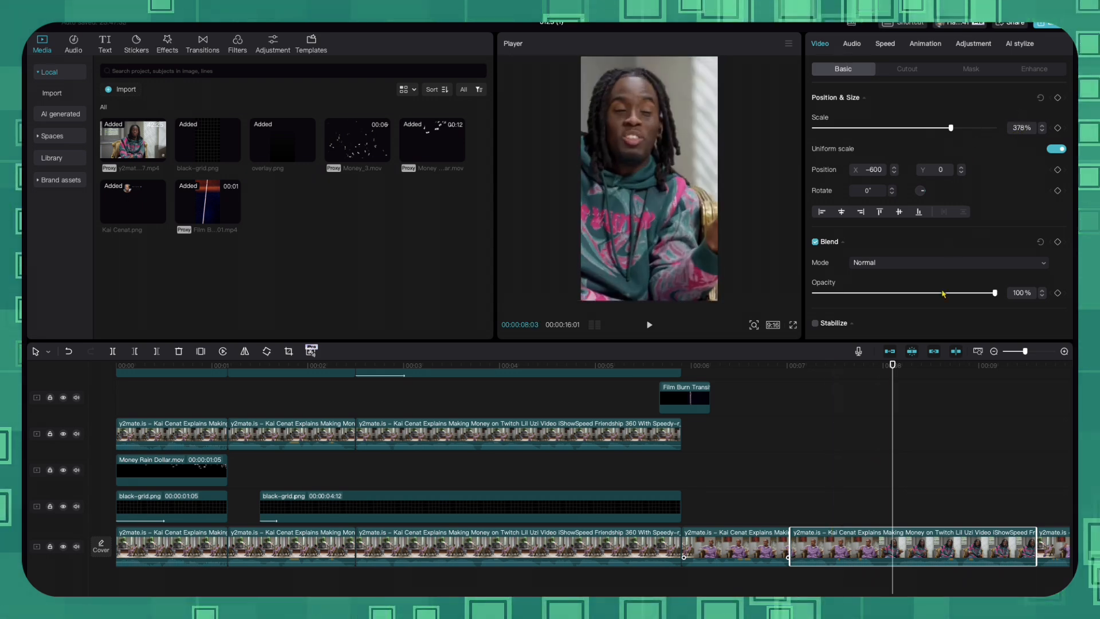
click(733, 369)
key(space)
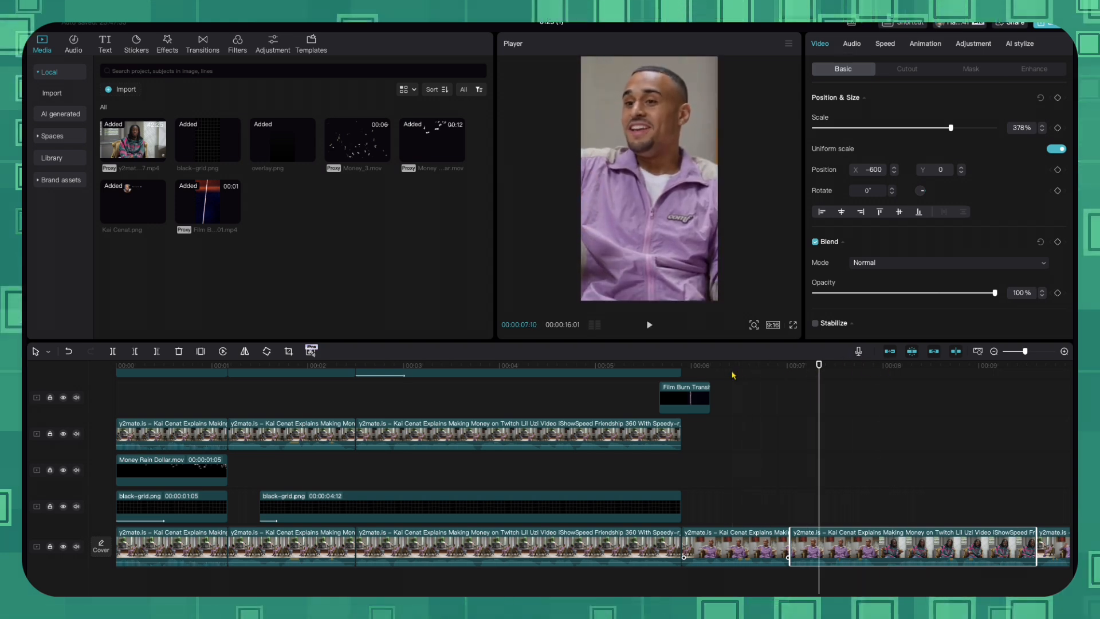
Add the Cash-explosion-transition clip to an overlay track starting at the cut at 00:00:07:01
drag(866, 373, 793, 383)
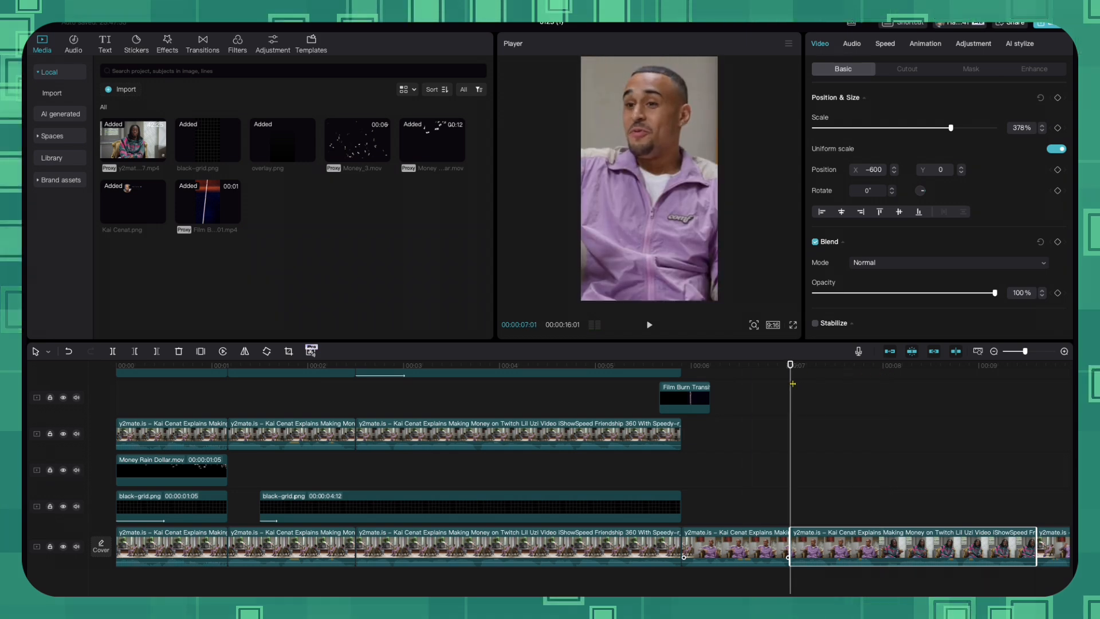
drag(282, 202, 742, 442)
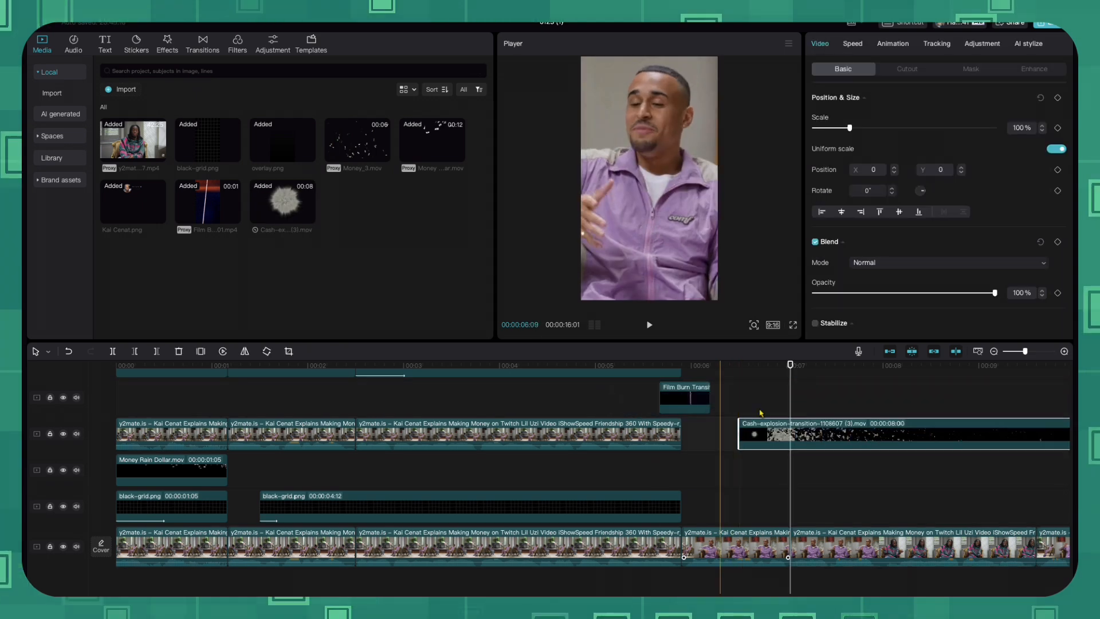
click(768, 383)
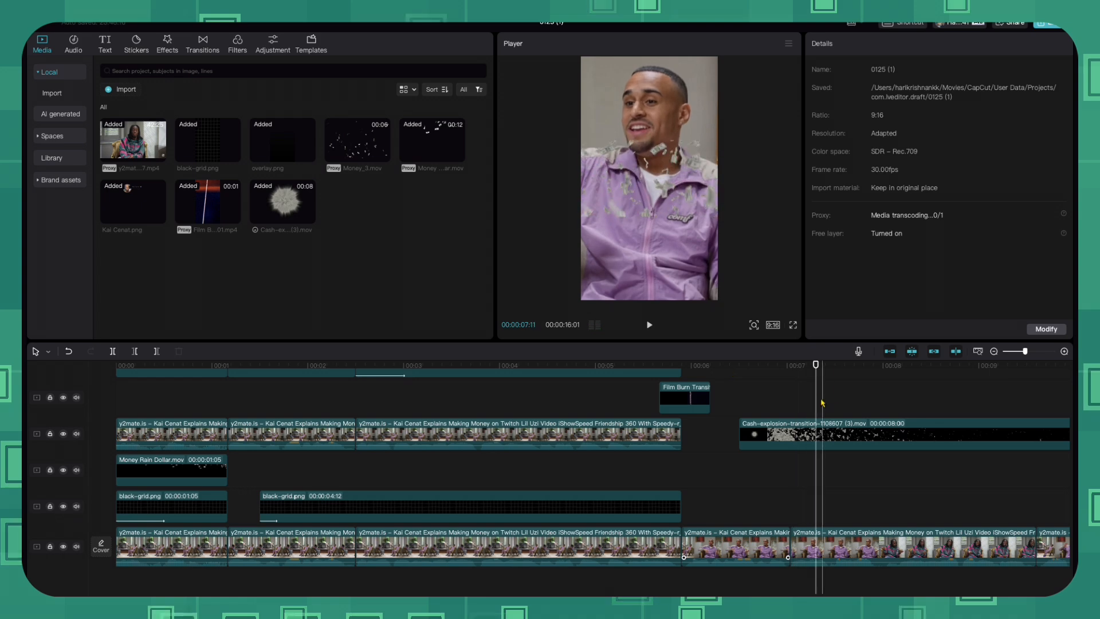
drag(780, 434, 827, 439)
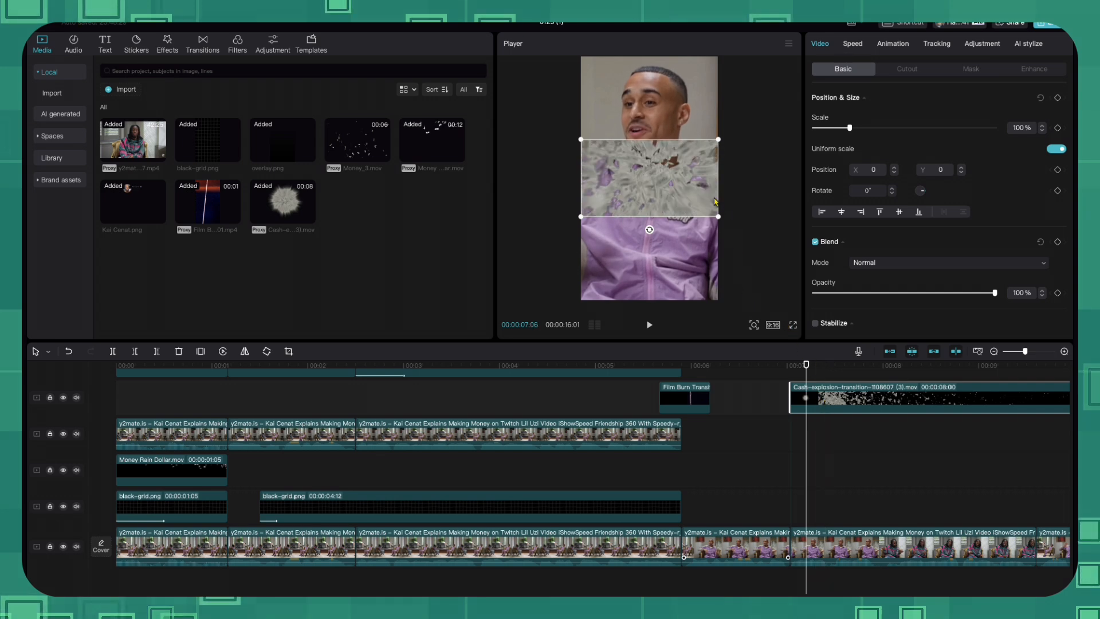
Enlarge the cash explosion overlay to 316%, shift it to X position -125 so it fills the frame, and preview it
drag(718, 217, 857, 442)
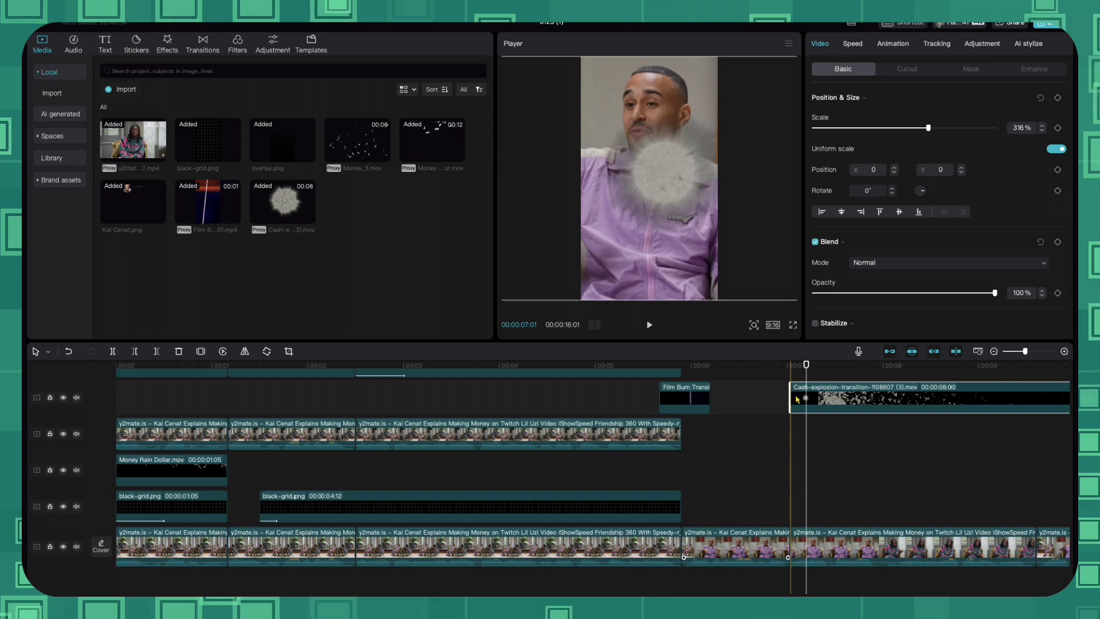
drag(651, 185, 643, 186)
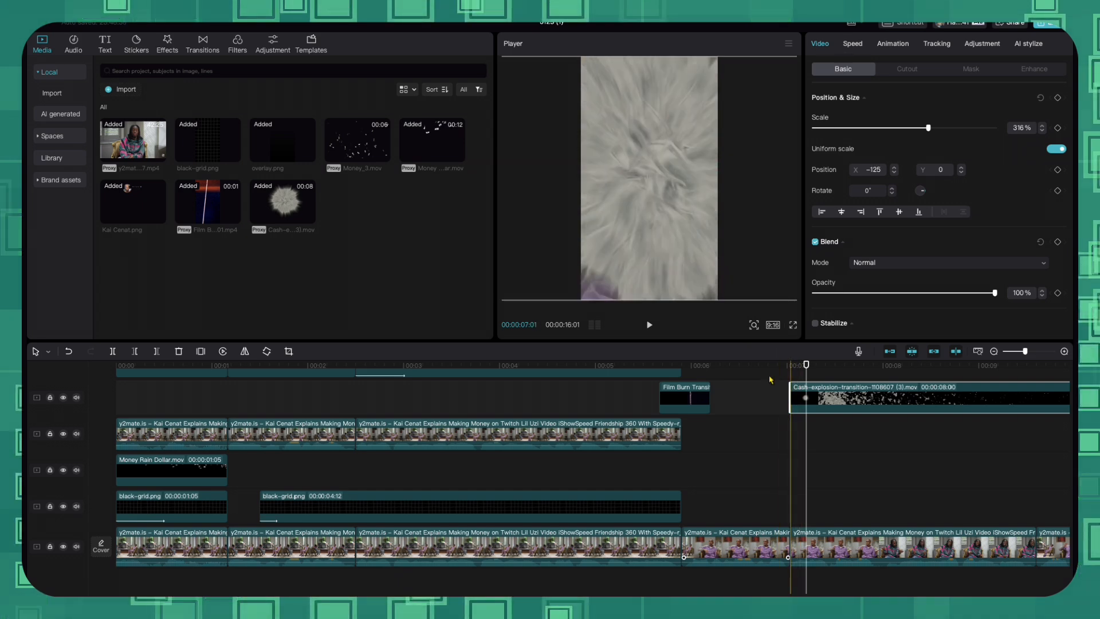
click(778, 387)
key(space)
key(space)
Bend the cash explosion clip's green curve upward at its midpoint to tint the bills green, and play back the result
click(805, 397)
click(813, 398)
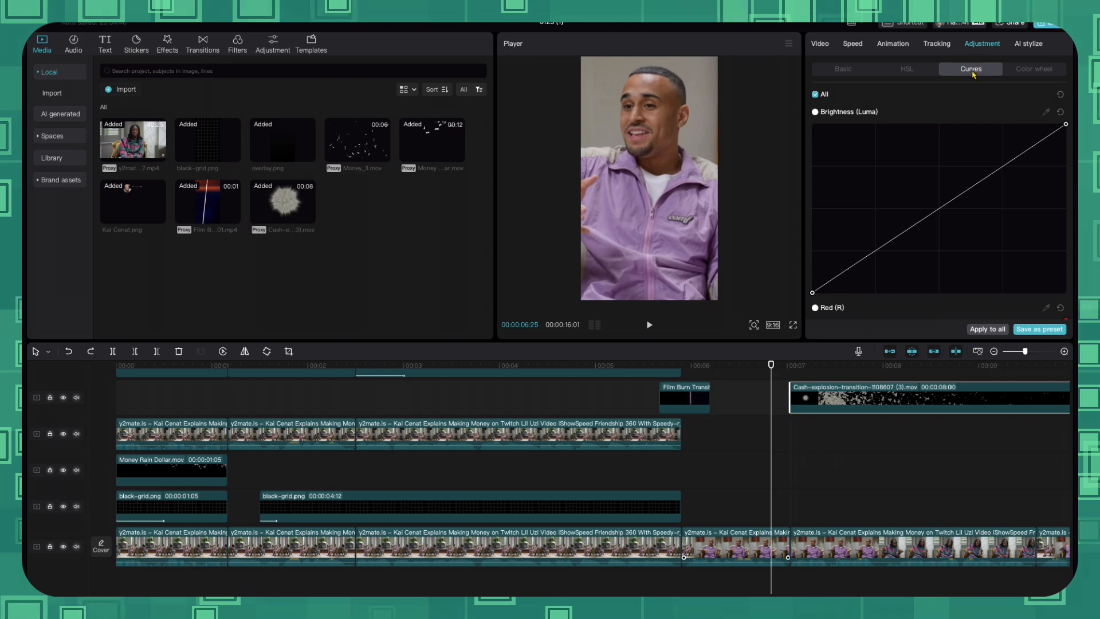
scroll(966, 203, down, 7)
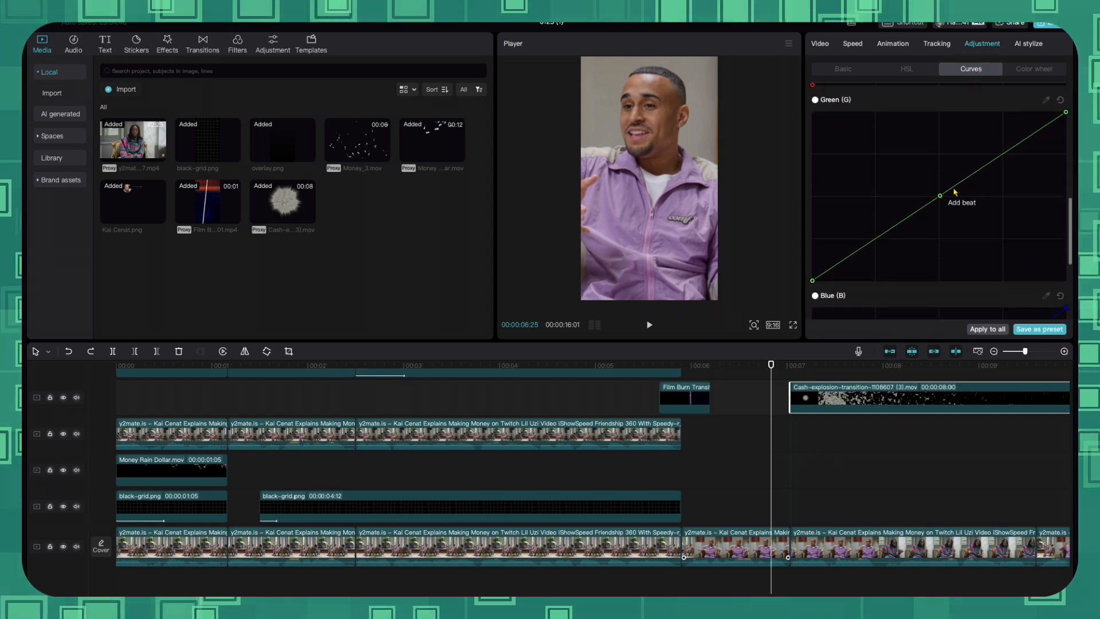
drag(940, 198, 939, 194)
drag(771, 365, 793, 366)
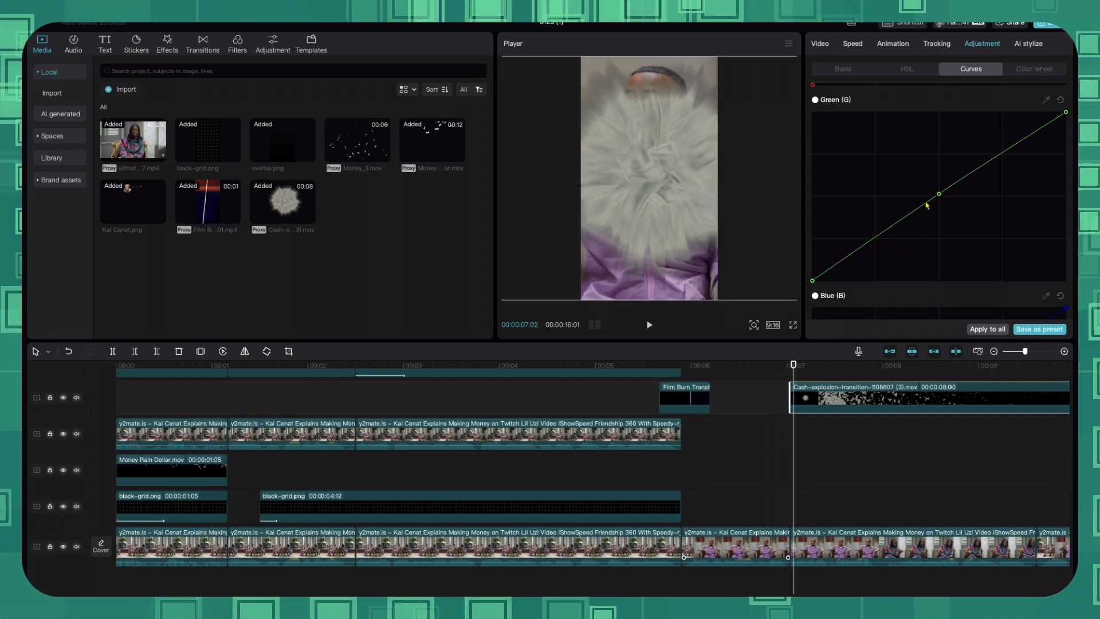
drag(939, 196, 897, 167)
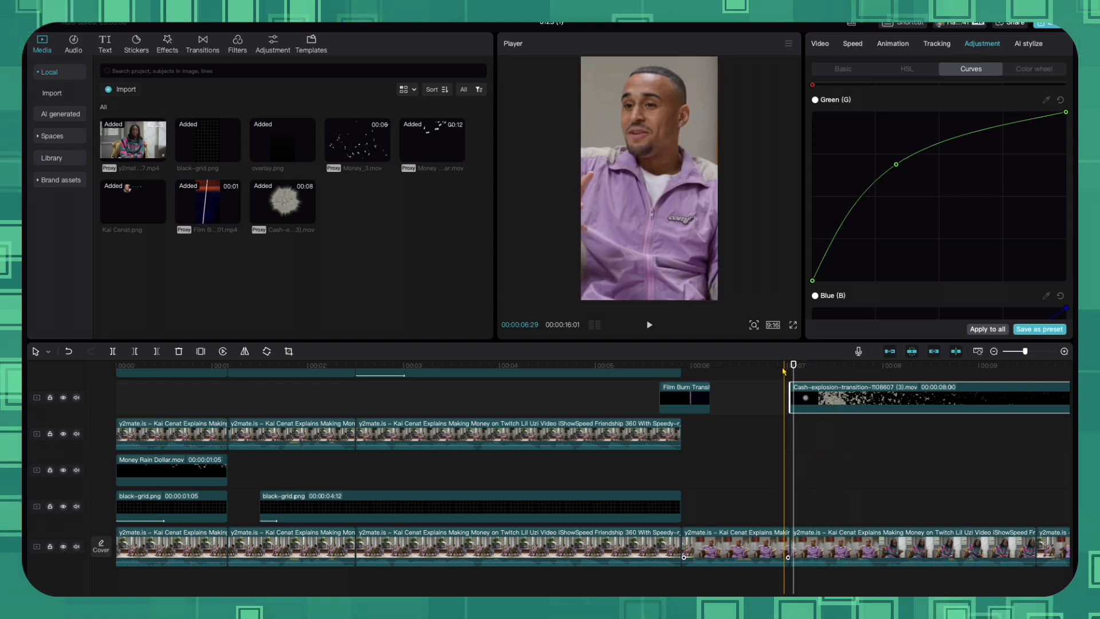
key(space)
key(space)
key(space)
key(space)
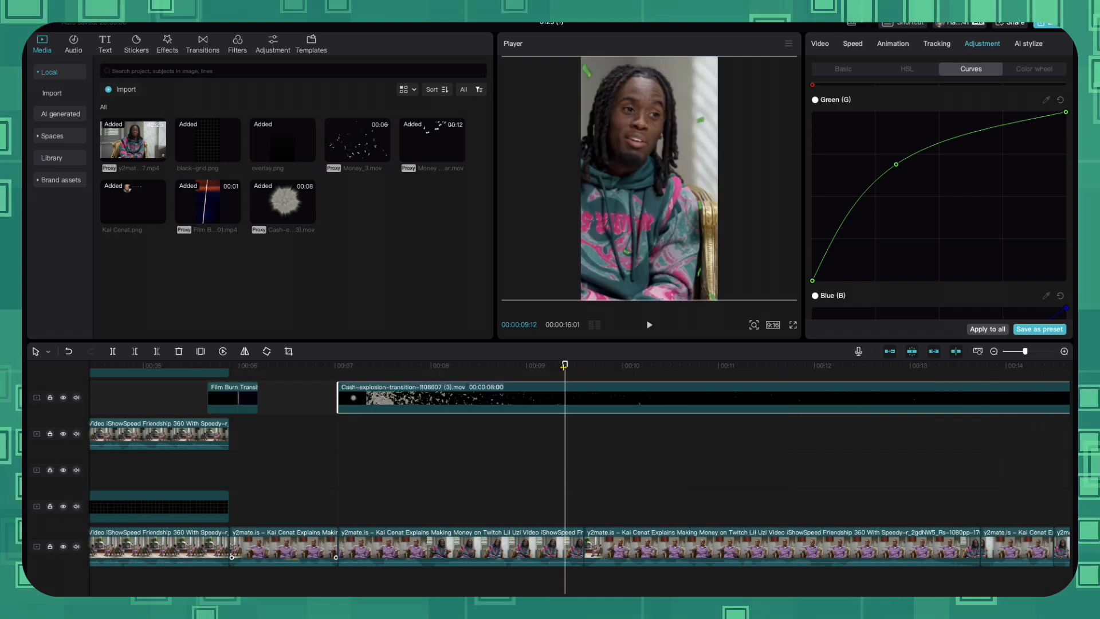
Split the cash explosion clip at the cut at 00:00:09:18, delete the part after it, and play back the result
key(Right)
key(Right)
key(Right)
key(Right)
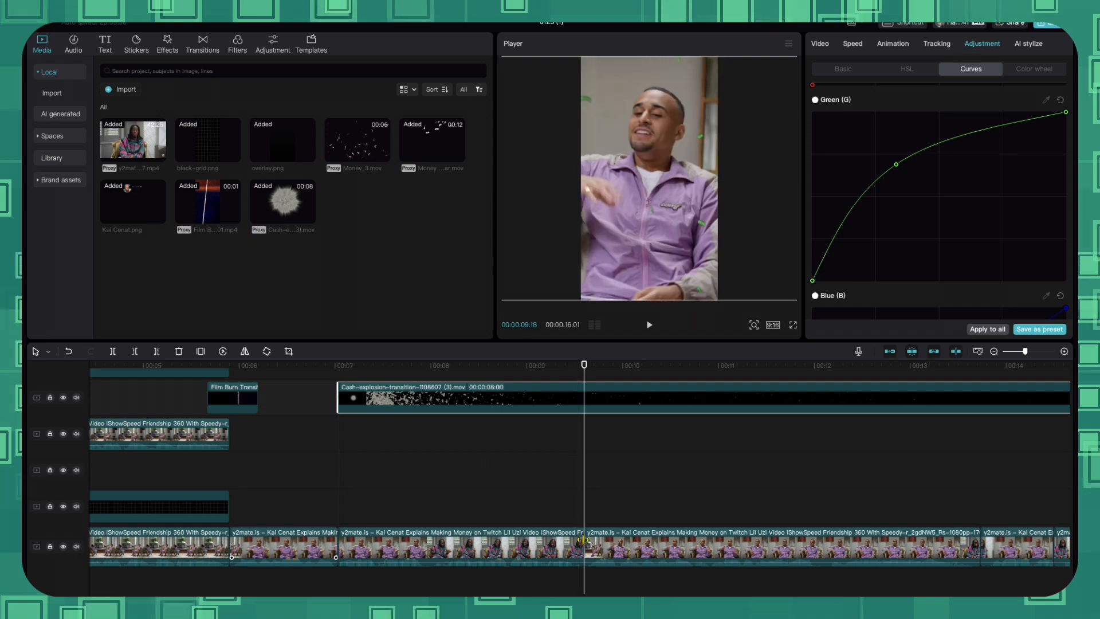
click(576, 534)
click(577, 398)
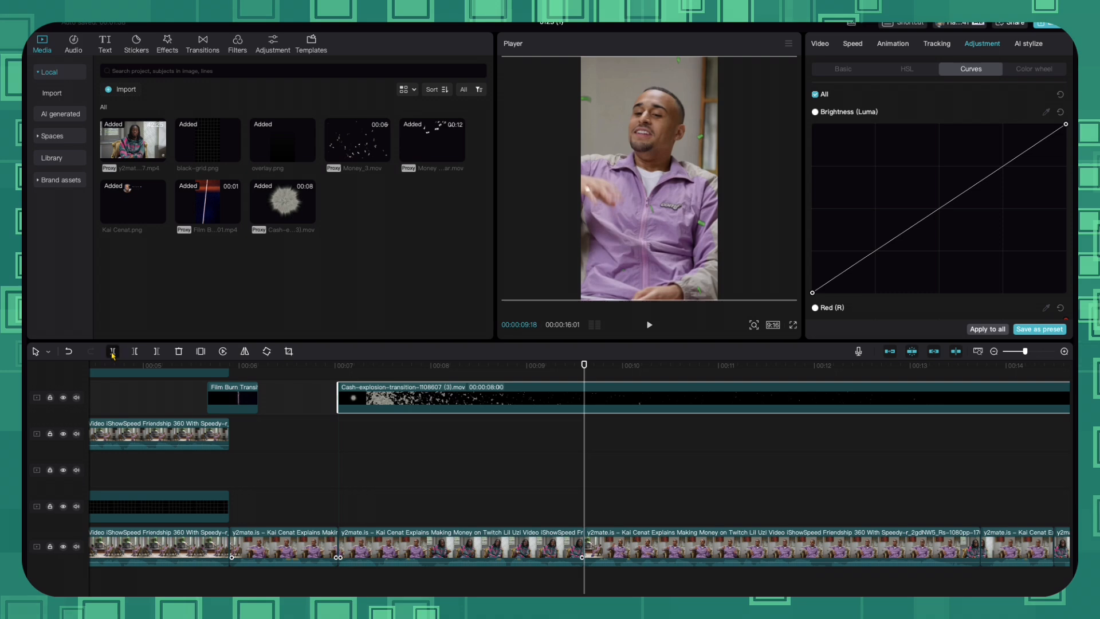
click(113, 351)
key(Delete)
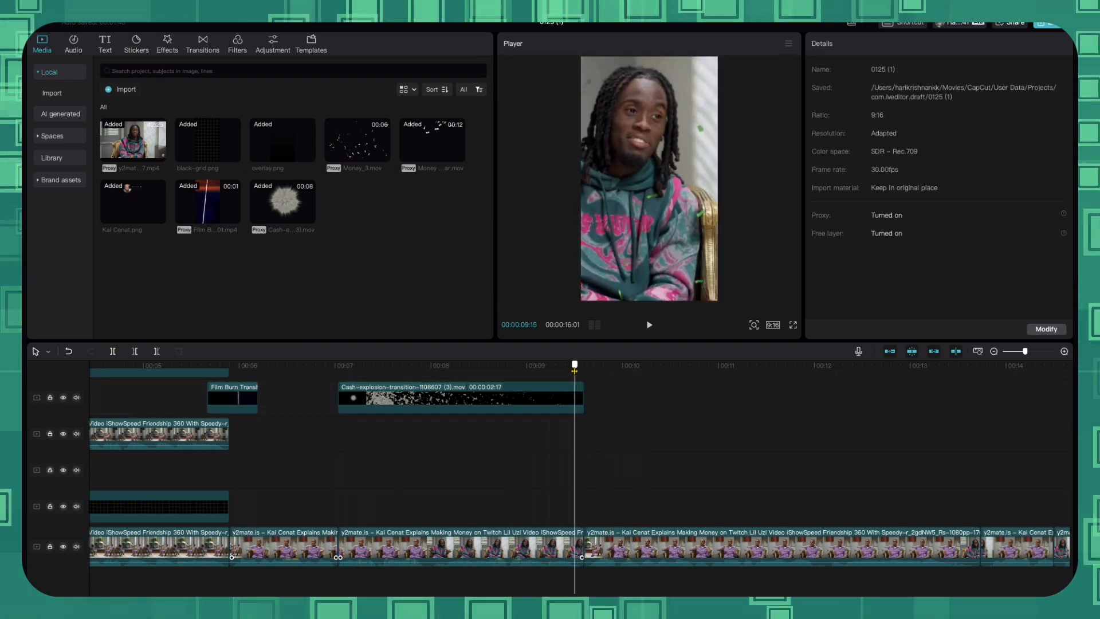
key(space)
key(space)
Add black-grid.png to the overlay track from 00:00:09:18 with a 0.8 s Fade In animation and preview it
click(599, 372)
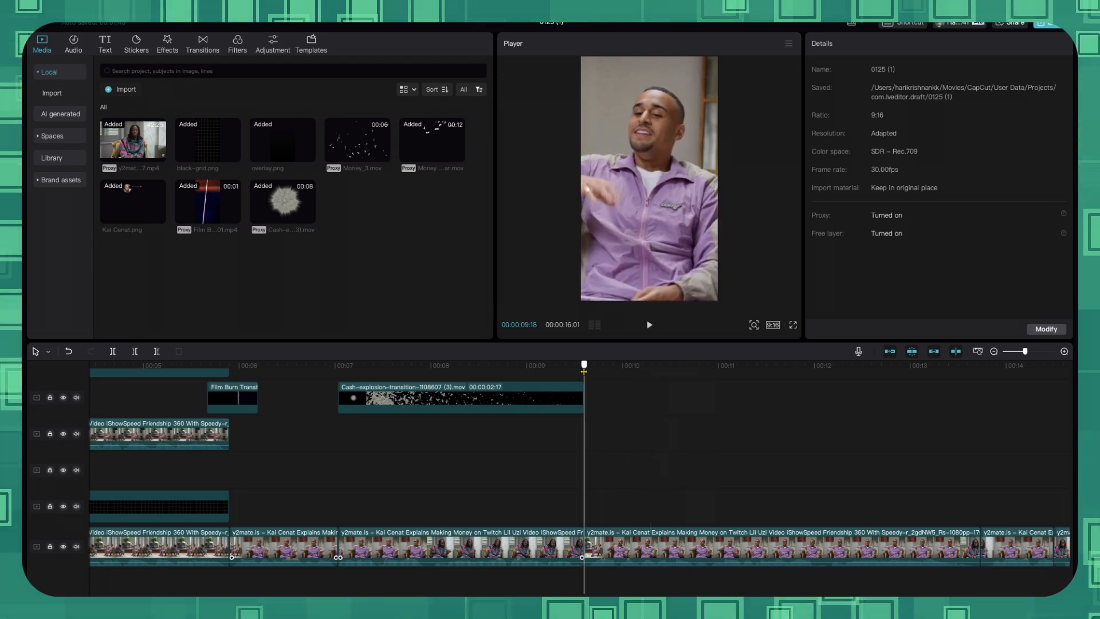
drag(206, 146, 585, 506)
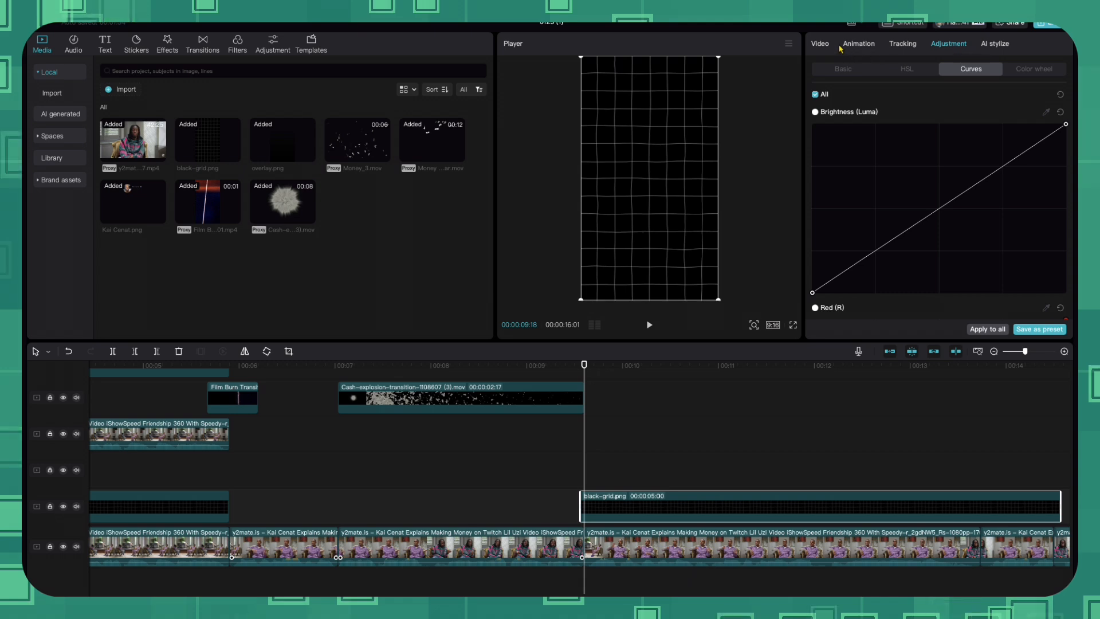
click(858, 44)
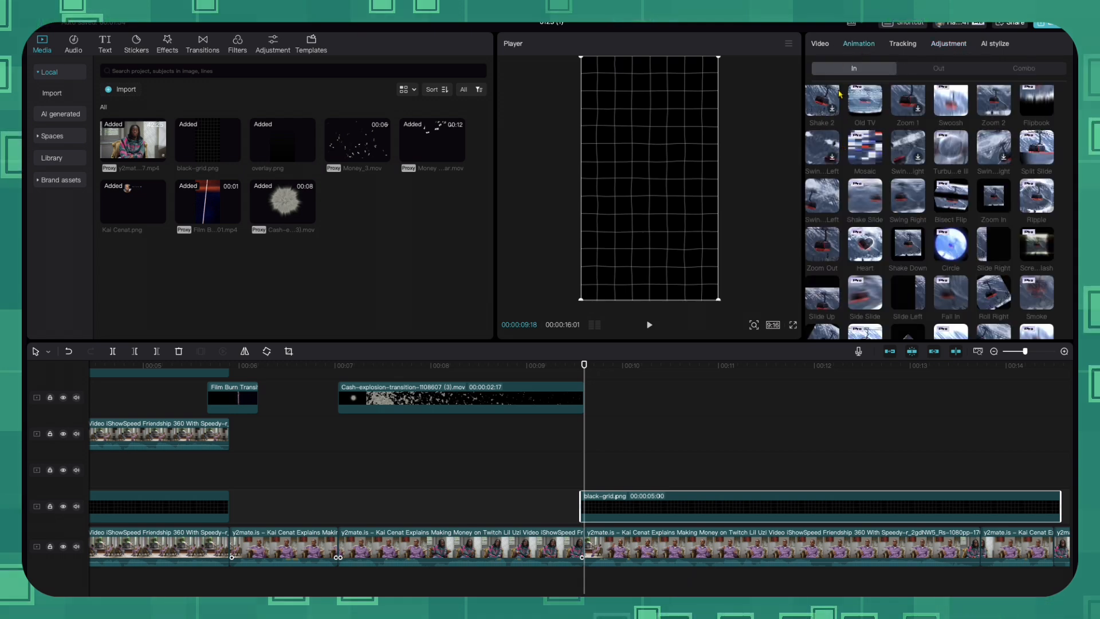
scroll(838, 109, up, 3)
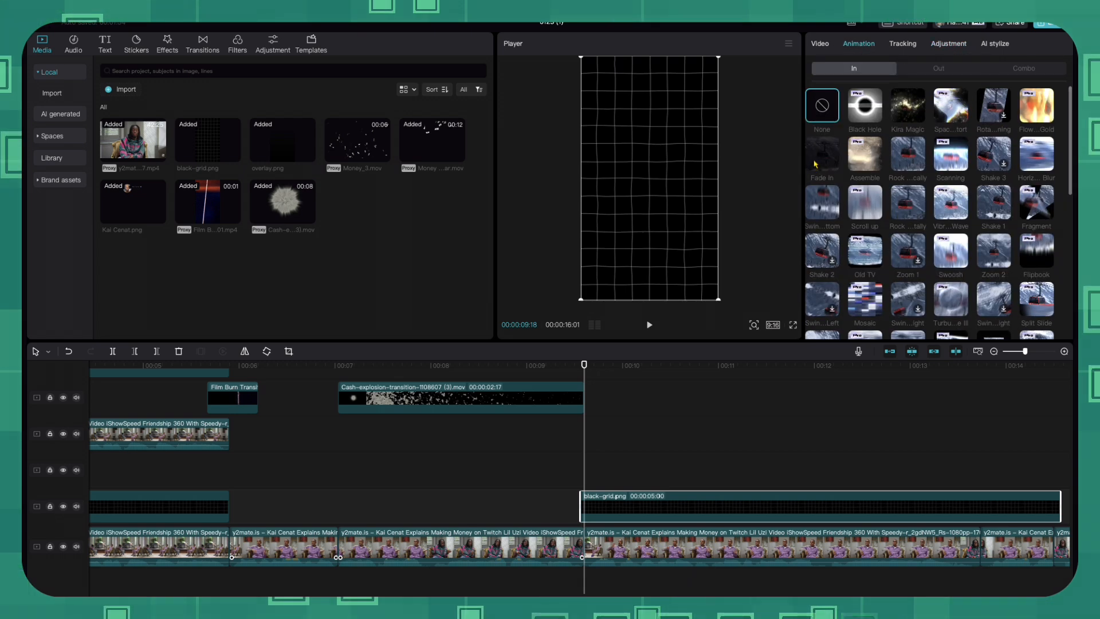
click(815, 164)
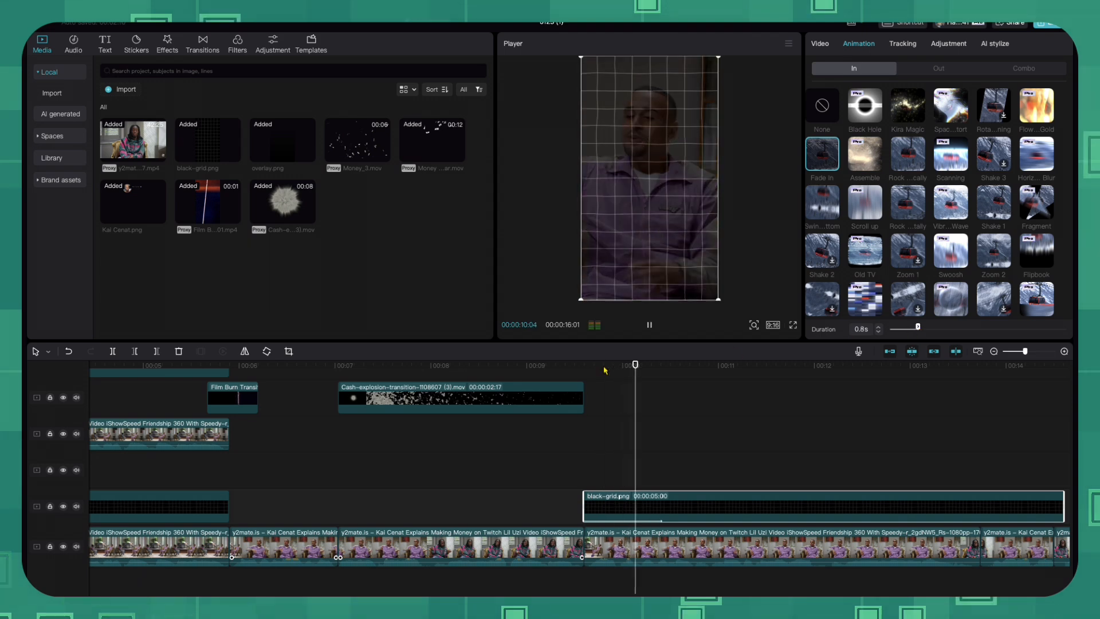
click(555, 367)
key(space)
key(space)
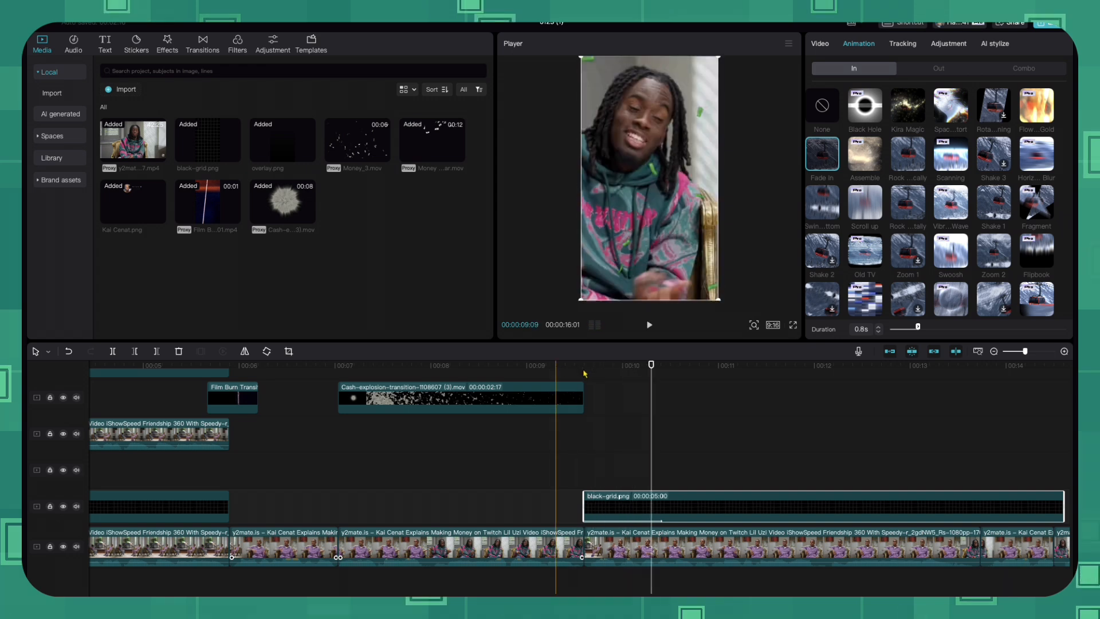
Add the red and white search bar sticker on its own track from 00:00:09:18 and scale it to 67% to fit the frame width
drag(650, 366, 584, 369)
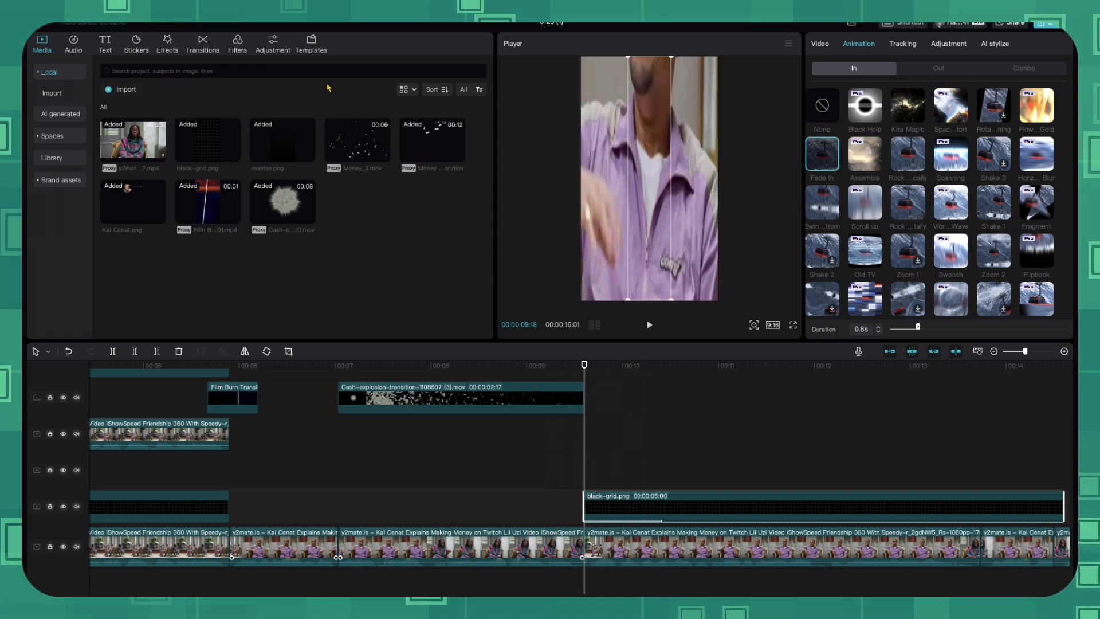
click(135, 51)
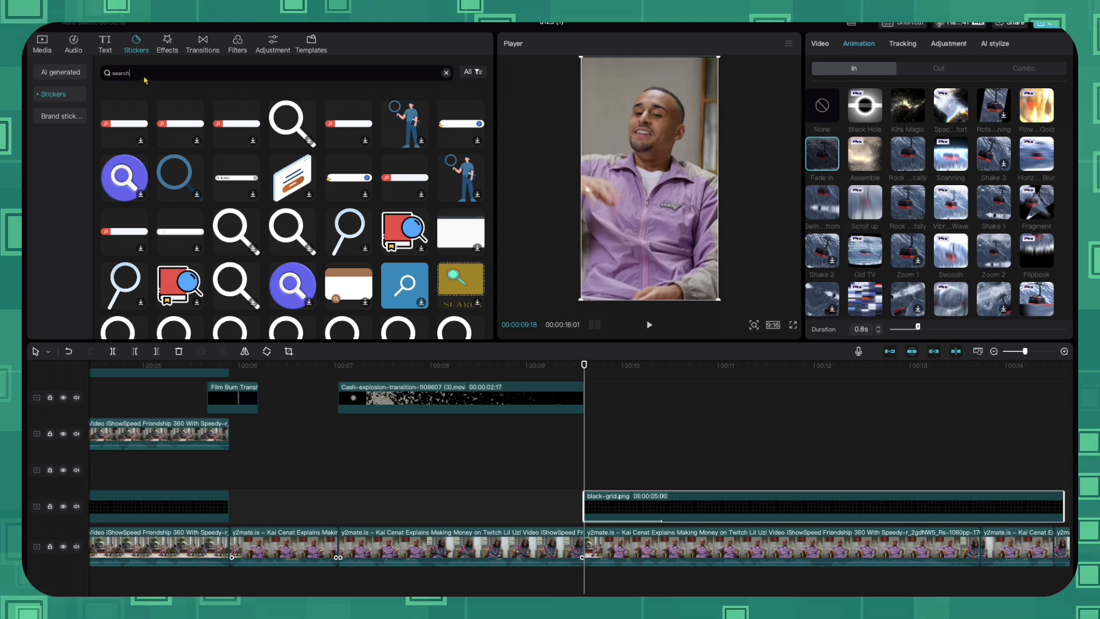
click(125, 74)
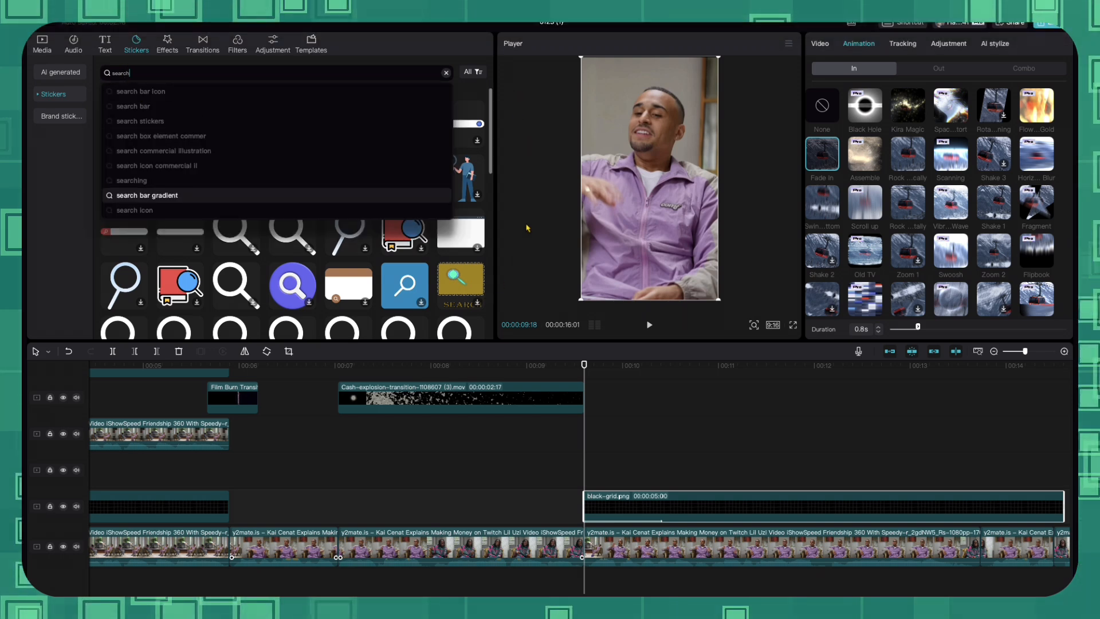
click(613, 232)
drag(124, 123, 590, 423)
drag(745, 195, 714, 186)
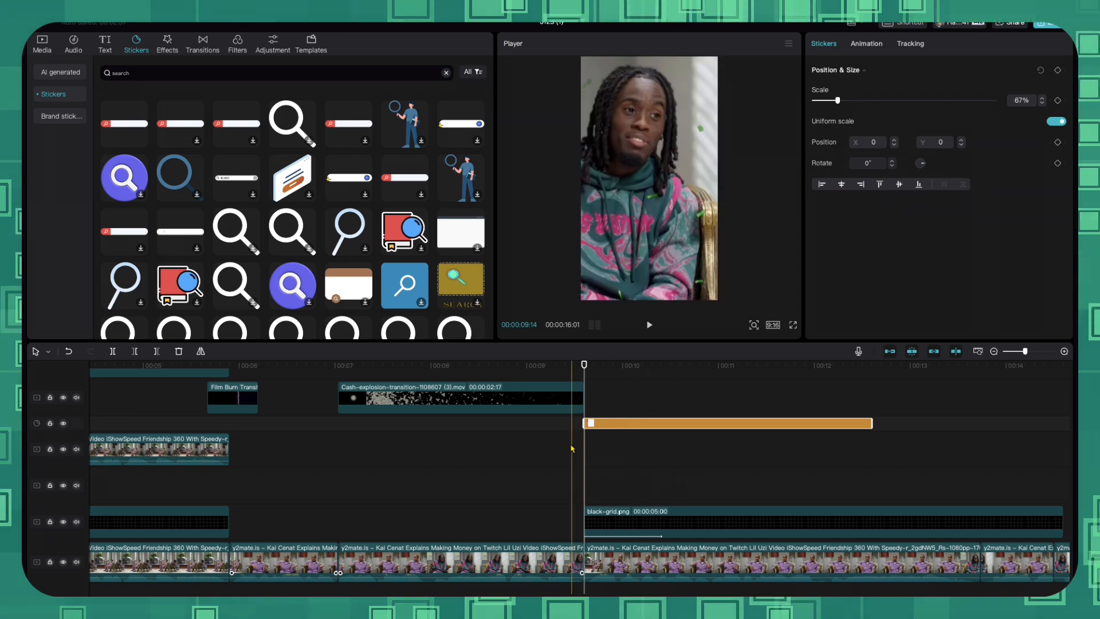
Shift the search bar sticker to start at about 00:00:10:06 and give it a 0.5 s Fade In animation
drag(590, 368, 654, 379)
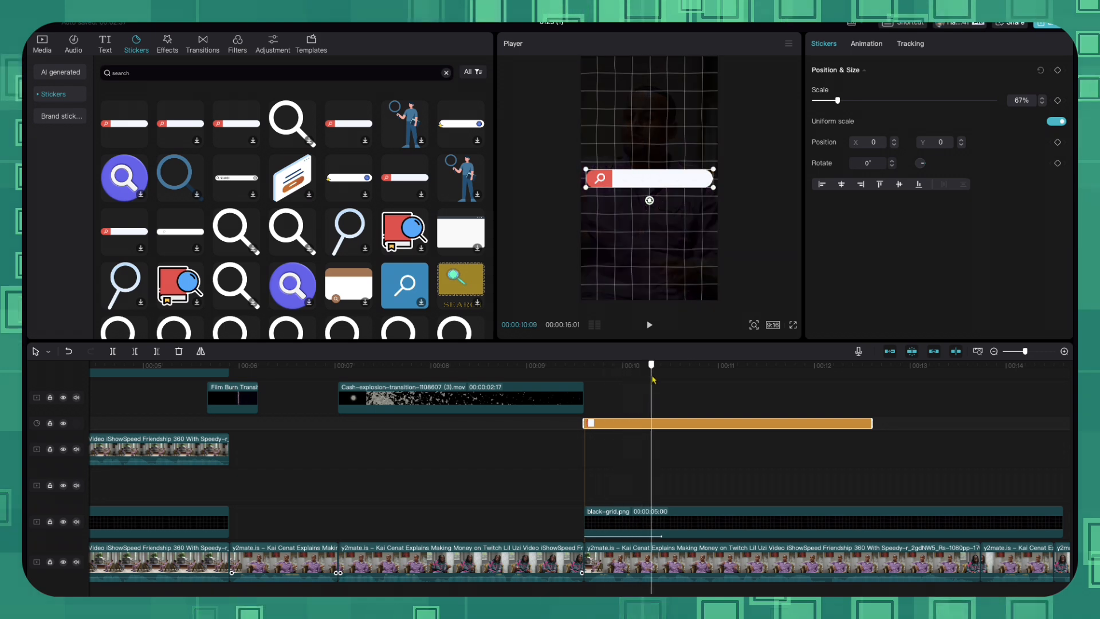
drag(626, 424, 685, 426)
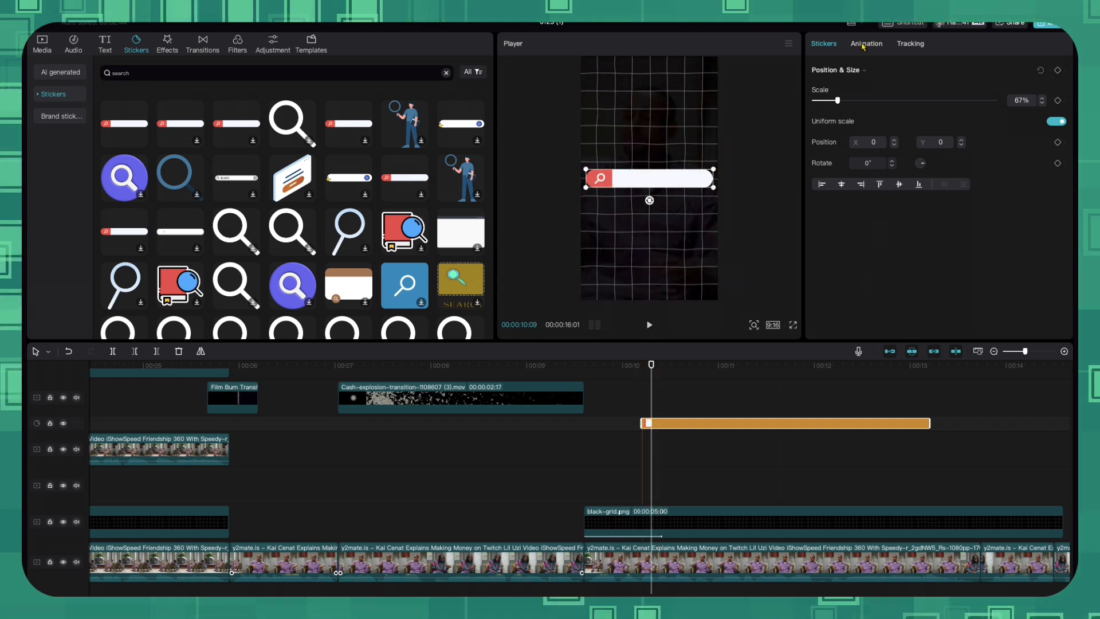
click(863, 45)
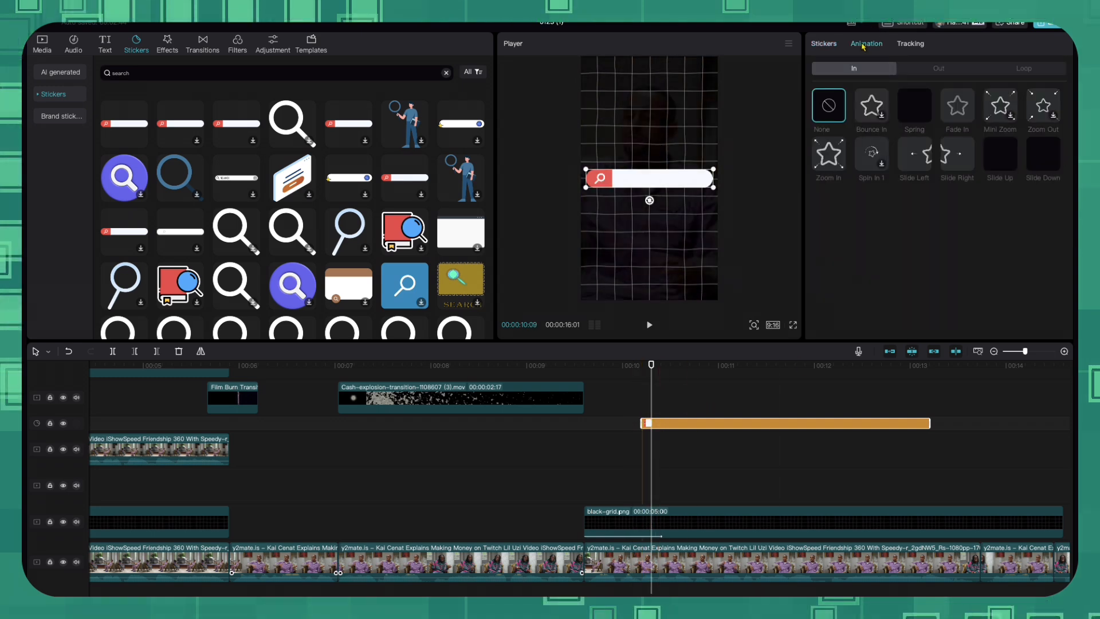
click(956, 114)
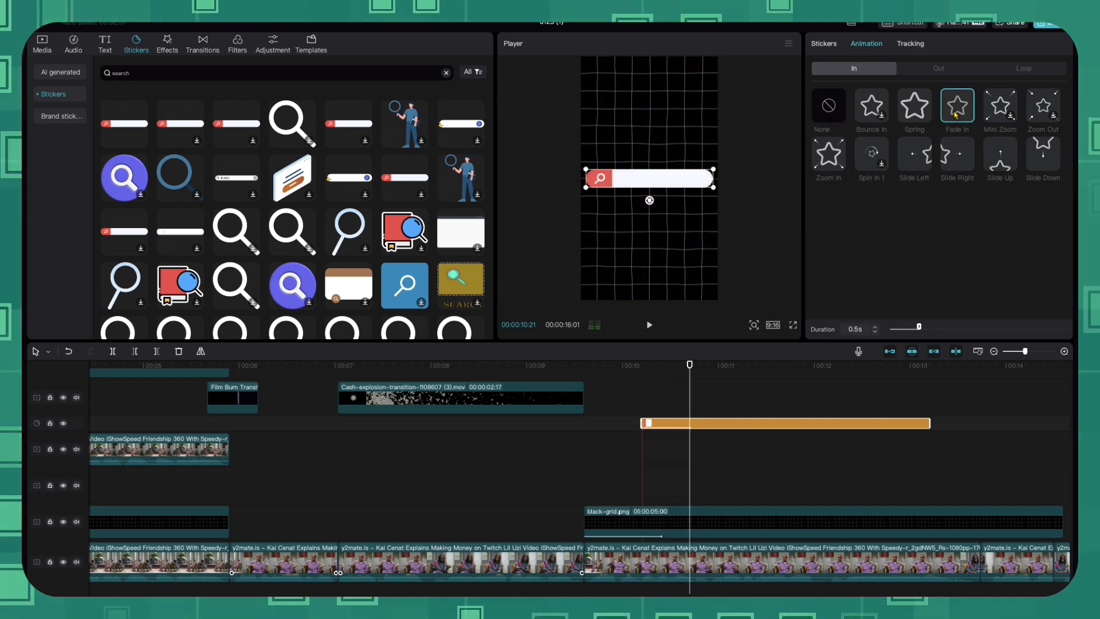
Move the search bar up to the upper part of the frame, shrink it slightly, and play back from 00:00:09:15
drag(648, 164, 649, 128)
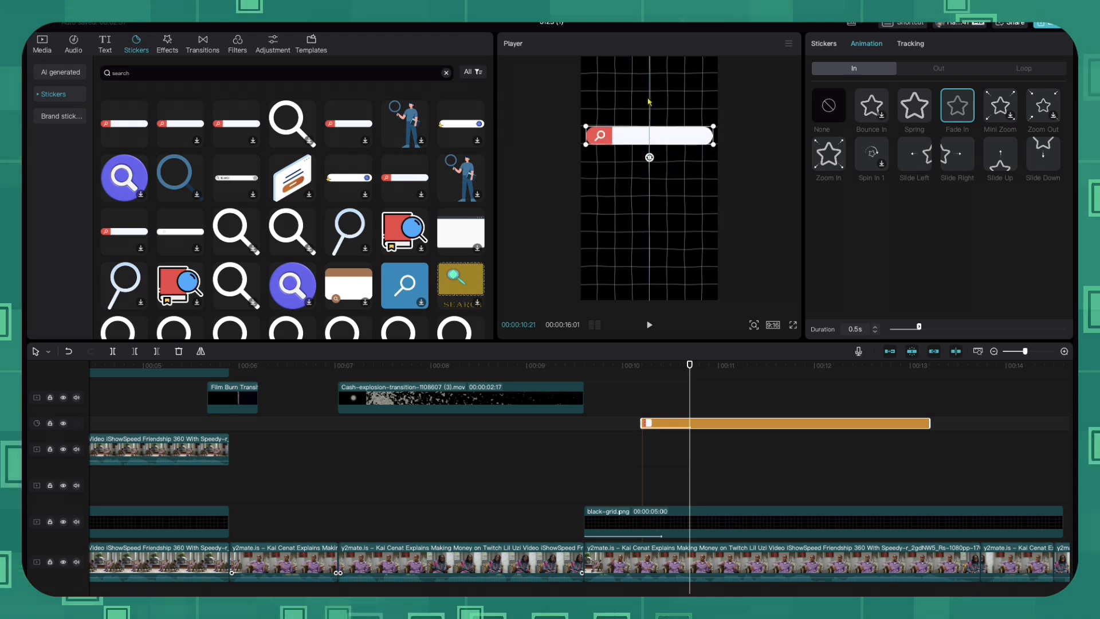
drag(648, 146, 645, 119)
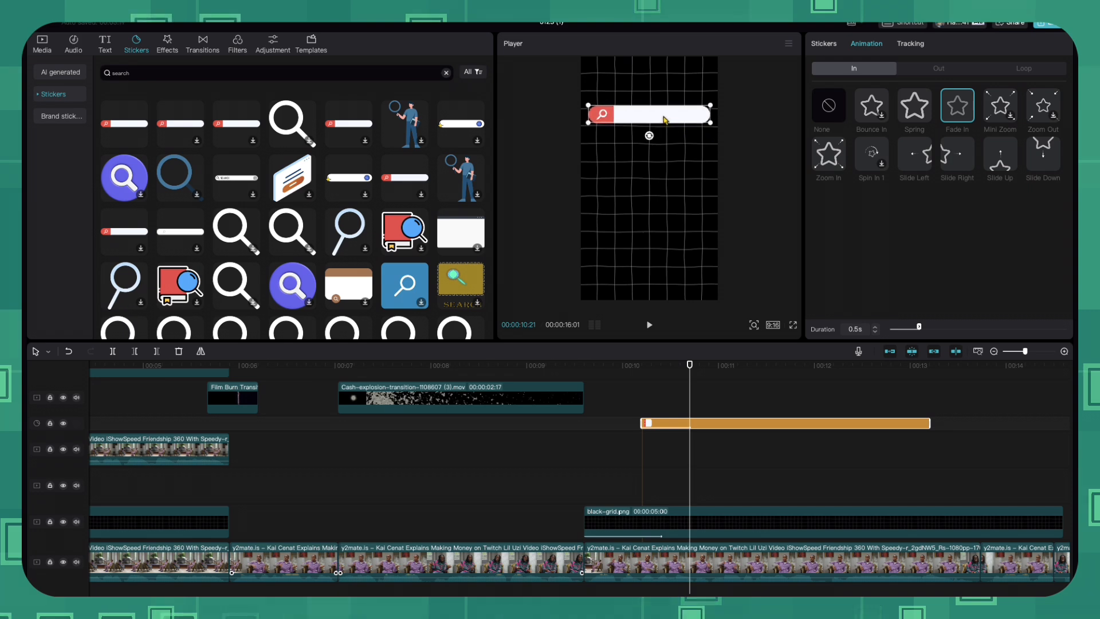
click(629, 408)
key(space)
click(575, 366)
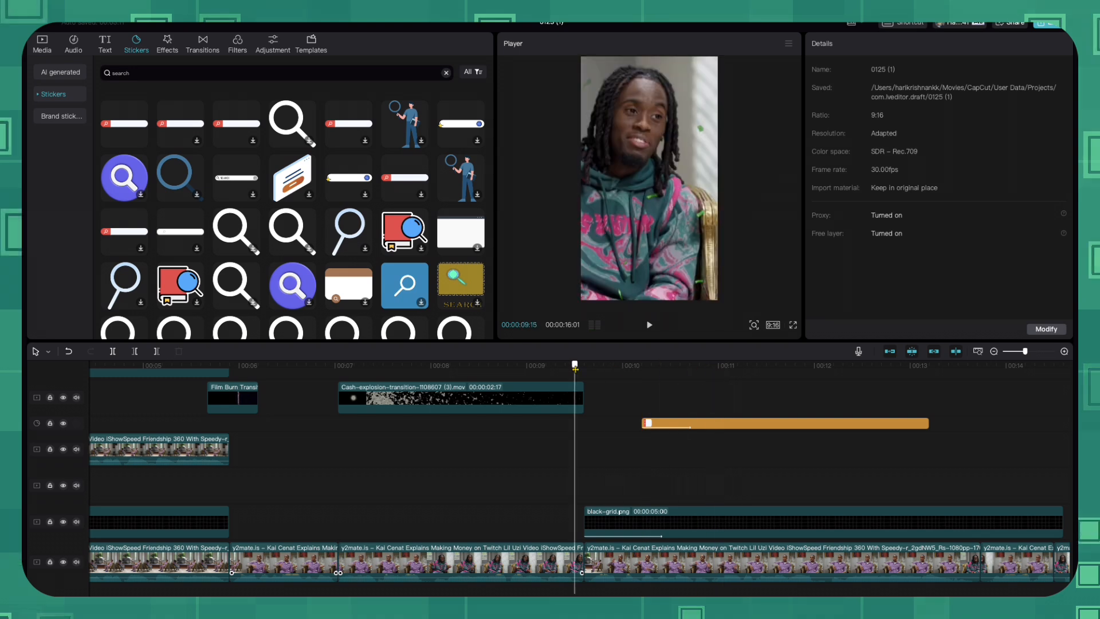
key(space)
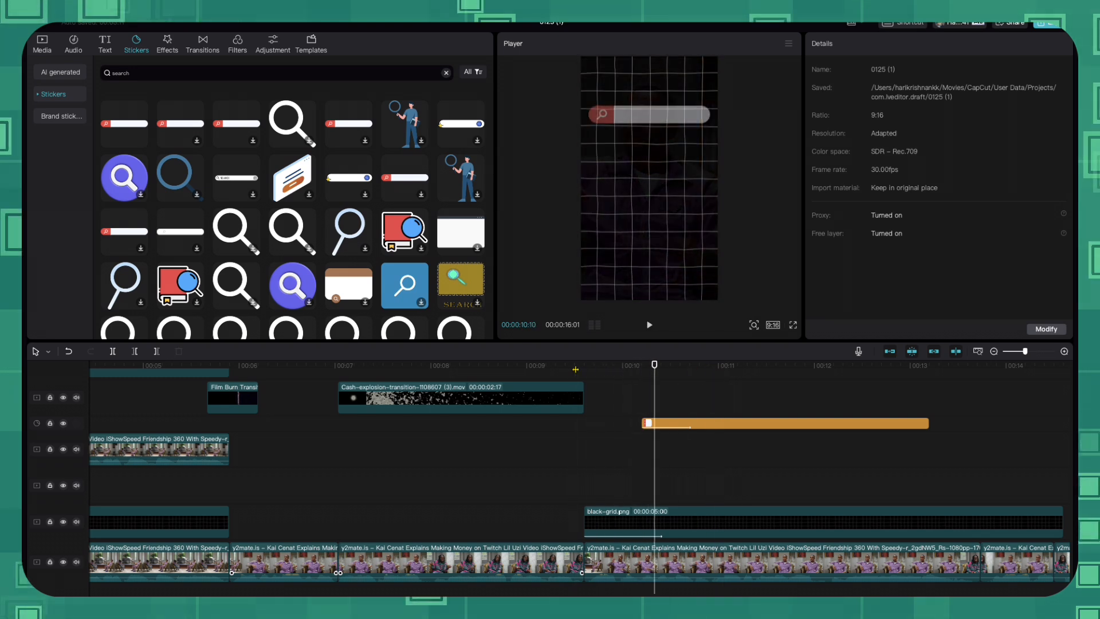
Shift the search bar sticker earlier to start at about 00:00:10:02 and play back its fade-in
drag(664, 424, 650, 425)
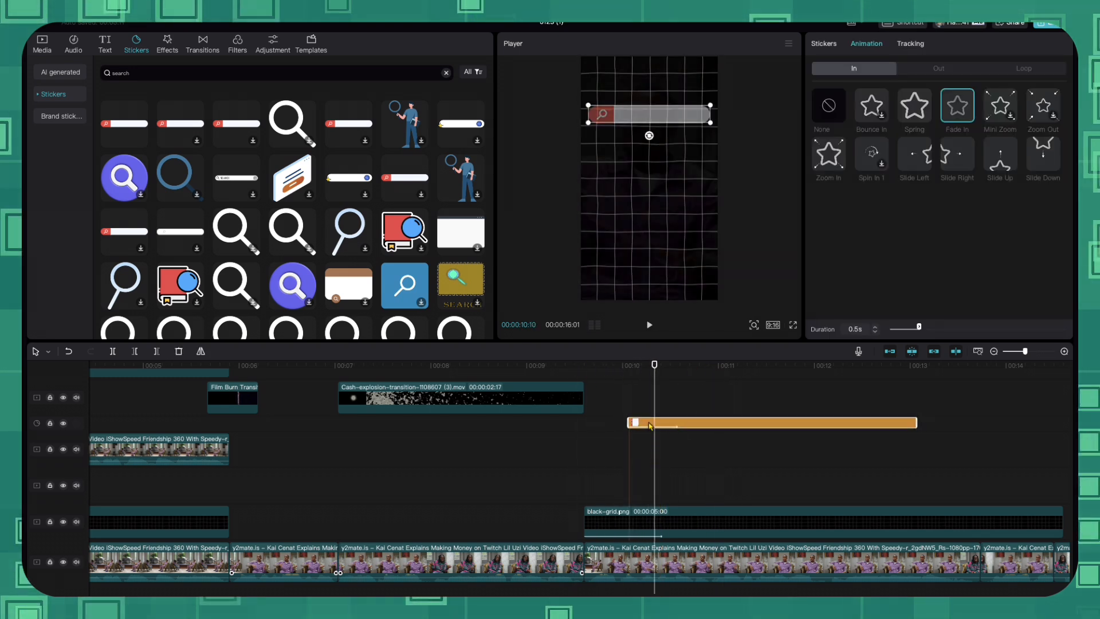
click(604, 413)
key(space)
key(space)
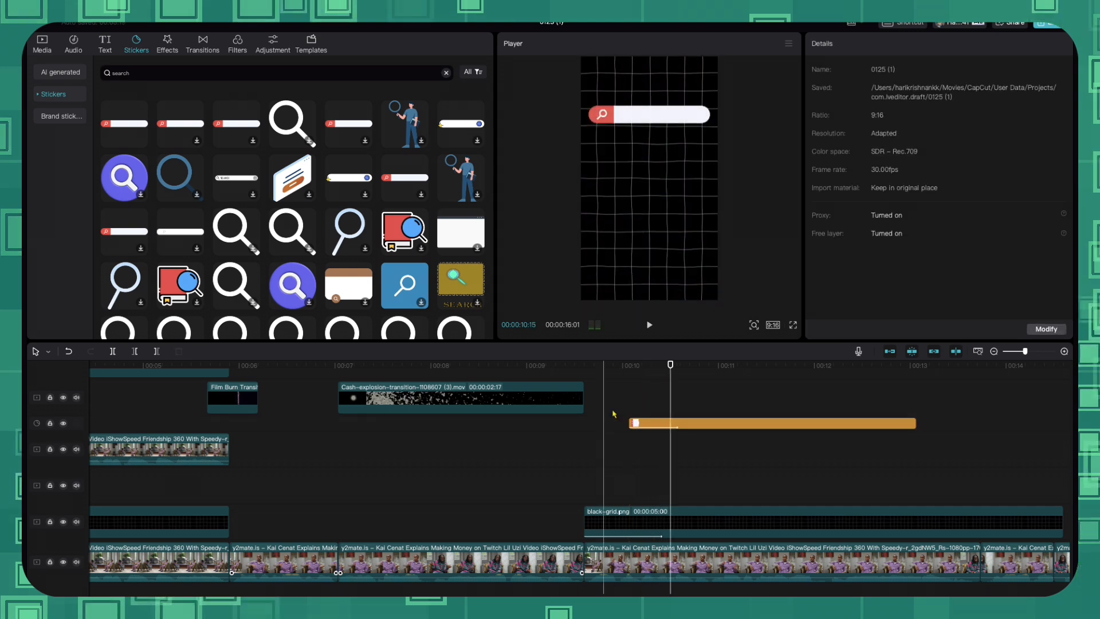
Add a default text clip on a track above the search bar sticker and trim its start to 00:00:10:09
click(636, 423)
click(105, 43)
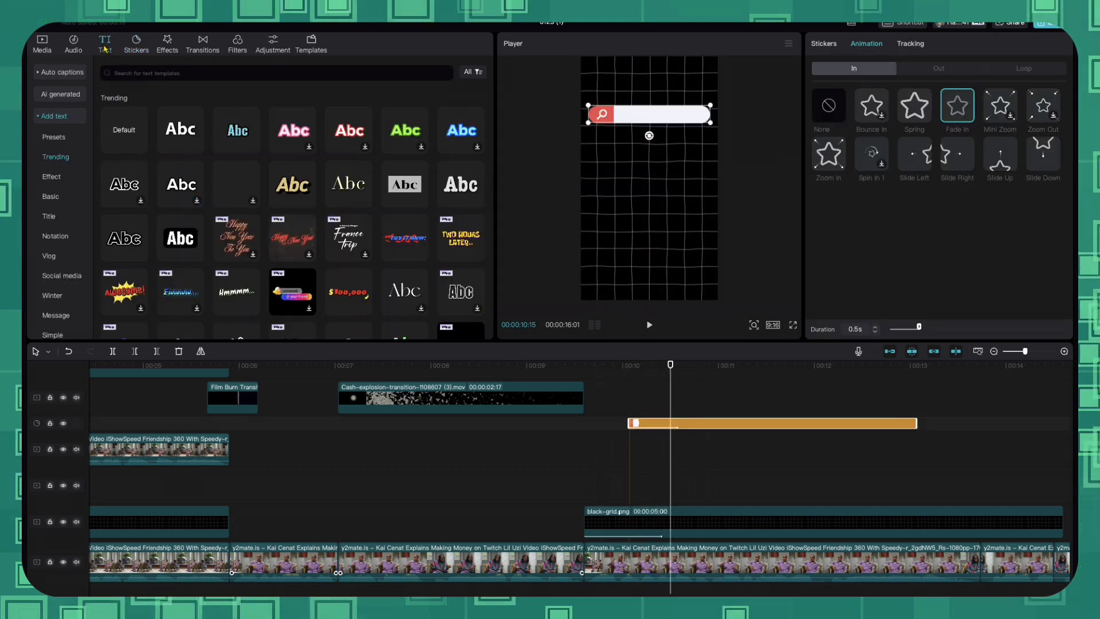
drag(120, 130, 638, 425)
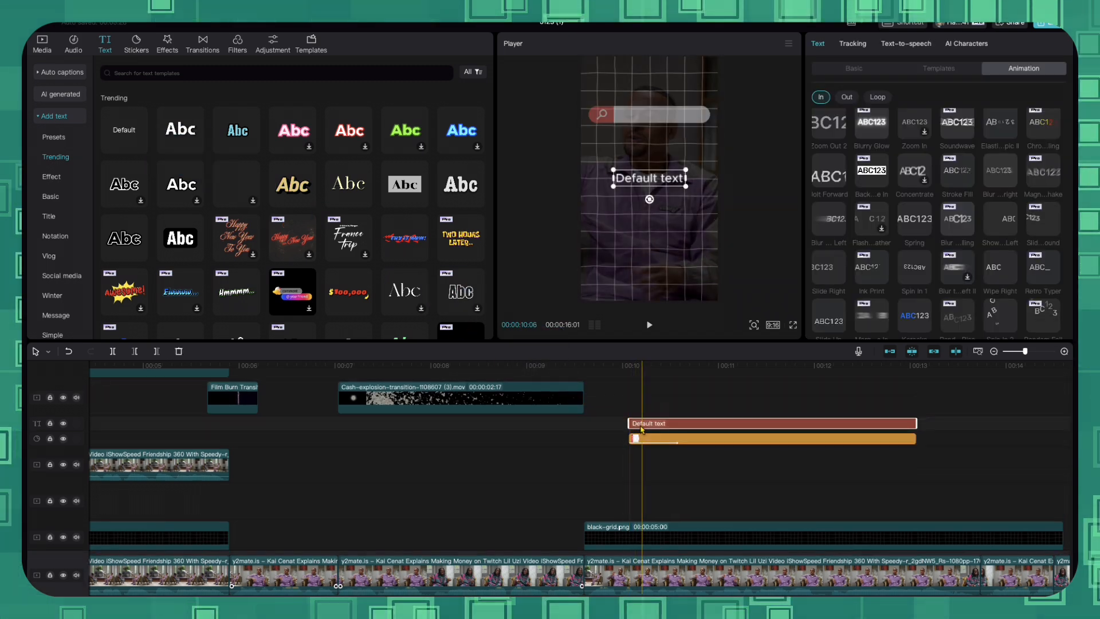
click(629, 363)
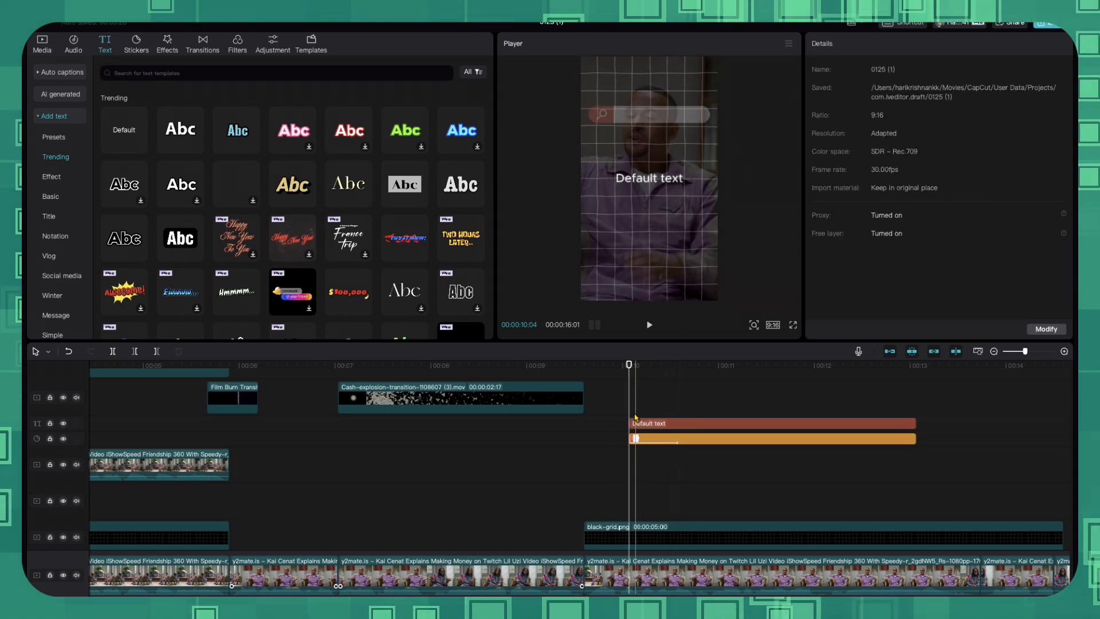
drag(629, 362, 652, 363)
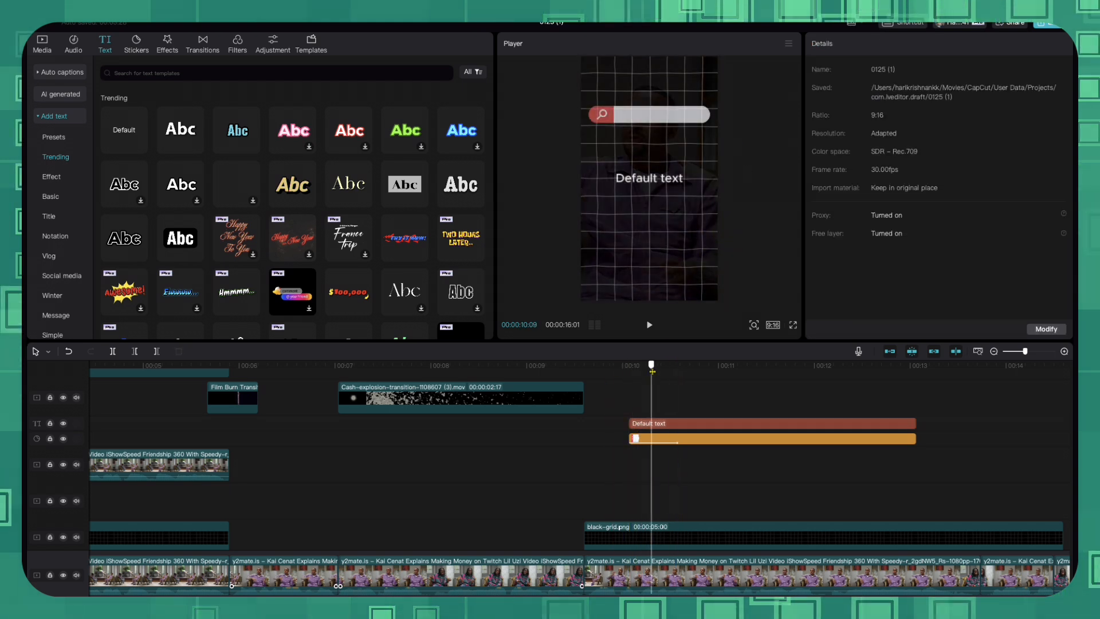
click(635, 425)
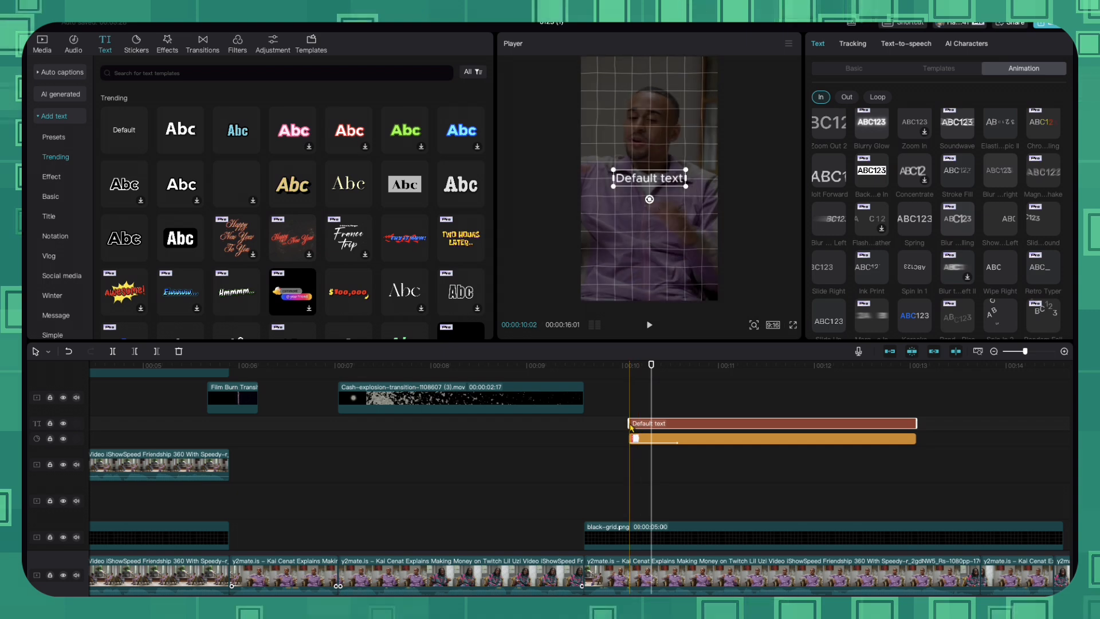
drag(630, 426, 662, 429)
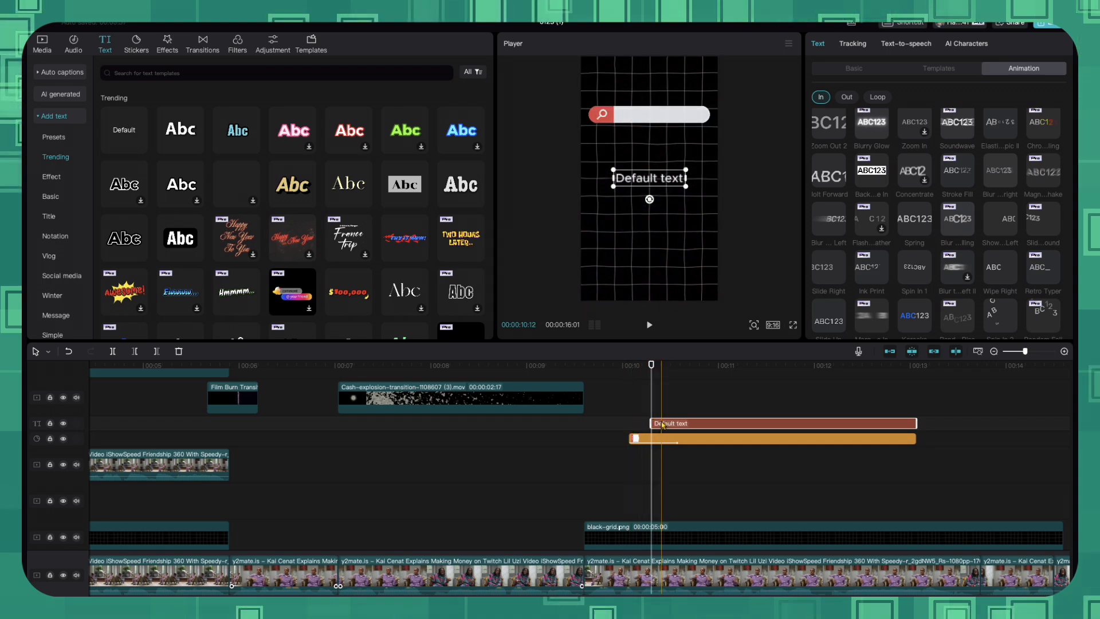
Replace the default text with "Kai cenat net worth"
click(856, 69)
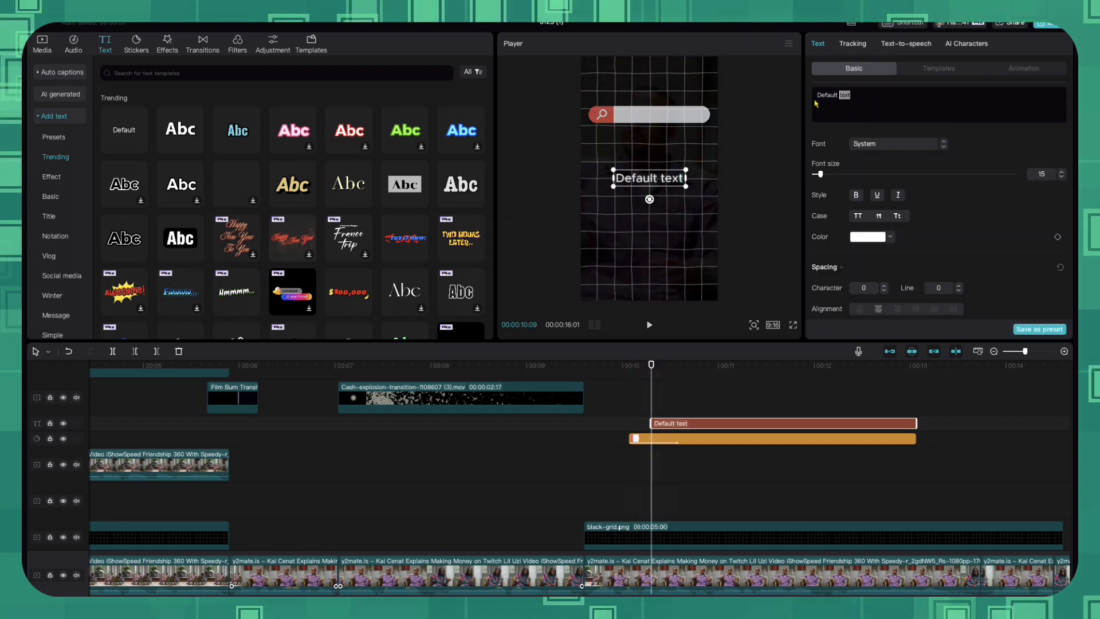
text(Kai )
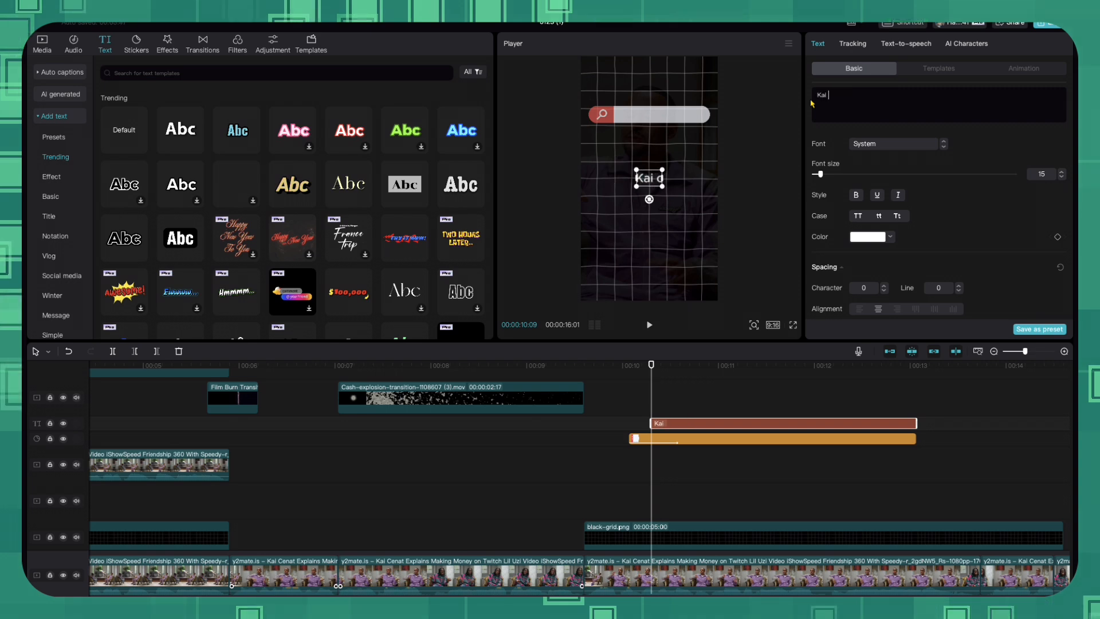
text(cenat n)
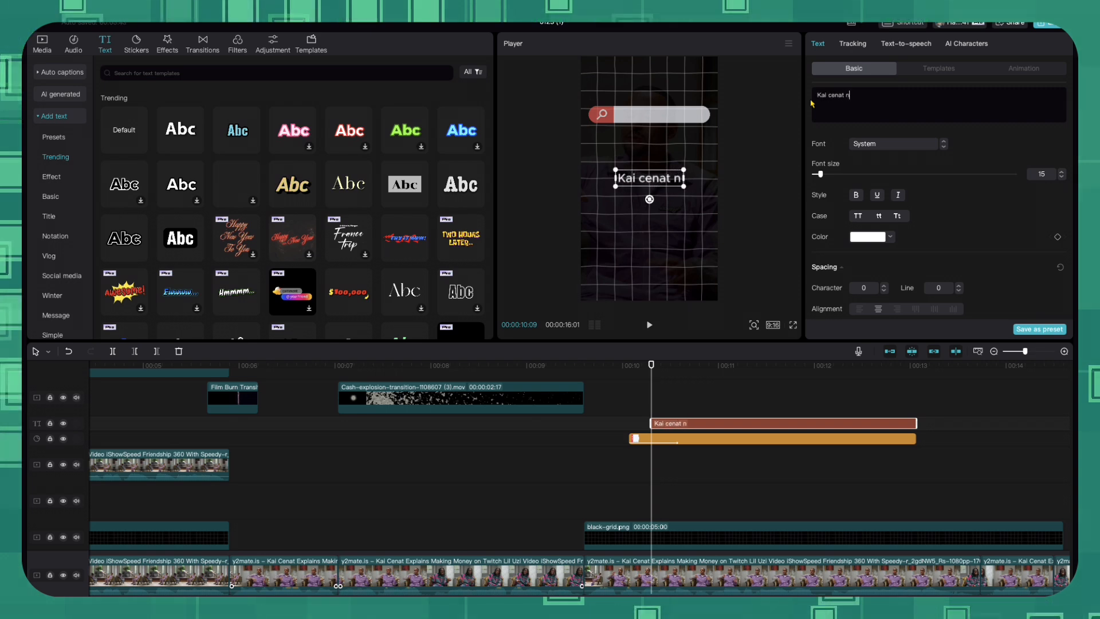
text(et worth)
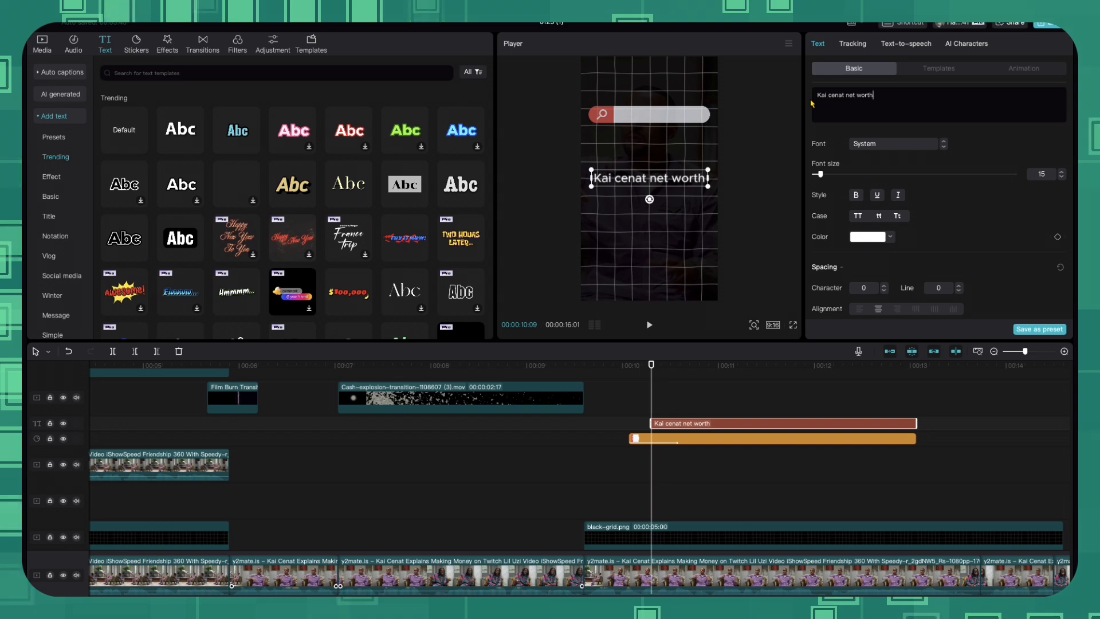
Color the text black (000000), shrink it, and place it inside the white area of the search bar
click(890, 238)
drag(824, 253, 827, 318)
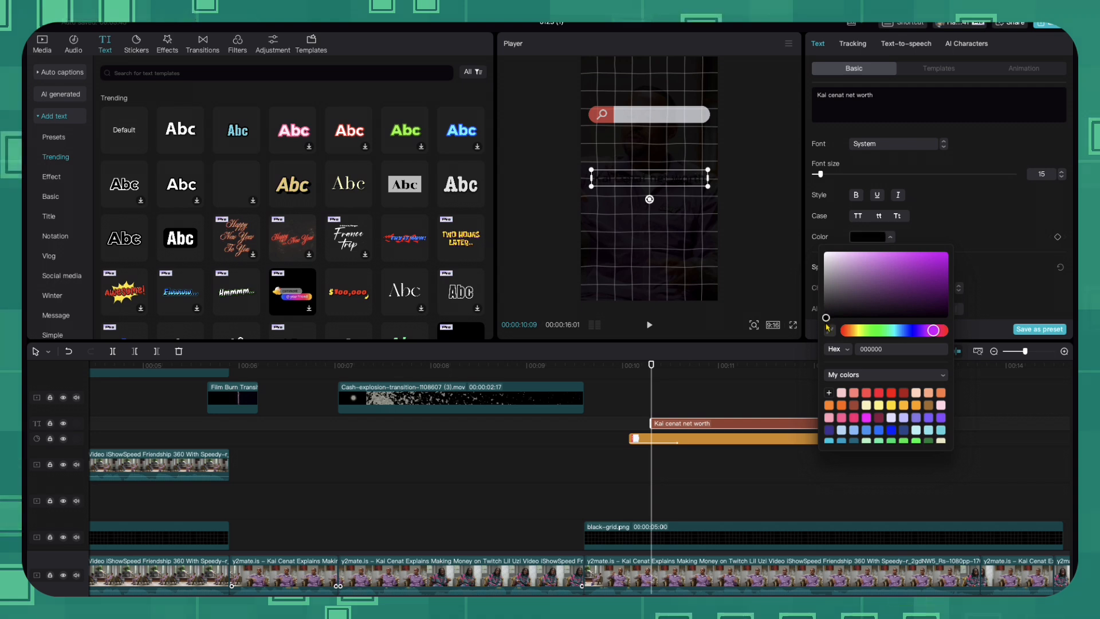
drag(682, 181, 707, 124)
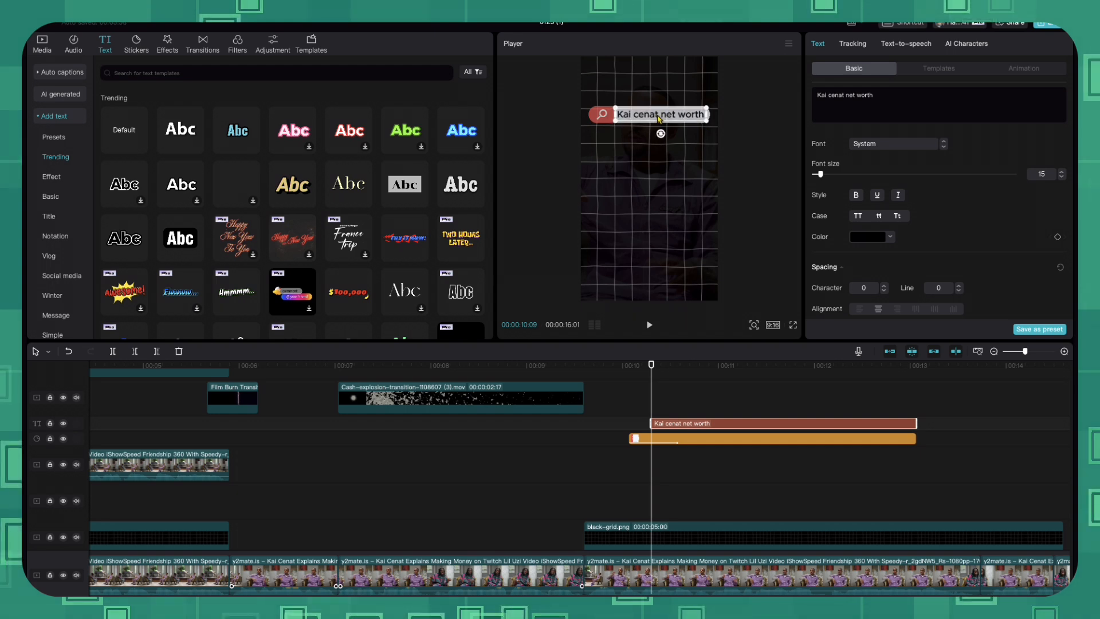
Apply the Typewriter entrance animation to the "Kai cenat net worth" text and play it back from just before the search bar
click(620, 398)
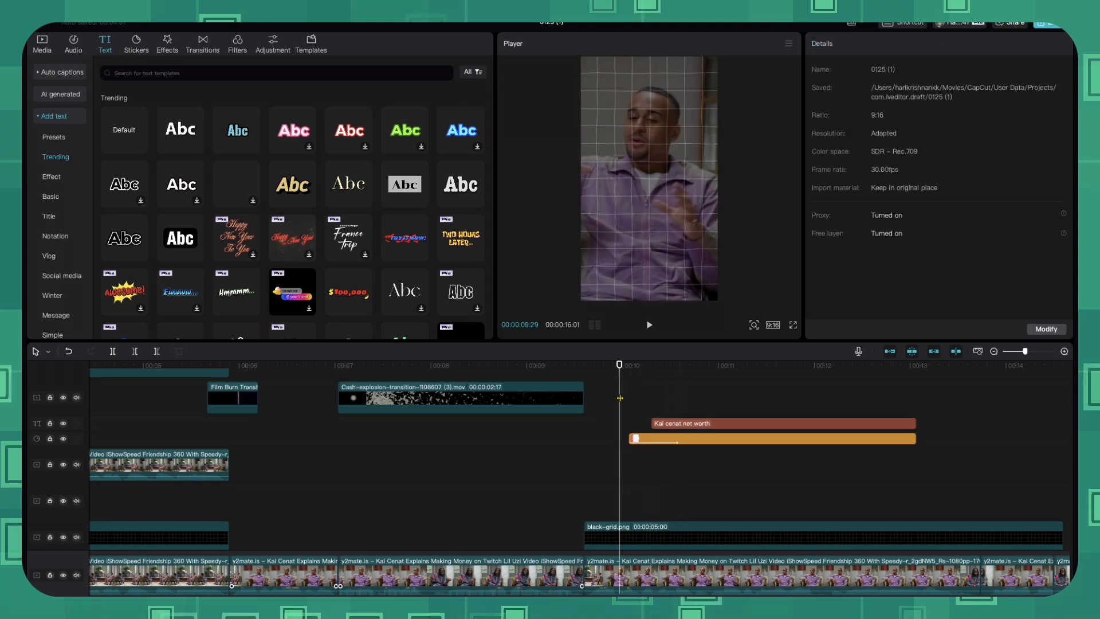
key(space)
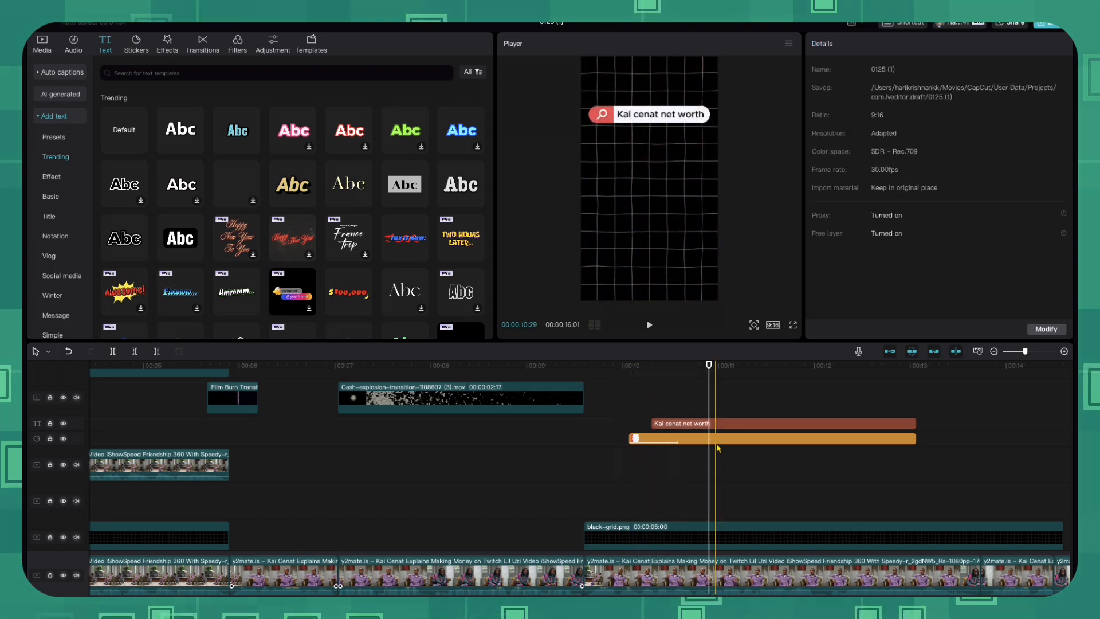
drag(707, 367, 654, 368)
click(678, 424)
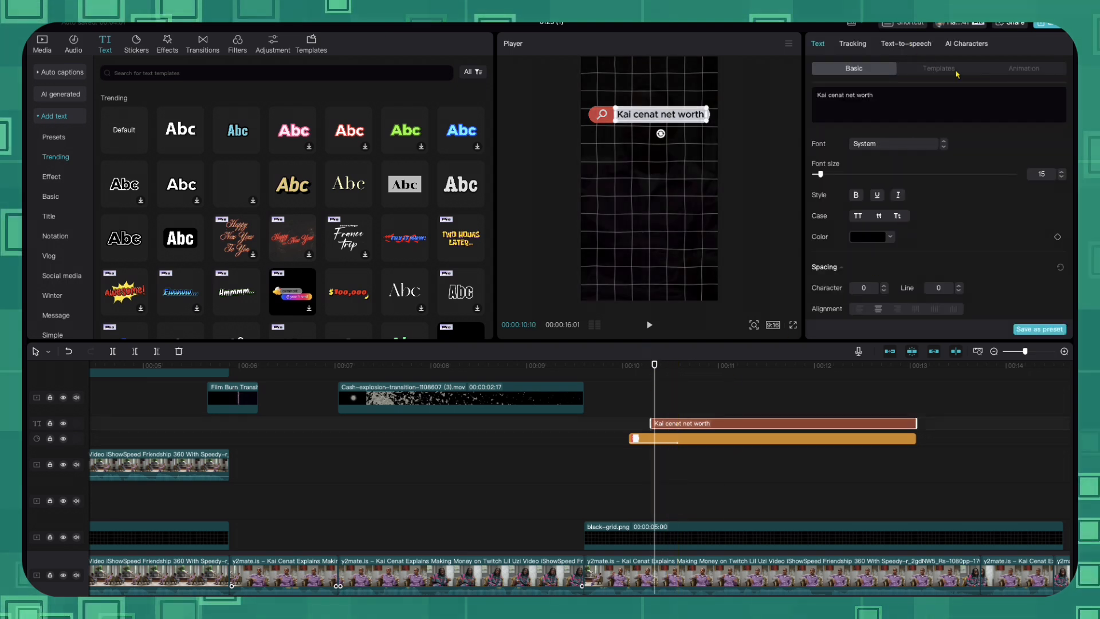
click(1024, 69)
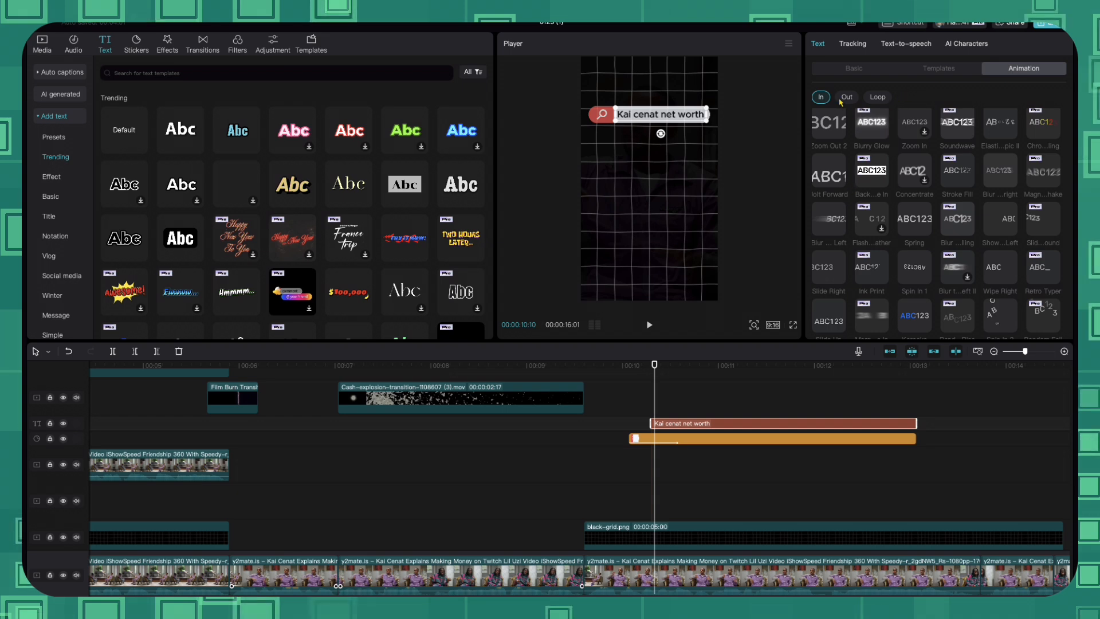
scroll(848, 187, up, 5)
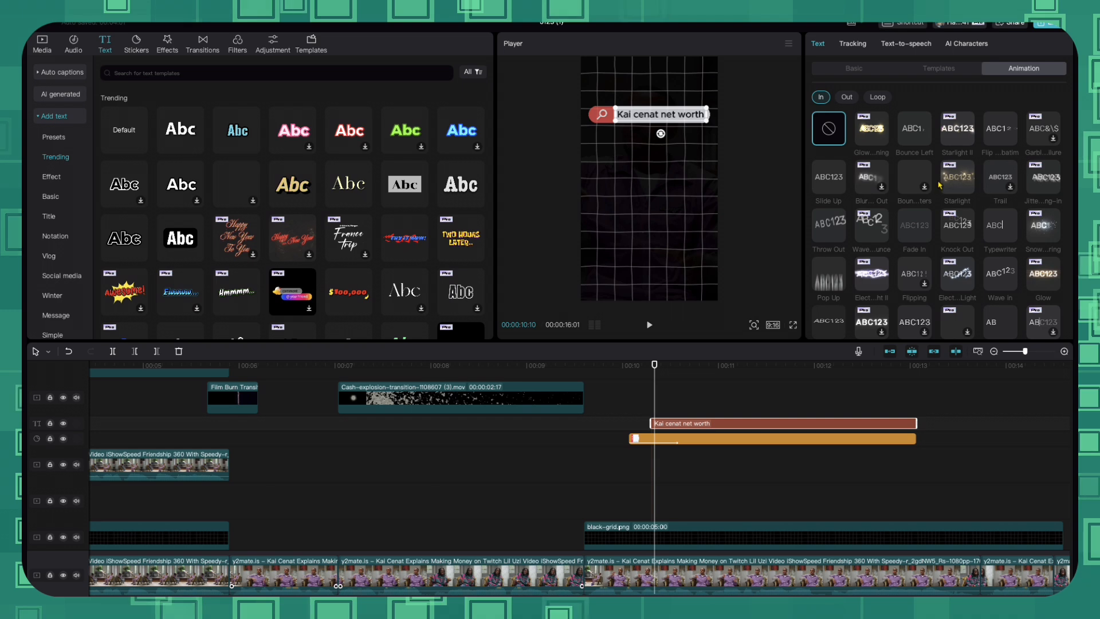
click(1000, 226)
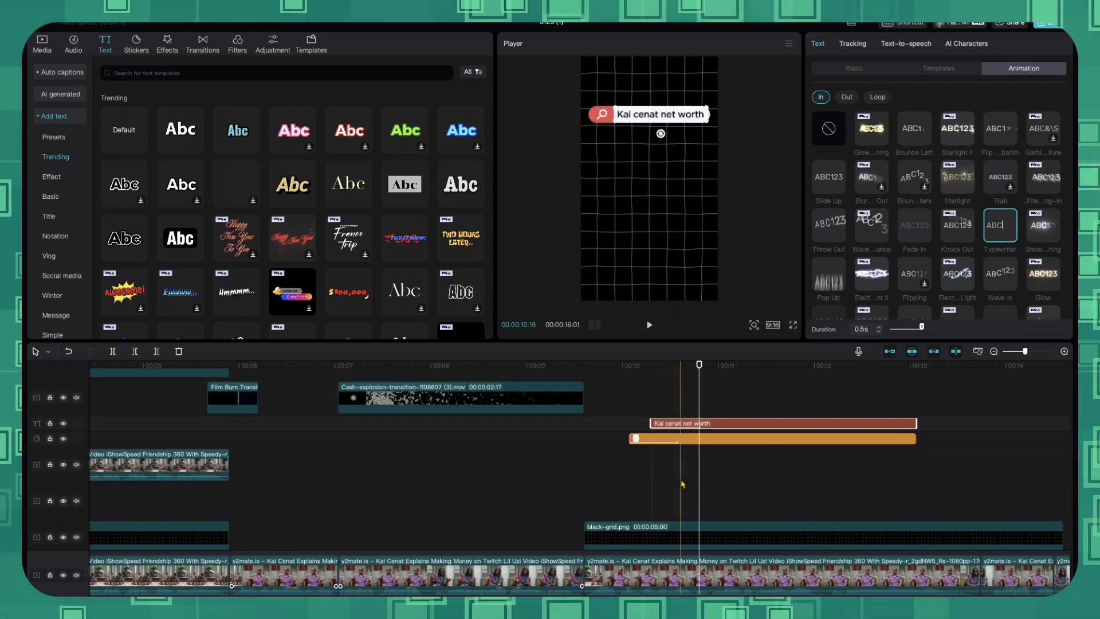
click(613, 406)
key(space)
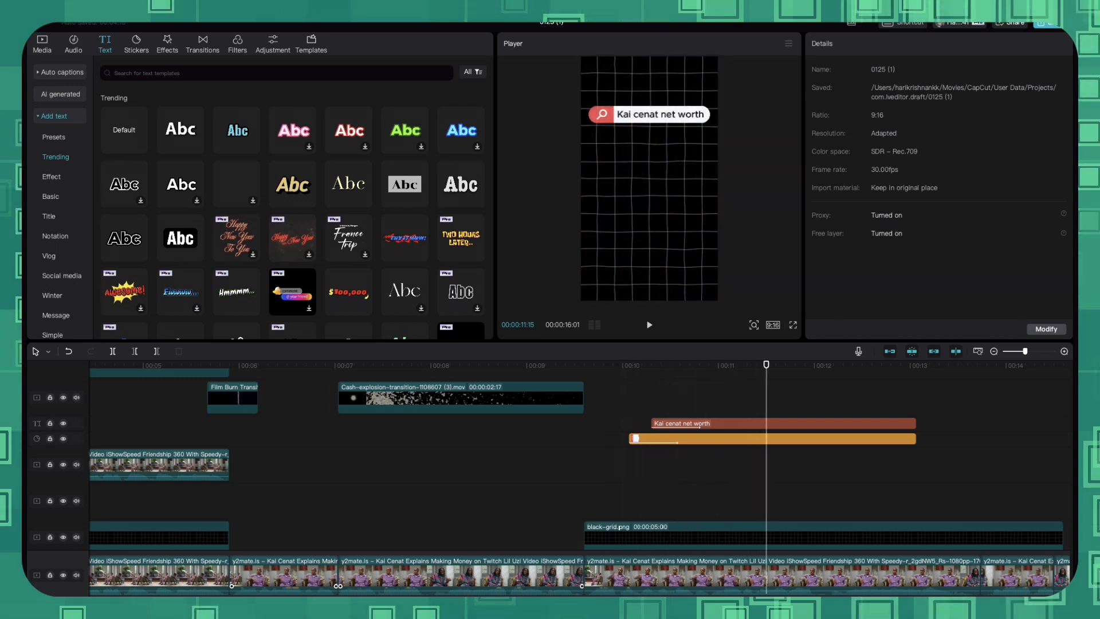
Trim the ends of the "Kai cenat net worth" text and the search bar sticker to 00:00:11:16
click(827, 365)
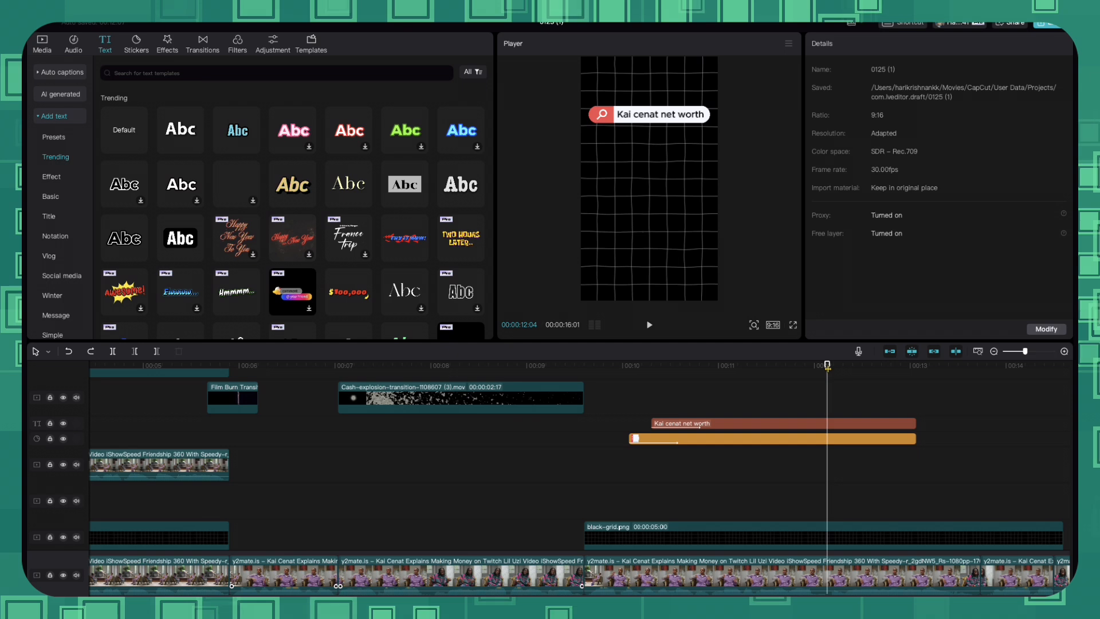
click(814, 365)
drag(785, 367, 705, 368)
key(space)
key(space)
drag(784, 366, 769, 369)
click(906, 423)
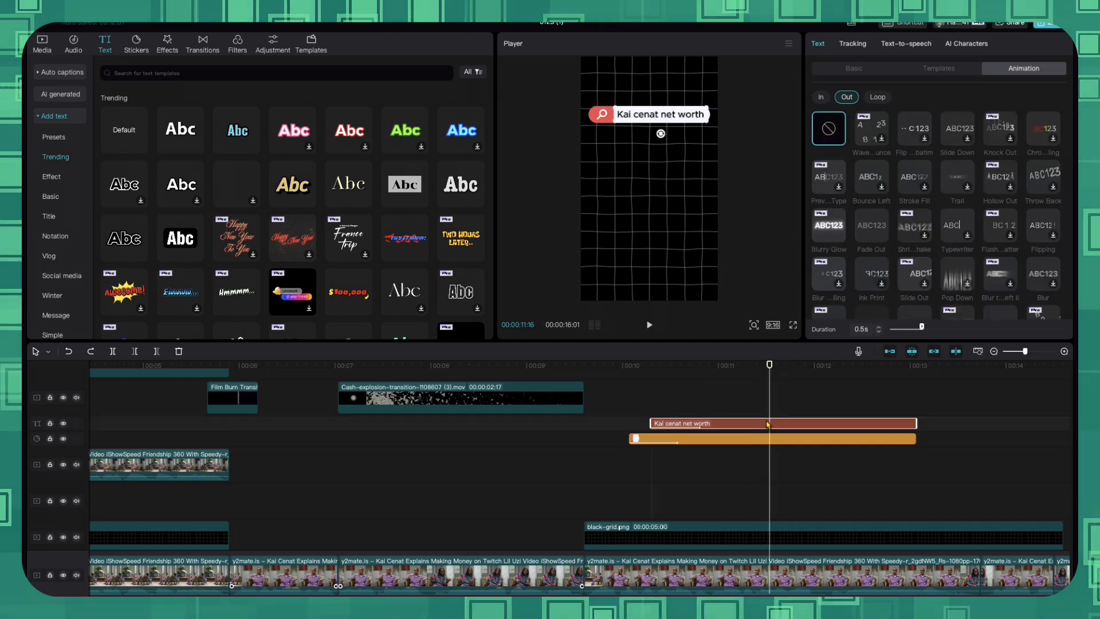
drag(913, 422, 771, 425)
click(914, 439)
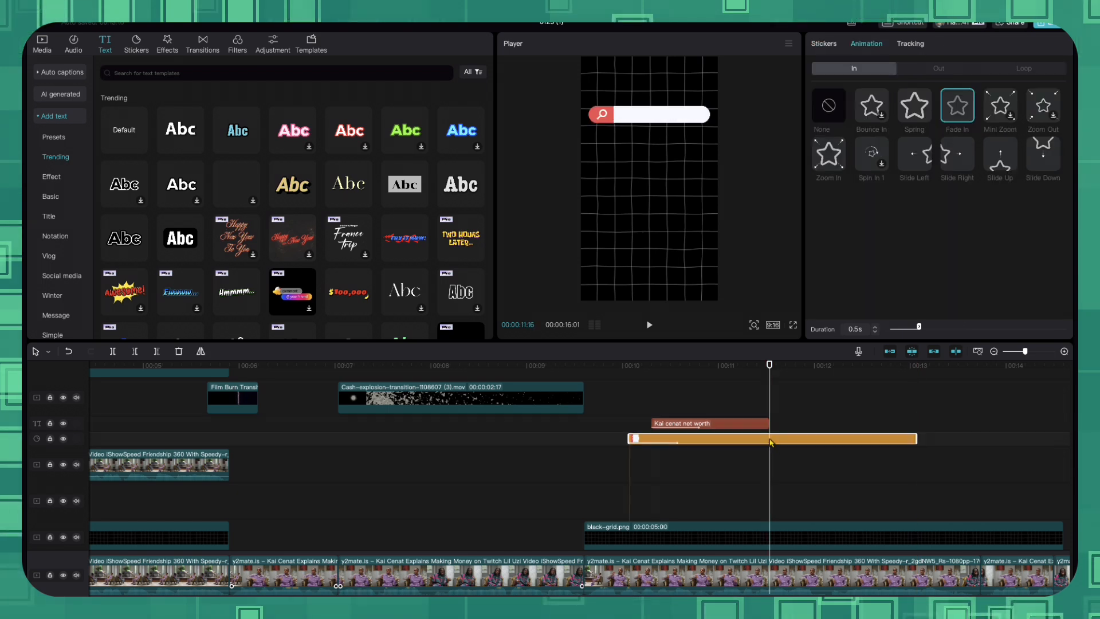
drag(916, 439, 769, 437)
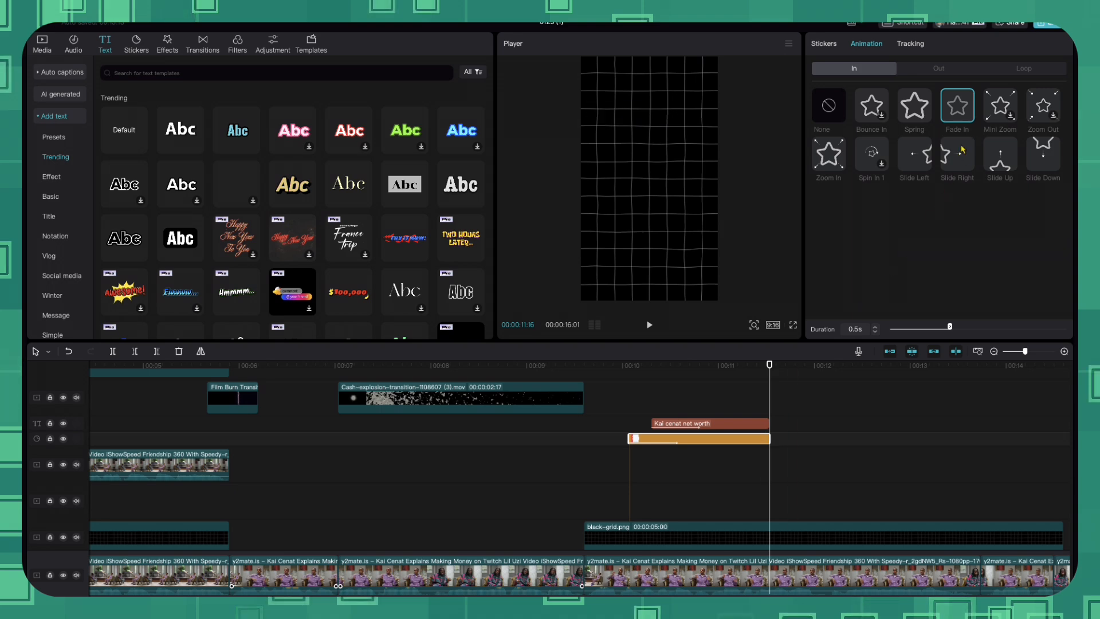
Give the search bar sticker a Slide Right exit animation and its text a Fade Out exit animation, and play them back
key(ctrl+z)
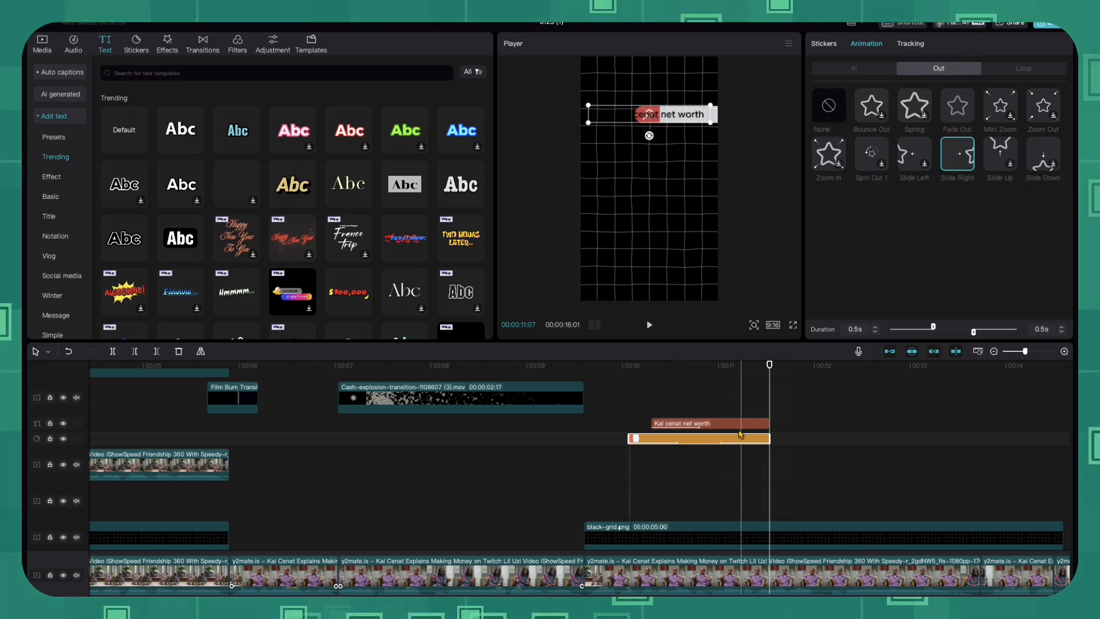
click(739, 423)
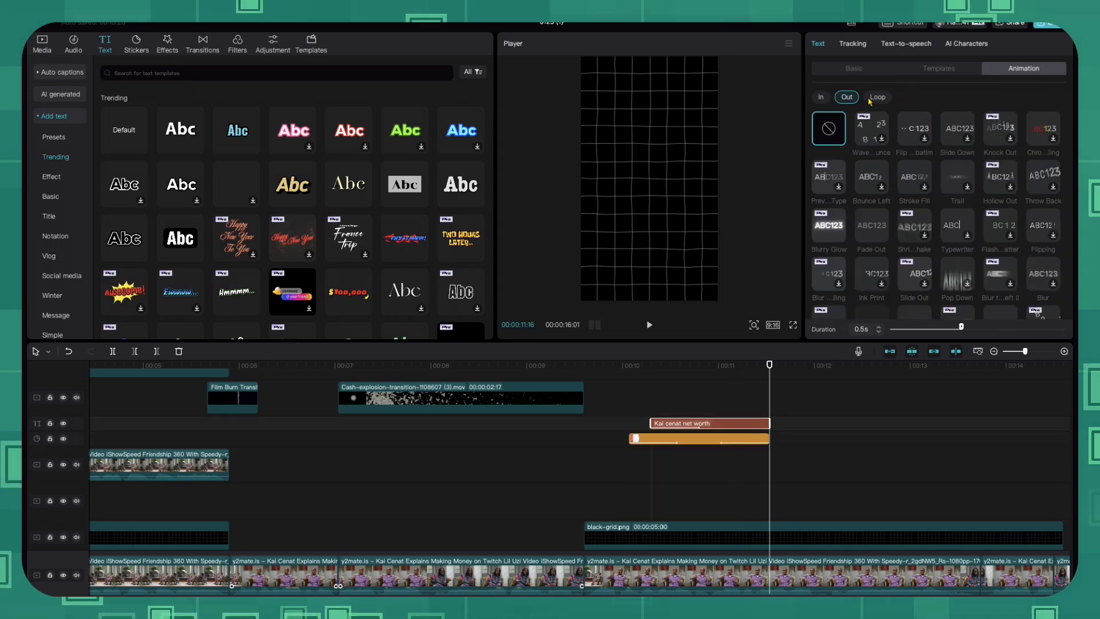
click(879, 231)
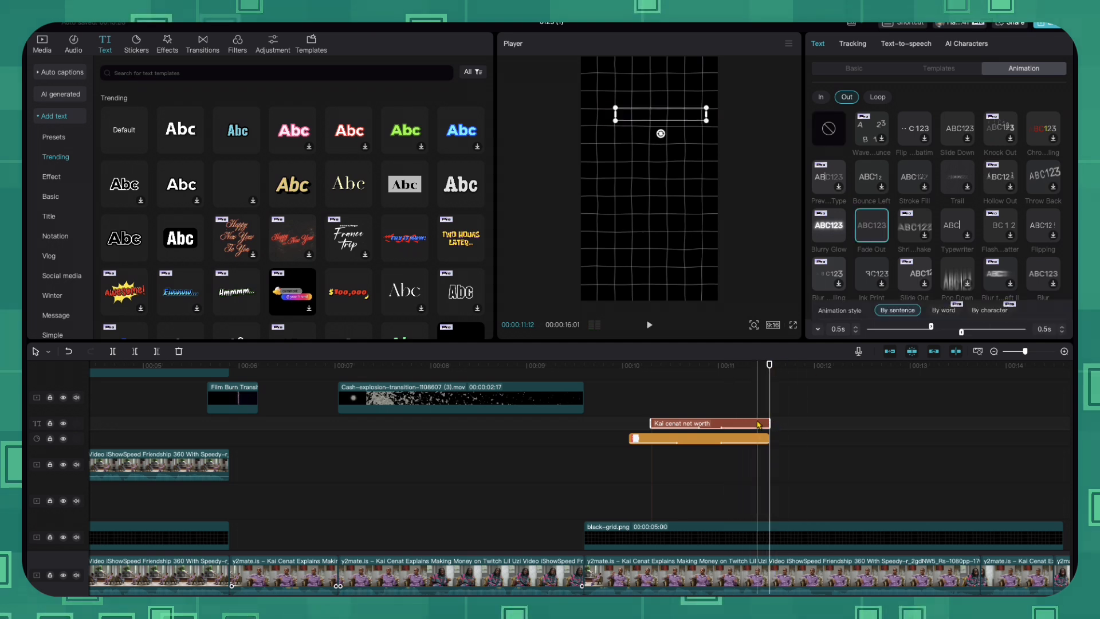
click(628, 422)
key(space)
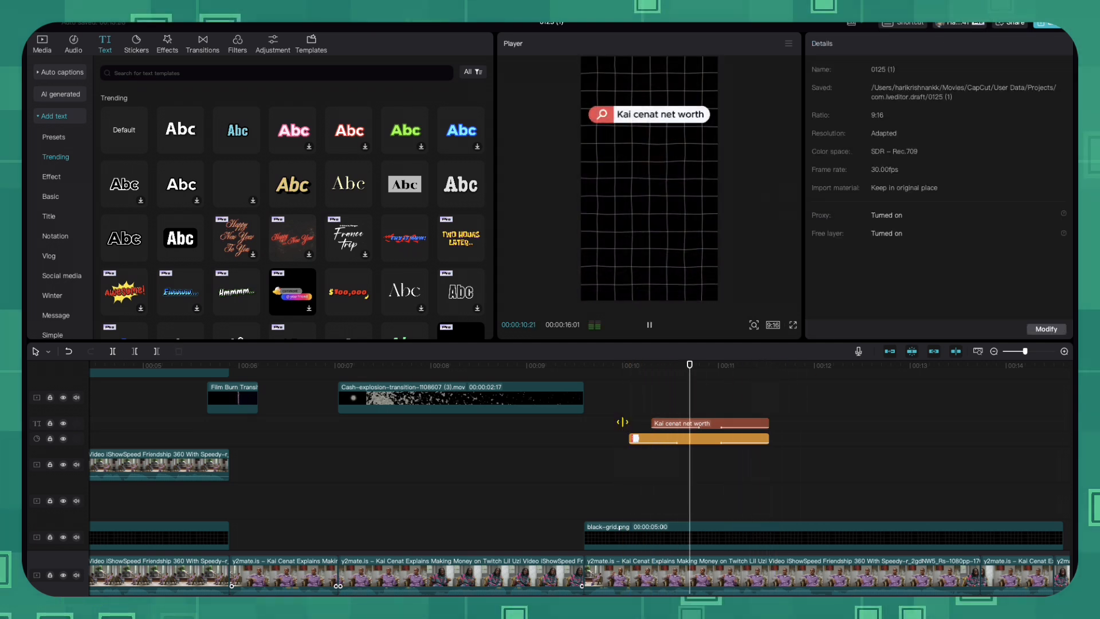
key(space)
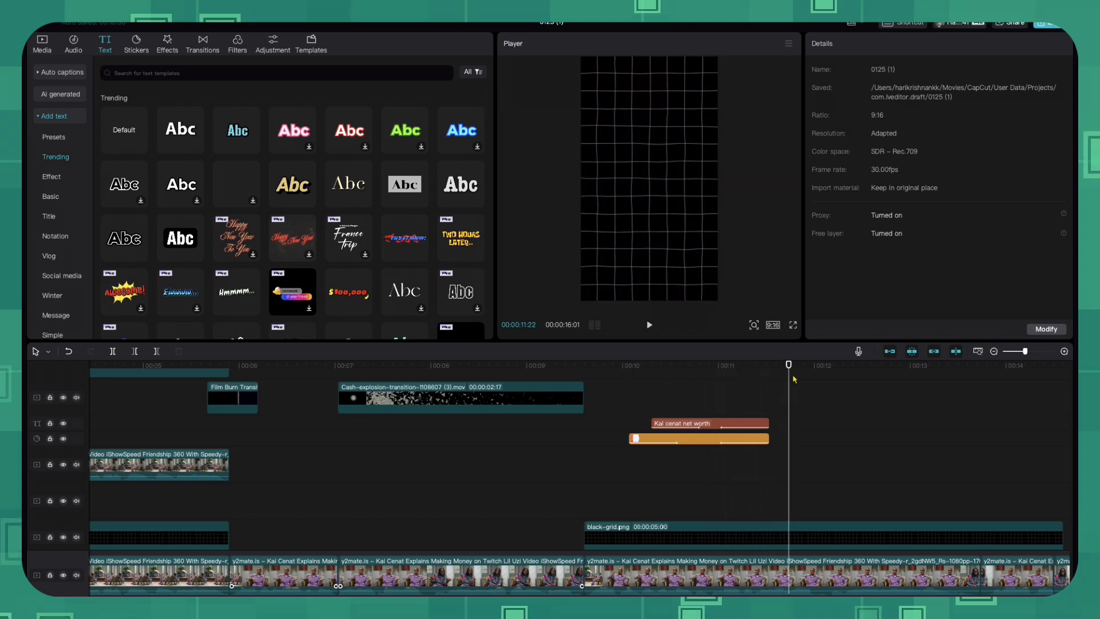
Add cenat.jpg on the overlay track at 00:00:11:16 and enlarge it so the man fills the frame's width
drag(789, 373, 771, 373)
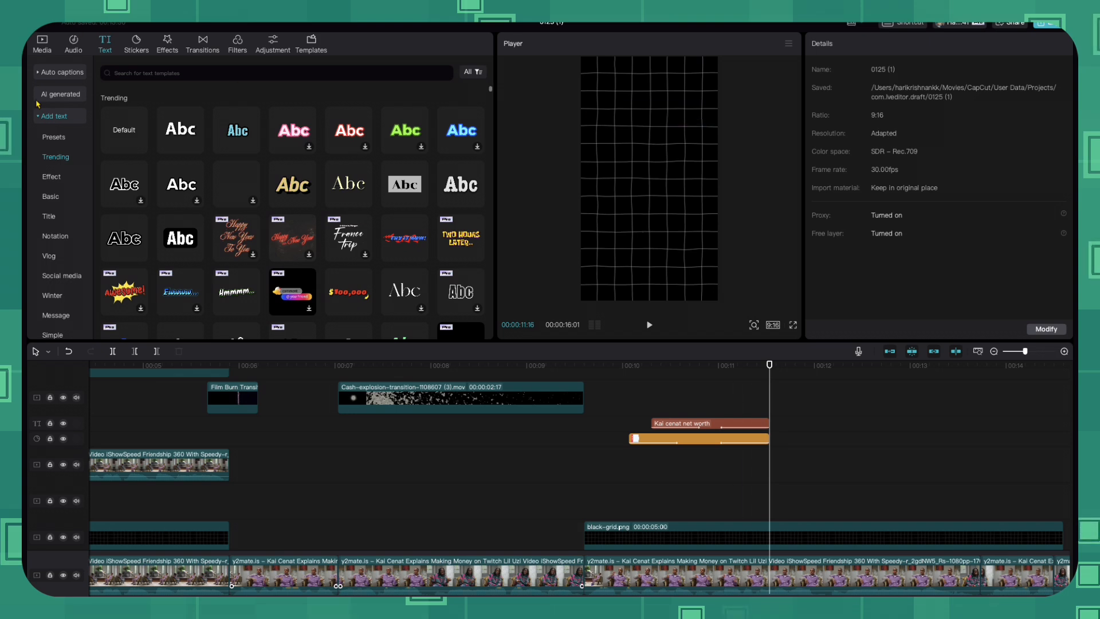
click(41, 46)
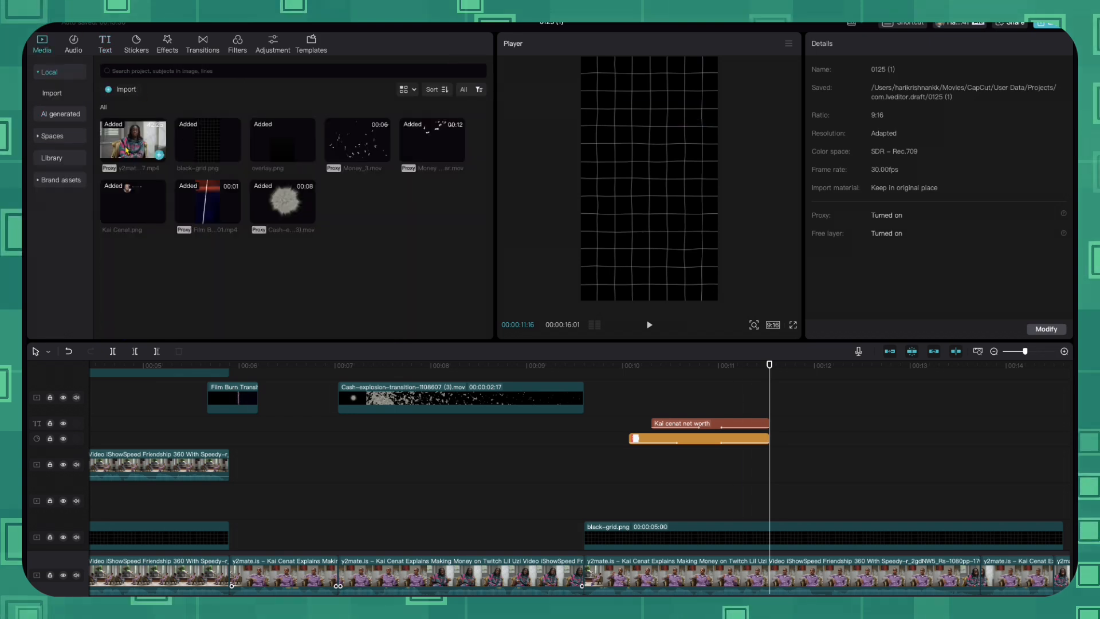
drag(362, 203, 770, 470)
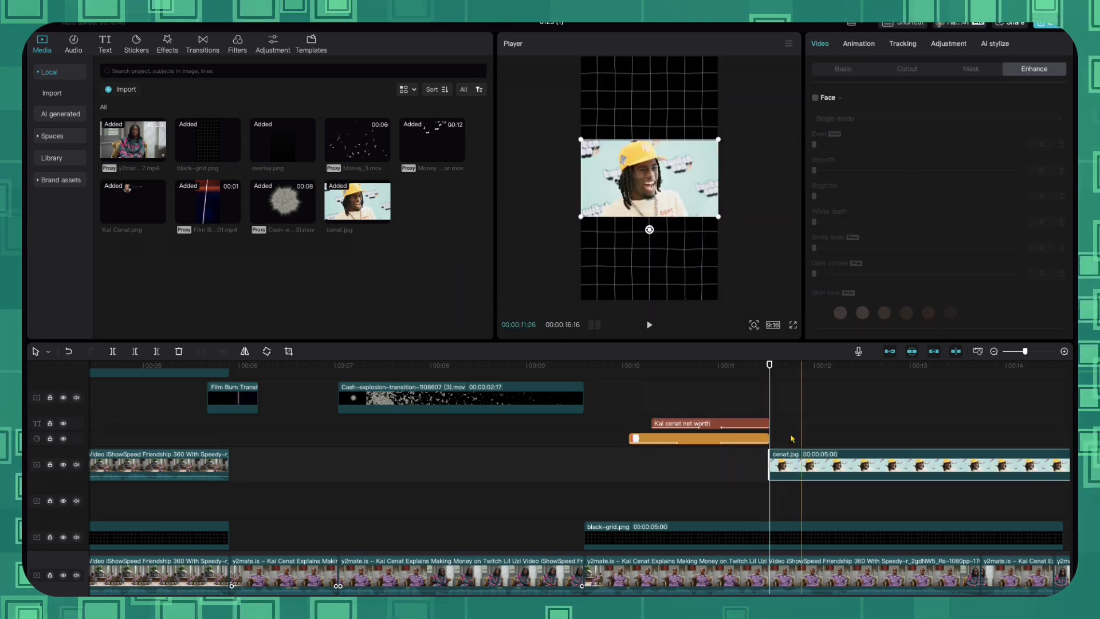
drag(719, 221, 794, 261)
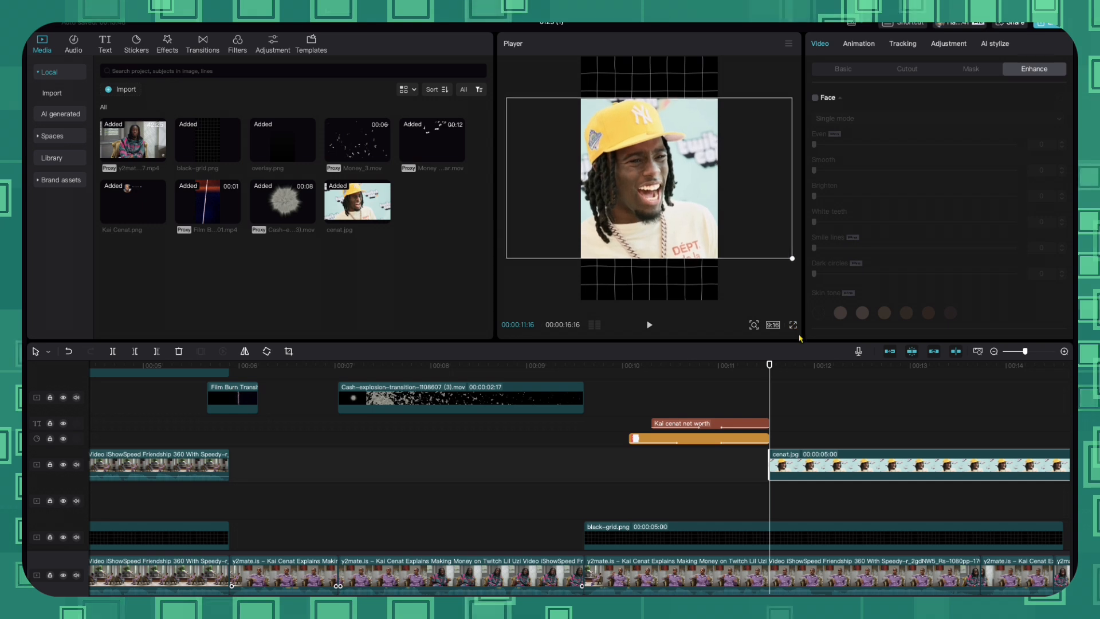
drag(656, 223, 665, 224)
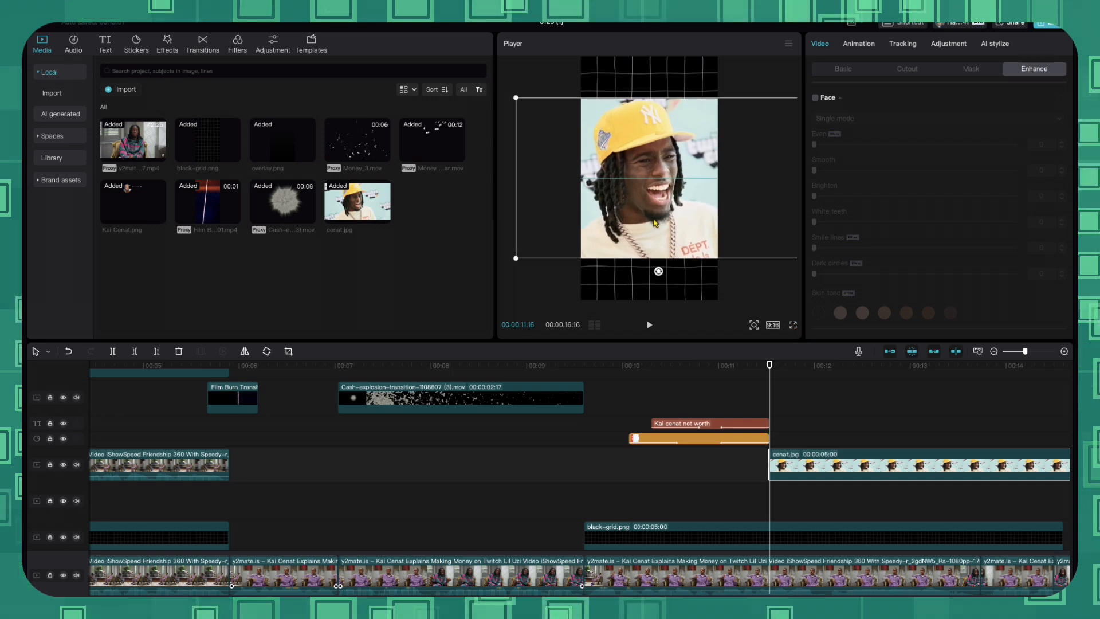
drag(514, 261, 530, 250)
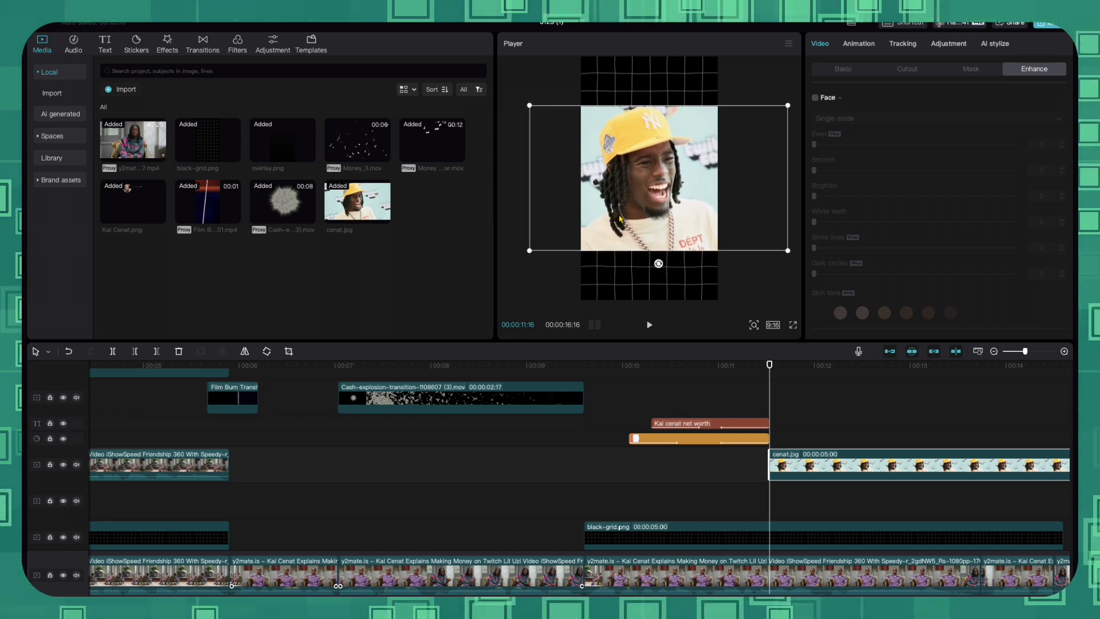
Remove the background of cenat.jpg with Auto cutout and center the image horizontally in the frame
click(919, 72)
click(815, 295)
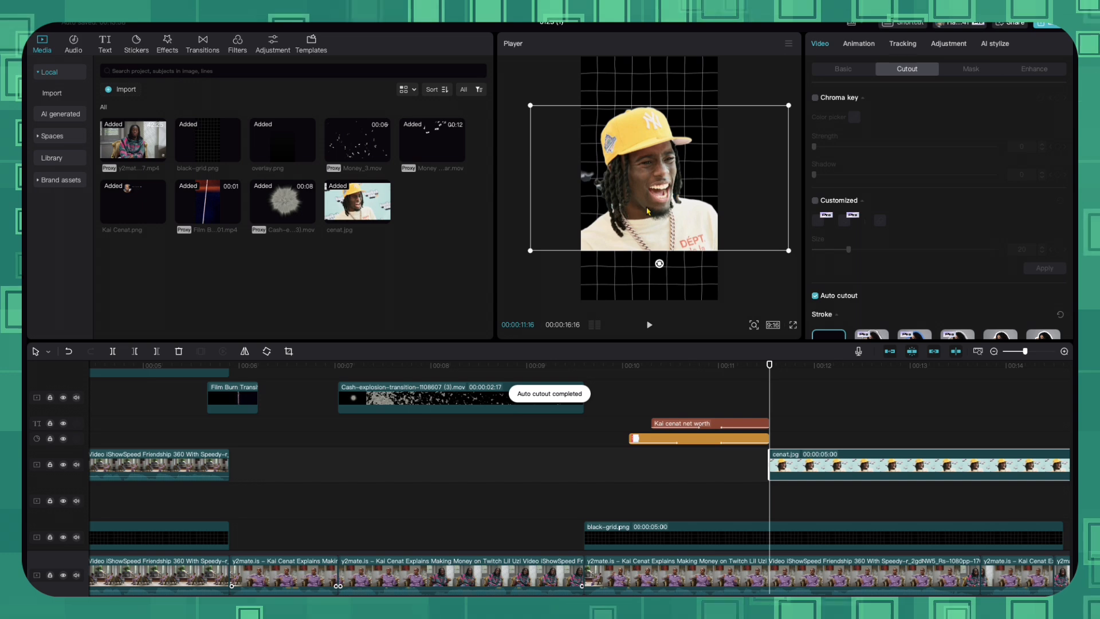
drag(685, 209, 650, 219)
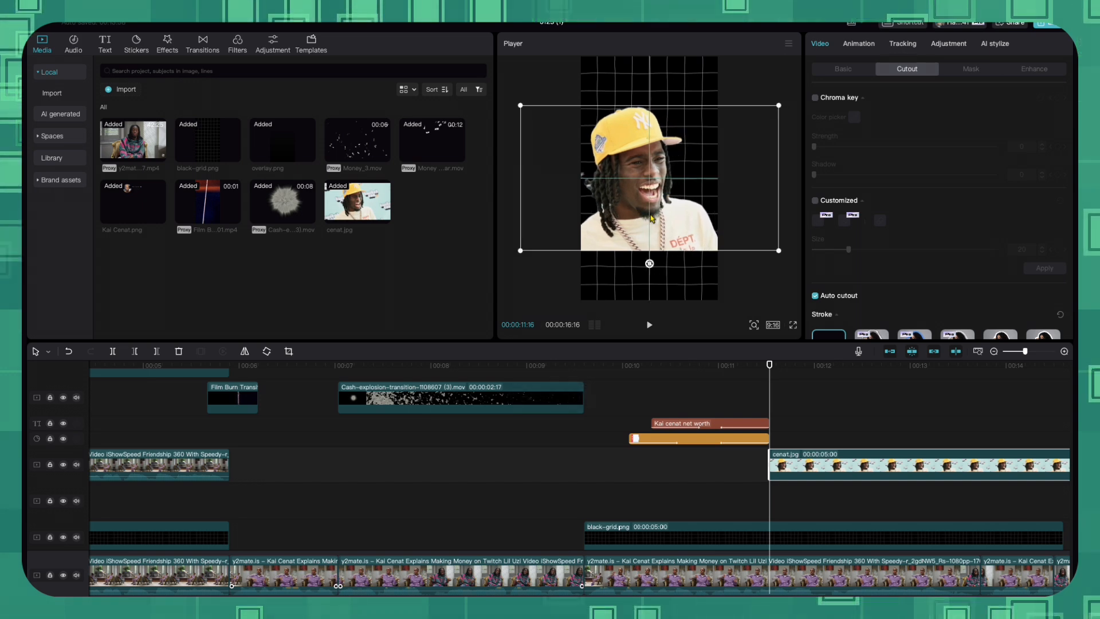
Turn the cenat.jpg cutout into a compound clip and apply the Blue Mosaic effect to it
right_click(795, 469)
click(825, 452)
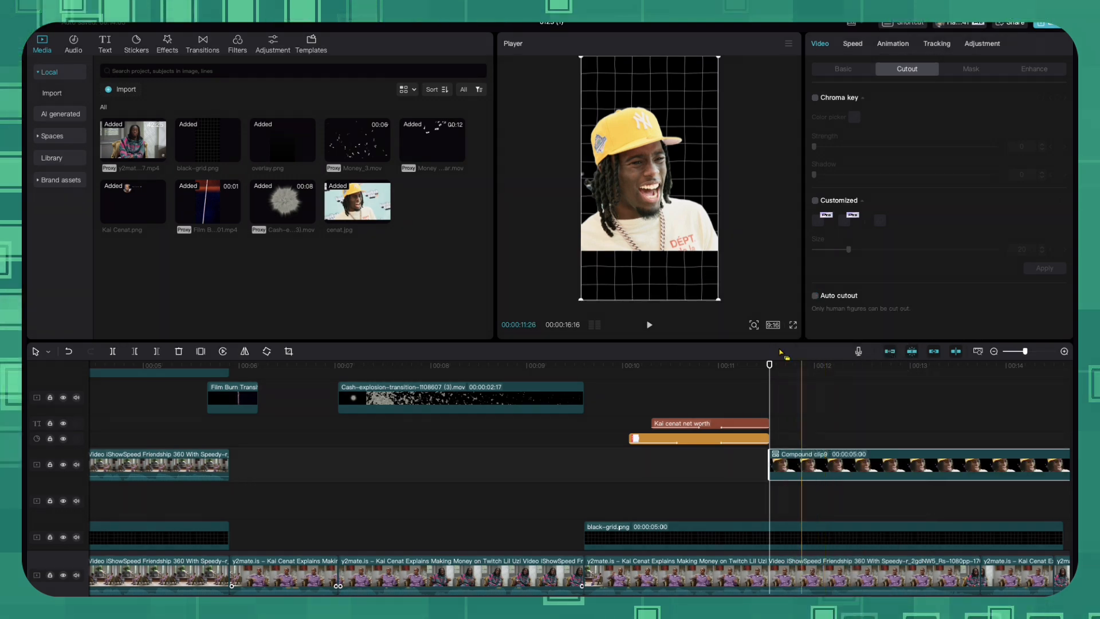
click(167, 43)
drag(239, 151, 811, 471)
click(818, 416)
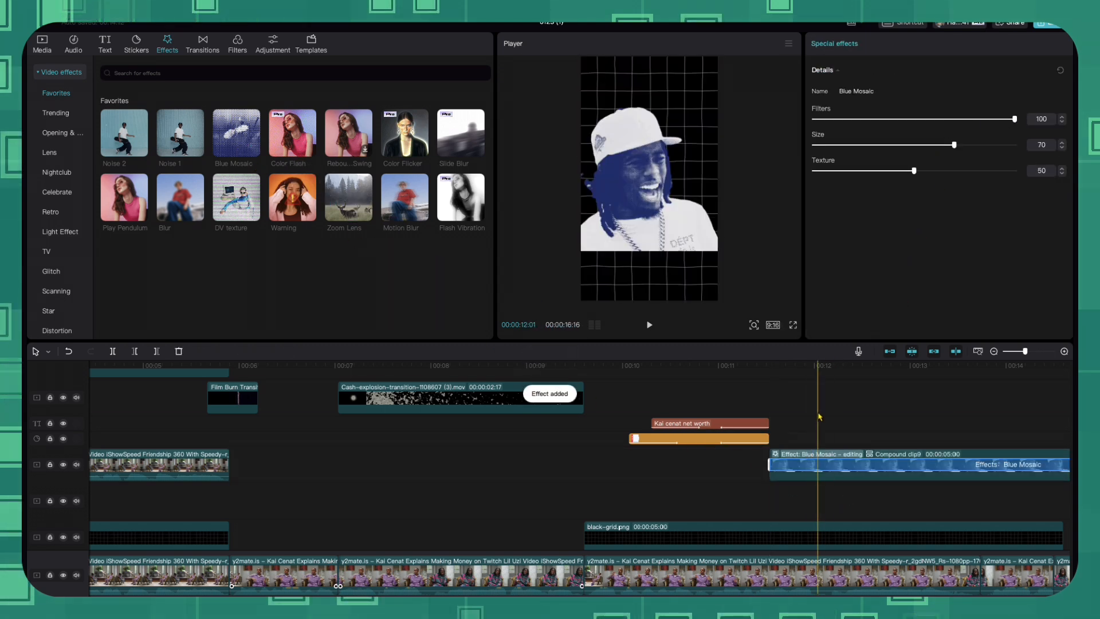
Set the Blue Mosaic effect on the compound clip to Filters 27, Size 56 and Texture 39
click(833, 454)
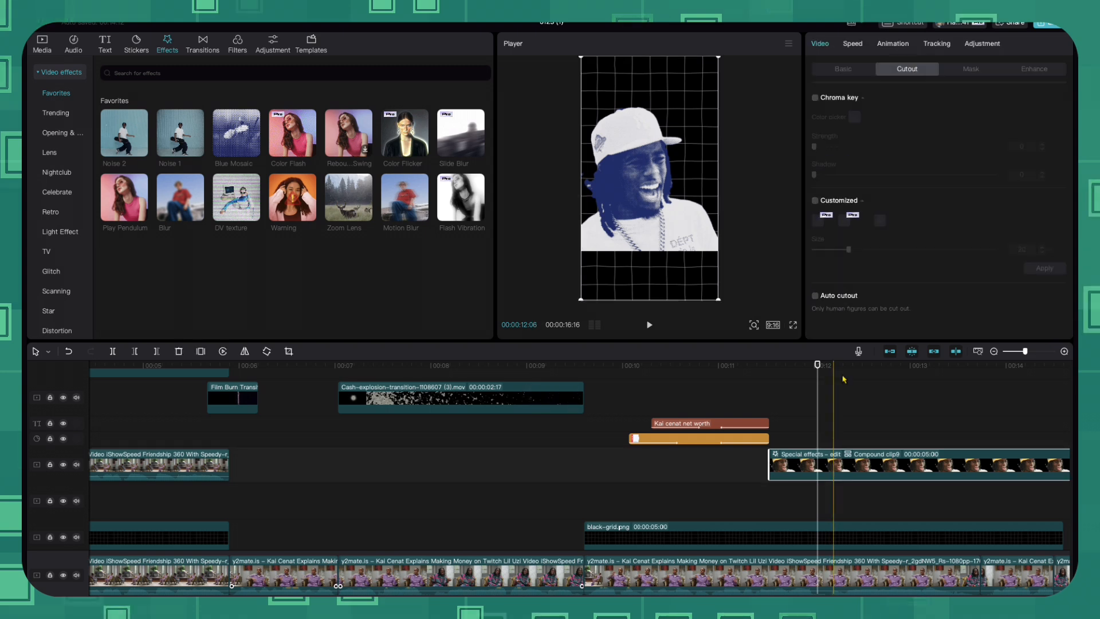
click(801, 458)
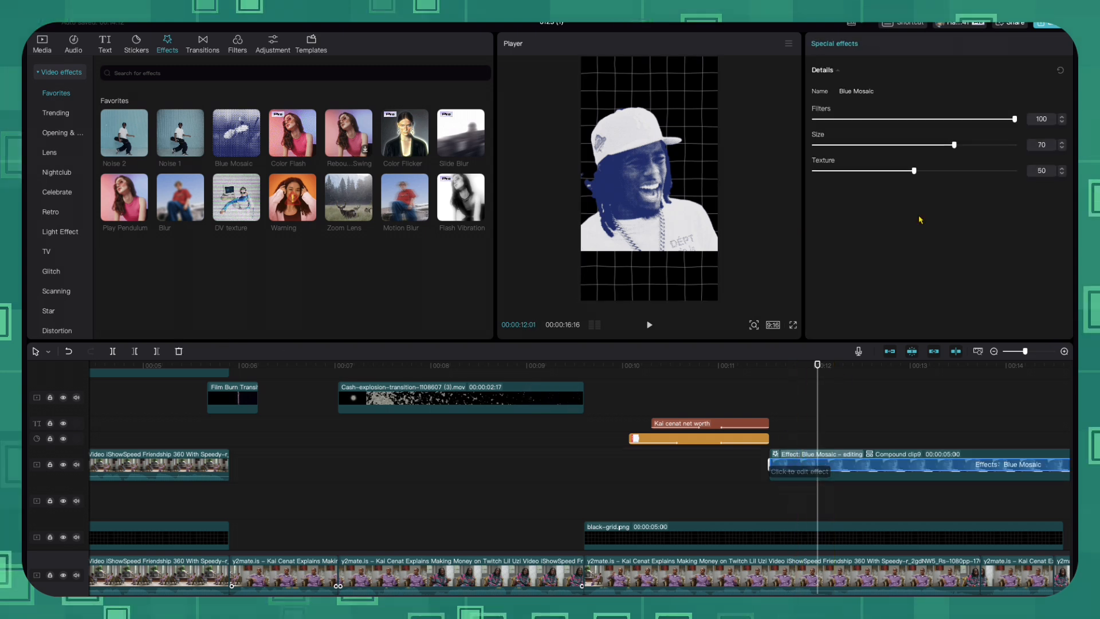
drag(1012, 120, 825, 119)
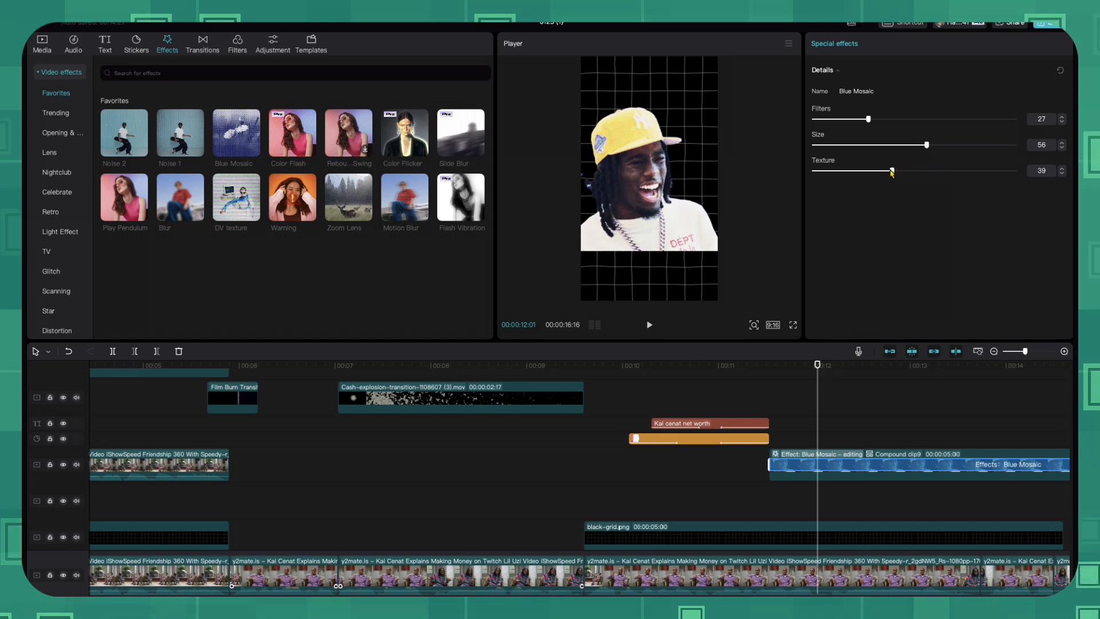
Search the filters for "BW" and apply BW 2 to the compound clip, checking it together with the Blue Mosaic settings
click(236, 45)
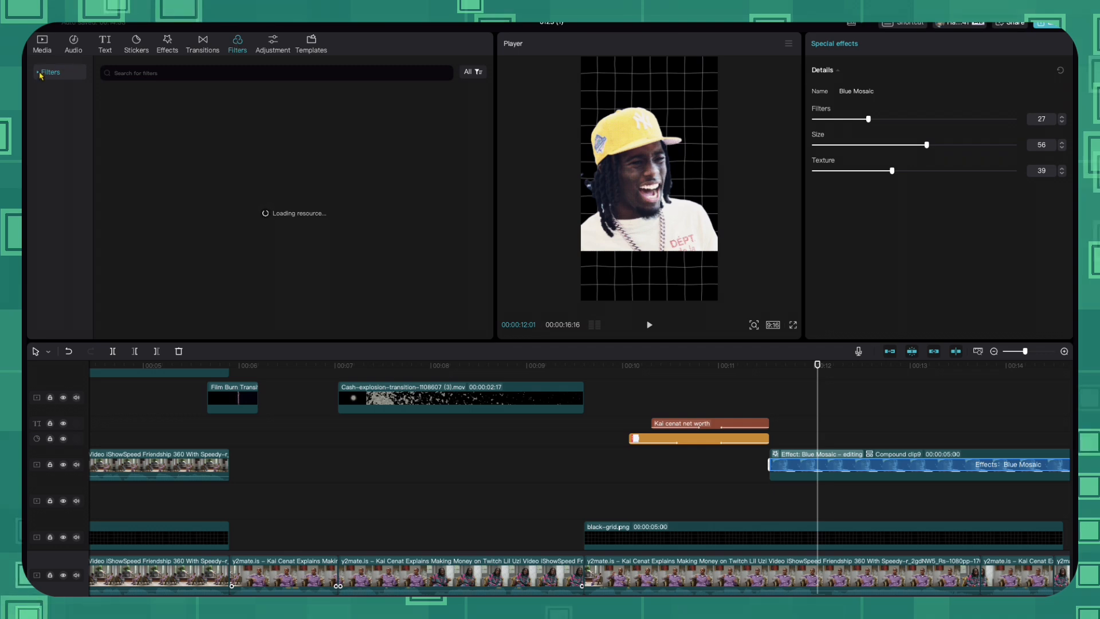
click(144, 75)
text(BW)
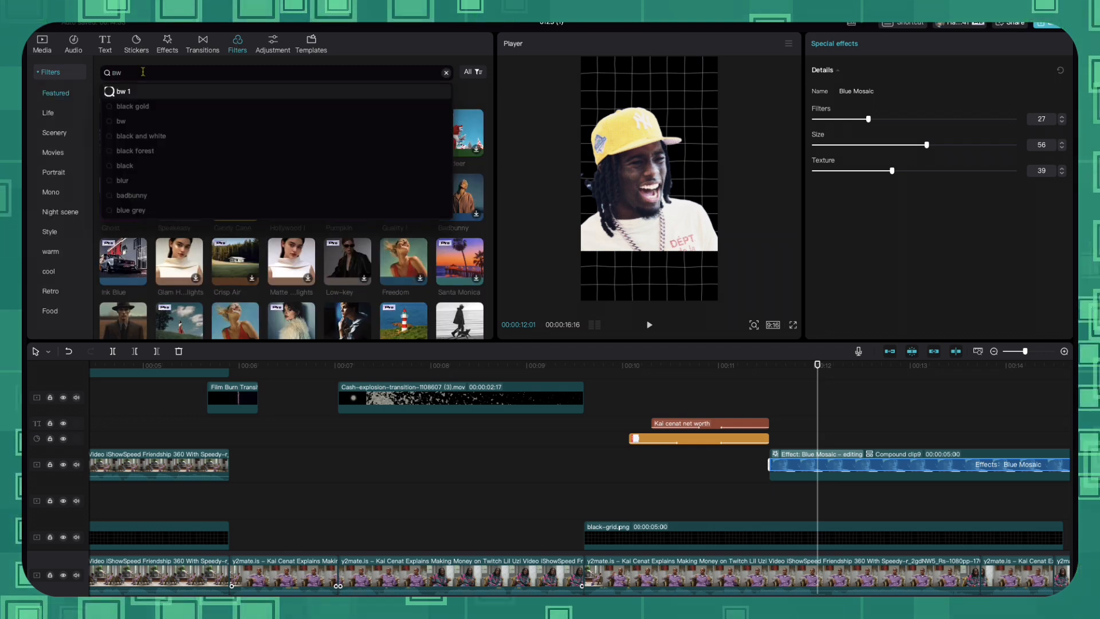
key(Return)
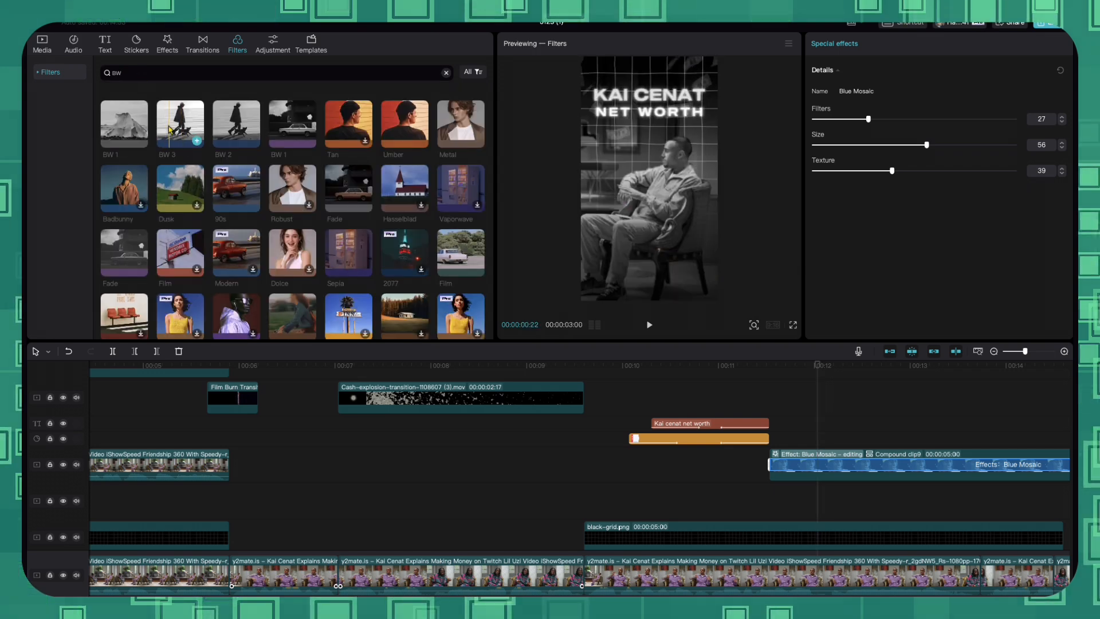
drag(239, 127, 794, 469)
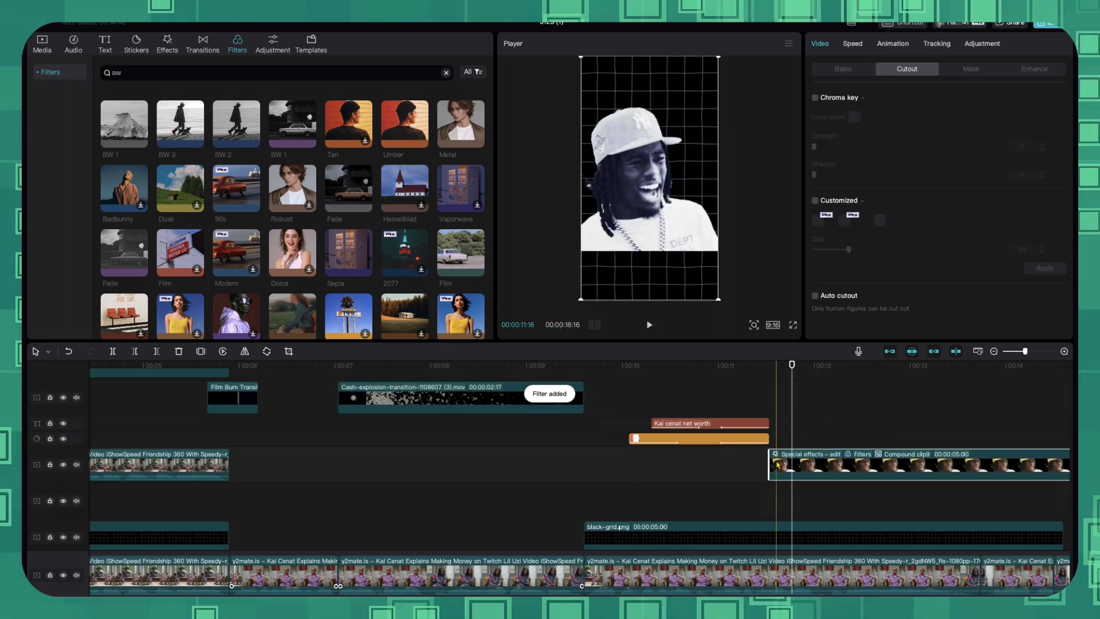
click(771, 454)
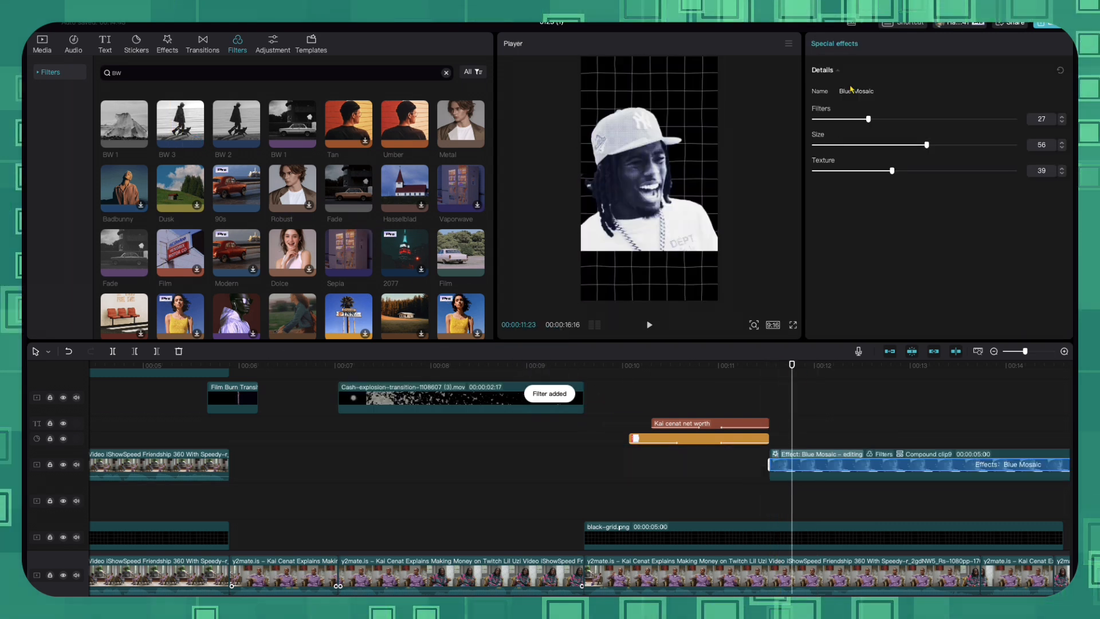
click(798, 440)
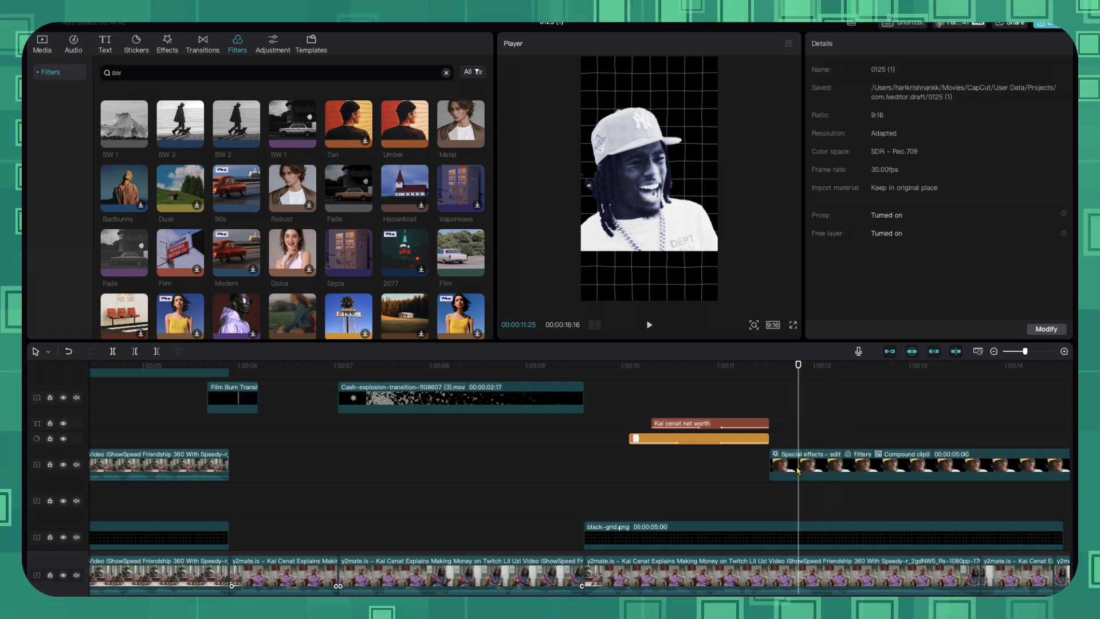
Apply the Side Slide In animation to the cutout compound clip
click(798, 467)
click(893, 44)
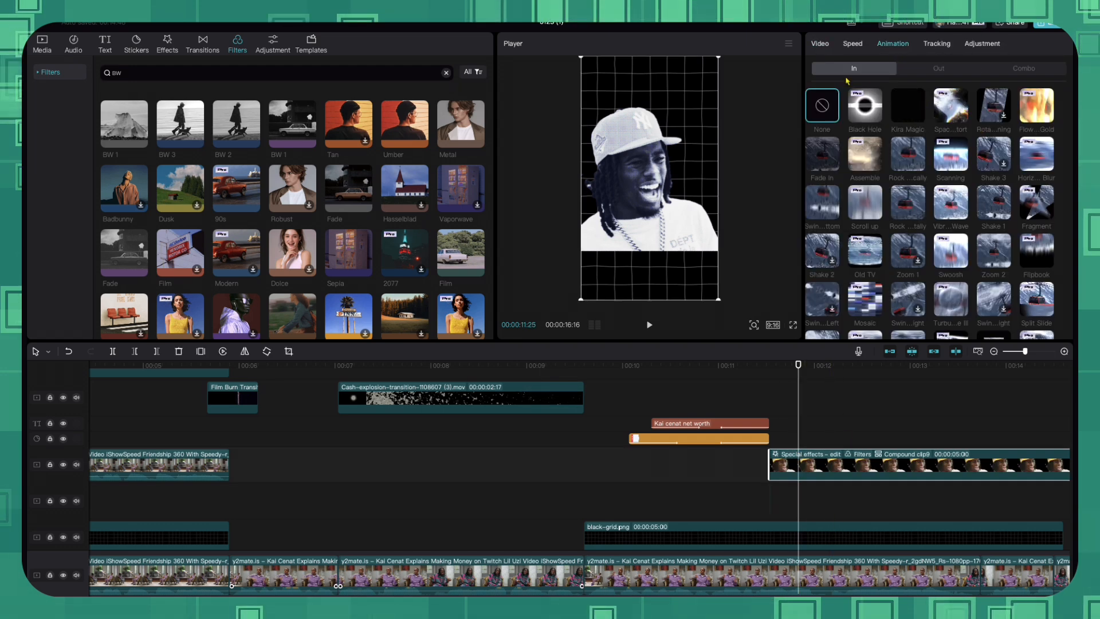
scroll(894, 226, down, 2)
scroll(895, 225, down, 4)
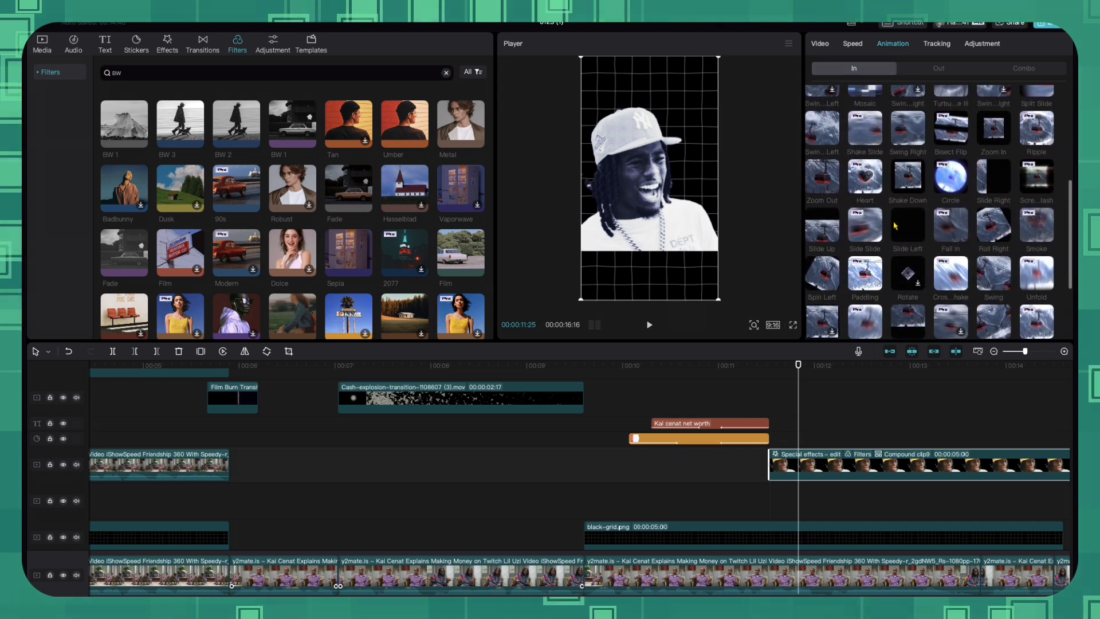
click(865, 209)
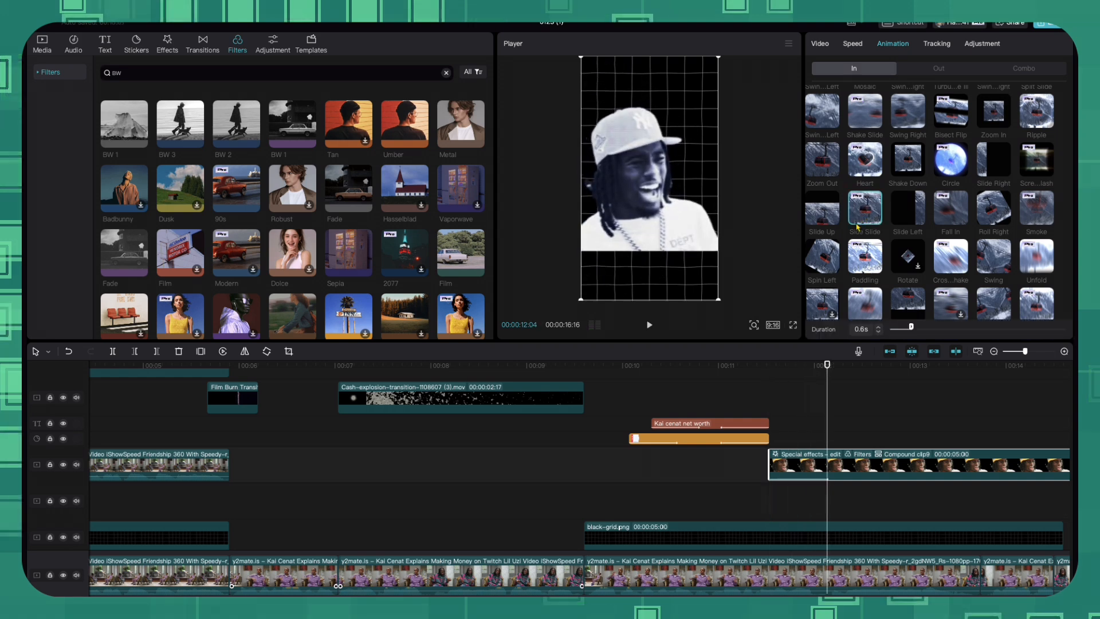
Shift the compound clip earlier so it starts just before the search bar ends, and play back the overlap
drag(795, 459, 789, 459)
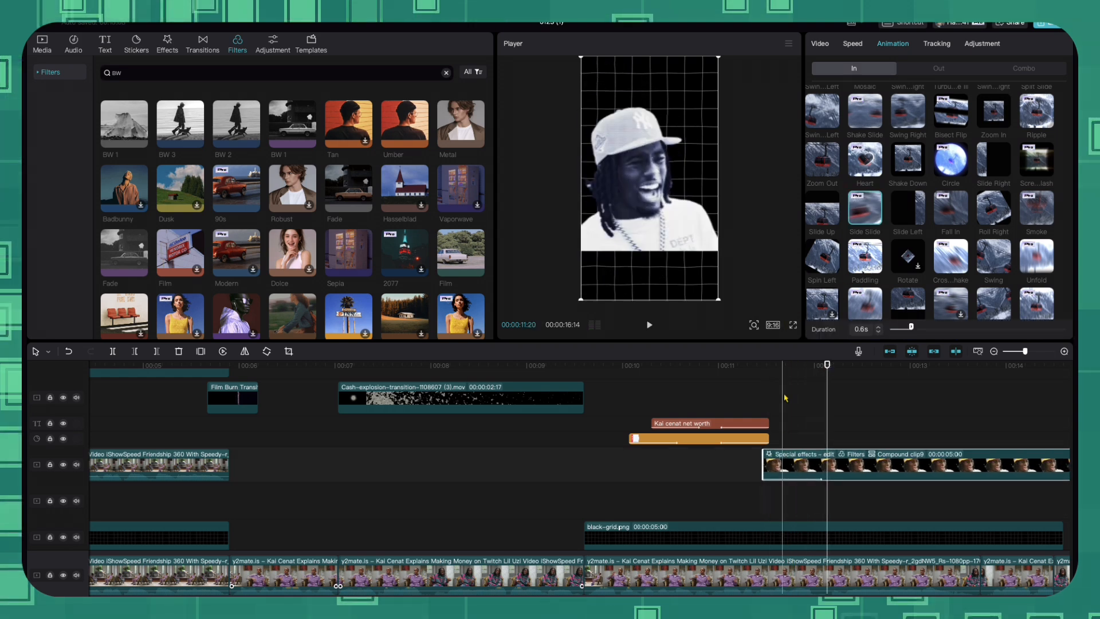
drag(824, 370, 754, 384)
drag(811, 463, 786, 463)
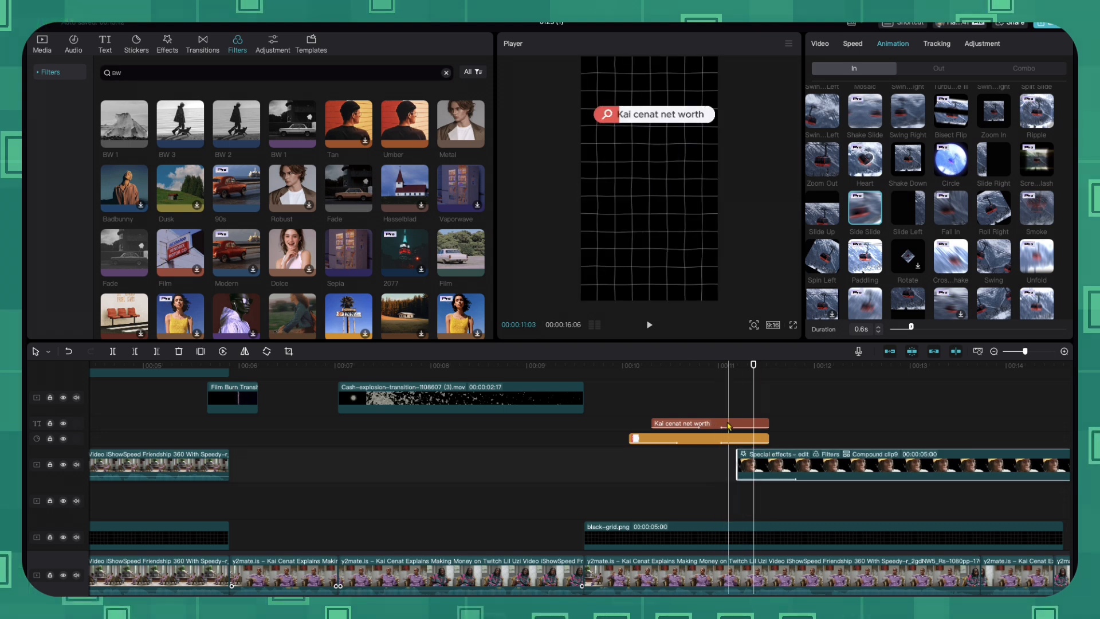
drag(774, 463, 783, 463)
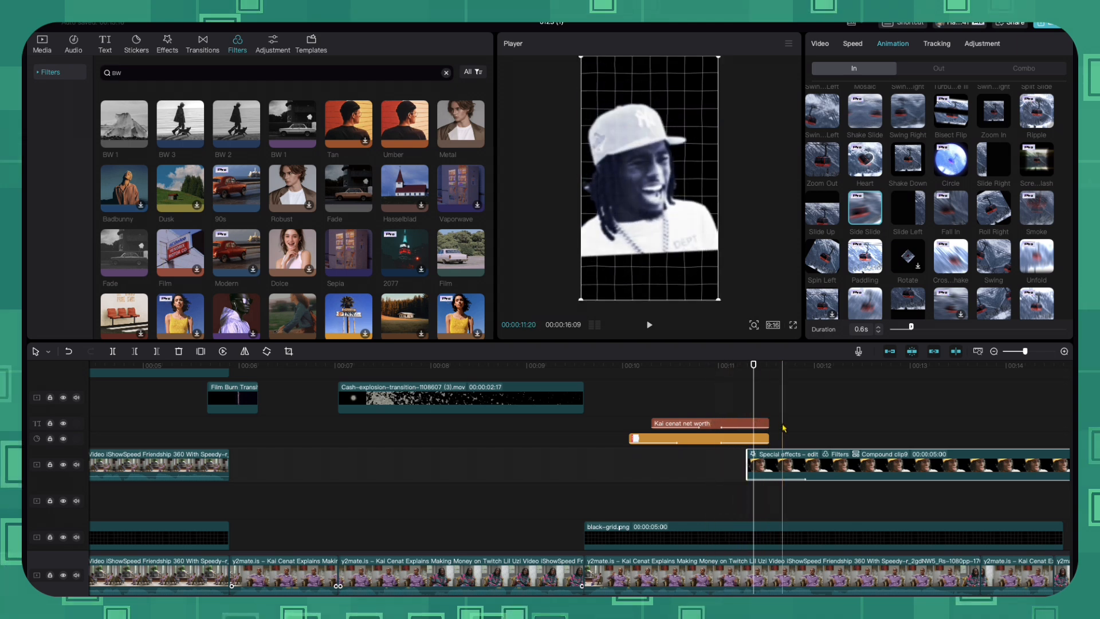
click(708, 406)
key(space)
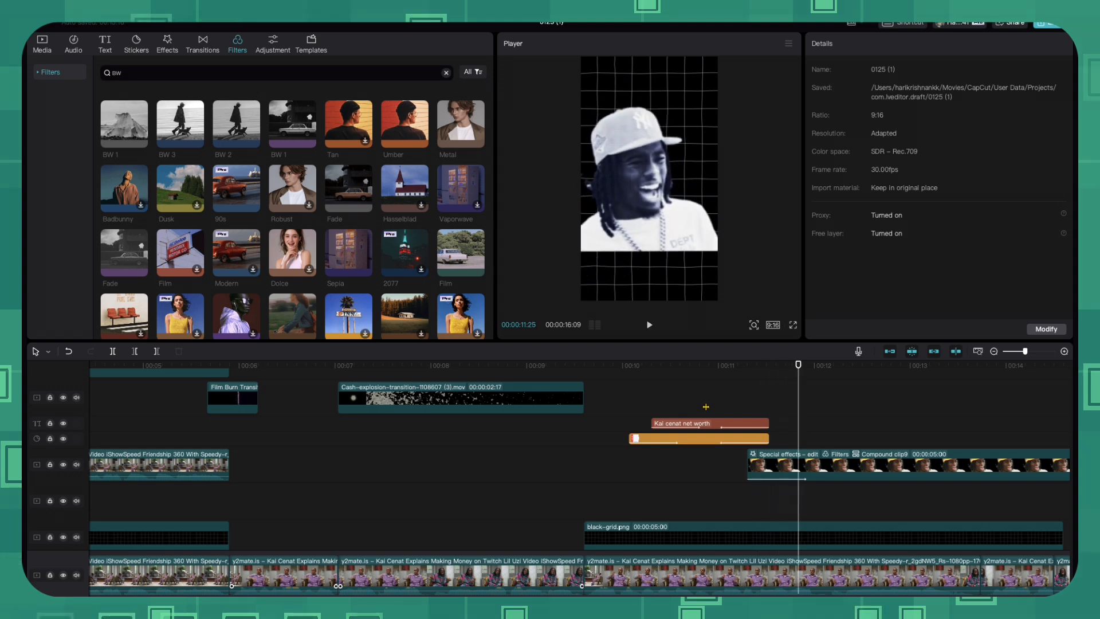
Move the cutout compound clip slightly higher in the frame and preview the change
click(795, 465)
drag(647, 232, 647, 212)
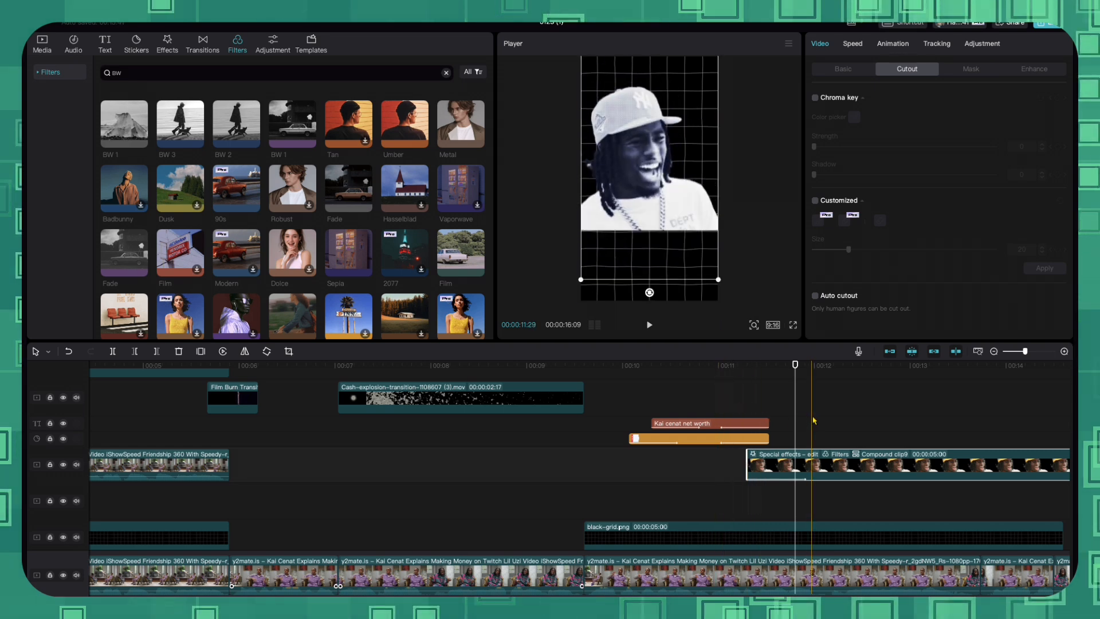
click(720, 394)
key(space)
key(space)
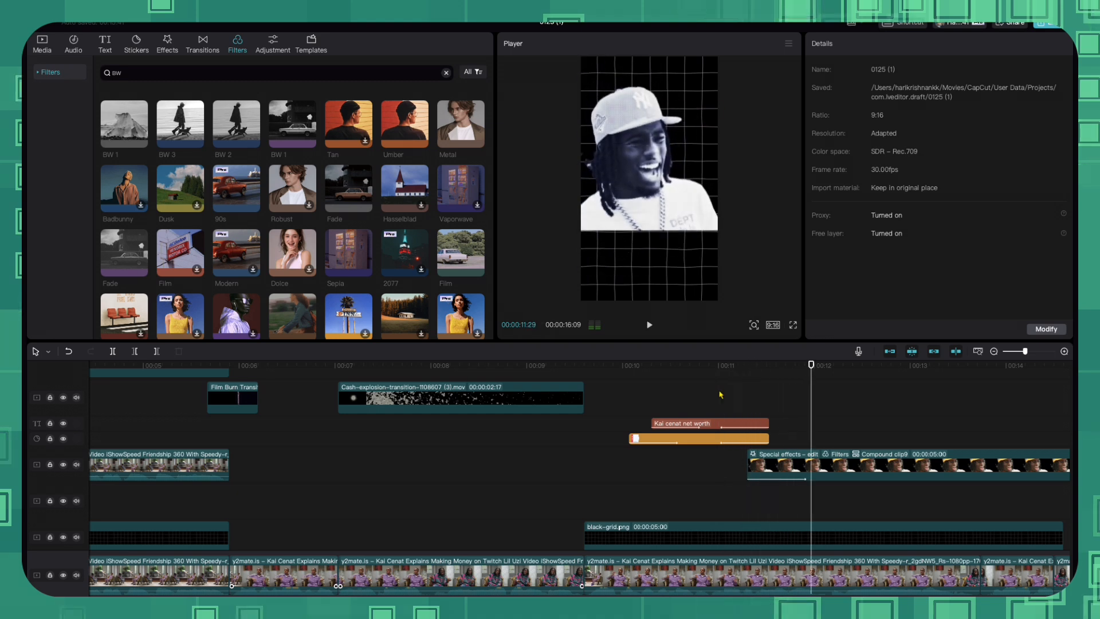
Paste a copy of the $5 text onto a track directly above the compound clip, starting where the search bar ends
click(783, 424)
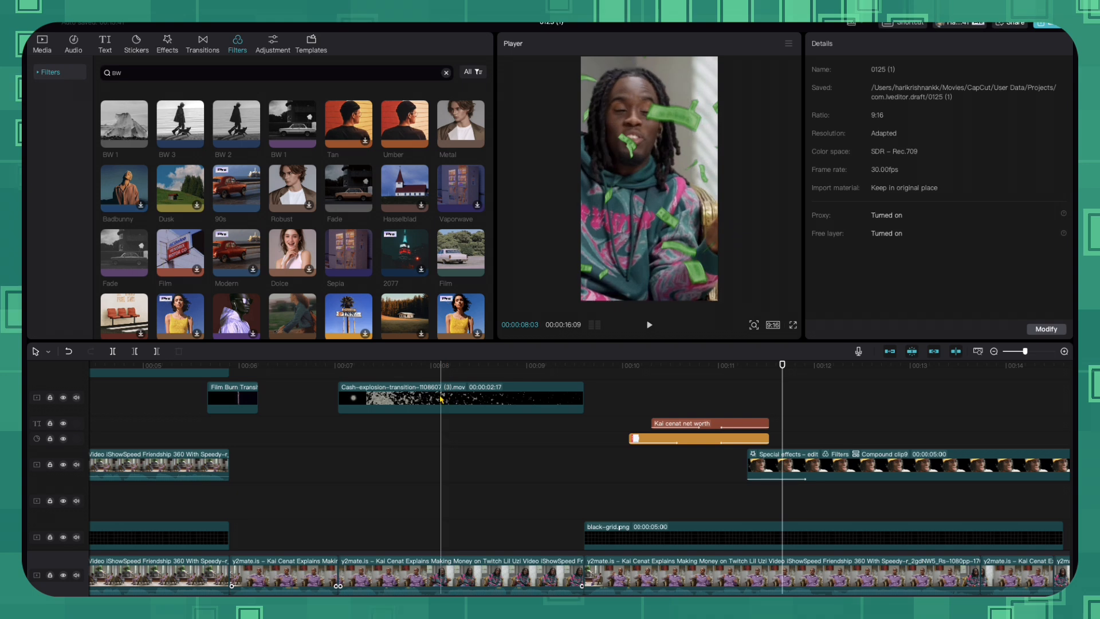
scroll(441, 397, up, 1)
scroll(440, 397, up, 5)
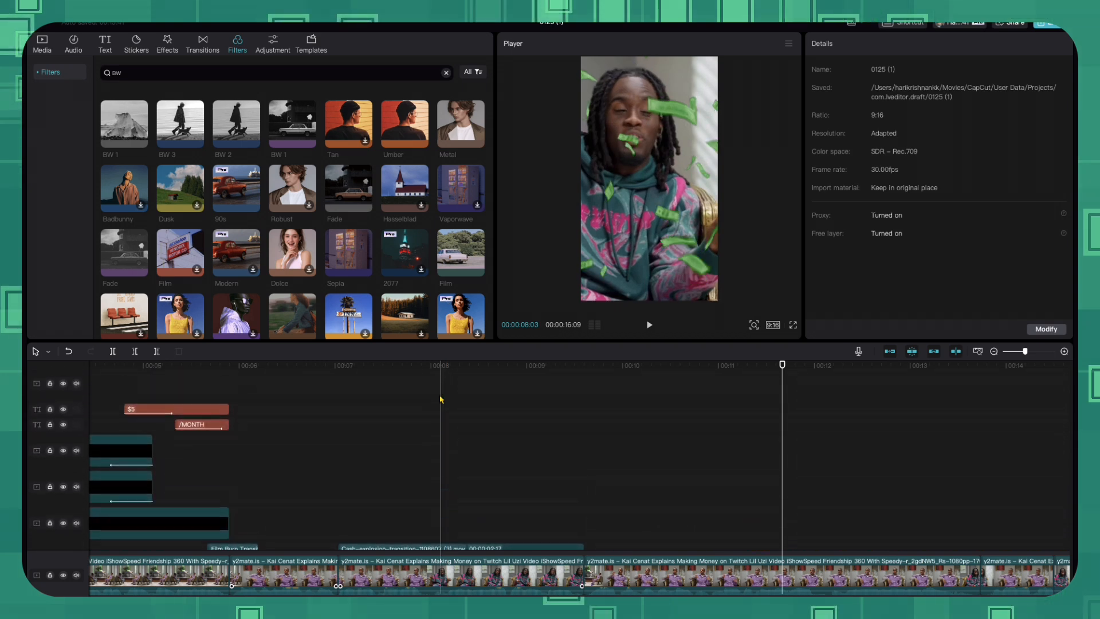
click(192, 437)
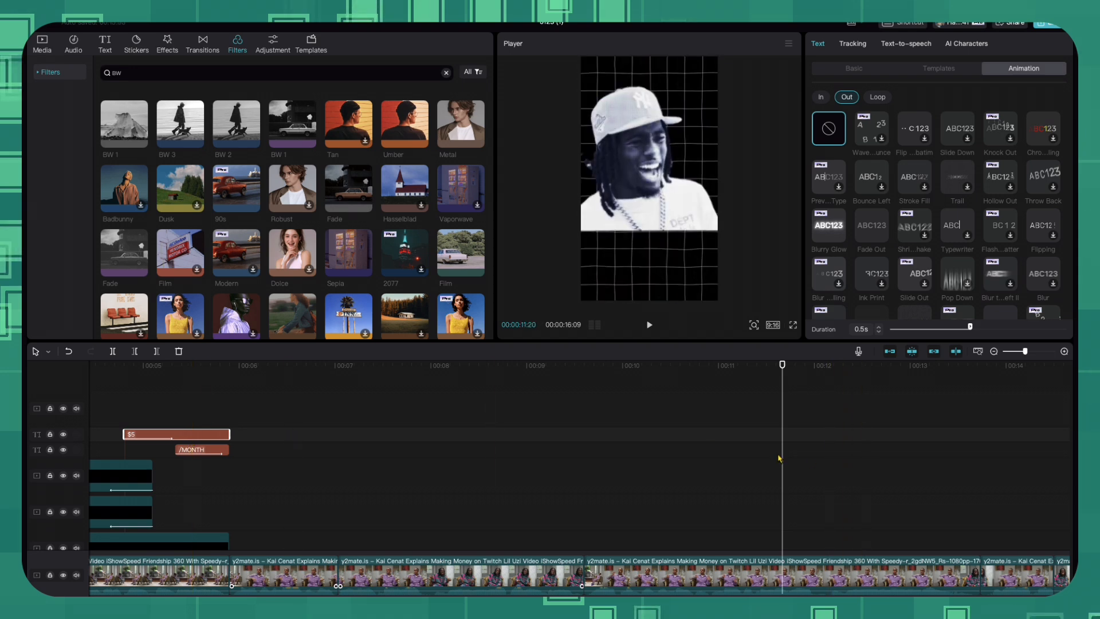
key(ctrl+v)
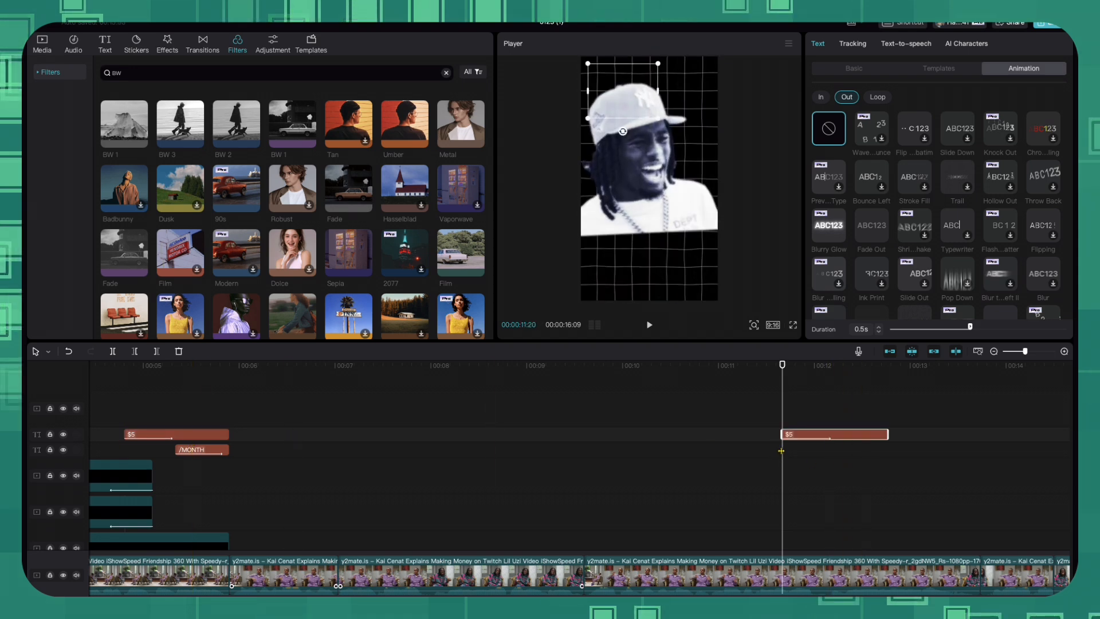
scroll(785, 447, down, 2)
drag(798, 397, 784, 481)
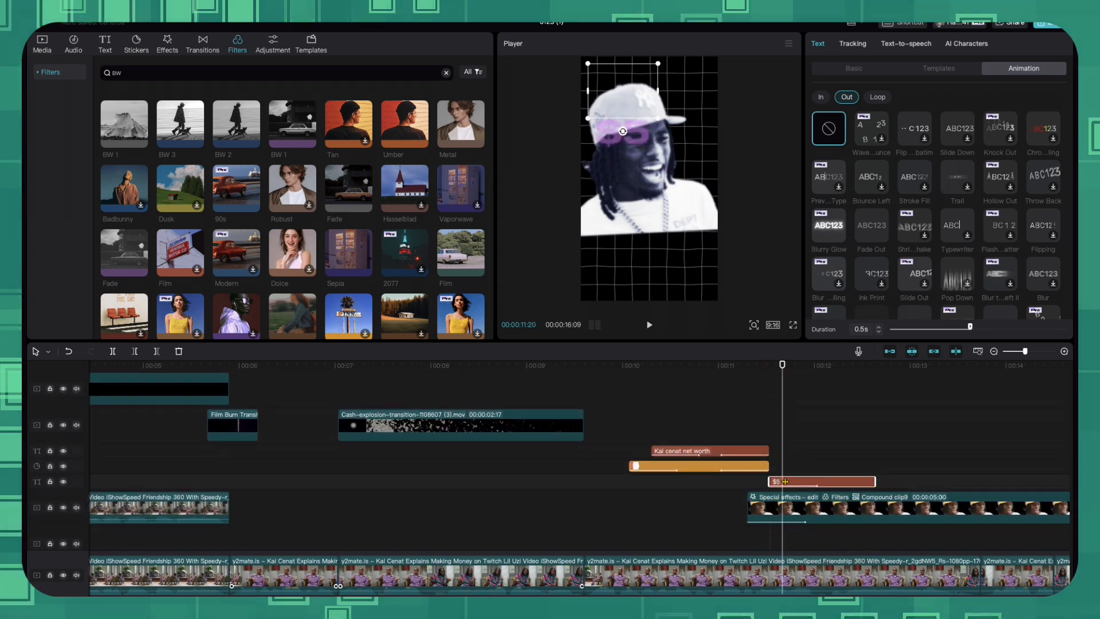
Delay the copied $5 text so it starts just after the 12-second mark, timing it by playback
click(738, 493)
key(space)
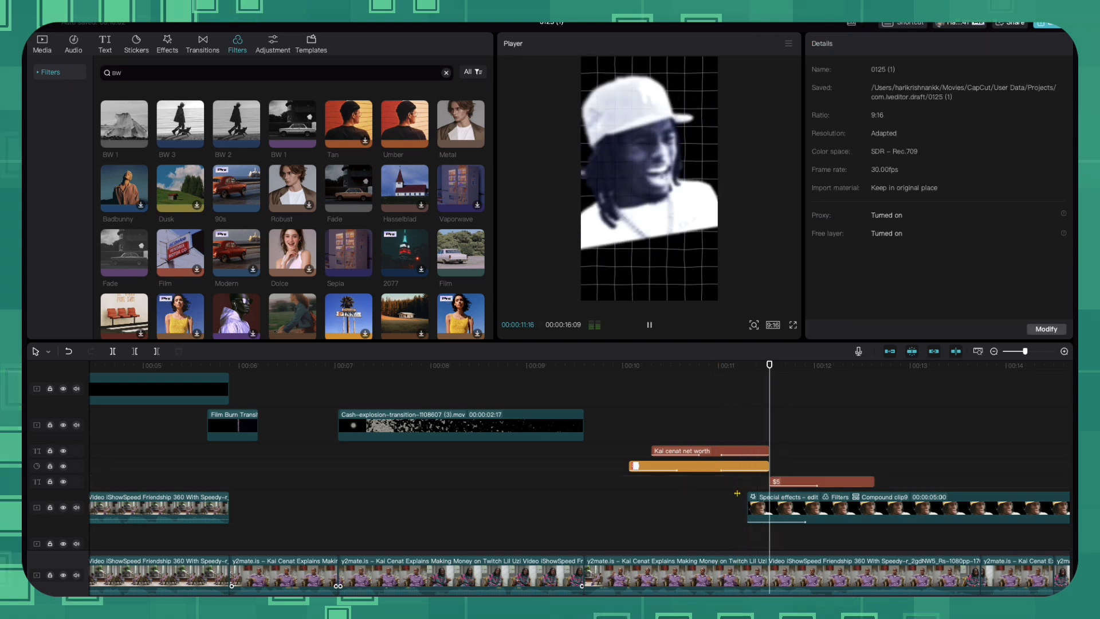
key(space)
key(space)
drag(812, 484, 876, 487)
click(830, 480)
key(space)
key(space)
click(821, 481)
key(space)
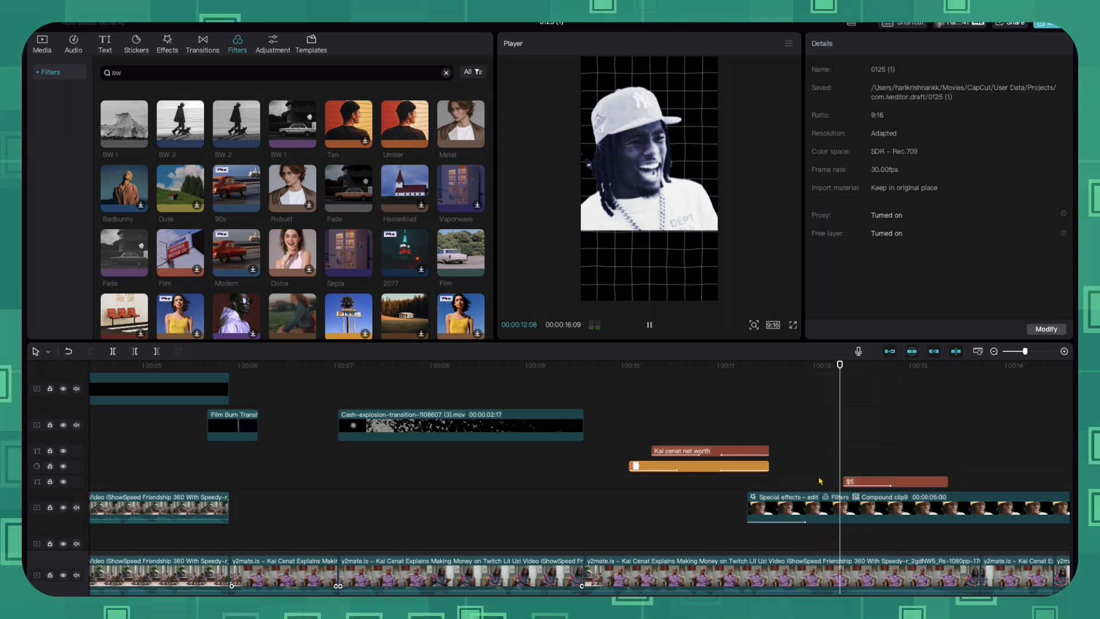
key(space)
Change the copied $5 text to $9,000,000 and scale it down in the frame
click(859, 482)
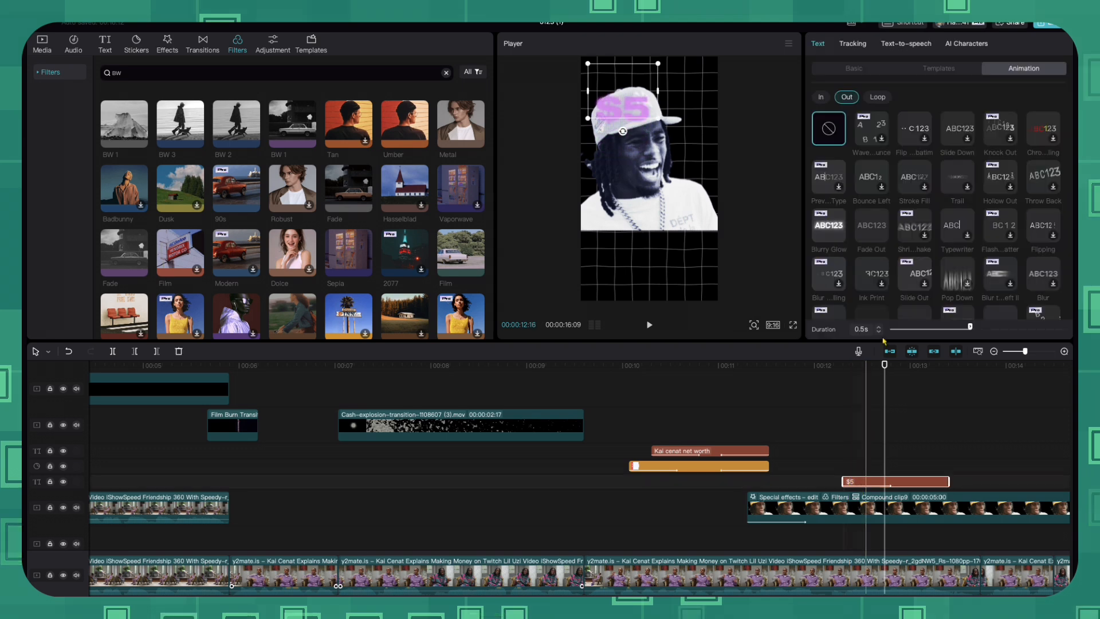
click(855, 69)
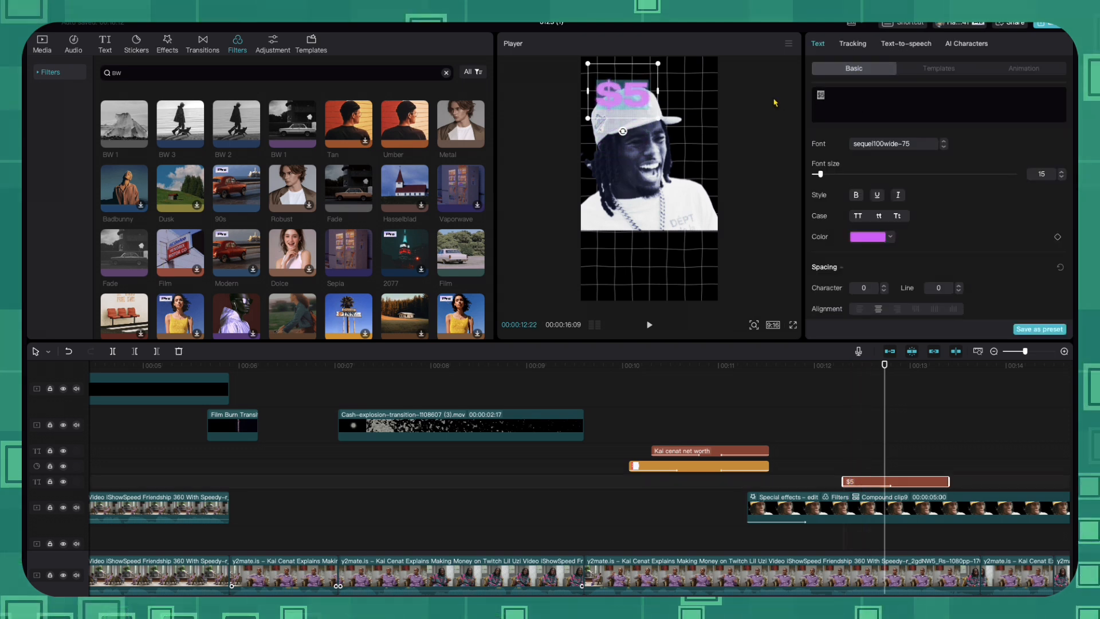
text($)
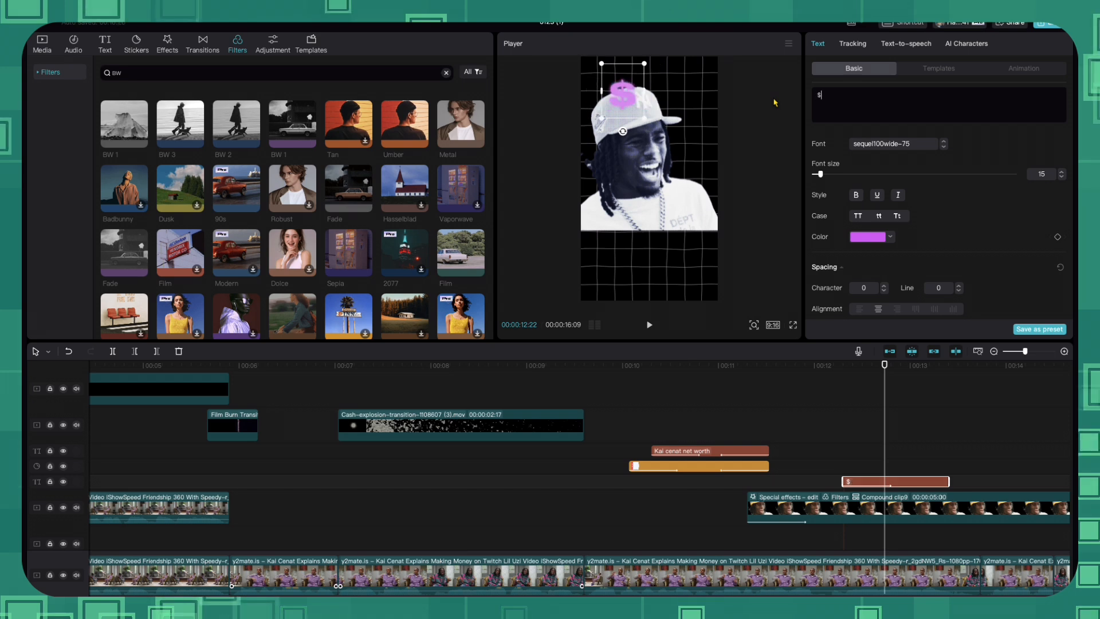
text(9,000,000)
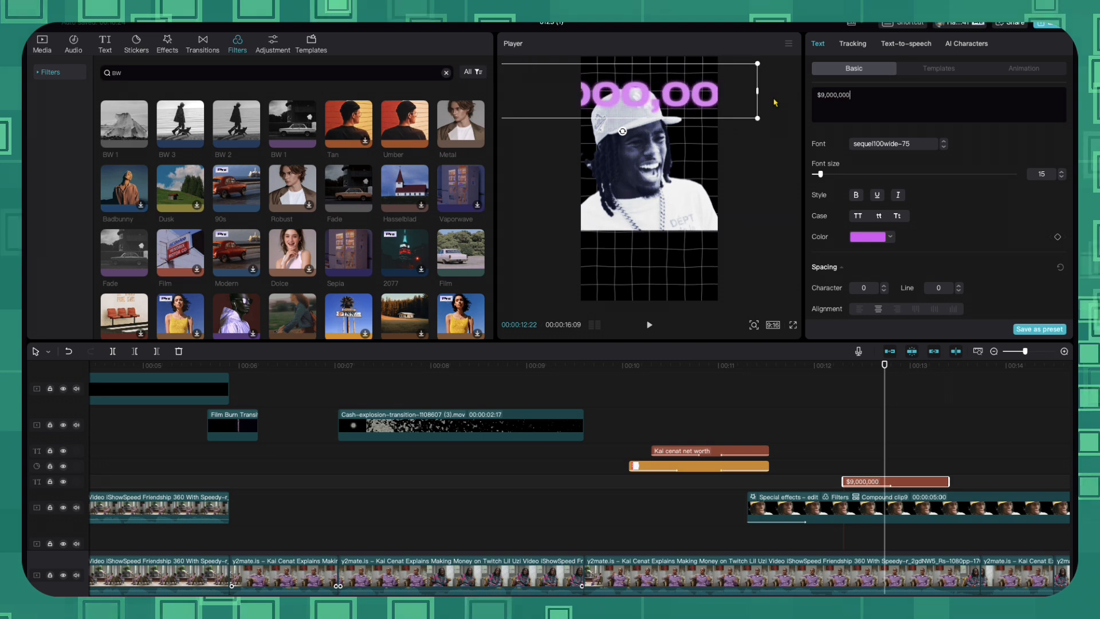
drag(758, 121, 701, 107)
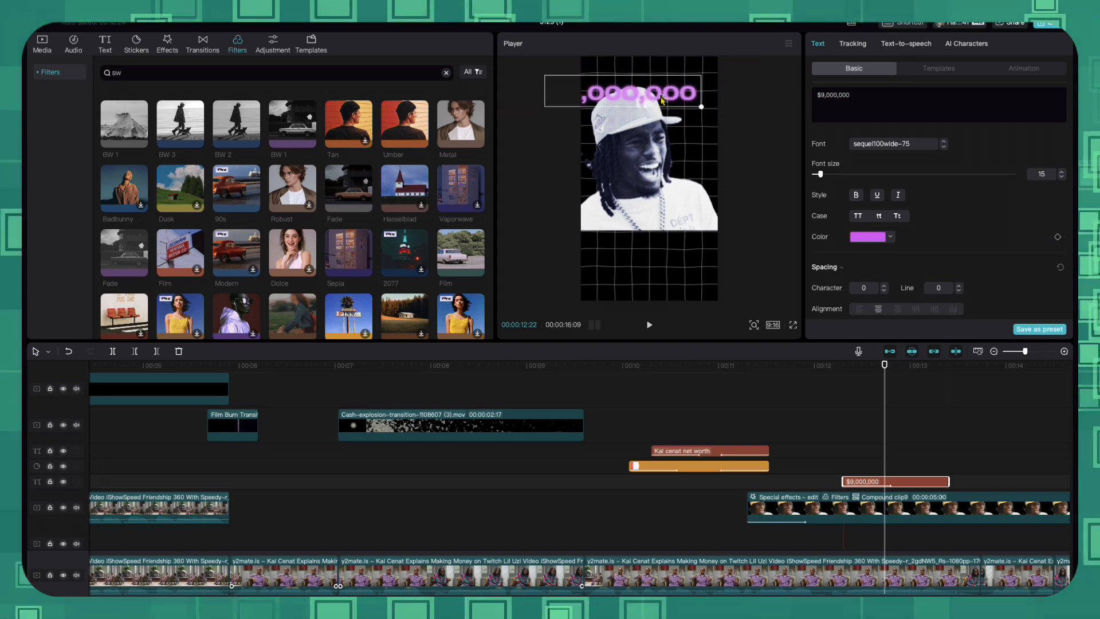
Remove the In animation from the $9,000,000 text, fit it within the frame width below the cutout, and preview it
click(1033, 73)
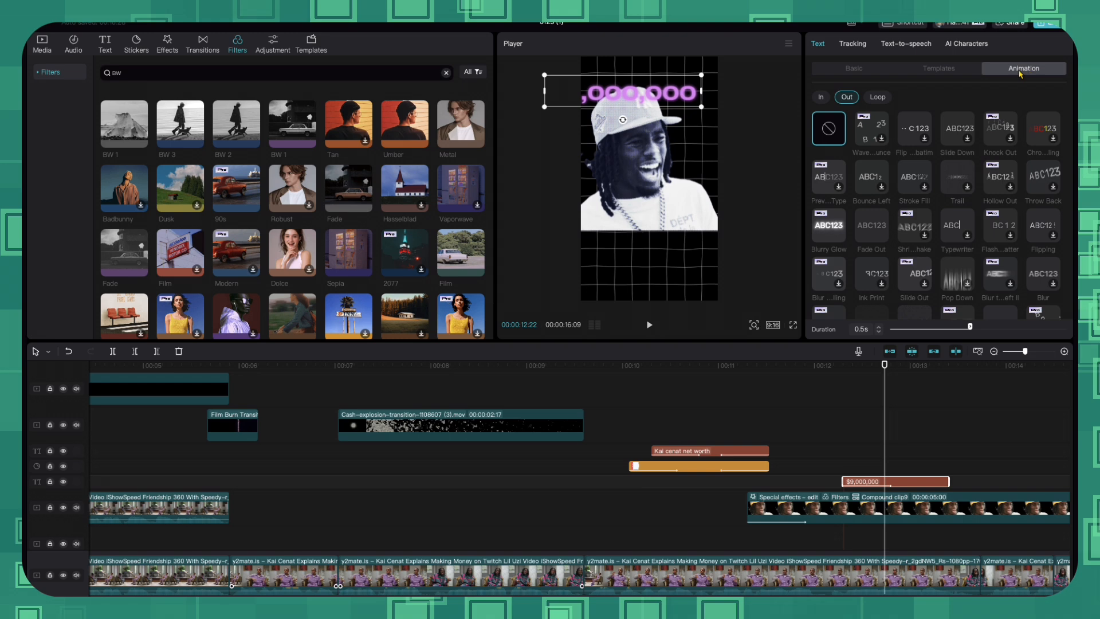
click(822, 97)
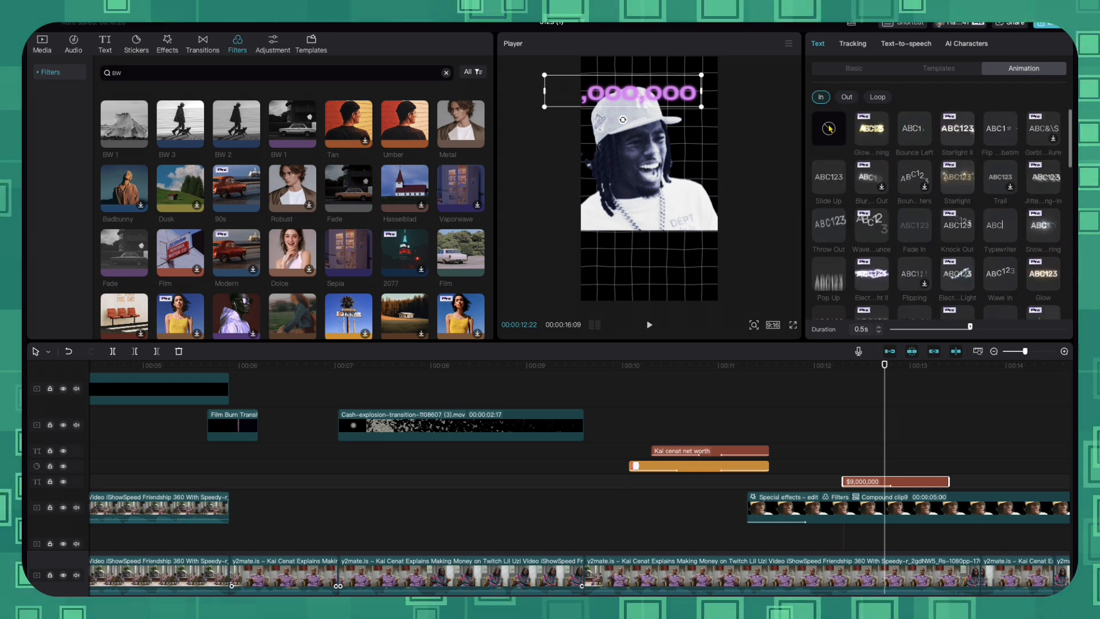
click(829, 128)
drag(629, 100, 657, 255)
drag(728, 268, 658, 255)
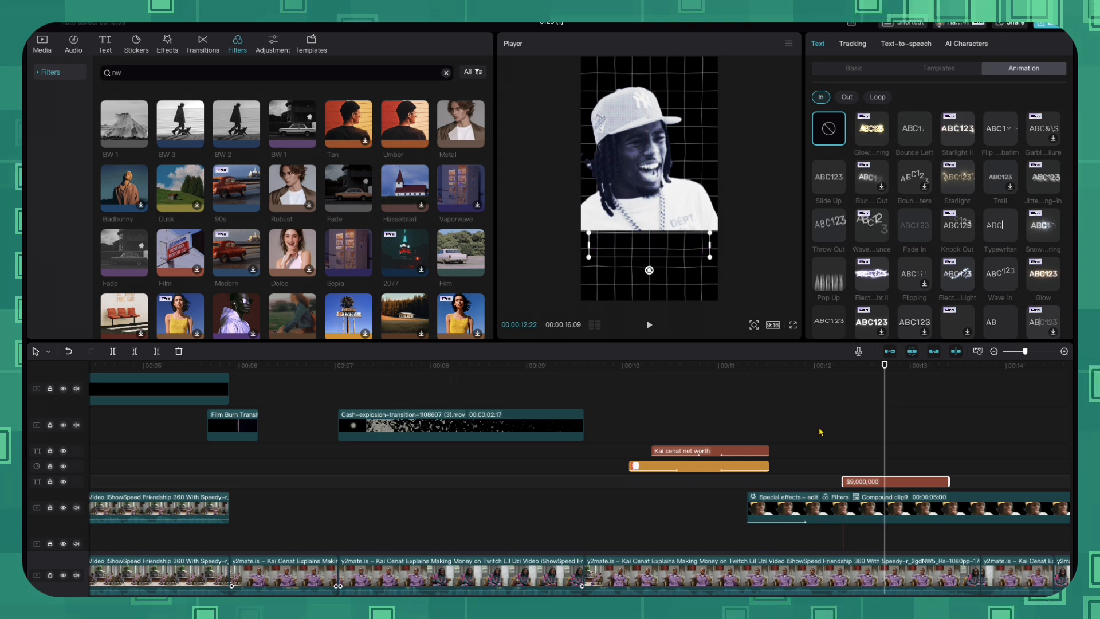
click(784, 448)
key(space)
key(space)
Set the glow of the $9,000,000 text to Intensity 43 and Range 57, and play it back
click(877, 483)
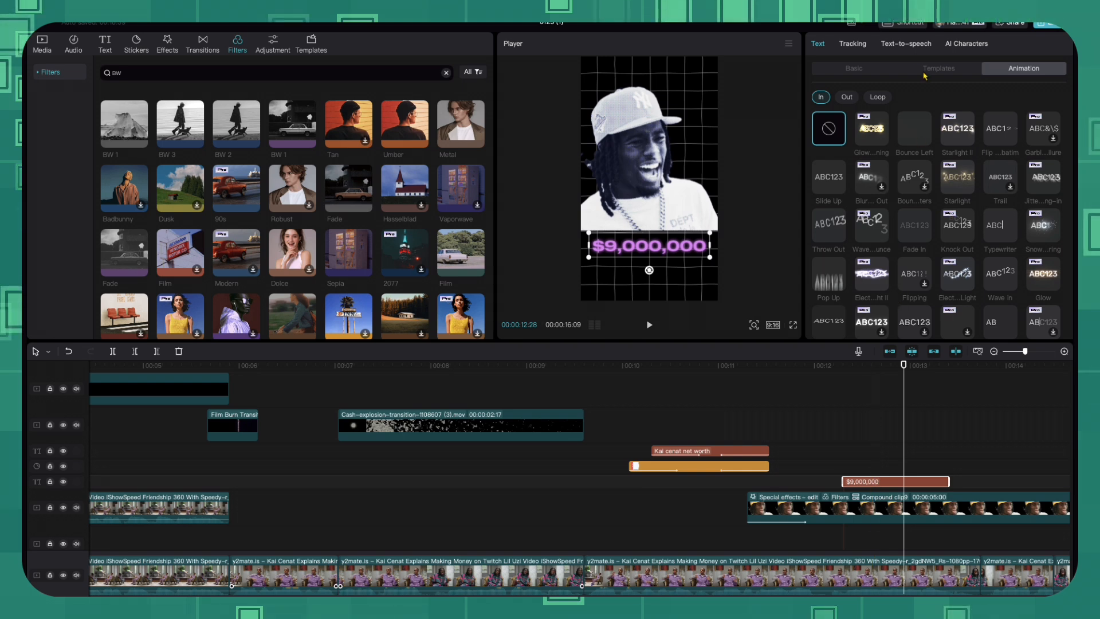
click(859, 69)
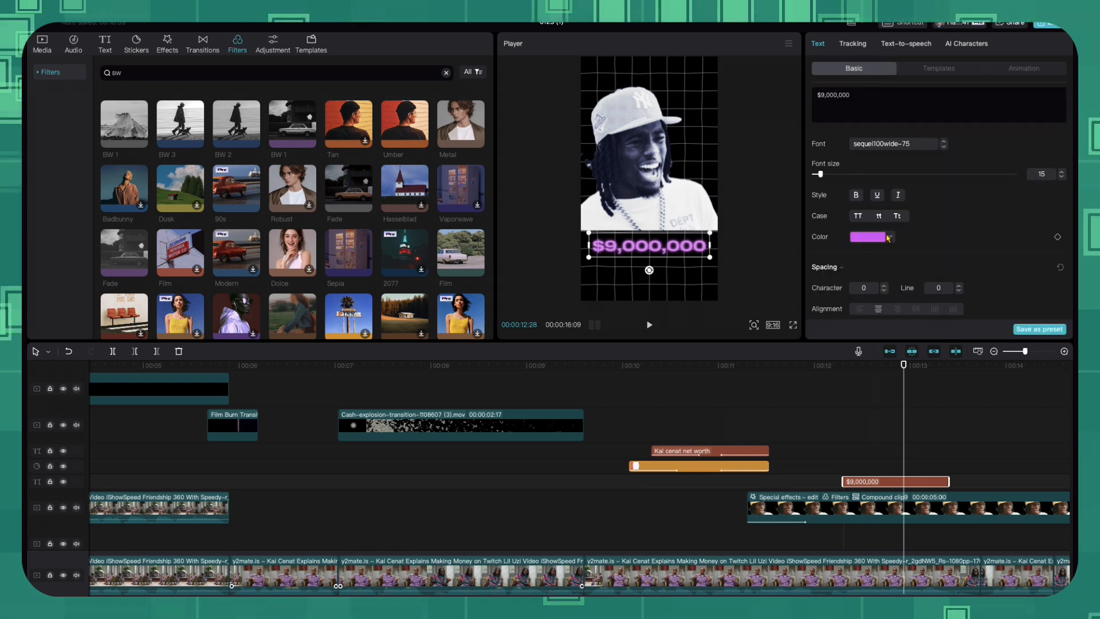
scroll(887, 238, down, 10)
scroll(887, 238, down, 1)
drag(869, 205, 908, 231)
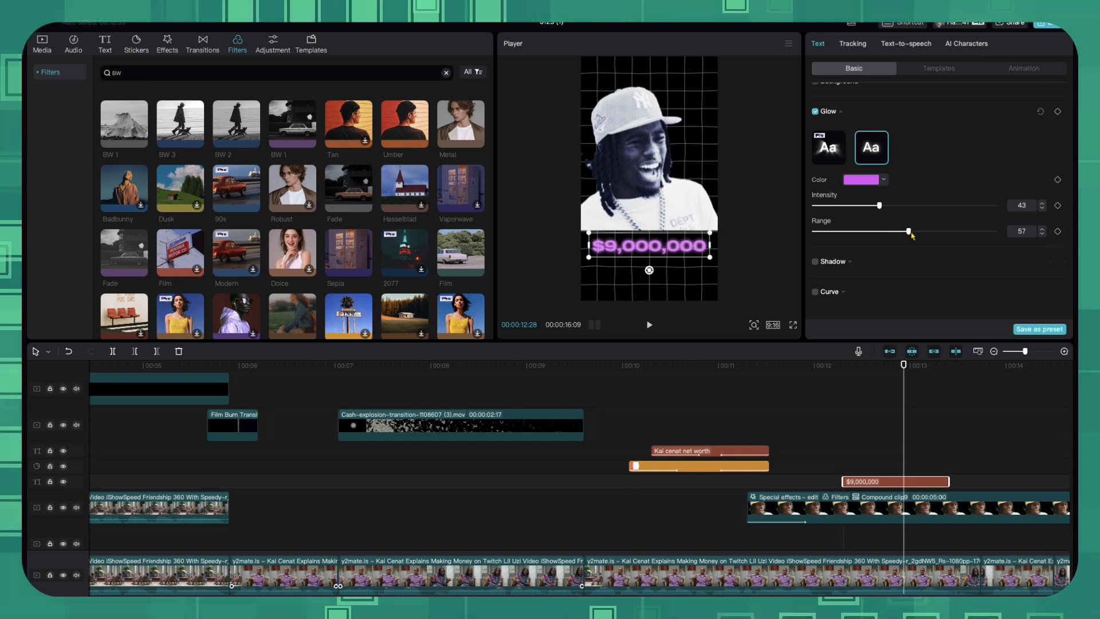
click(842, 434)
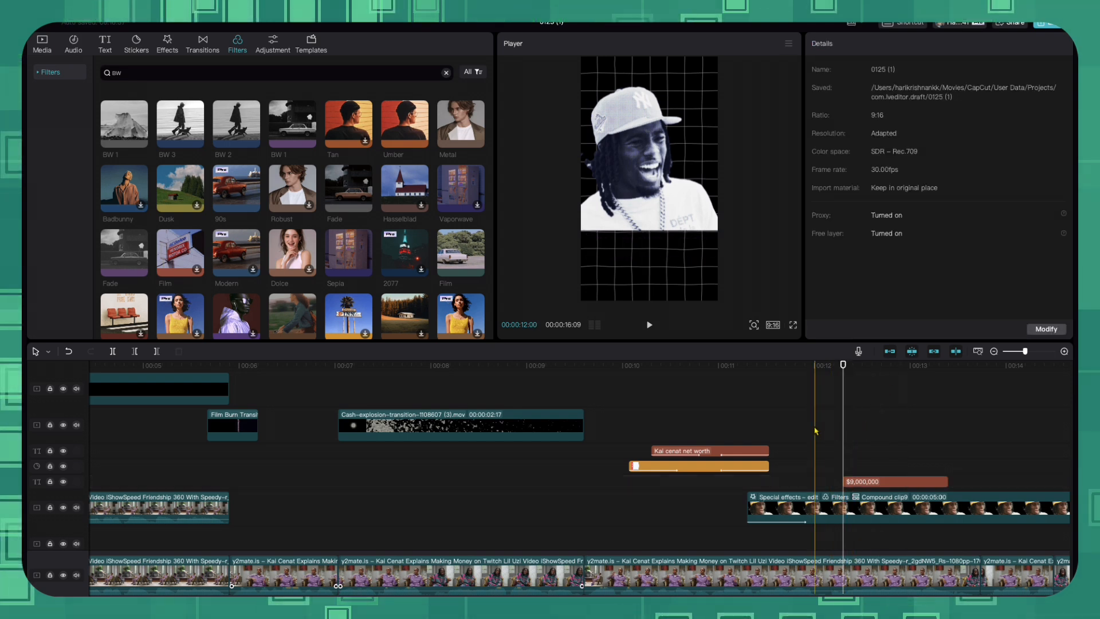
key(space)
Apply the scrambled-character "Garb..." In animation to the $9,000,000 text and preview it
click(861, 482)
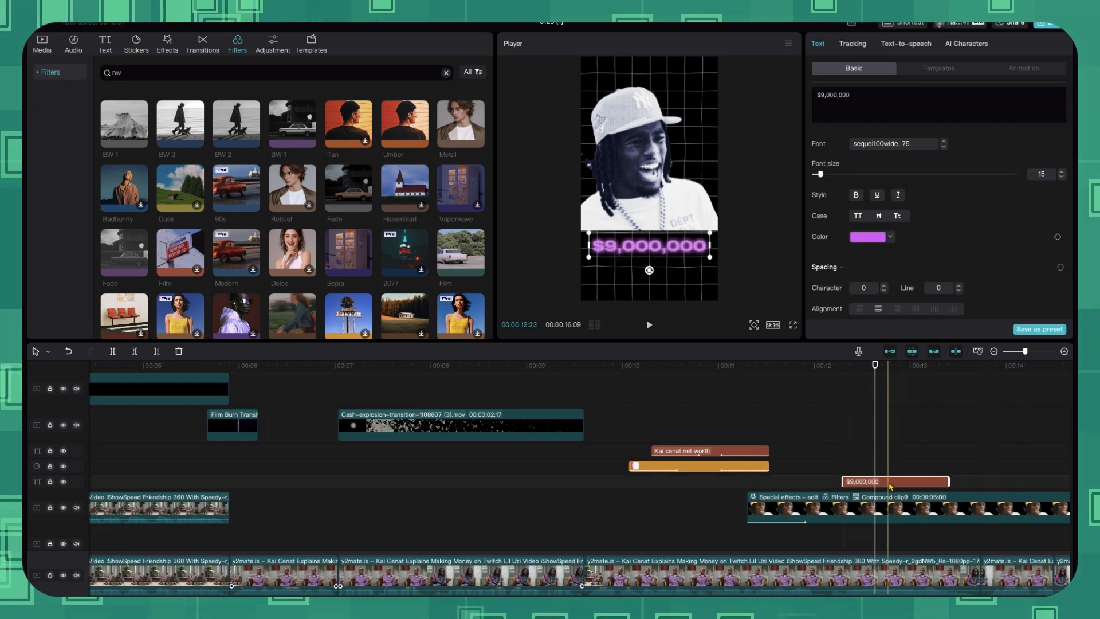
click(1025, 71)
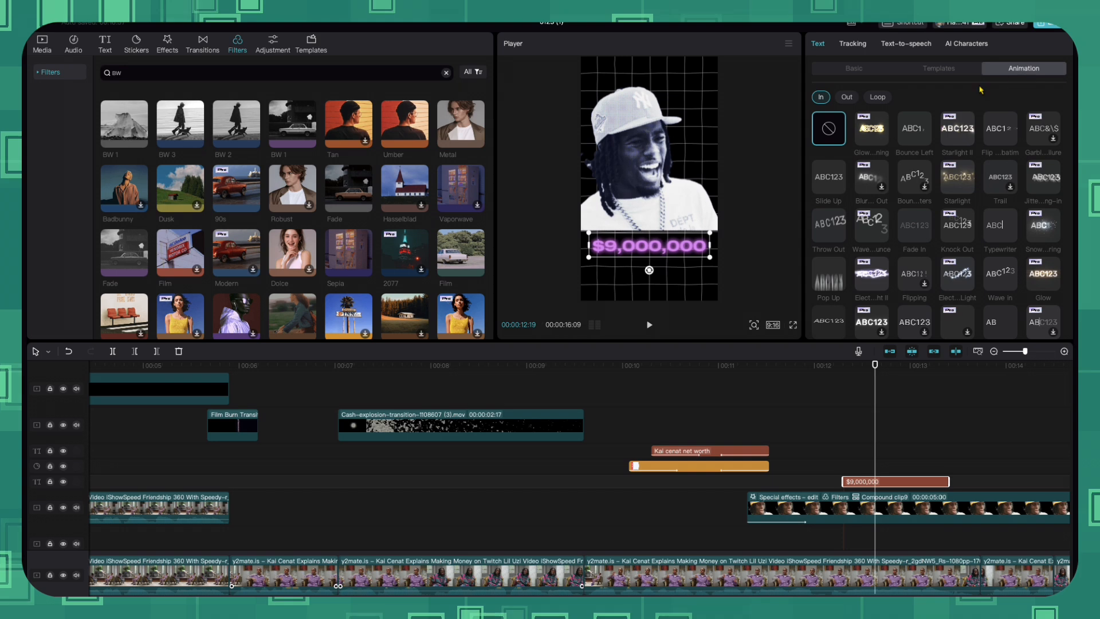
click(1044, 137)
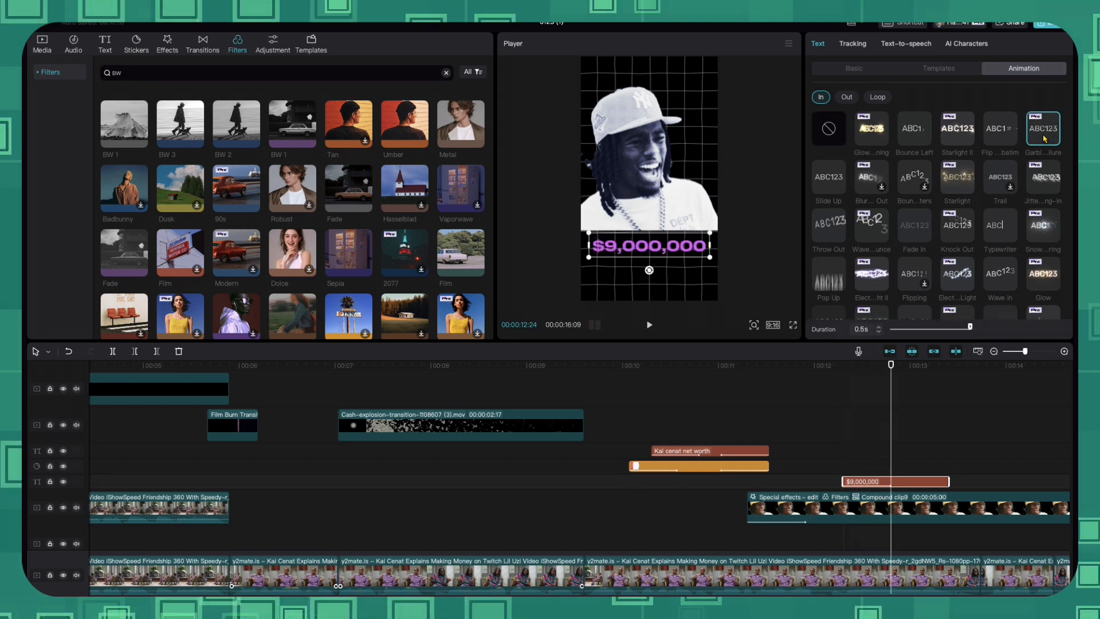
click(827, 411)
key(space)
key(space)
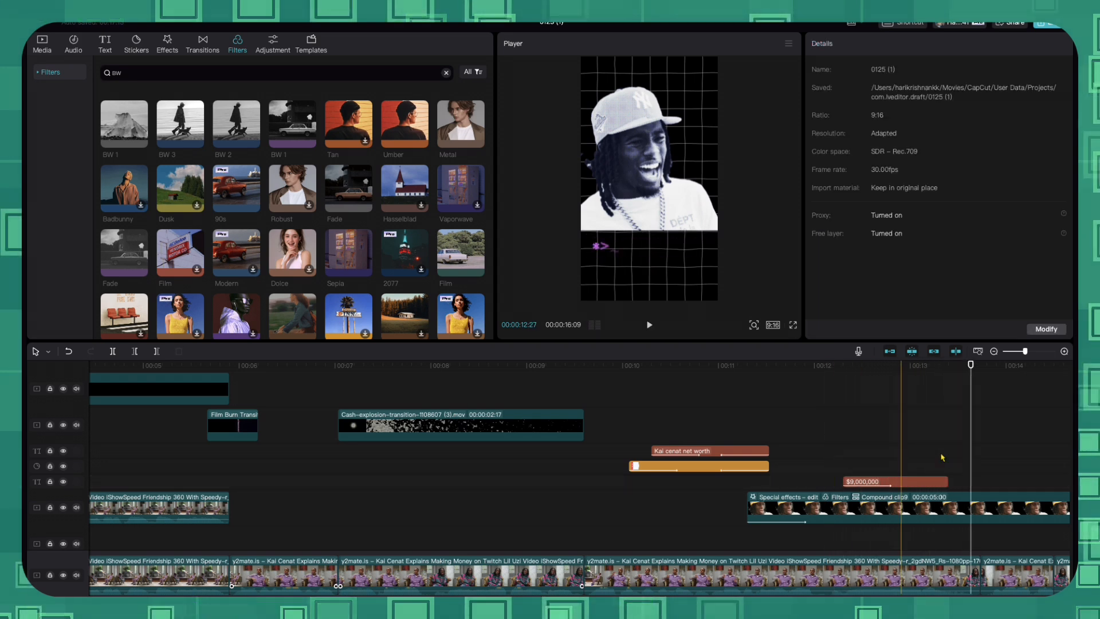
Extend the end of the $9,000,000 text clip to just past 13.5 seconds and play it back
click(948, 483)
drag(965, 482, 974, 482)
click(802, 458)
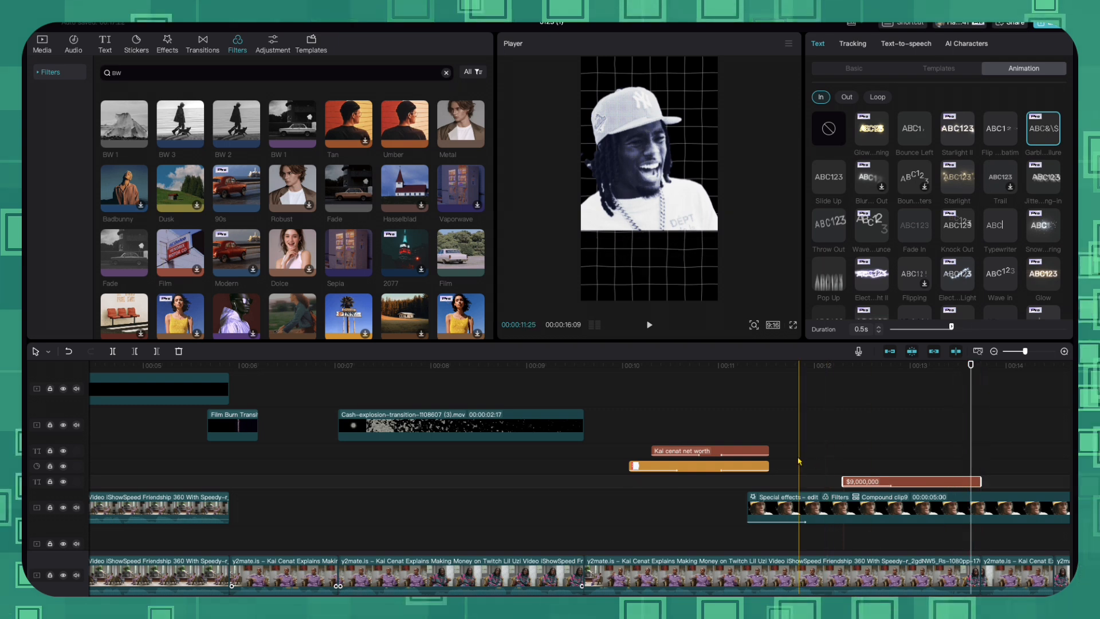
key(space)
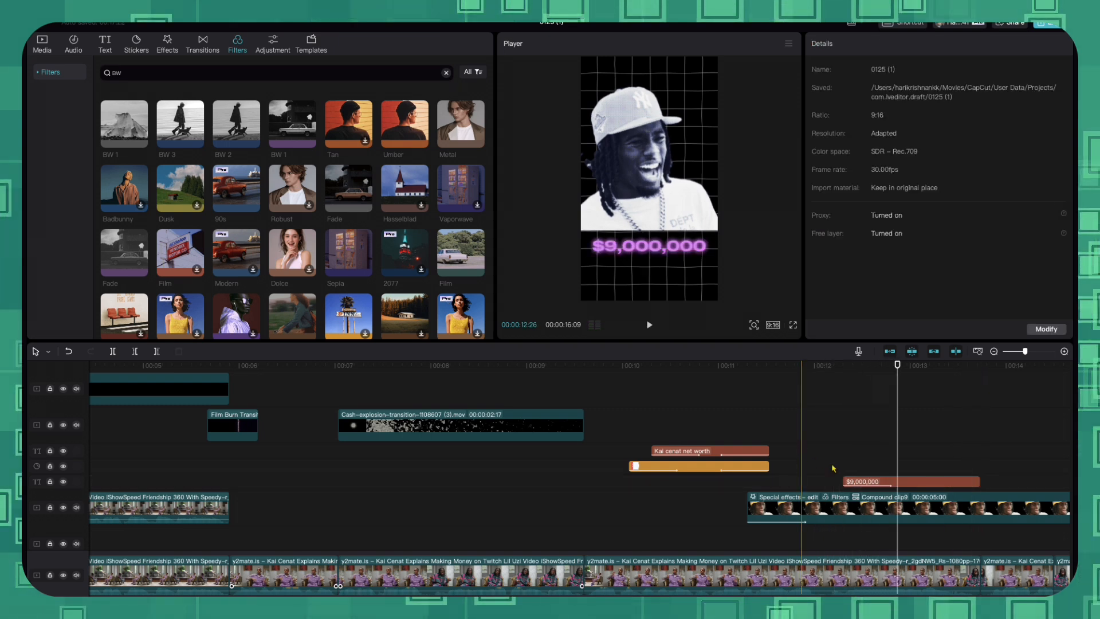
click(837, 470)
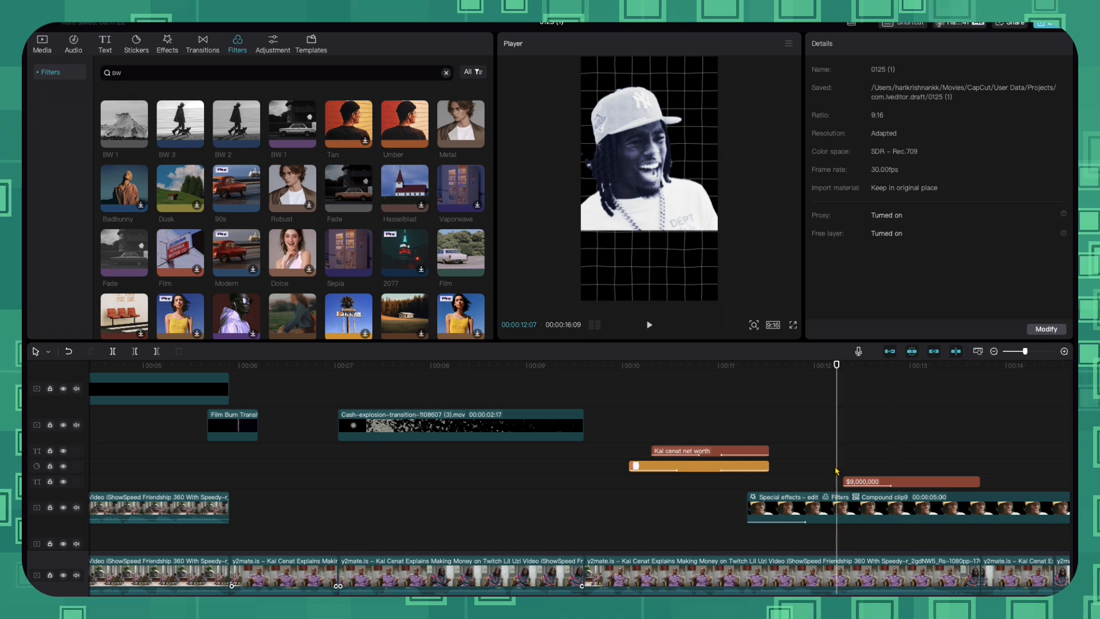
Add the Money_3.mov overlay from the project media above the cutout clip, starting at about 12.2 seconds
click(876, 482)
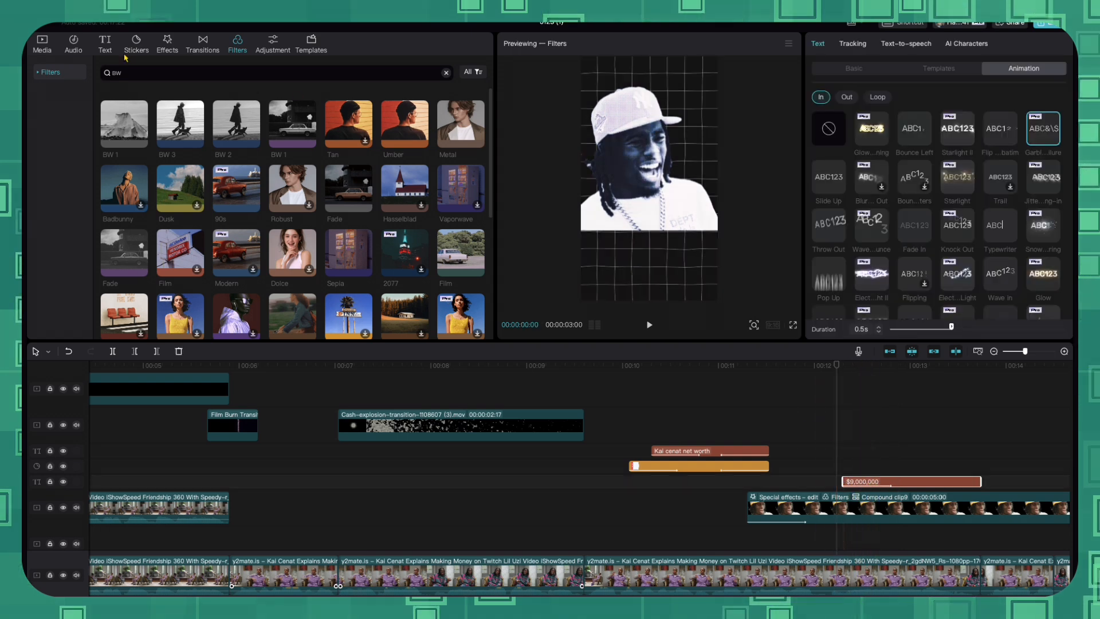
click(45, 47)
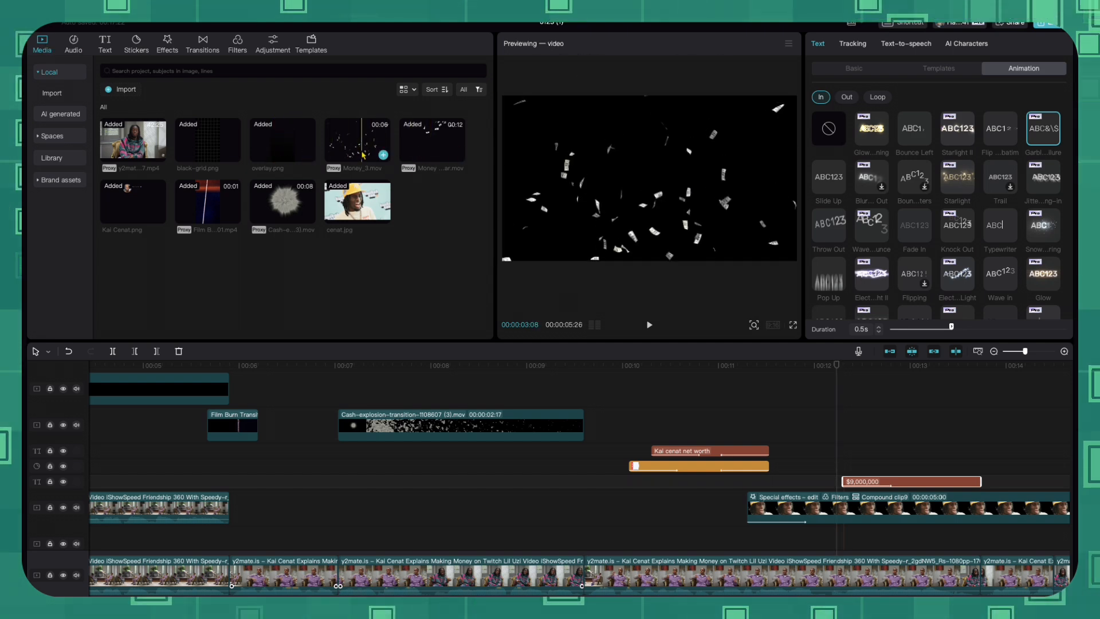
click(700, 400)
mouse_move(837, 516)
mouse_down()
mouse_move(851, 498)
mouse_move(844, 502)
mouse_up()
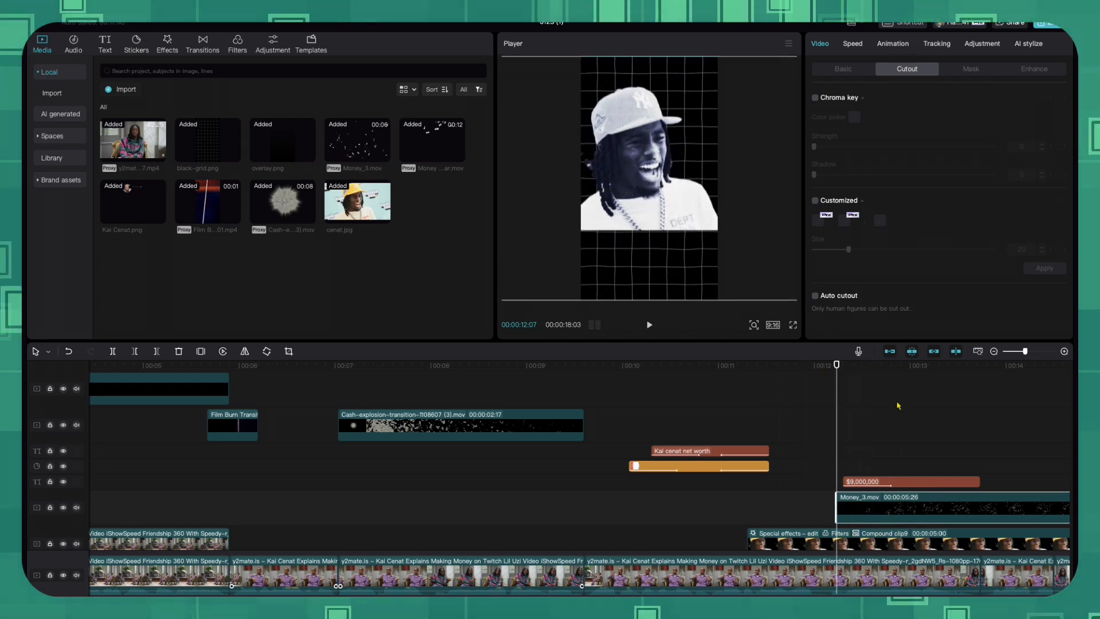
Play back the money overlay and move the Money_3.mov clip to the track beneath the cutout so the cash falls behind it
click(783, 436)
key(space)
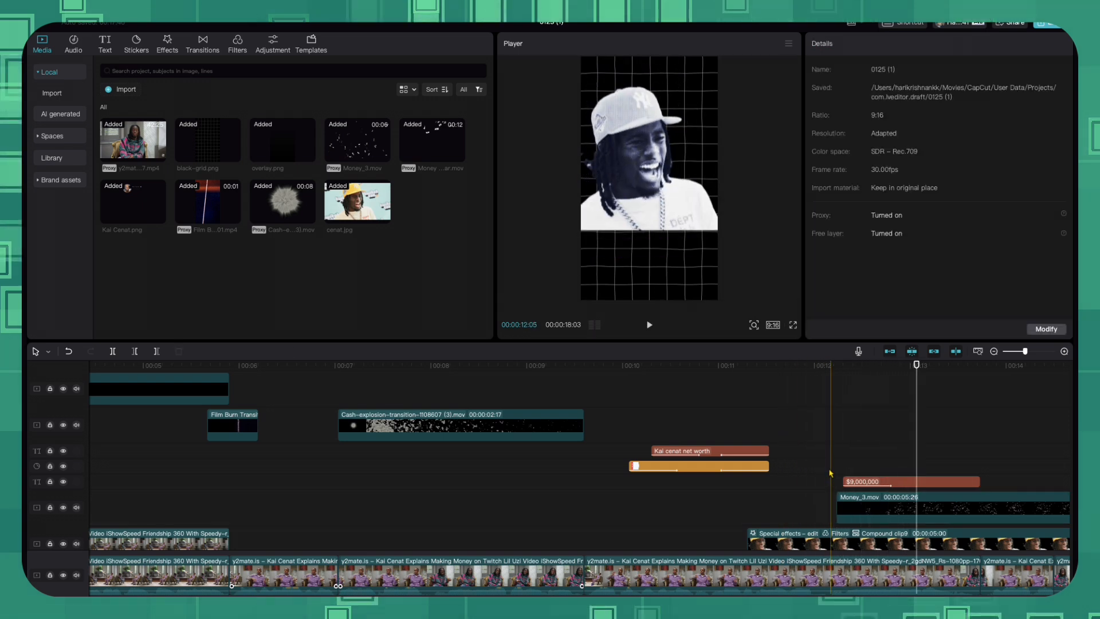
scroll(830, 473, down, 3)
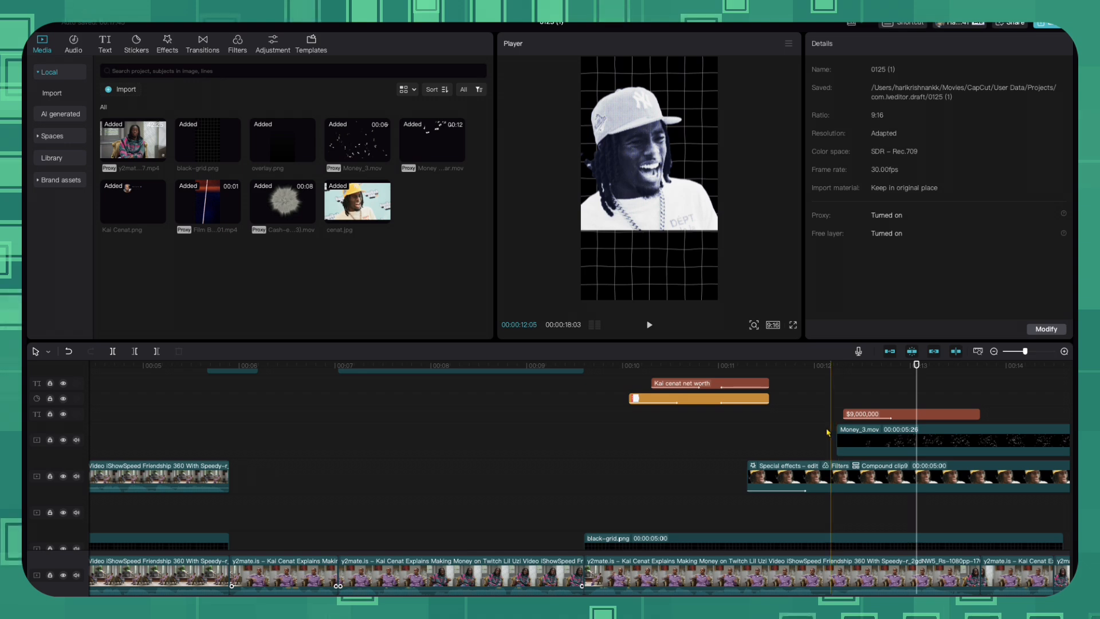
drag(836, 447, 855, 501)
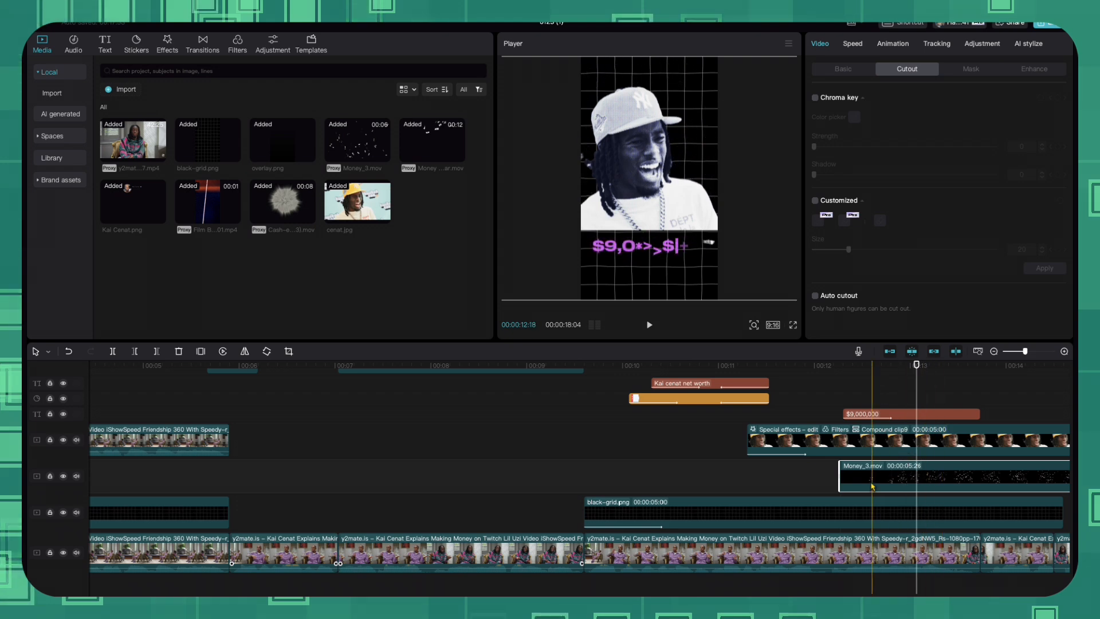
Bend the Green curve of the Money_3.mov clip strongly upward to tint the falling cash green, and play it back
click(983, 45)
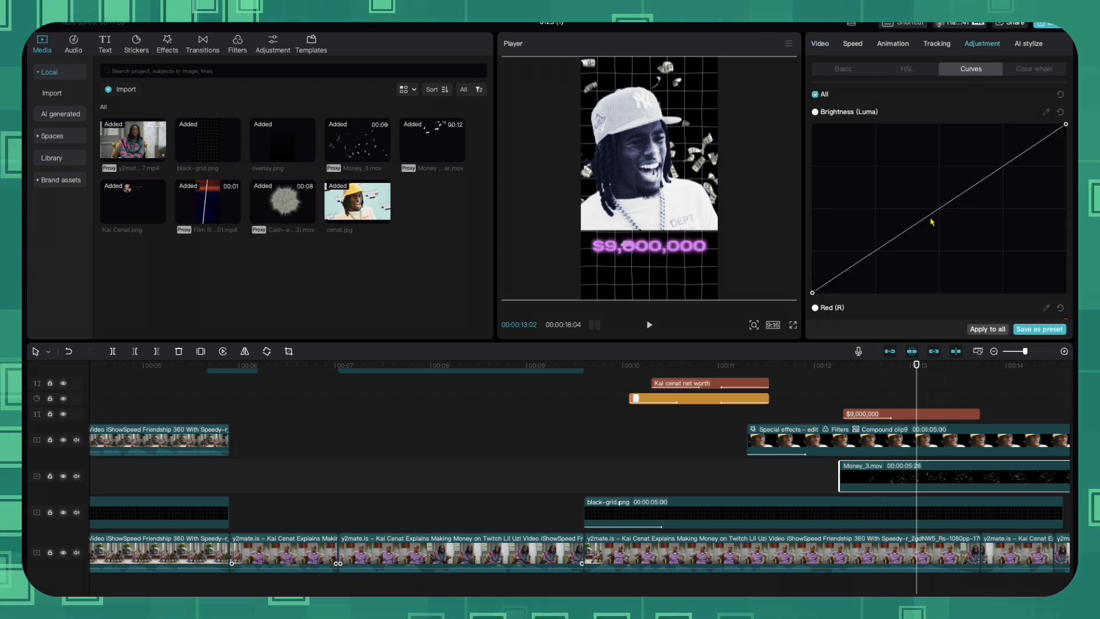
scroll(923, 240, down, 6)
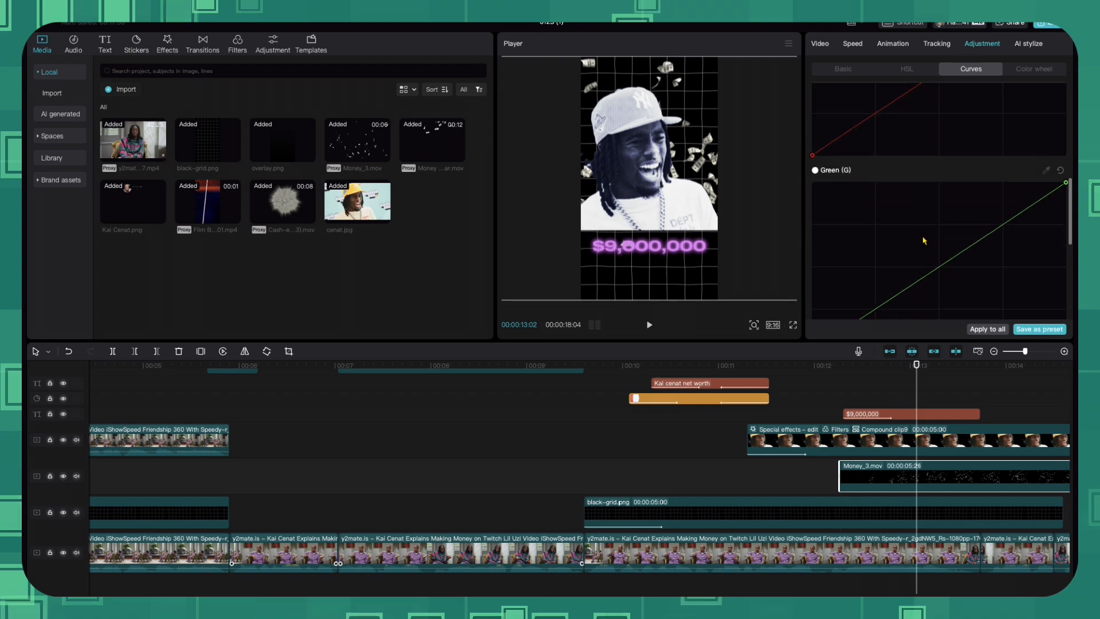
click(928, 244)
drag(928, 245, 903, 190)
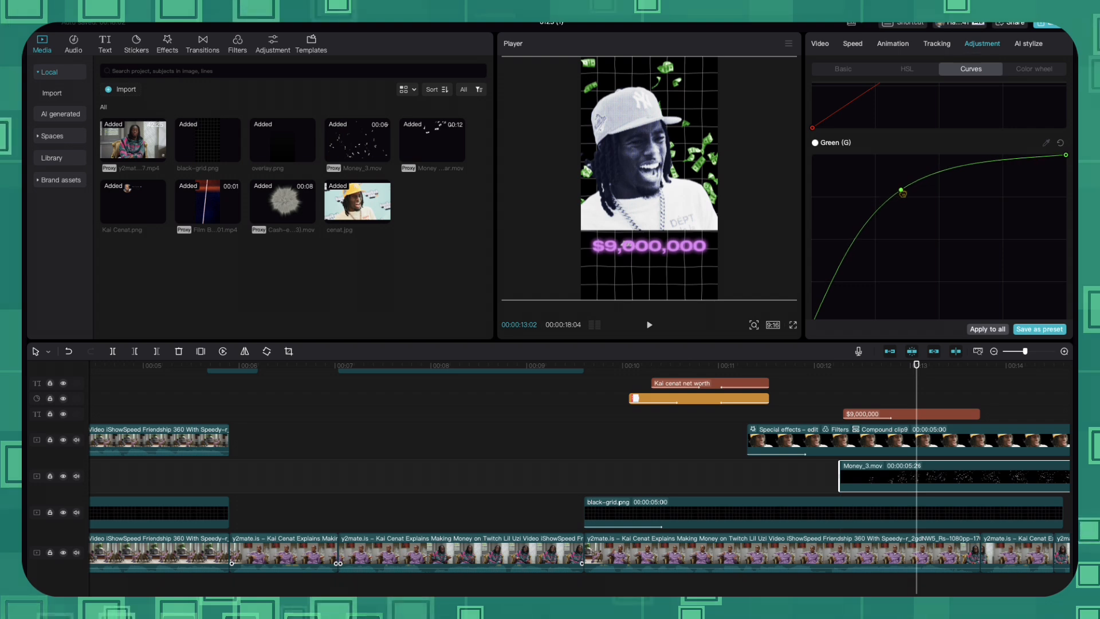
click(727, 413)
key(space)
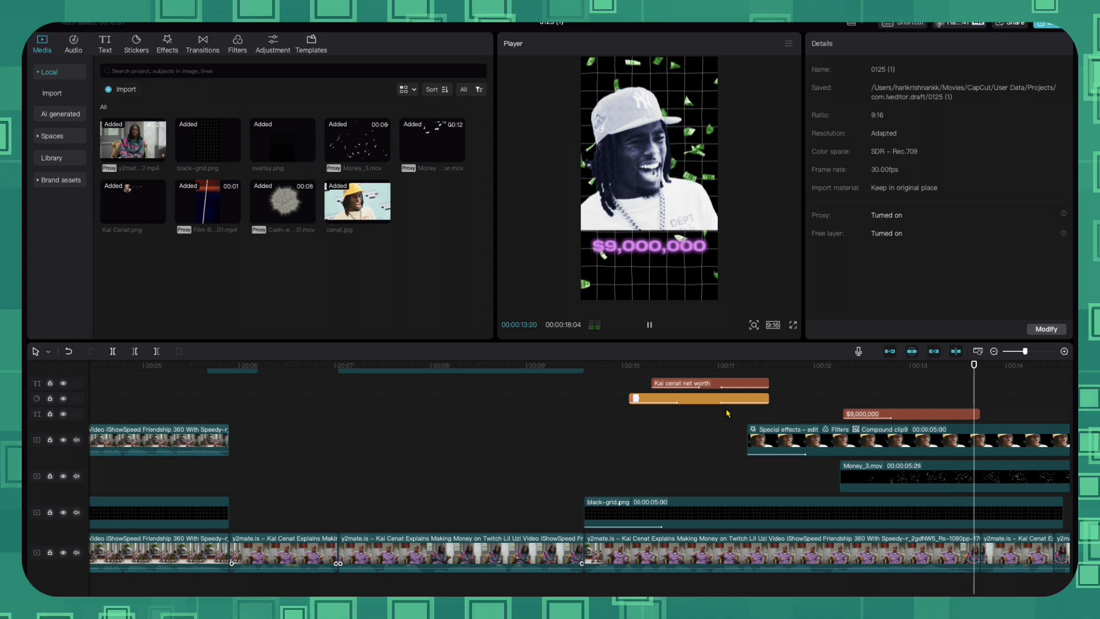
key(space)
key(space)
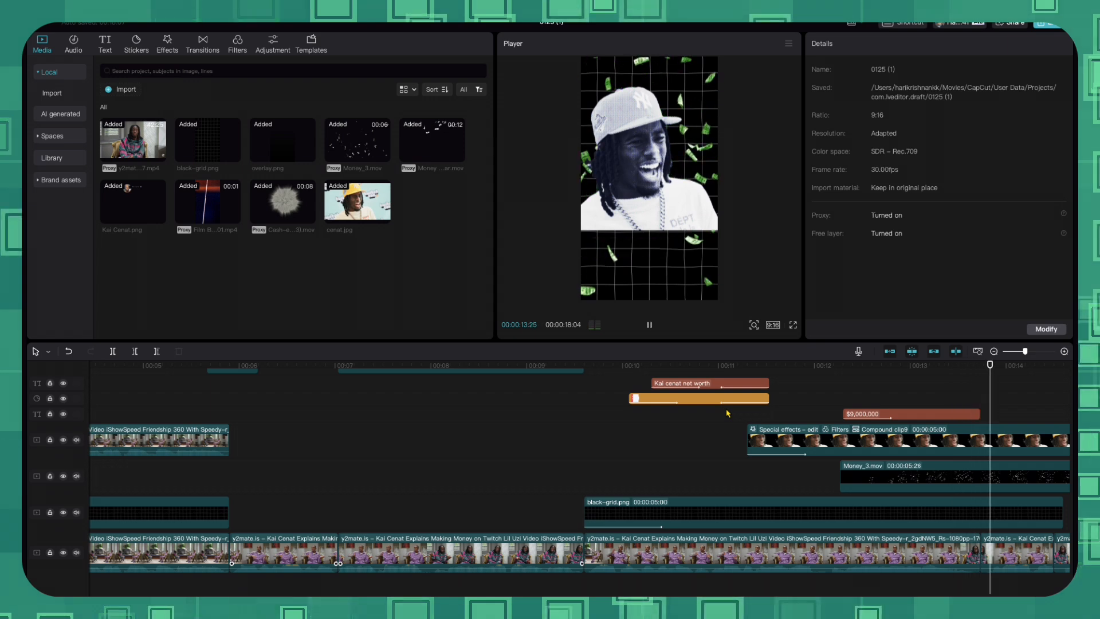
key(space)
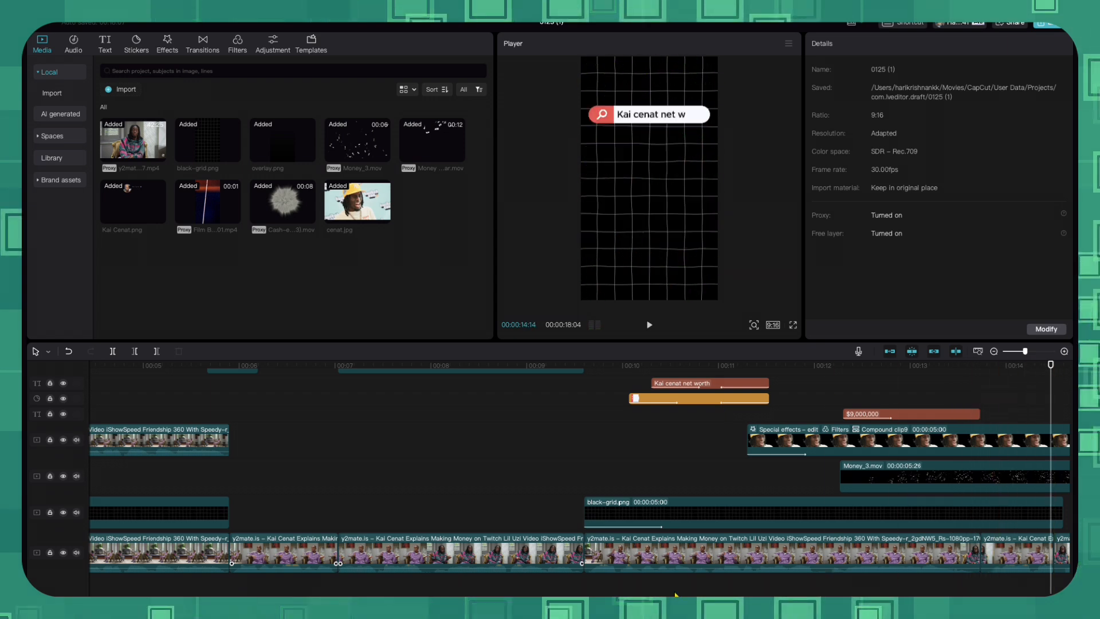
Split the Money_3.mov clip at the end of the $9,000,000 text and delete the remainder
scroll(579, 476, right, 3)
scroll(673, 373, right, 10)
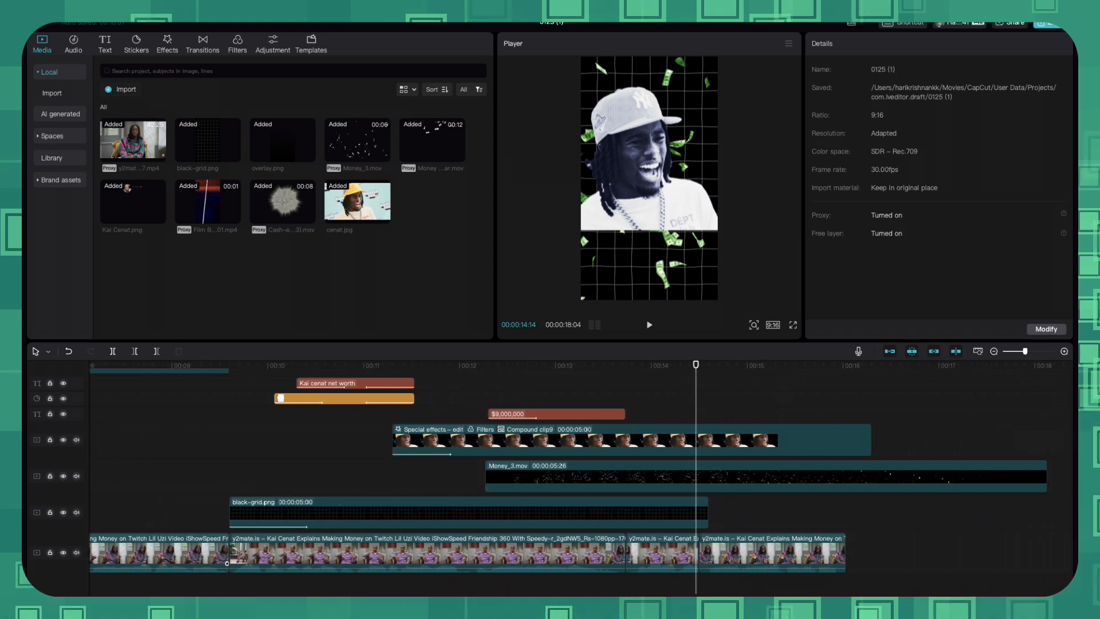
click(676, 370)
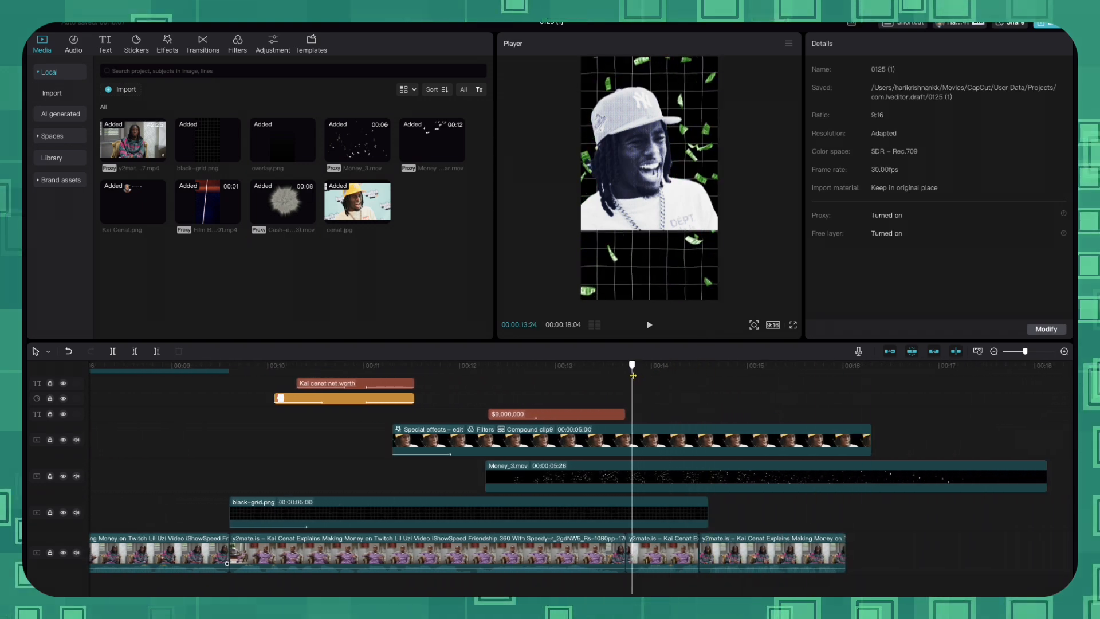
key(space)
key(space)
click(625, 377)
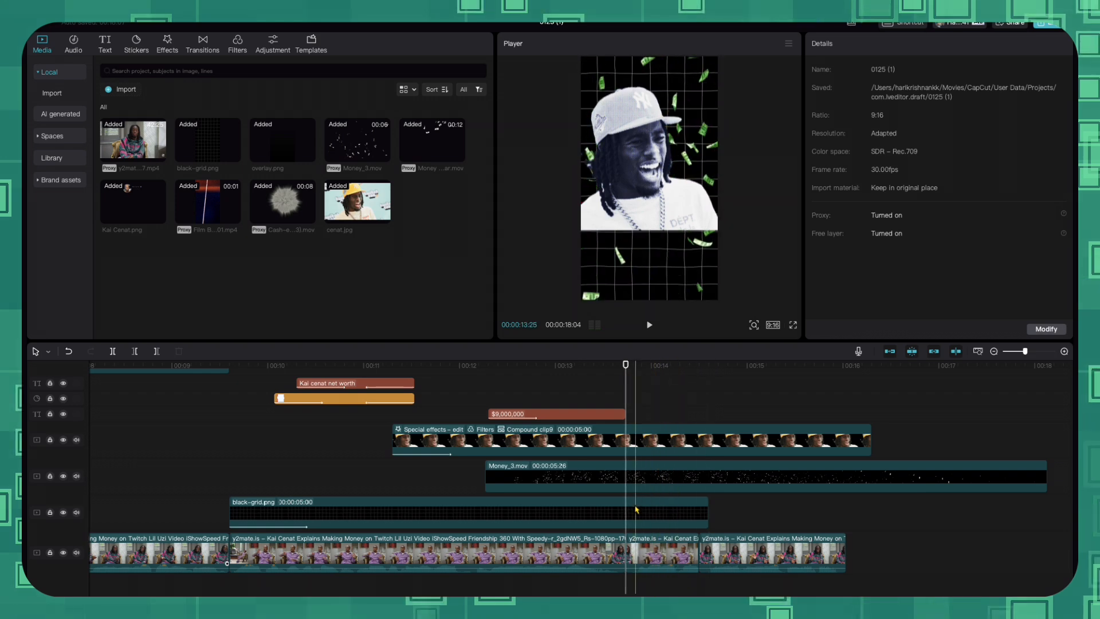
click(633, 511)
click(633, 477)
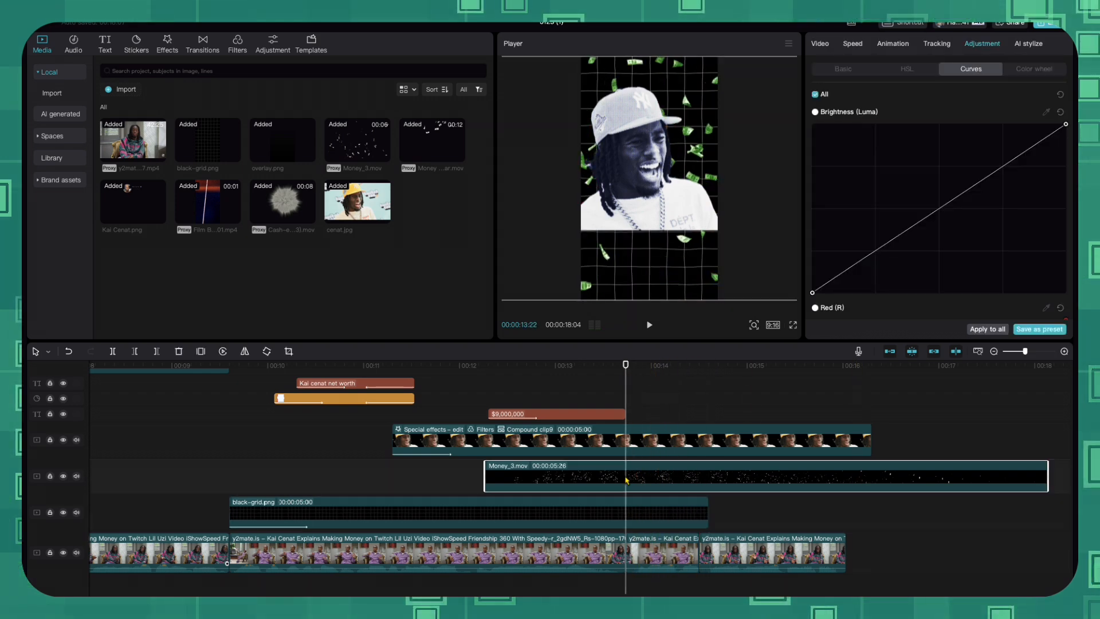
key(ctrl+b)
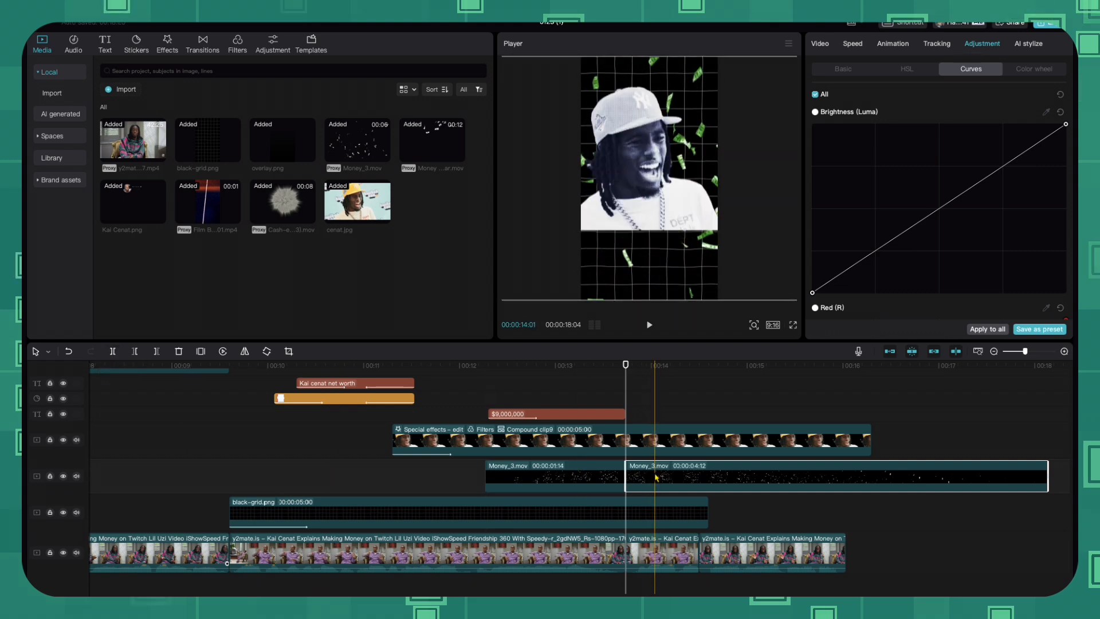
key(Delete)
Split the cutout compound clip at the end of the $9,000,000 text and delete its remaining part
click(625, 445)
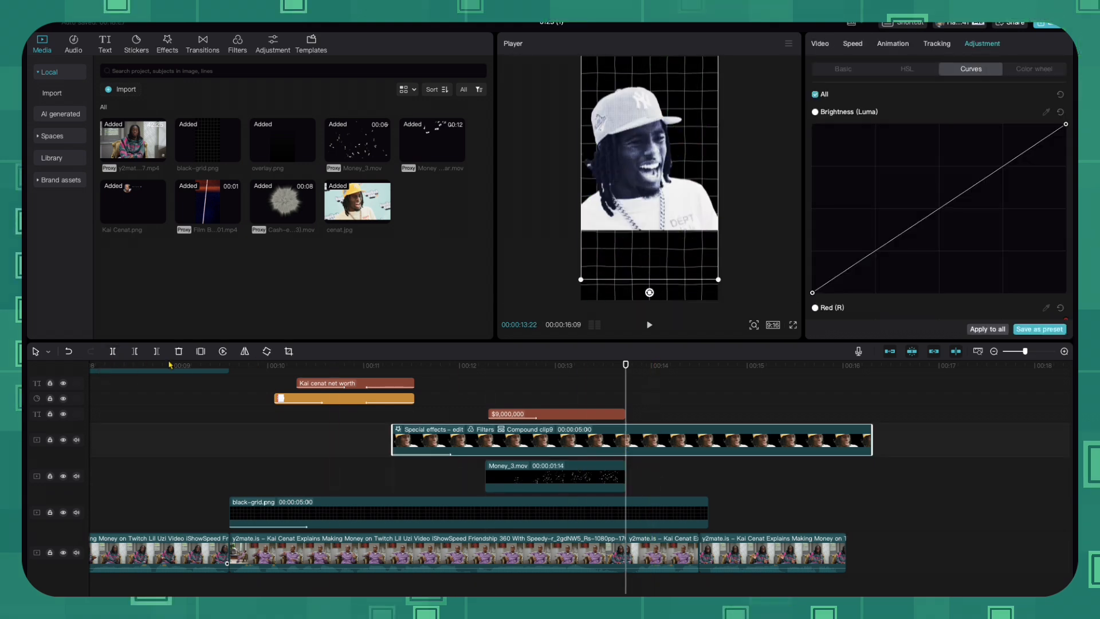
click(113, 351)
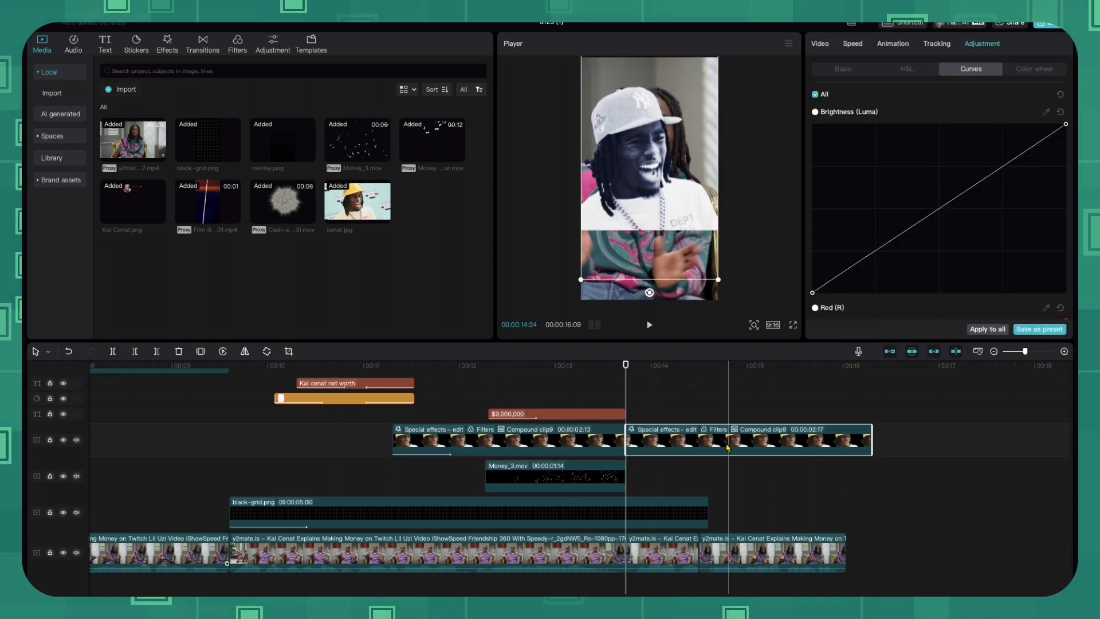
key(Delete)
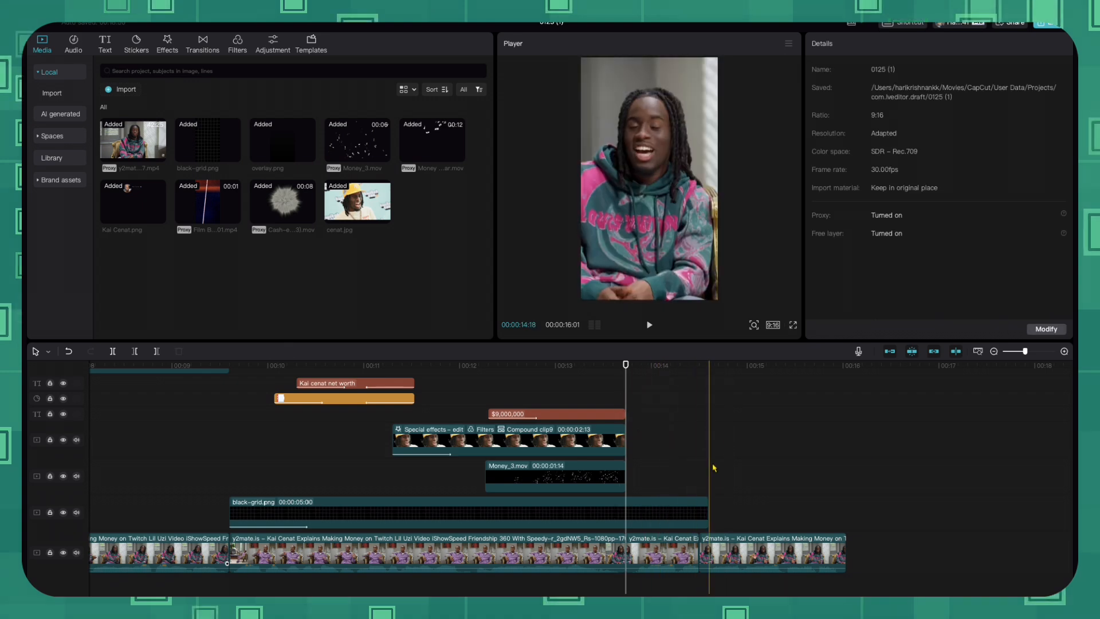
Apply the Play Pendulum video effect to the shortened cutout clip and set its Twist to 0
click(601, 446)
click(165, 53)
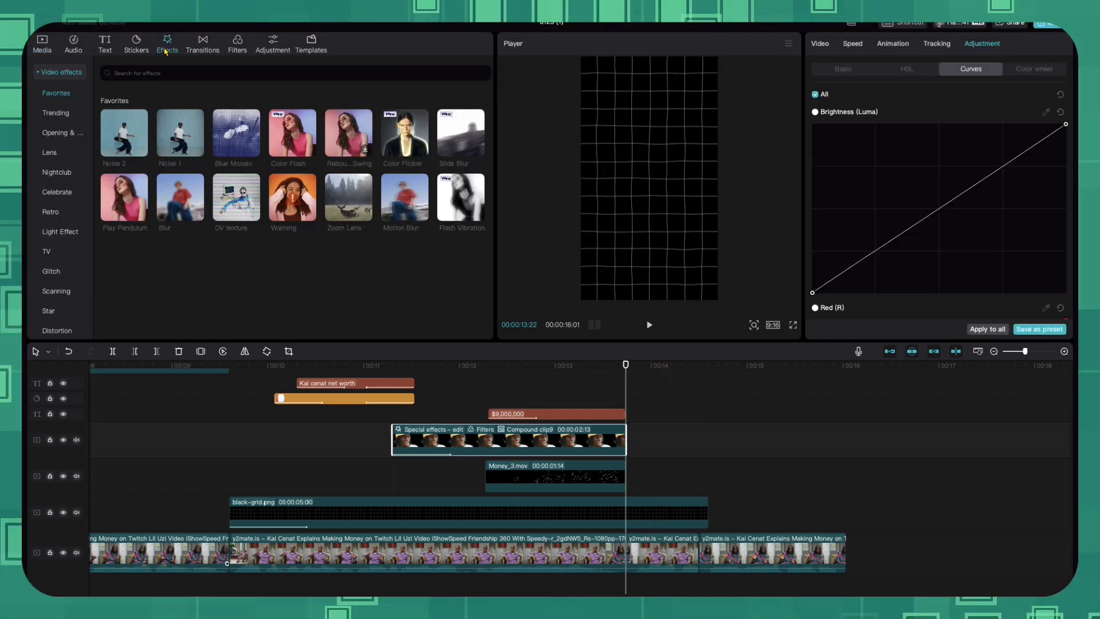
drag(124, 196, 511, 445)
drag(862, 121, 791, 124)
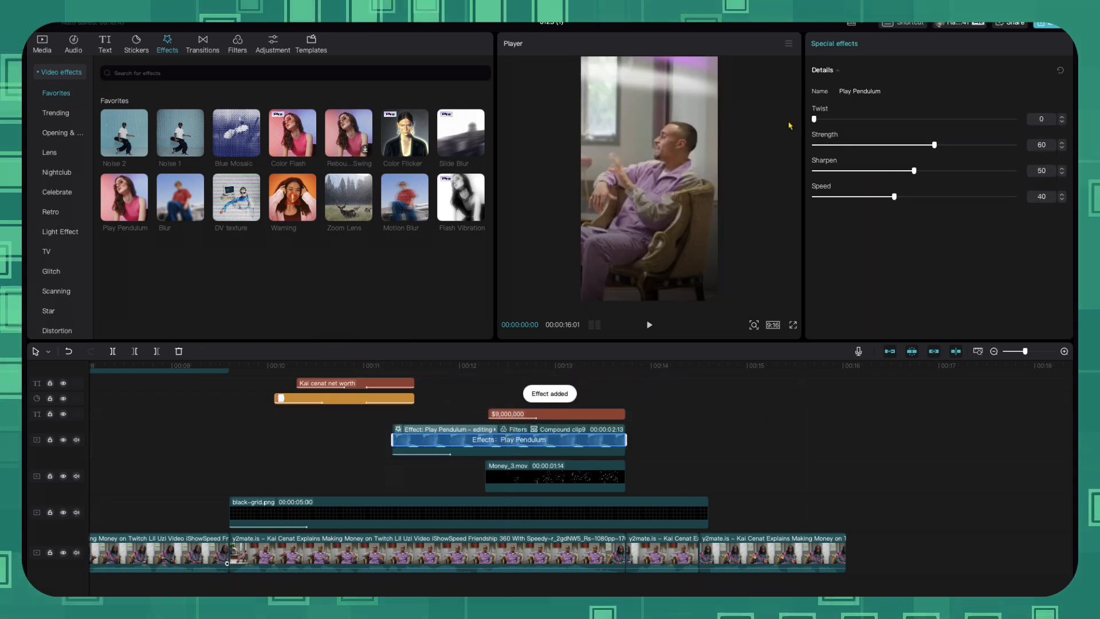
Set the cutout's Play Pendulum effect to Strength 11 and Speed 20
click(504, 382)
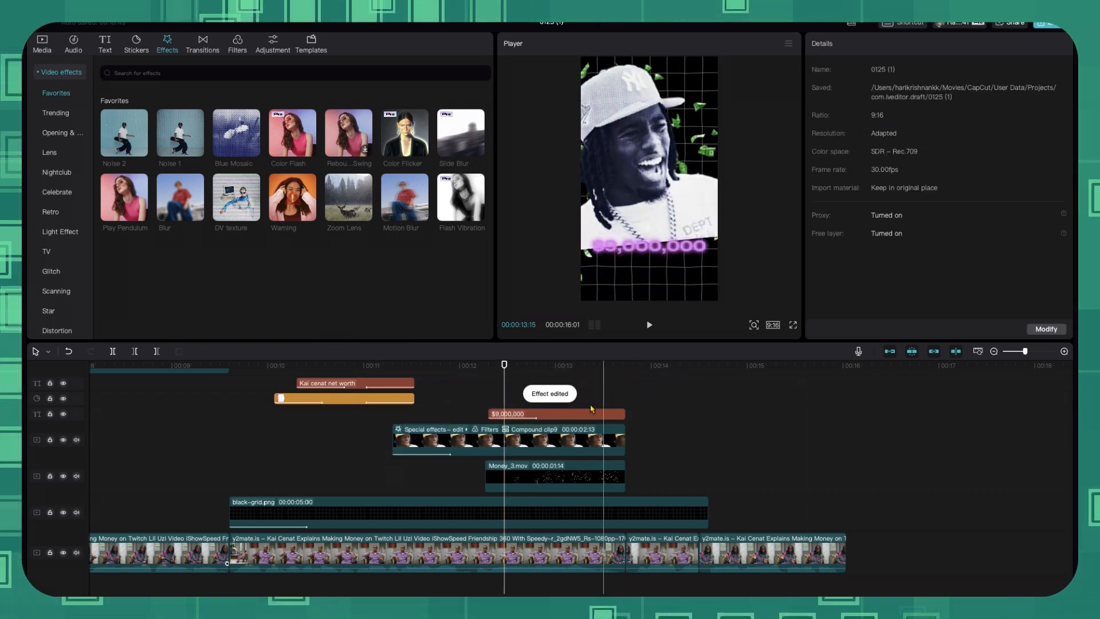
click(531, 435)
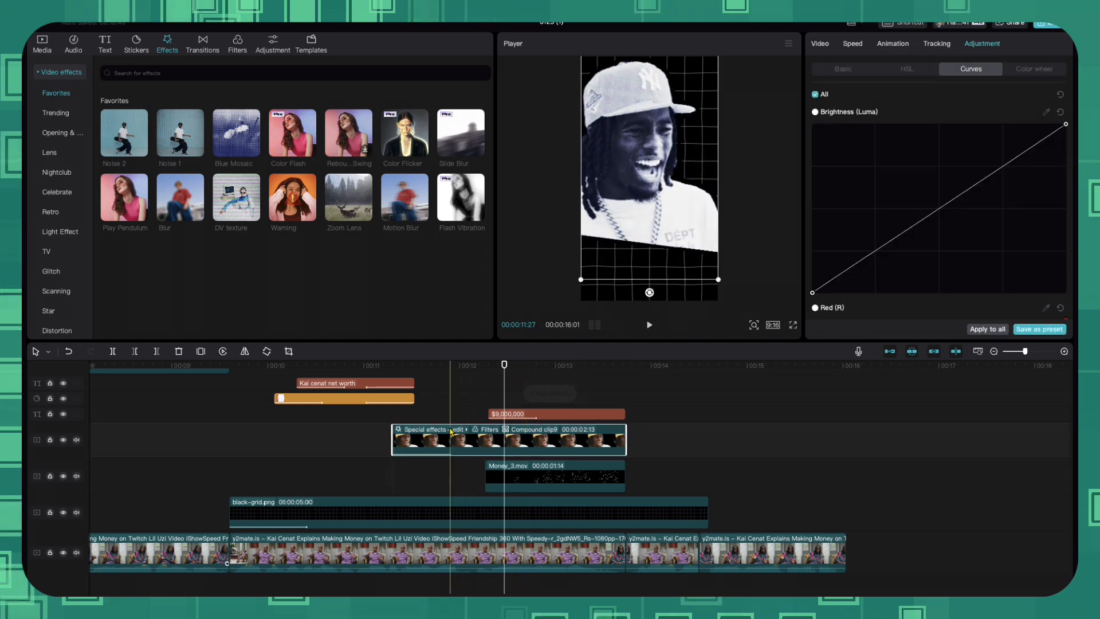
click(431, 436)
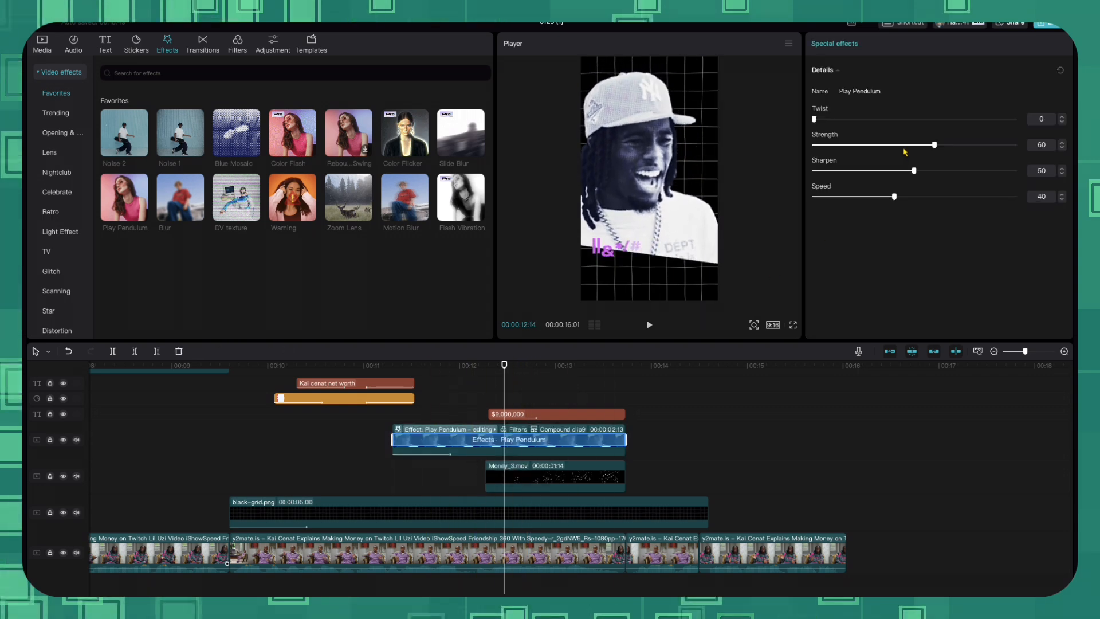
drag(858, 153, 837, 152)
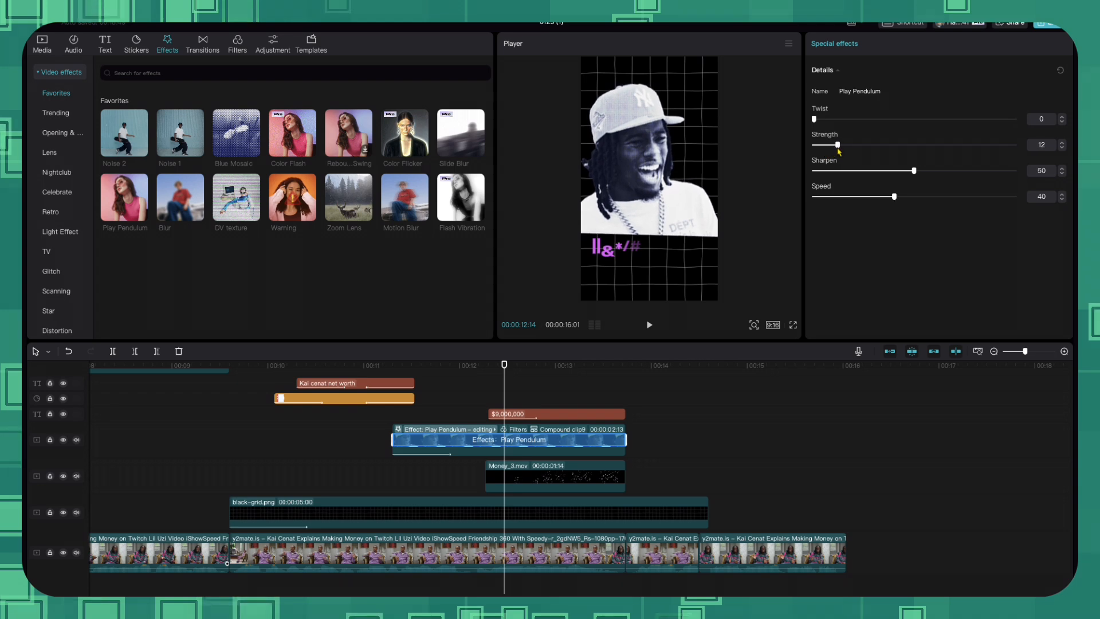
drag(861, 197, 838, 197)
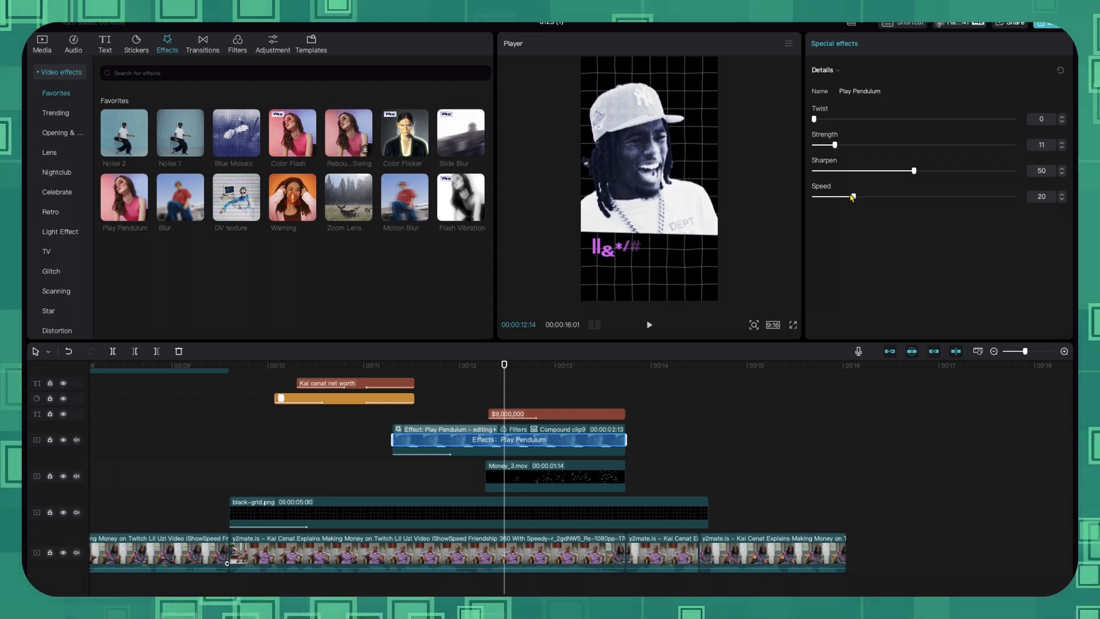
Play back the cutout section to check the pendulum motion together with the cash and the $9,000,000 text
click(387, 420)
key(space)
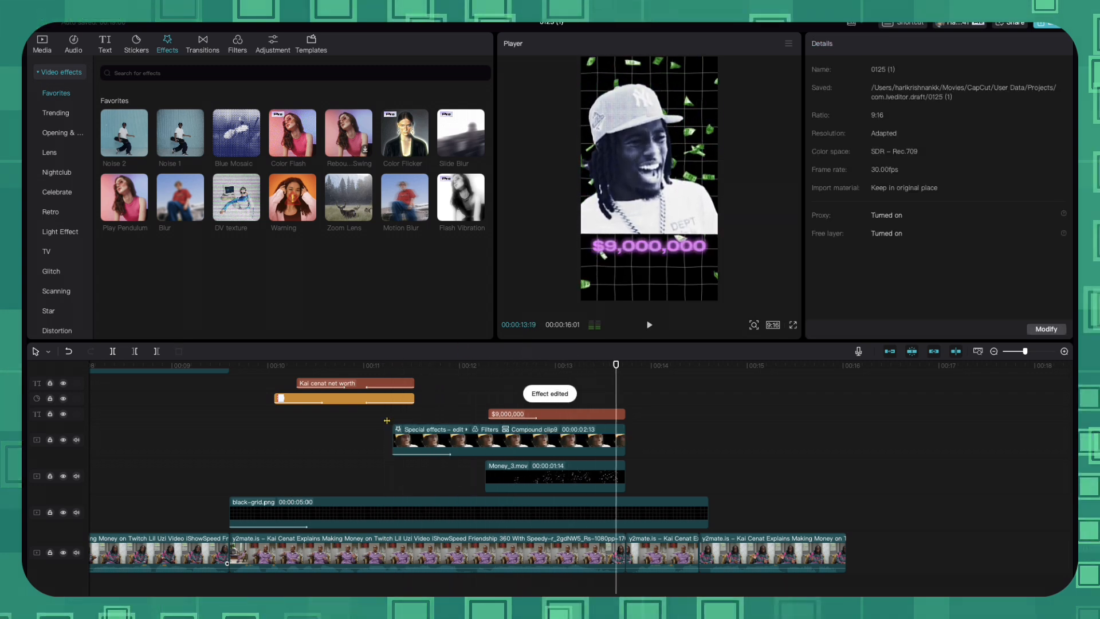
key(space)
click(363, 411)
key(space)
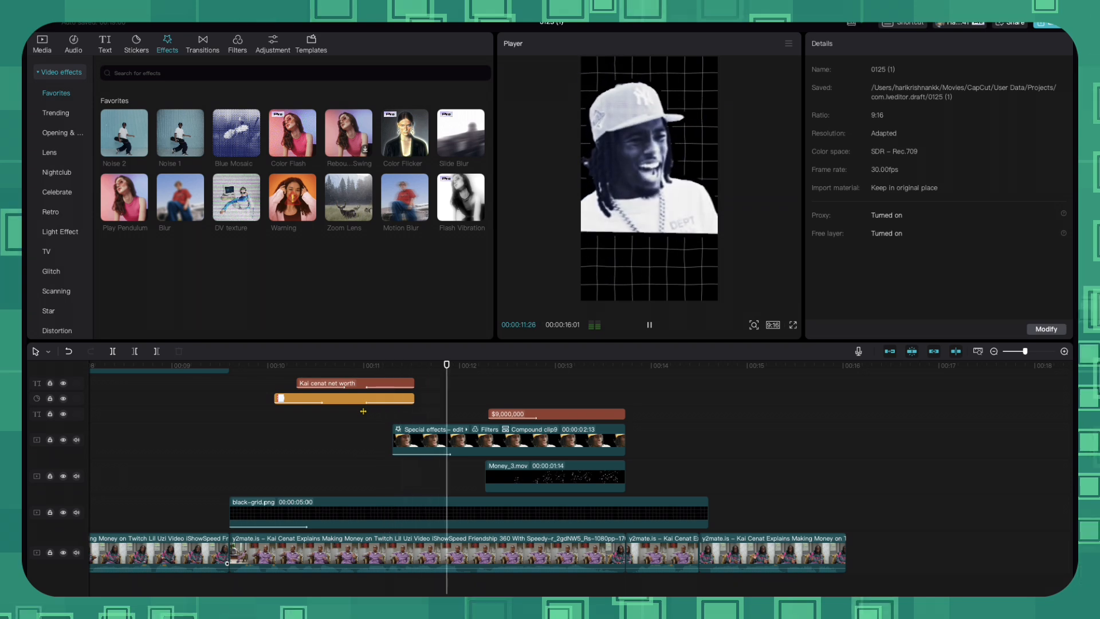
key(space)
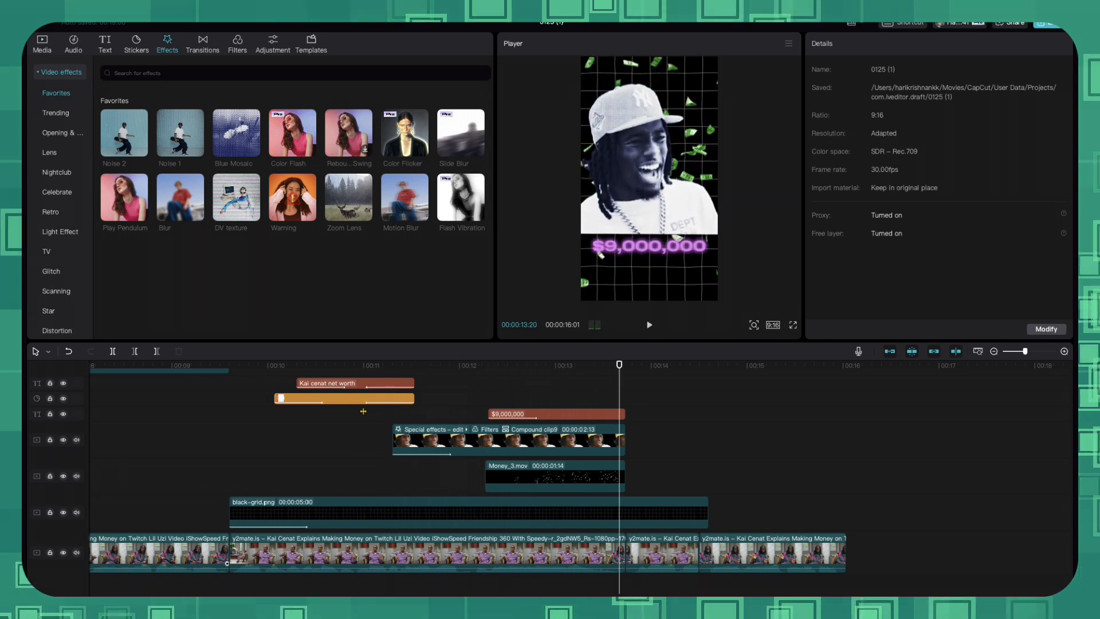
key(space)
key(space)
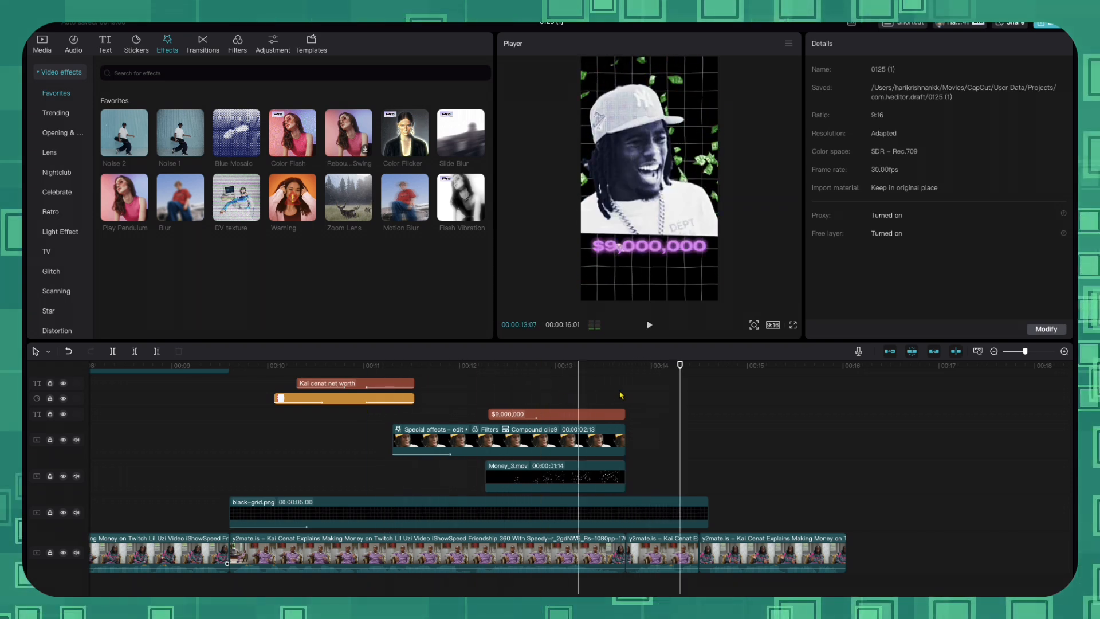
Trim the end of the black-grid.png clip to match the end of the $9,000,000 text and play it back
key(Up)
click(707, 511)
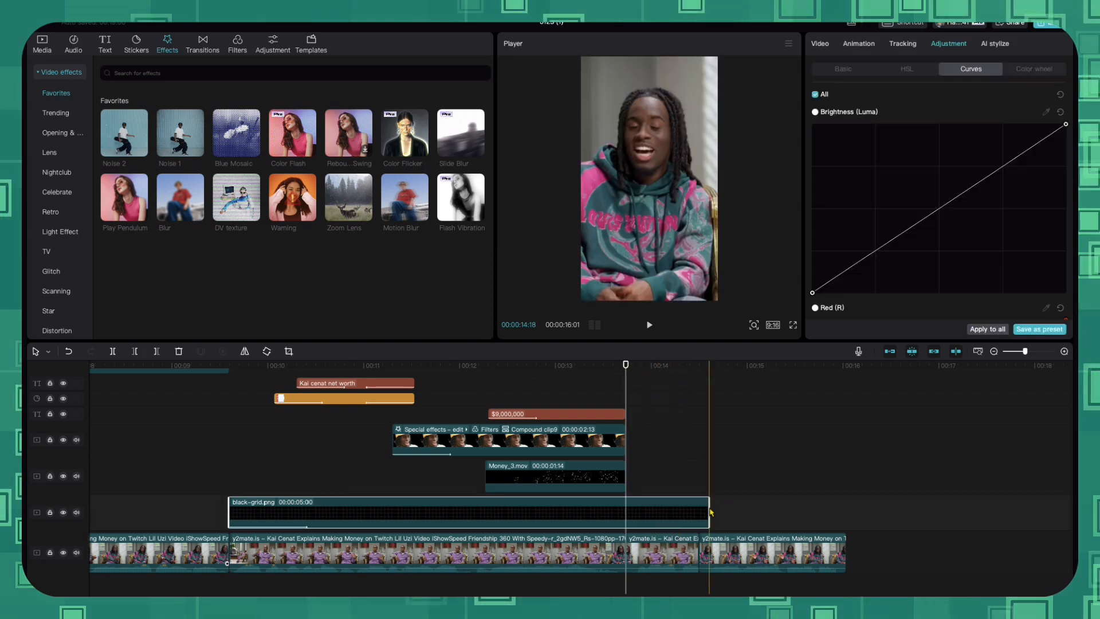
drag(707, 506, 636, 507)
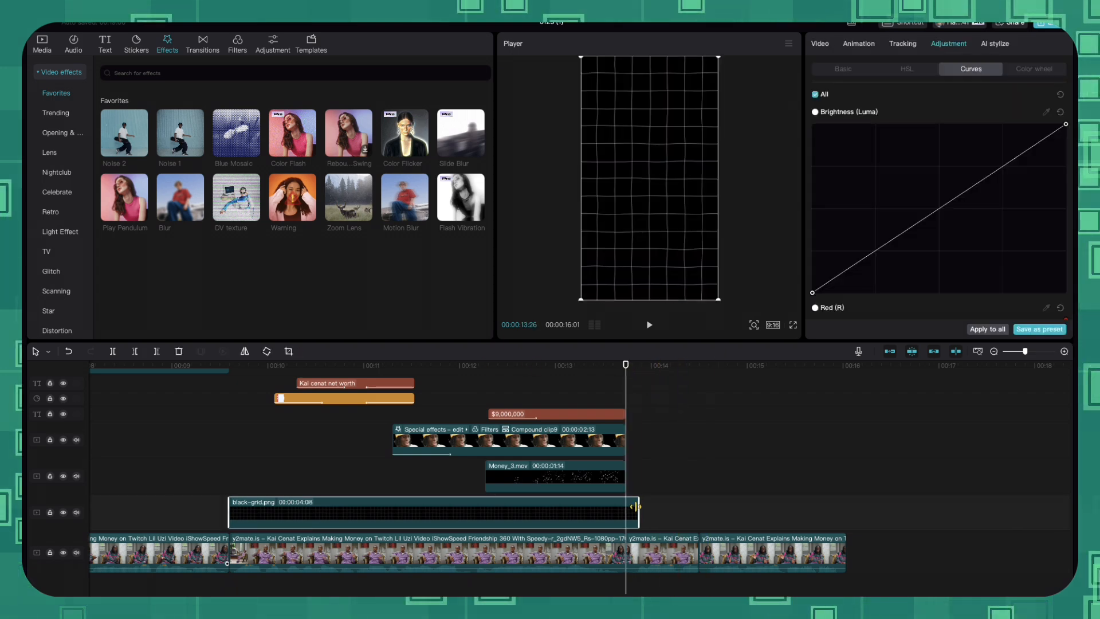
click(546, 379)
key(space)
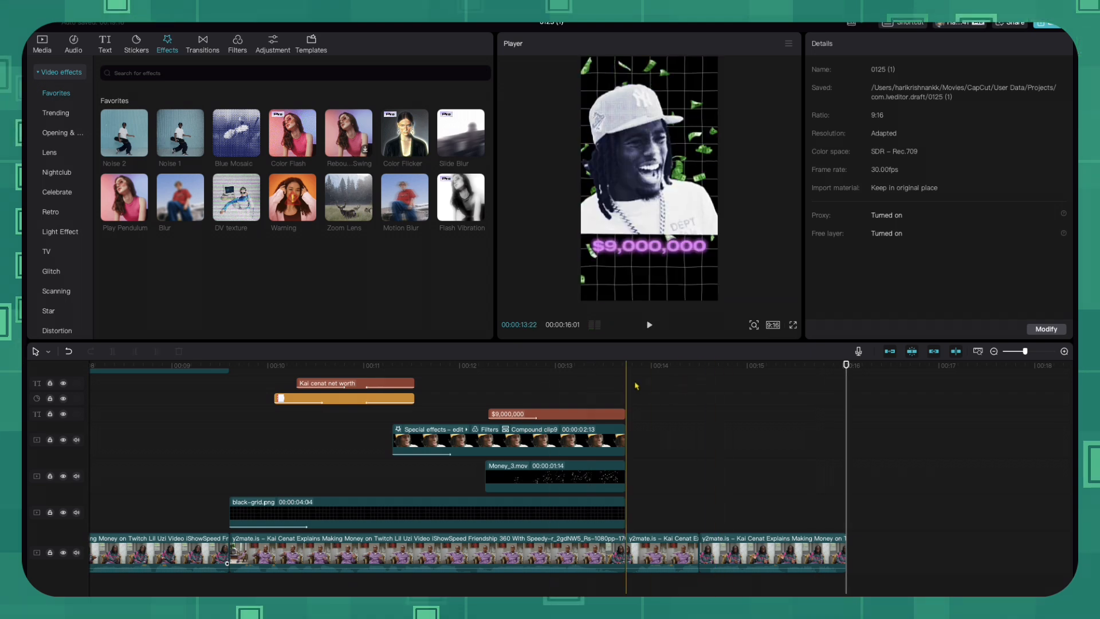
Split the interview clip following the $9,000,000 section at 00:00:13:26 and delete its short opening piece
click(643, 552)
drag(643, 367, 623, 370)
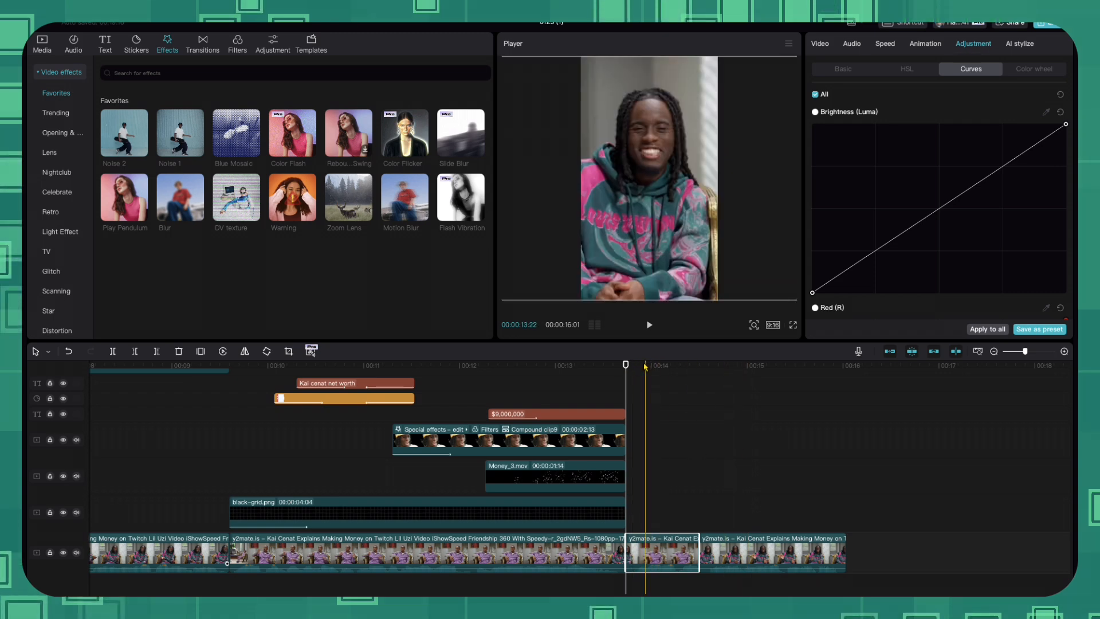
drag(626, 365, 638, 366)
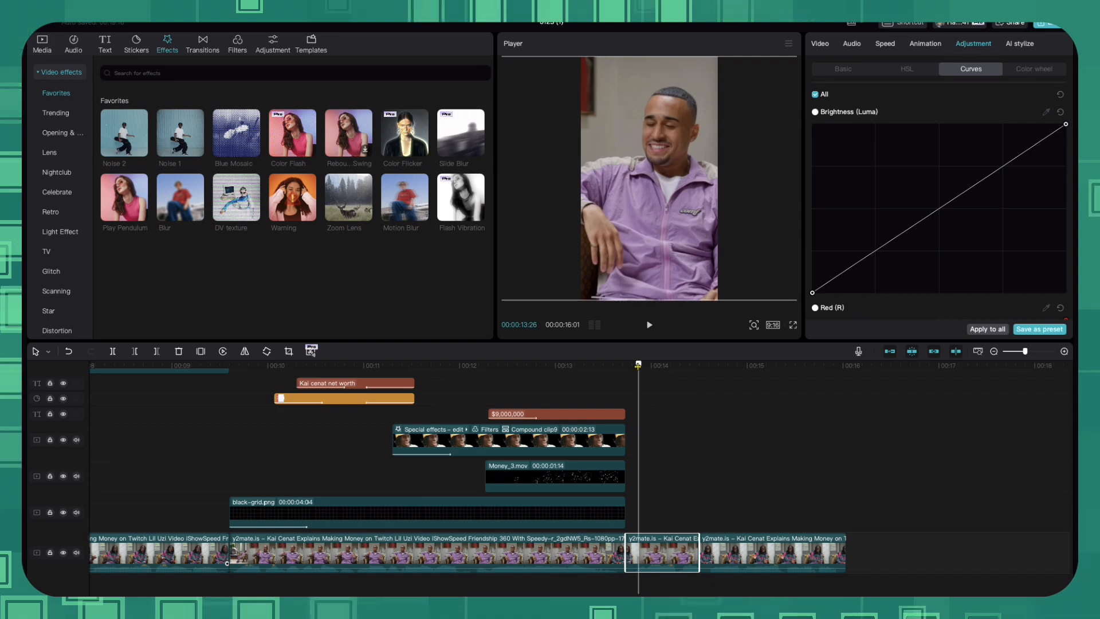
click(113, 350)
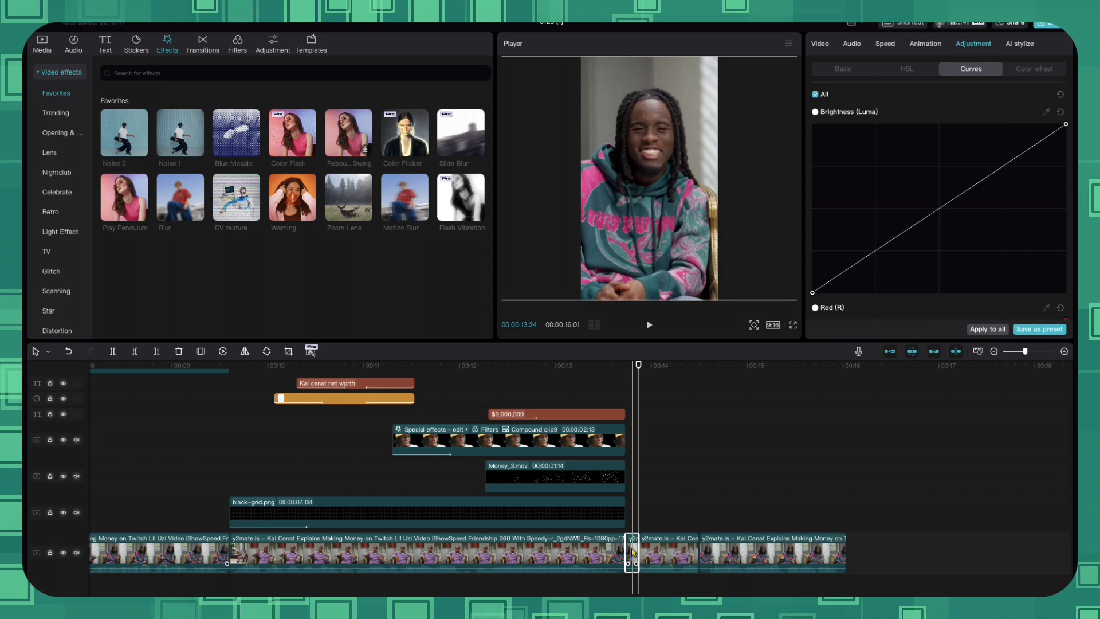
key(Delete)
Animate a zoom-in on the clip after the cutout section with Scale keyframes of 316% at its start and 384% at 00:00:14:10
click(613, 365)
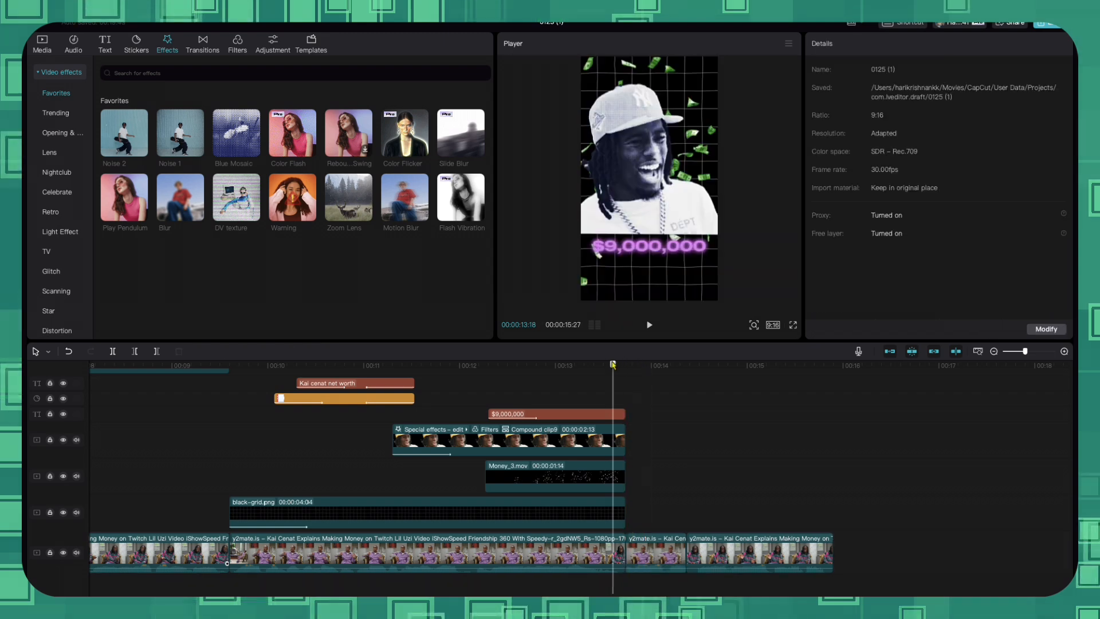
mouse_move(613, 365)
mouse_down()
mouse_move(699, 365)
mouse_move(625, 379)
mouse_up()
click(656, 553)
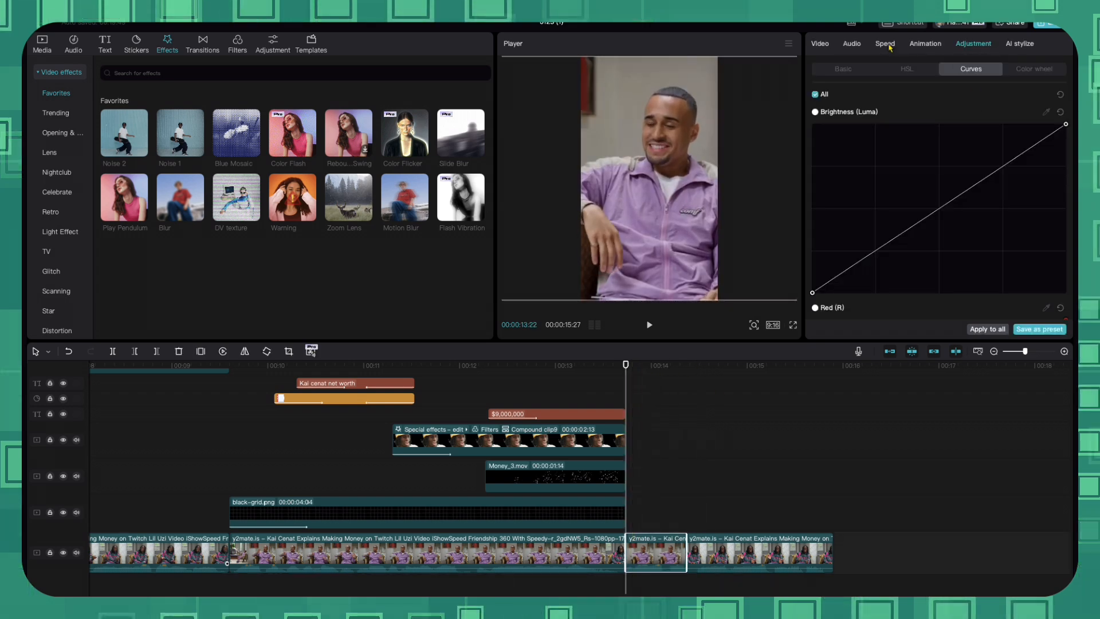
click(864, 68)
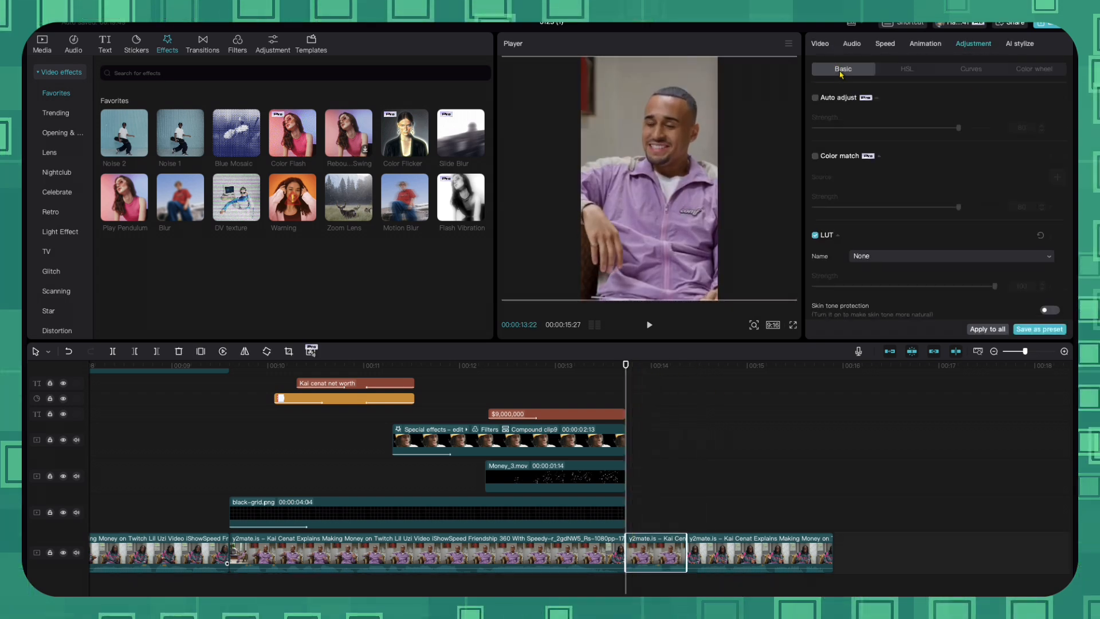
click(820, 44)
click(837, 72)
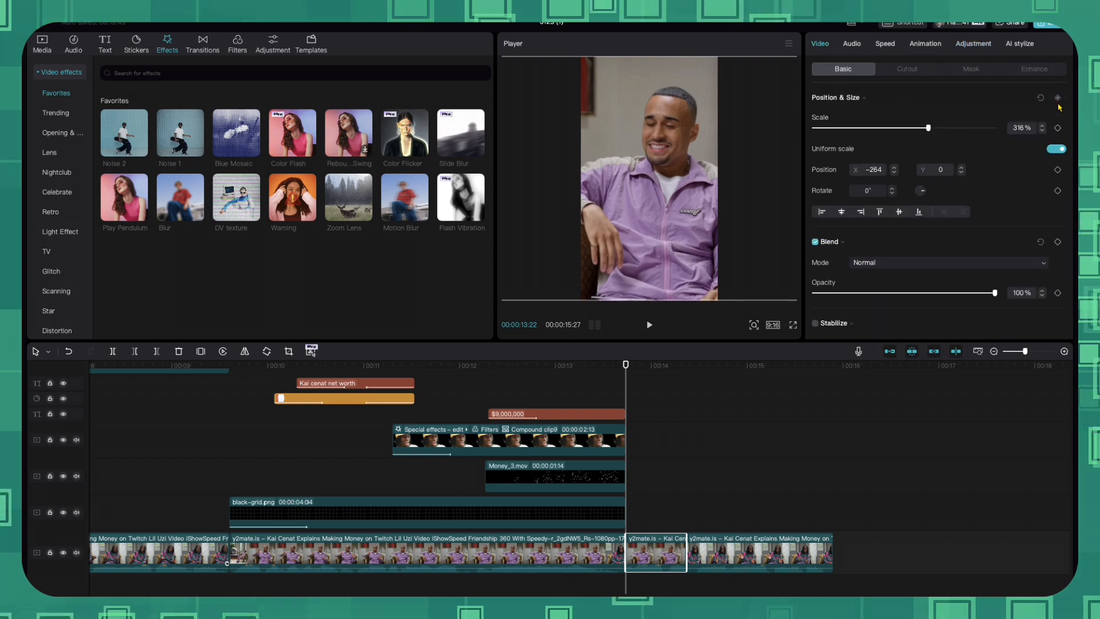
click(1058, 128)
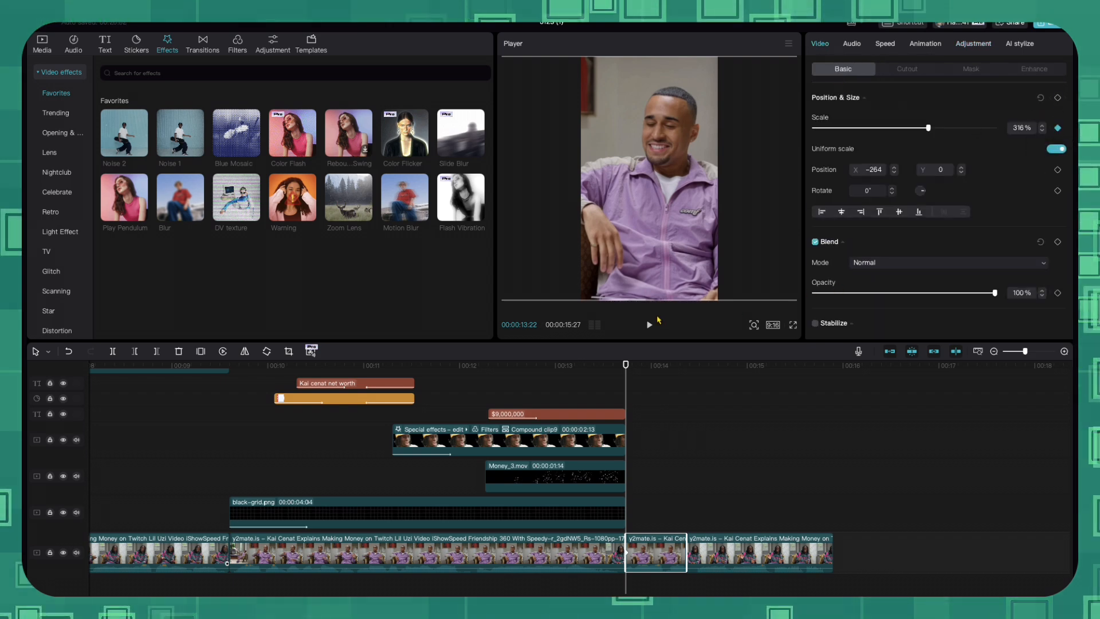
drag(626, 368, 681, 377)
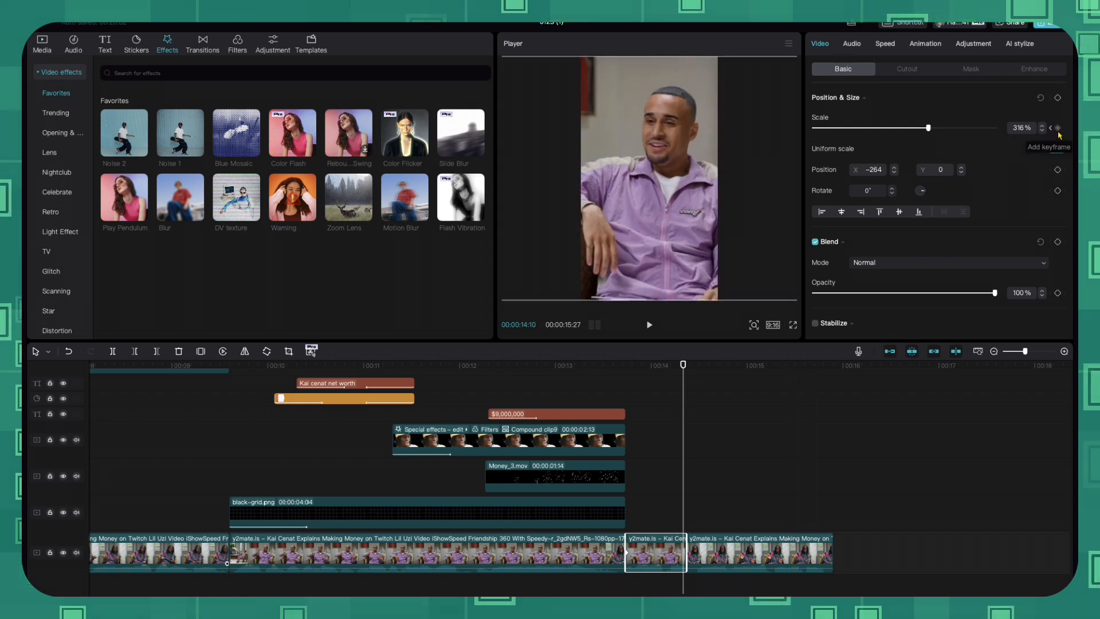
drag(929, 130, 952, 130)
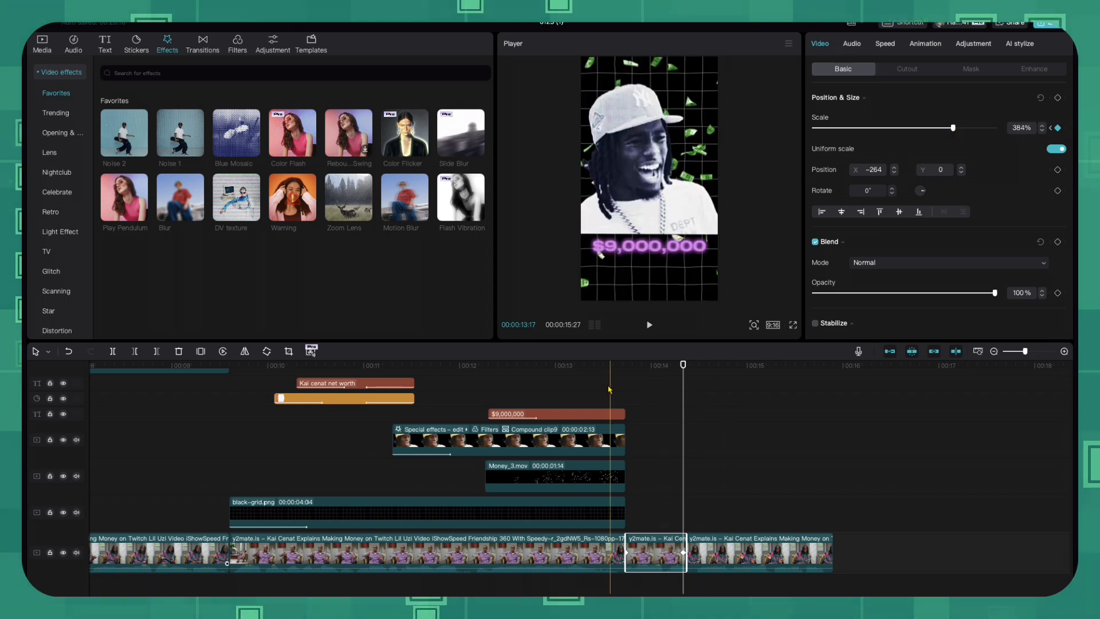
Play back the end of the cutout section and the zoom-in on the following interview clip
click(607, 390)
key(space)
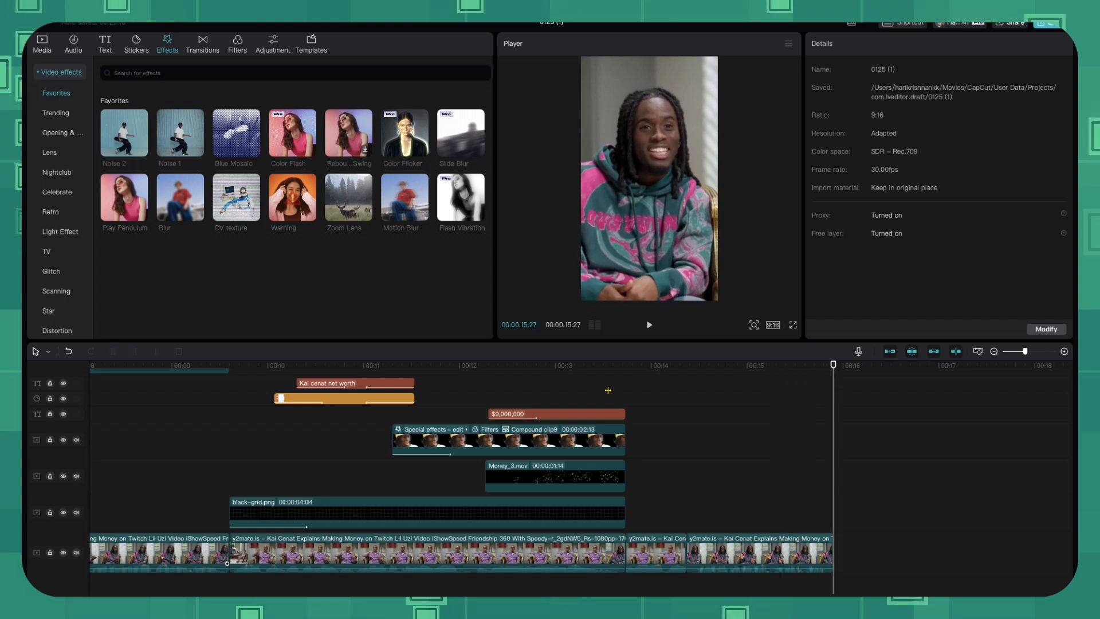
click(609, 389)
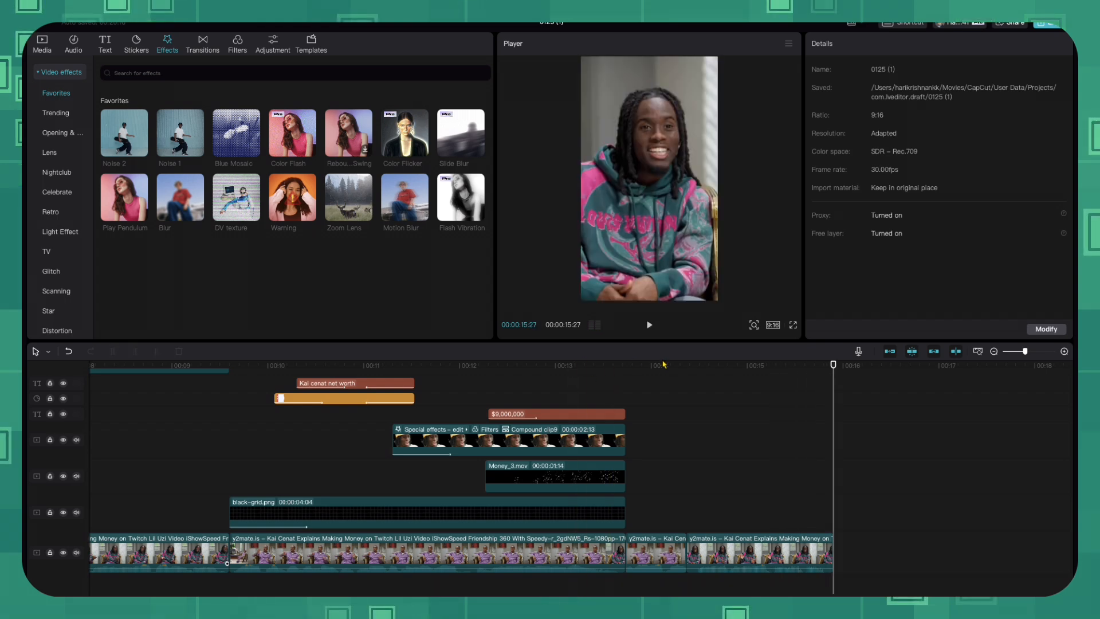
click(817, 373)
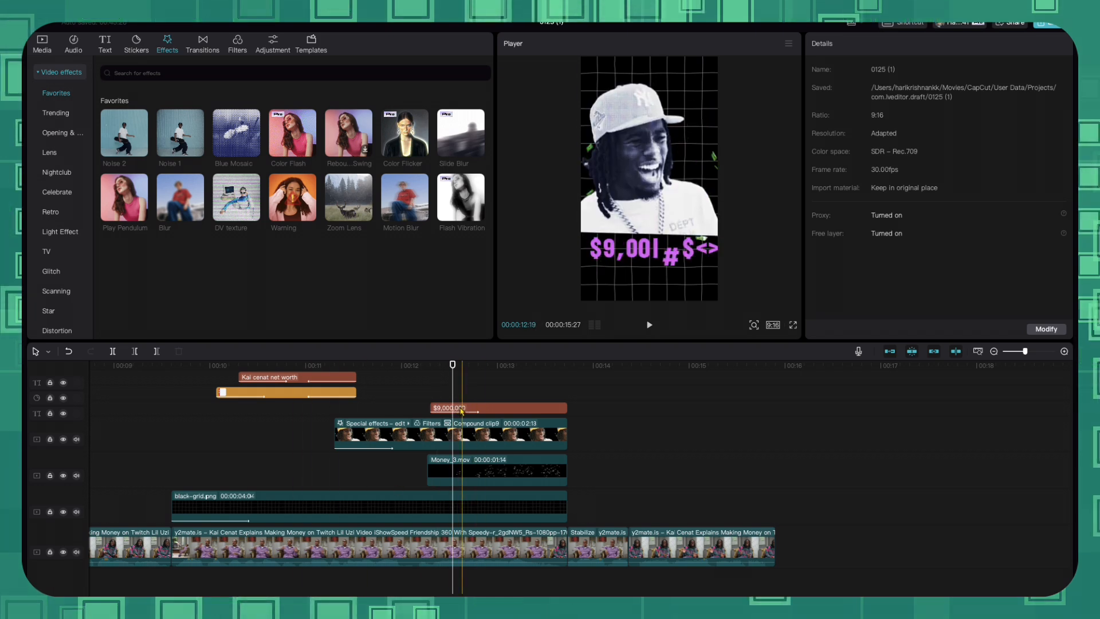
Select the $9,000,000 text and scrub through its opening animation to check how it reveals
click(453, 408)
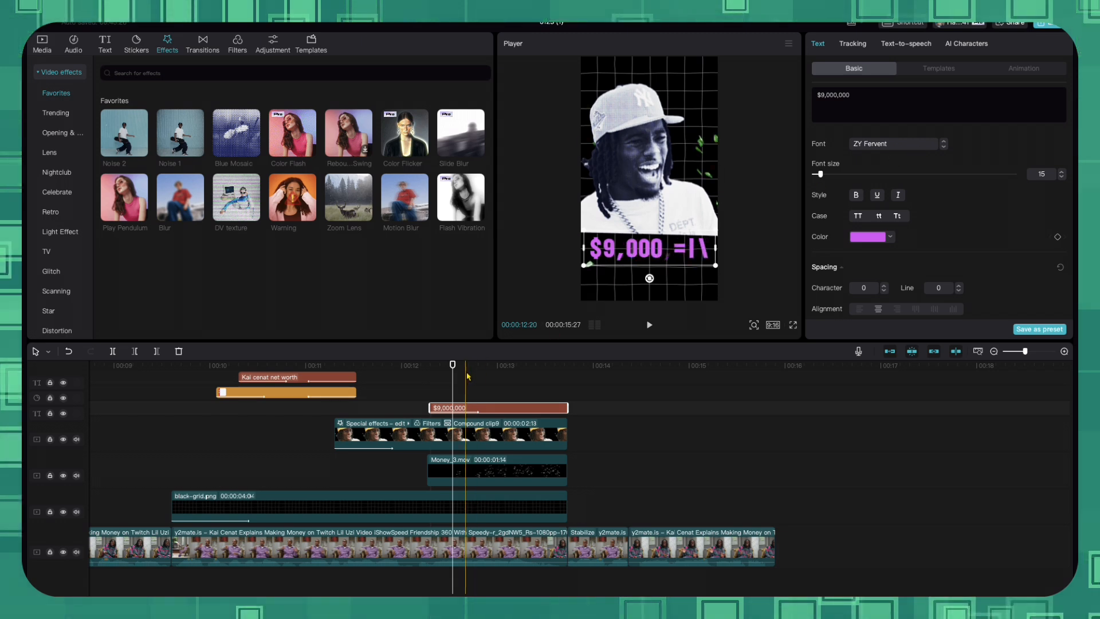
drag(455, 368, 479, 365)
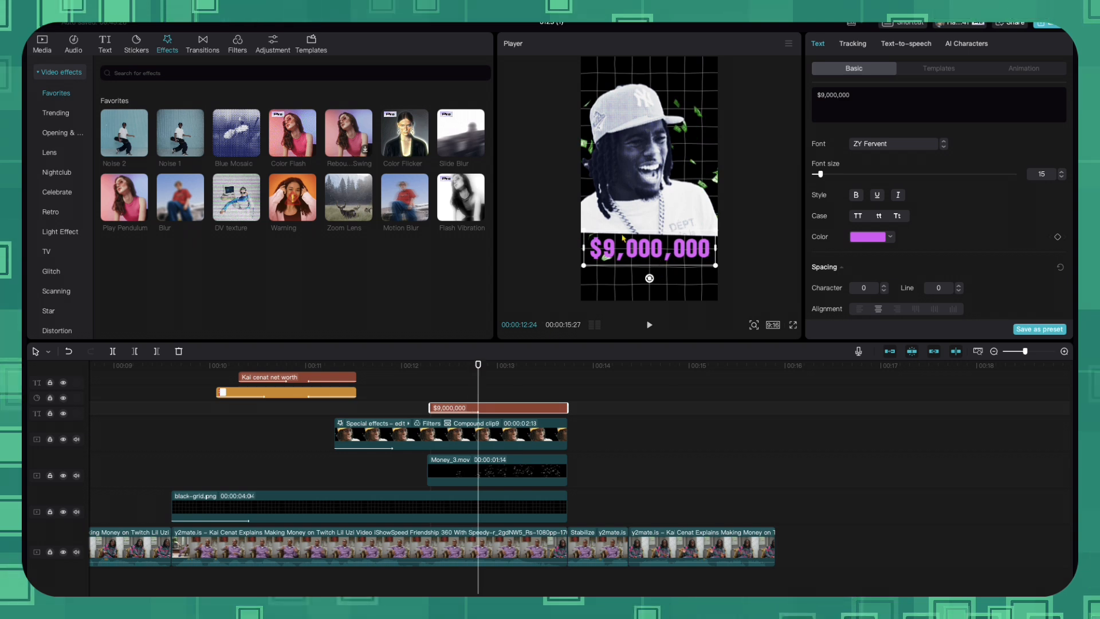
click(595, 462)
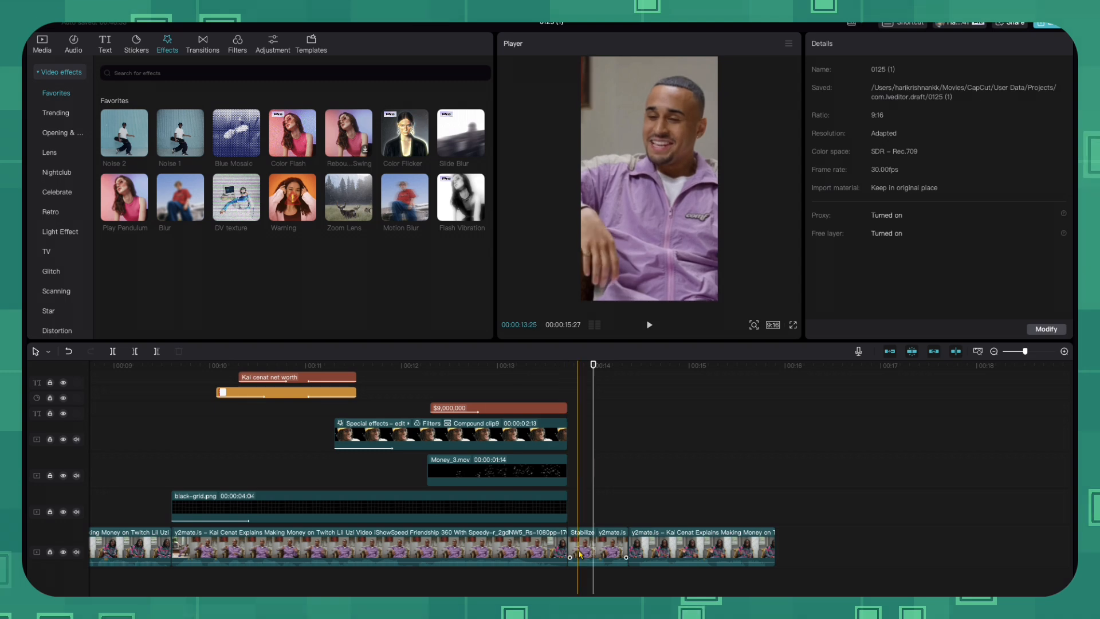
Trim the end of the stabilized interview clip to its last Scale keyframe and check the clip's start
click(625, 549)
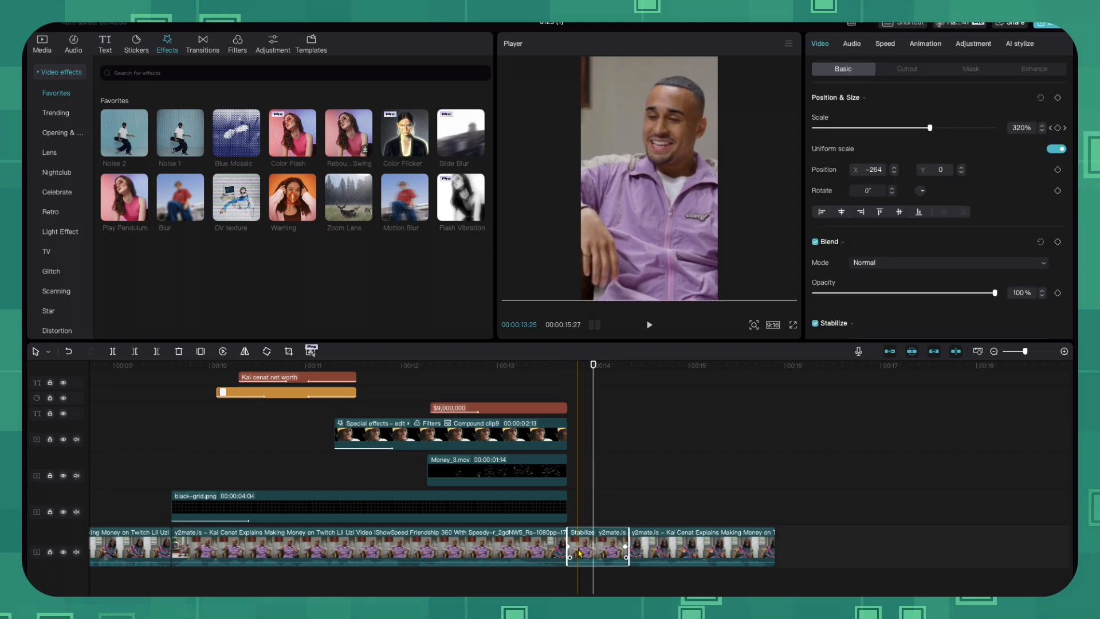
click(625, 549)
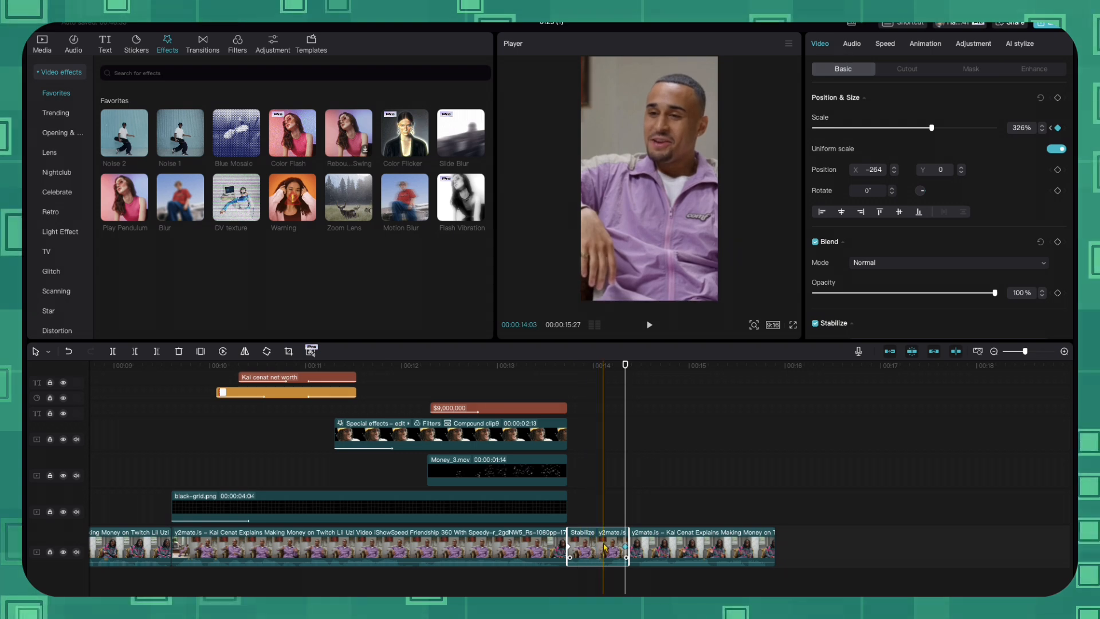
key(w)
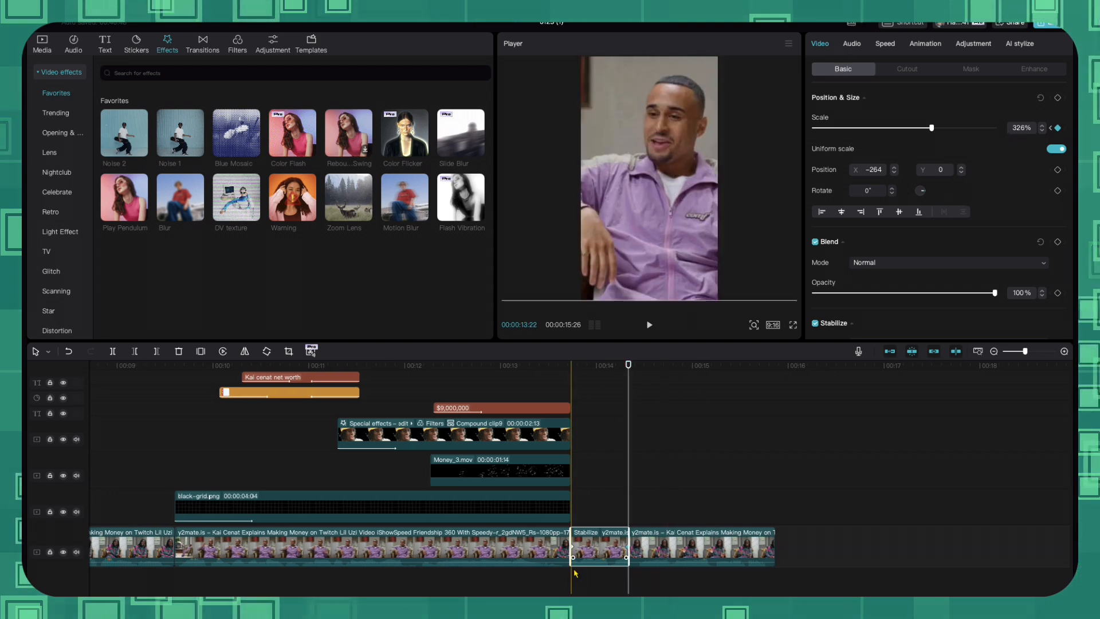
click(573, 546)
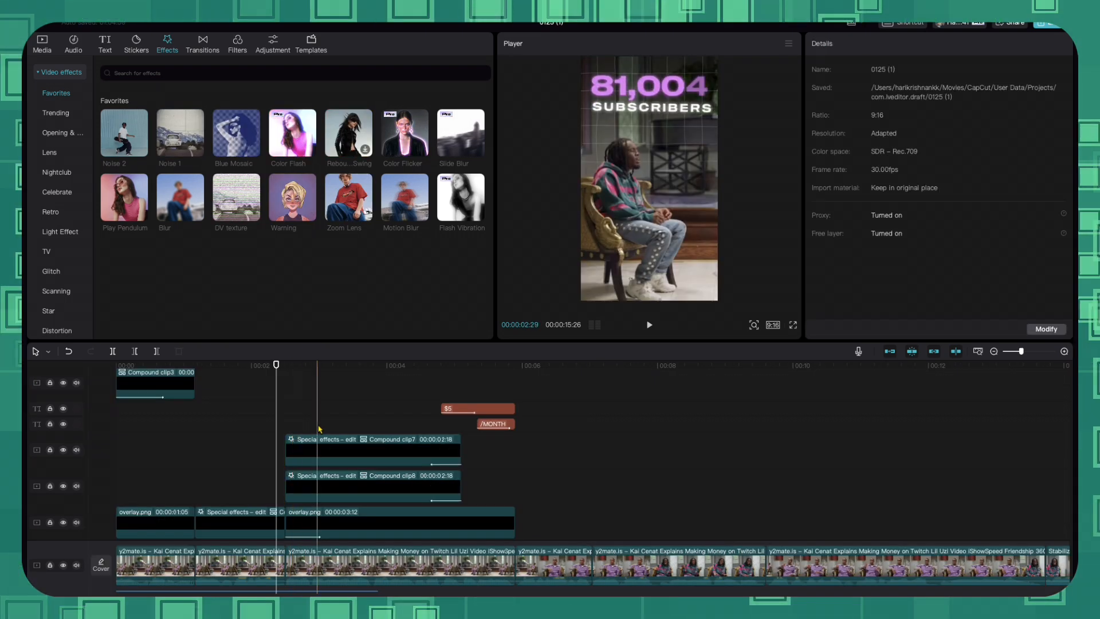
Check the Play Pendulum settings on the upper subscriber-count compound clip and play the short from the beginning
click(331, 425)
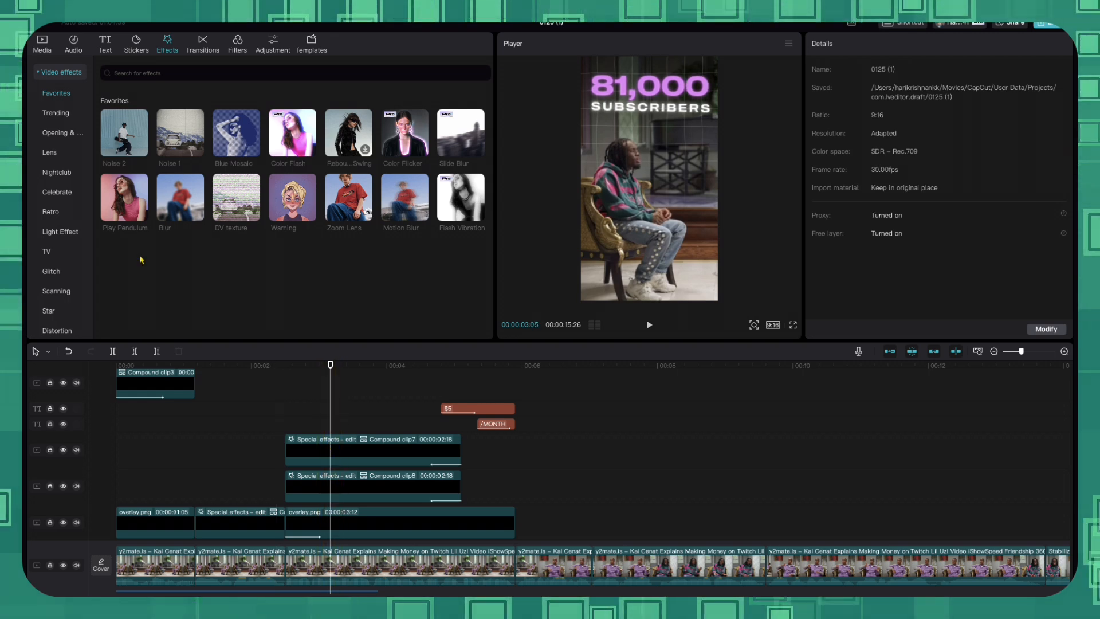
click(308, 440)
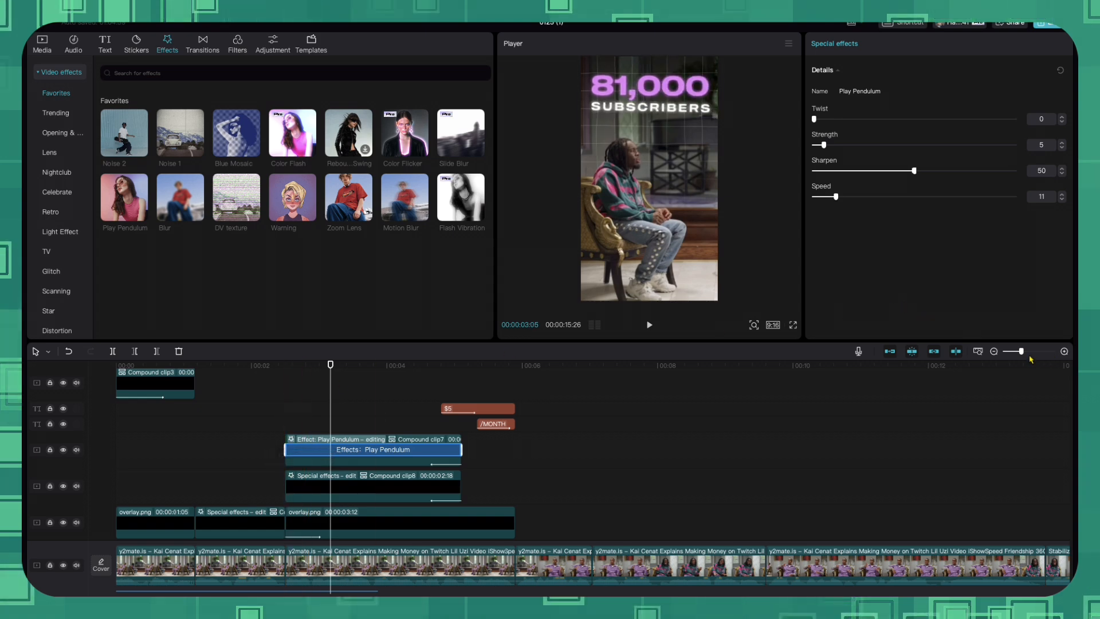
drag(1021, 354, 1015, 355)
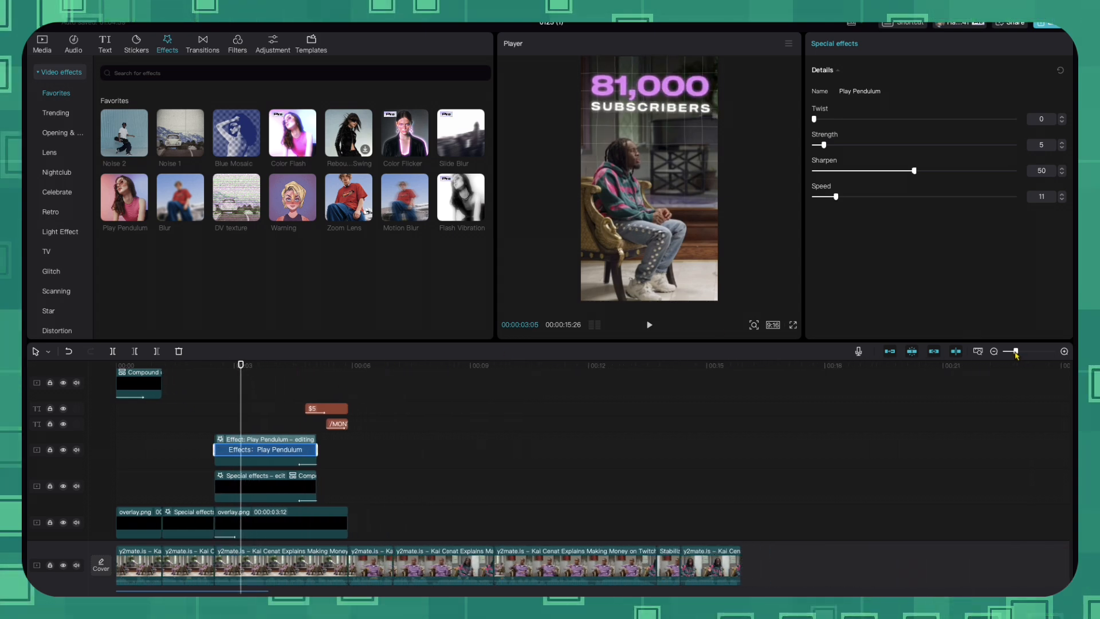
drag(160, 371, 75, 371)
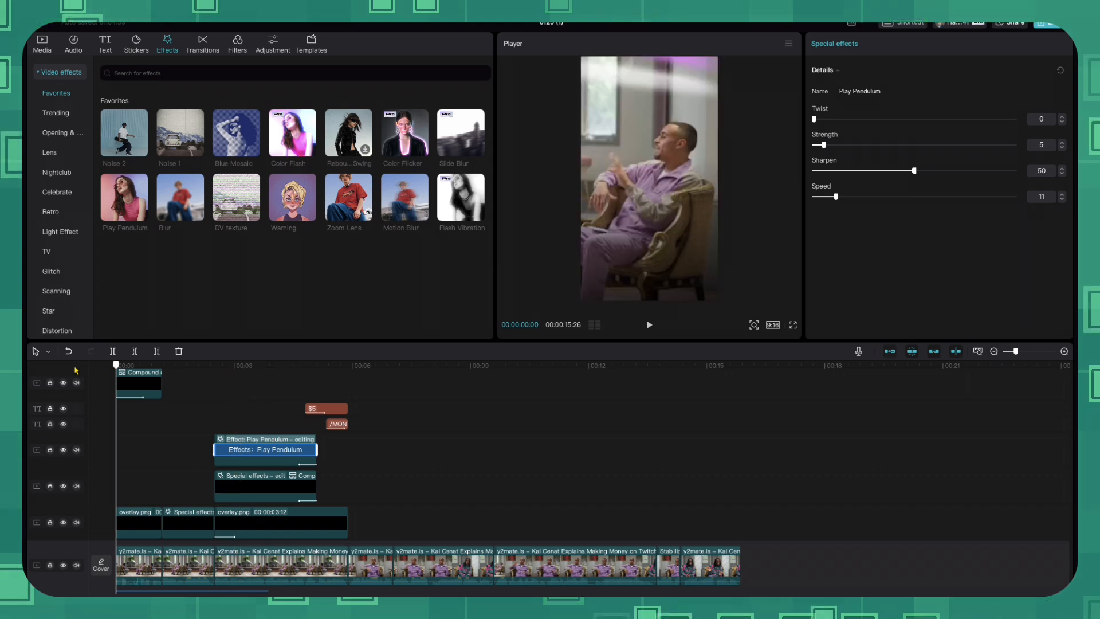
key(space)
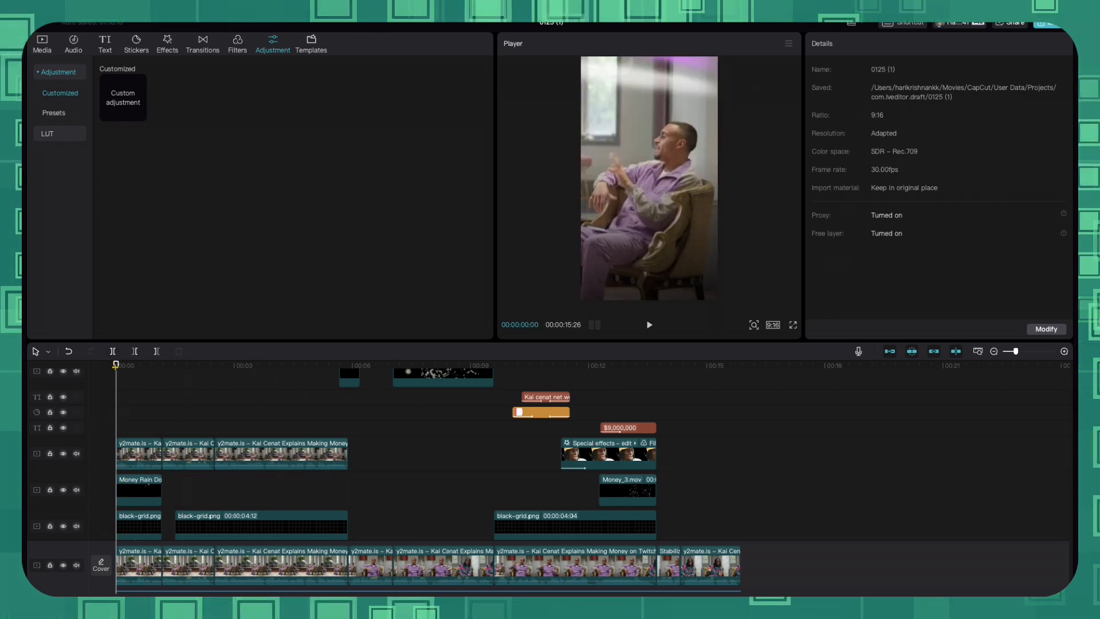
key(space)
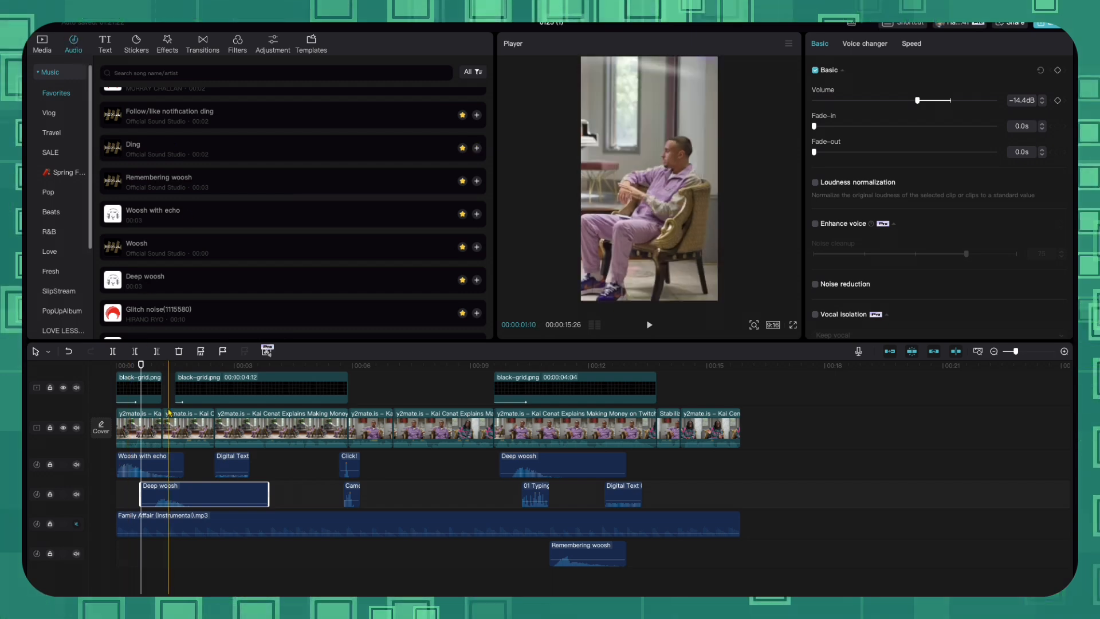
Play back the subscriber and $5/month sections to check the Deep woosh and Digital Text sound effects
key(space)
key(space)
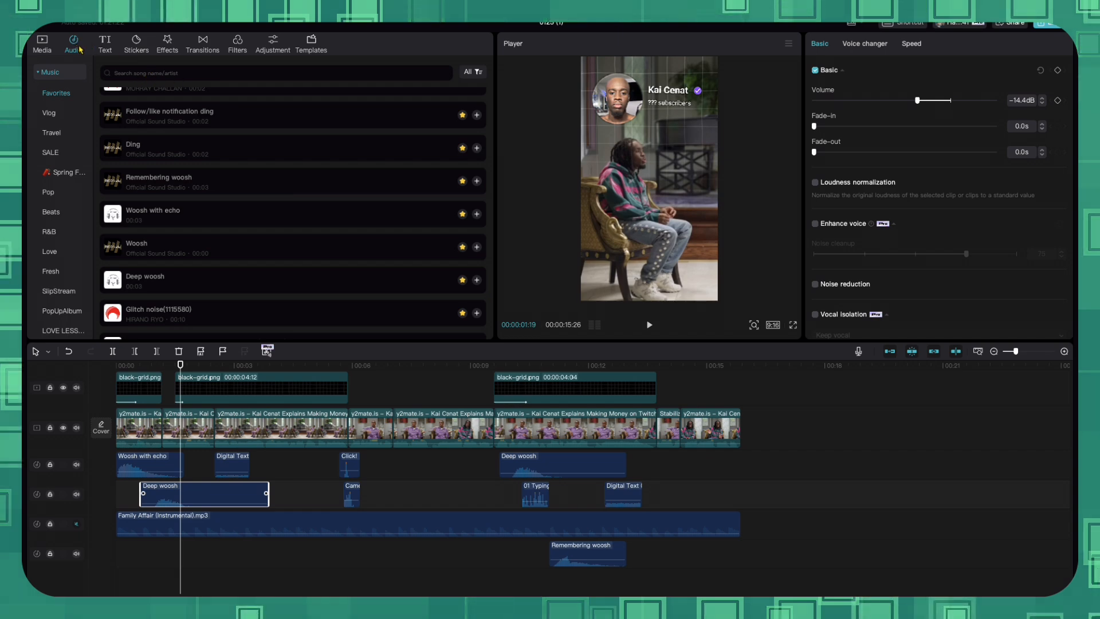
click(180, 401)
key(space)
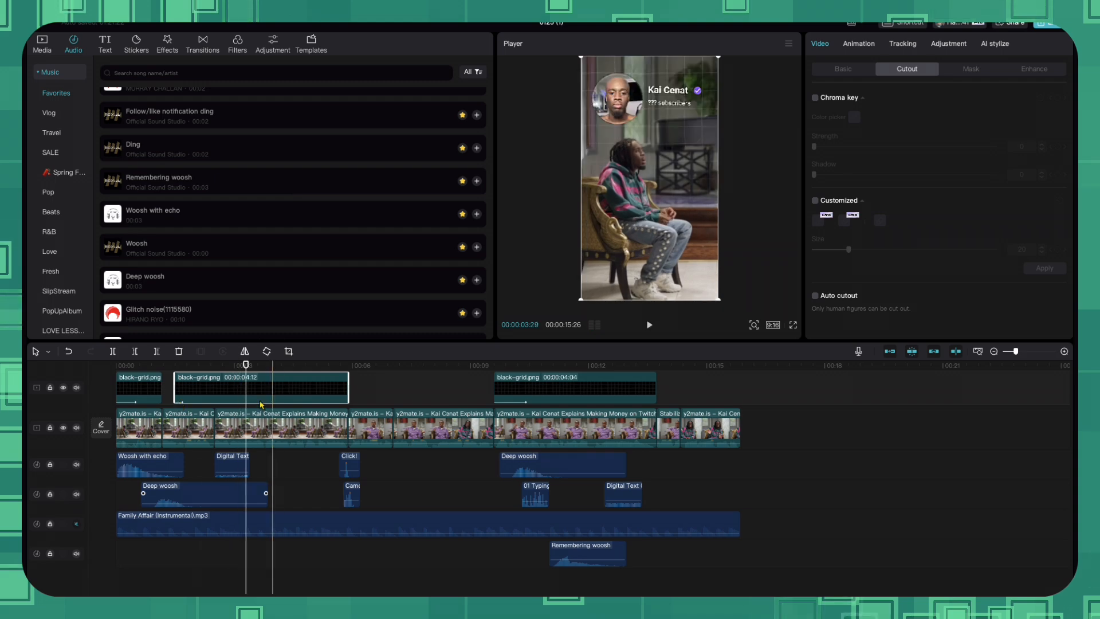
click(229, 471)
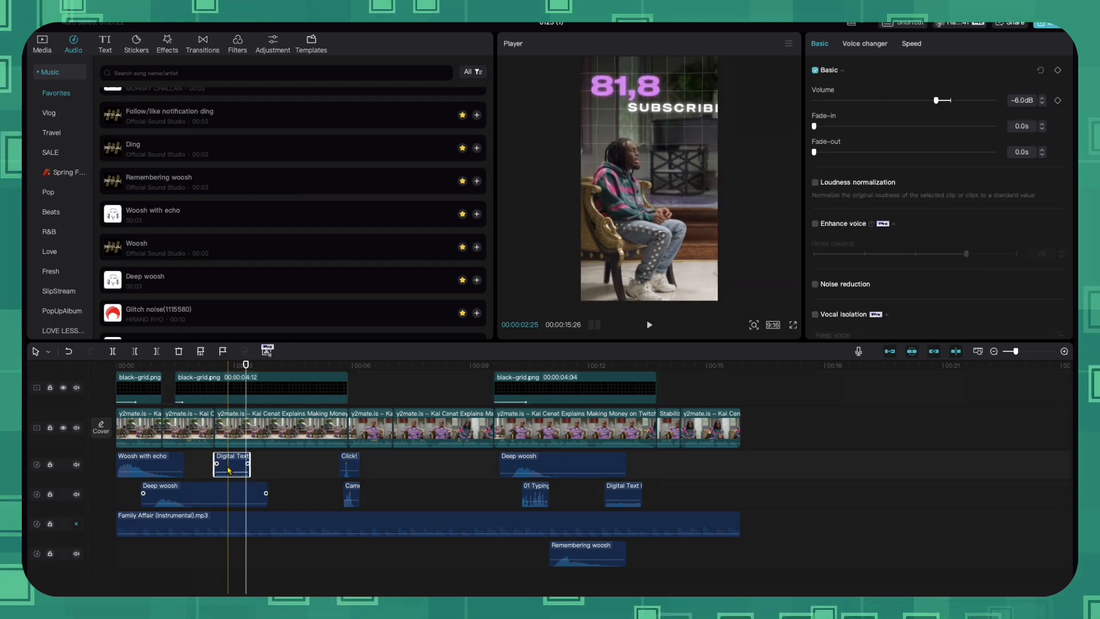
key(space)
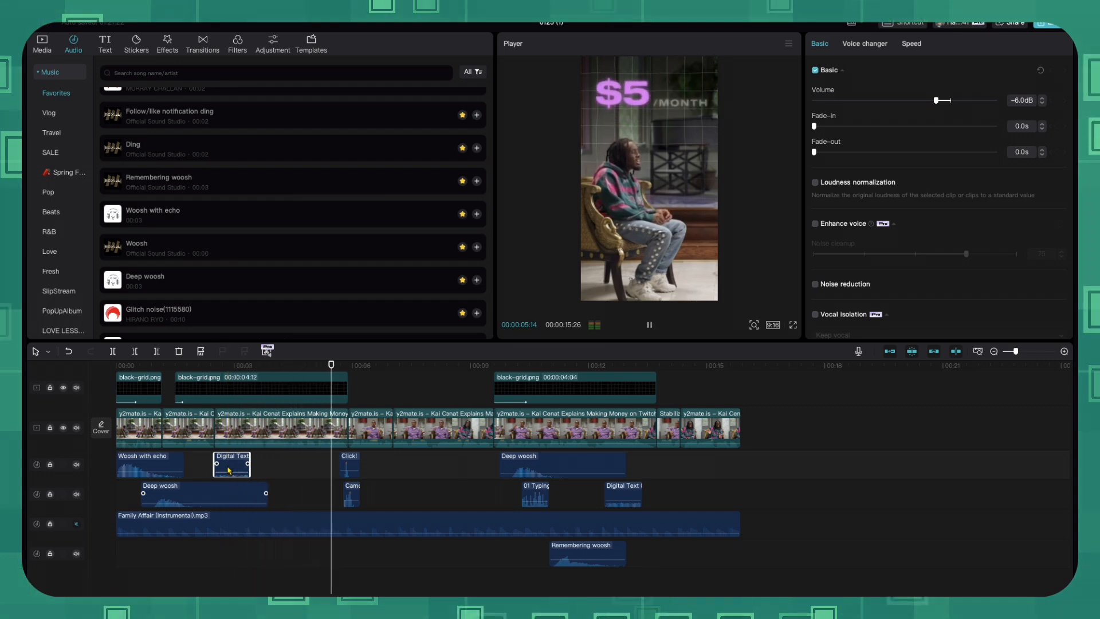
key(space)
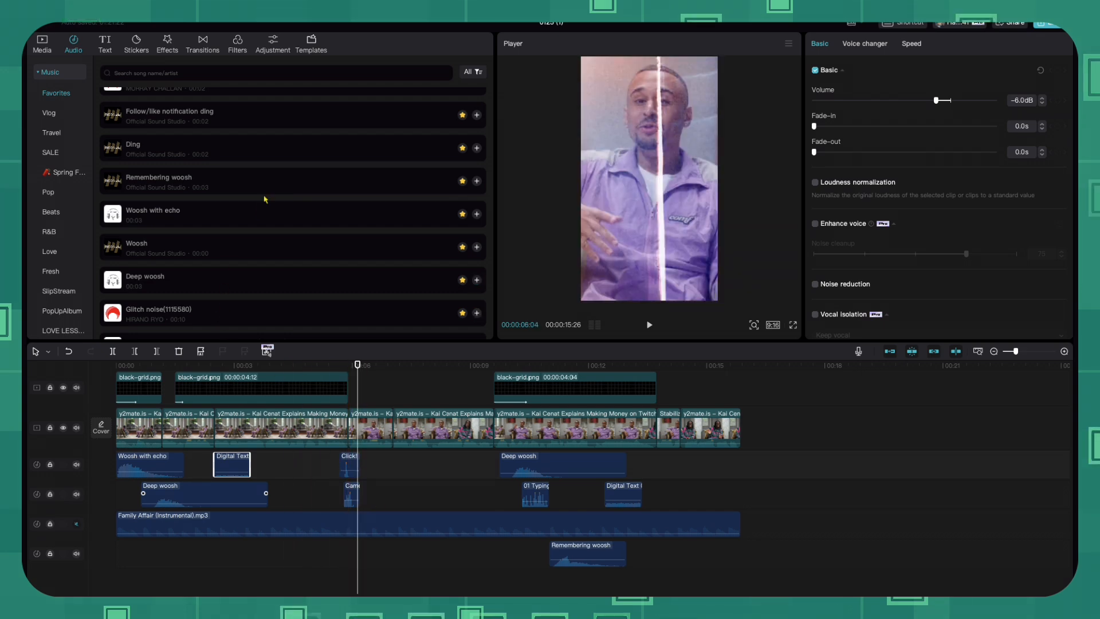
Browse the favorite sound effects and play the short through to the search bar section to check the sounds
scroll(265, 199, up, 5)
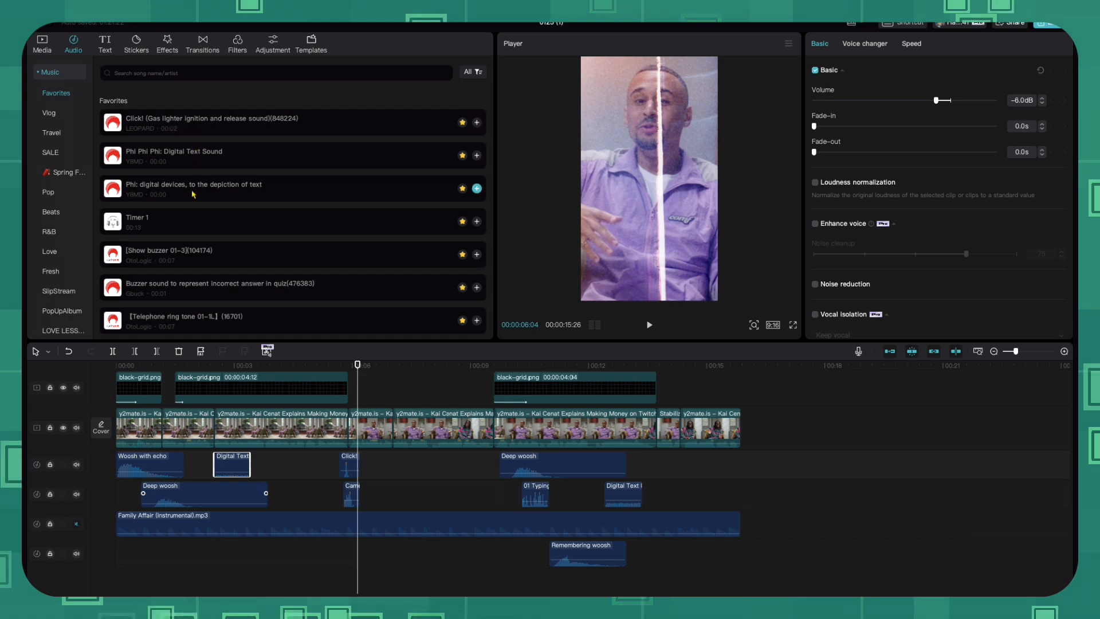
scroll(193, 195, down, 3)
scroll(193, 194, down, 5)
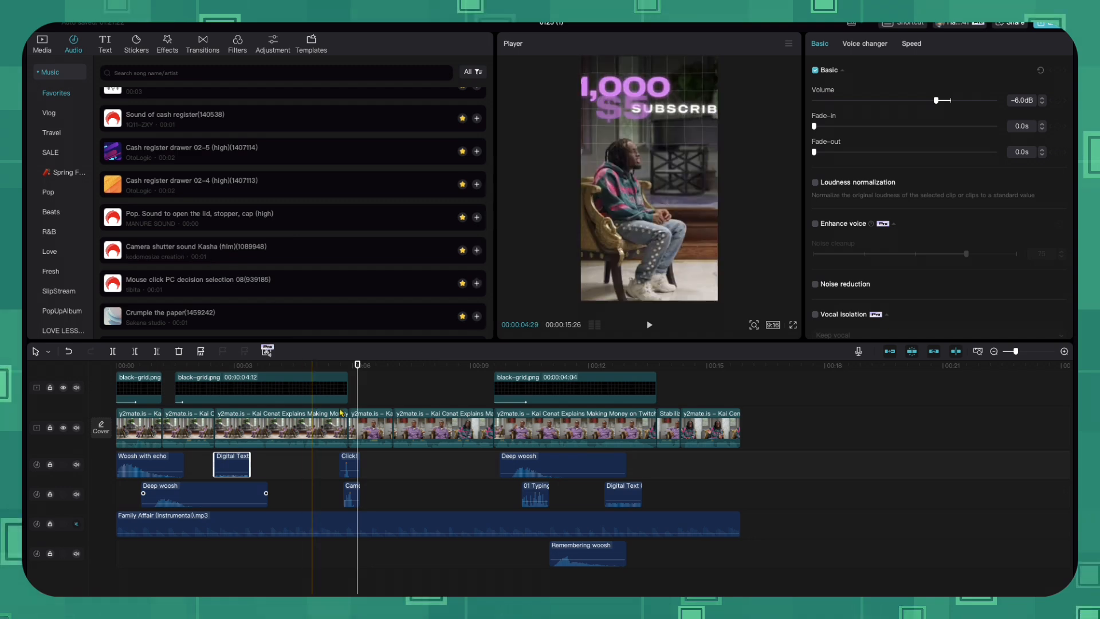
key(space)
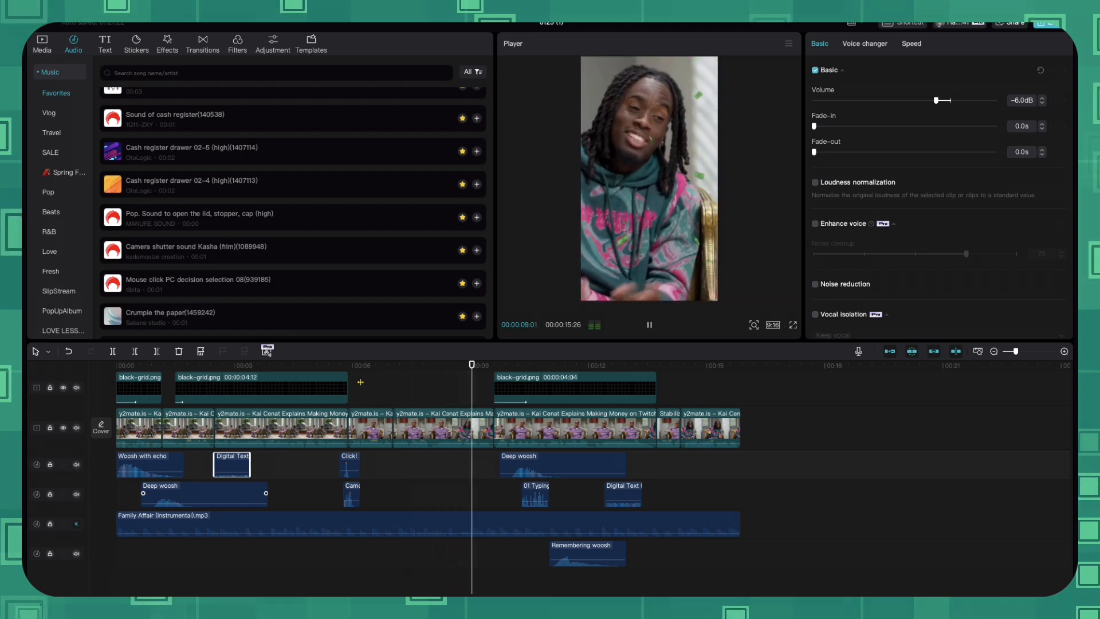
key(space)
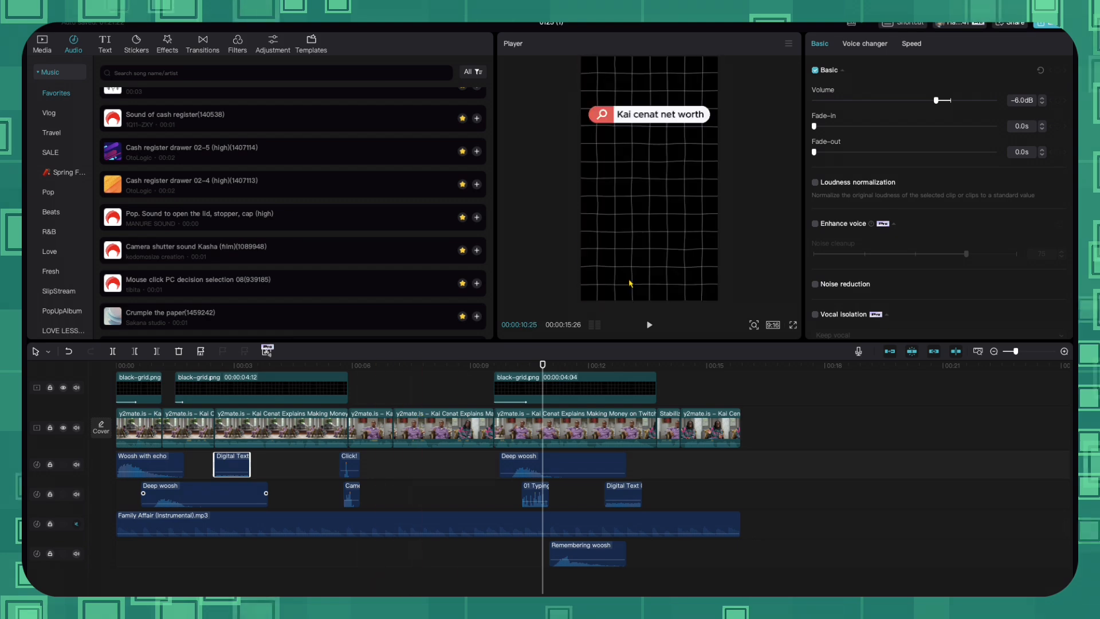
Check the Deep woosh clip under the search bar and play back the typing section through to the cutout
click(516, 465)
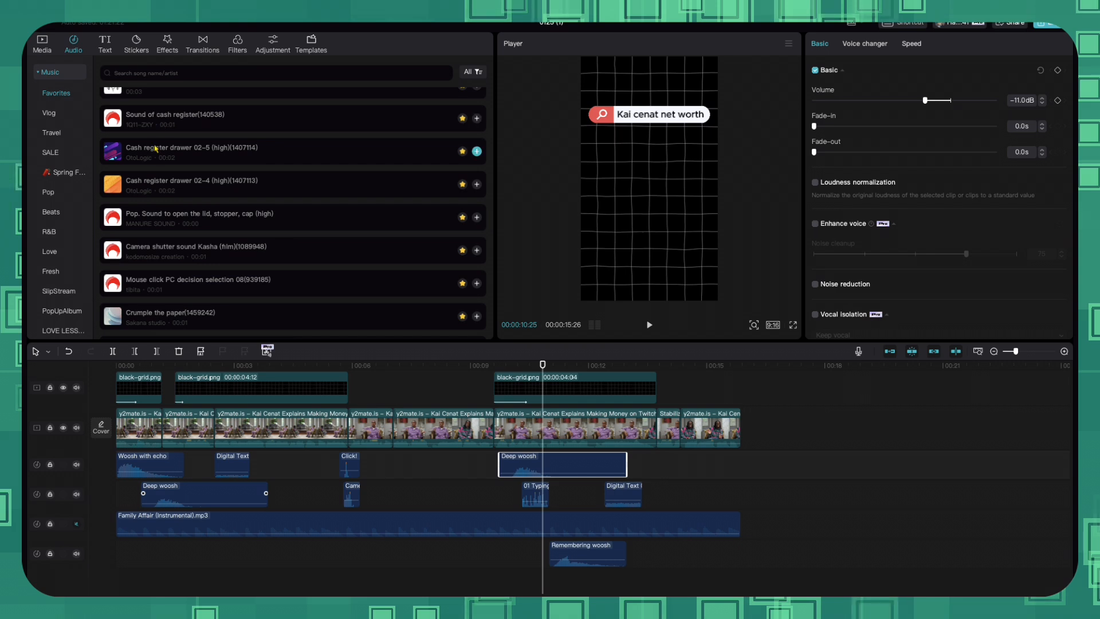
click(507, 486)
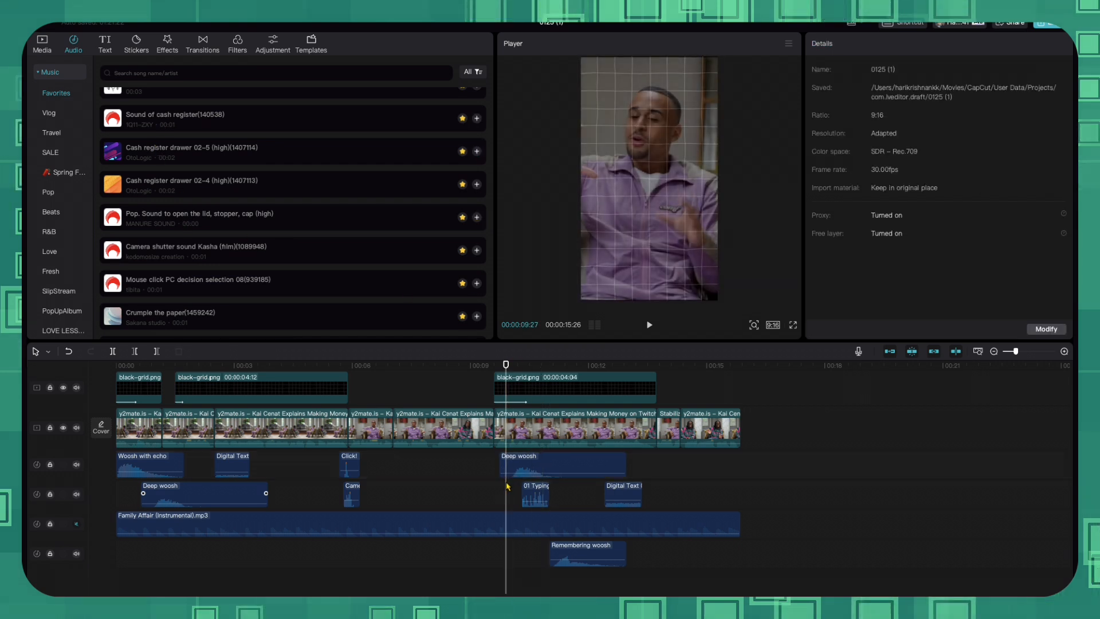
key(space)
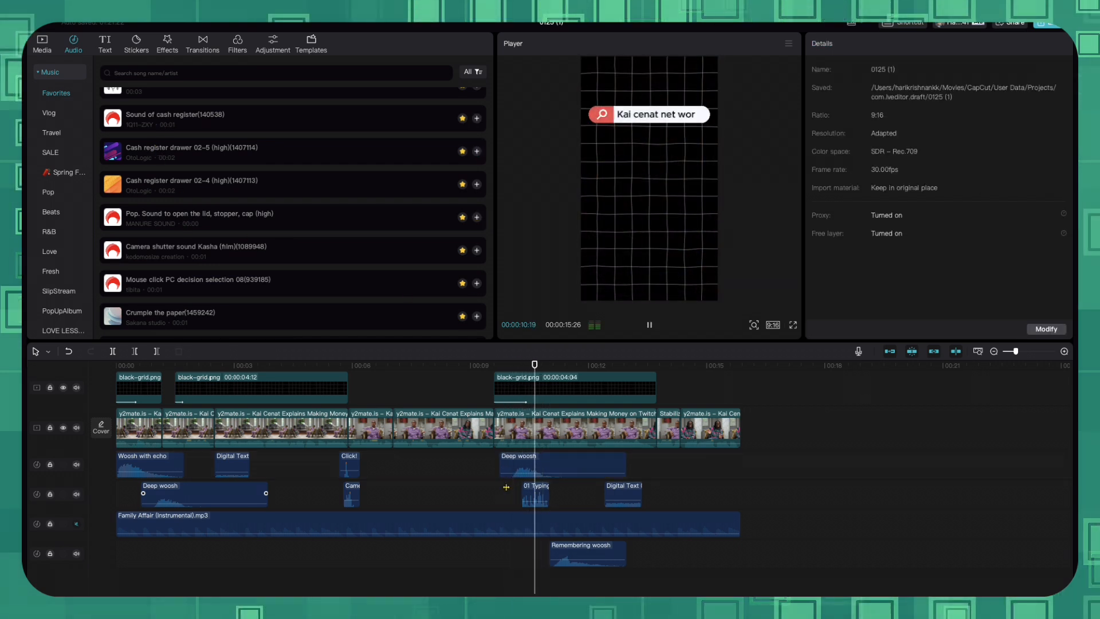
key(space)
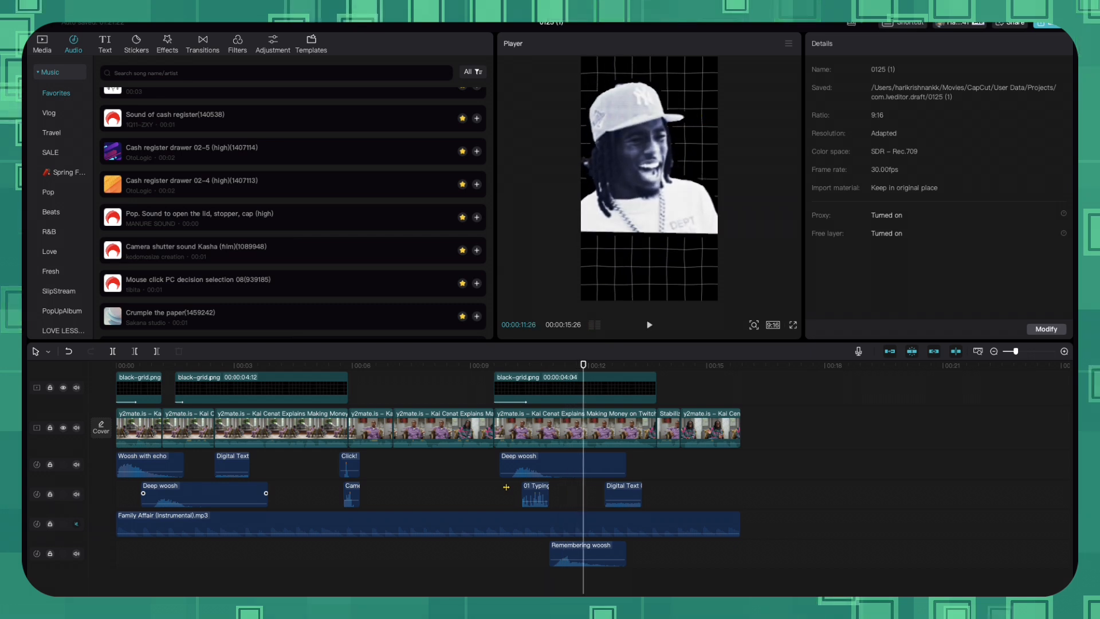
Browse the favorite sound effects down to the wooshes and play the cutout and $9,000,000 section to check its sounds
scroll(191, 226, down, 3)
scroll(191, 227, down, 2)
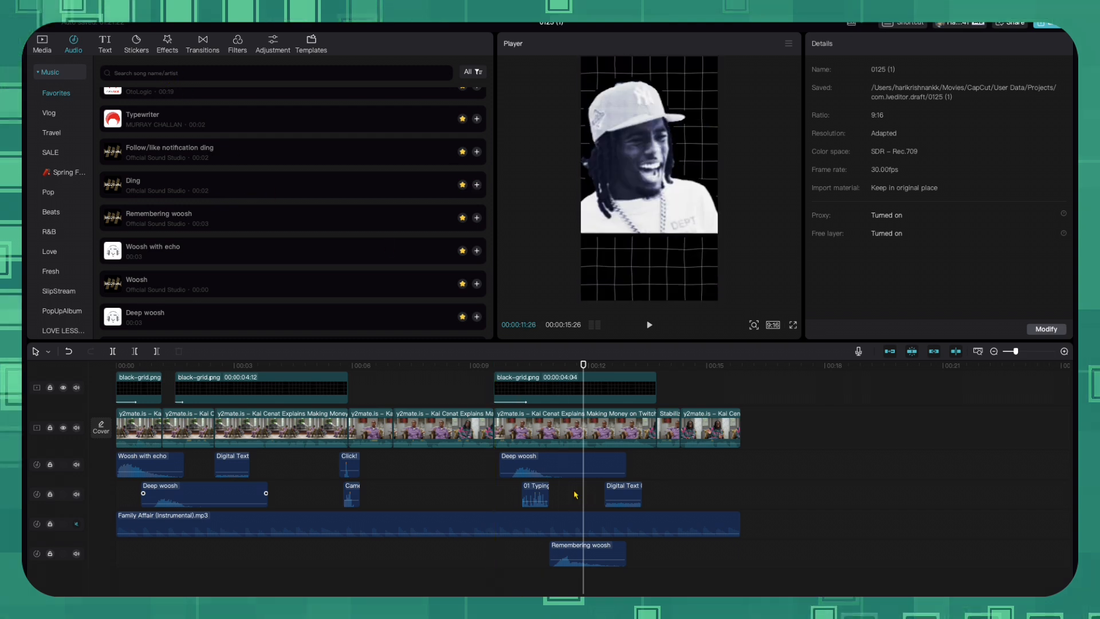
key(space)
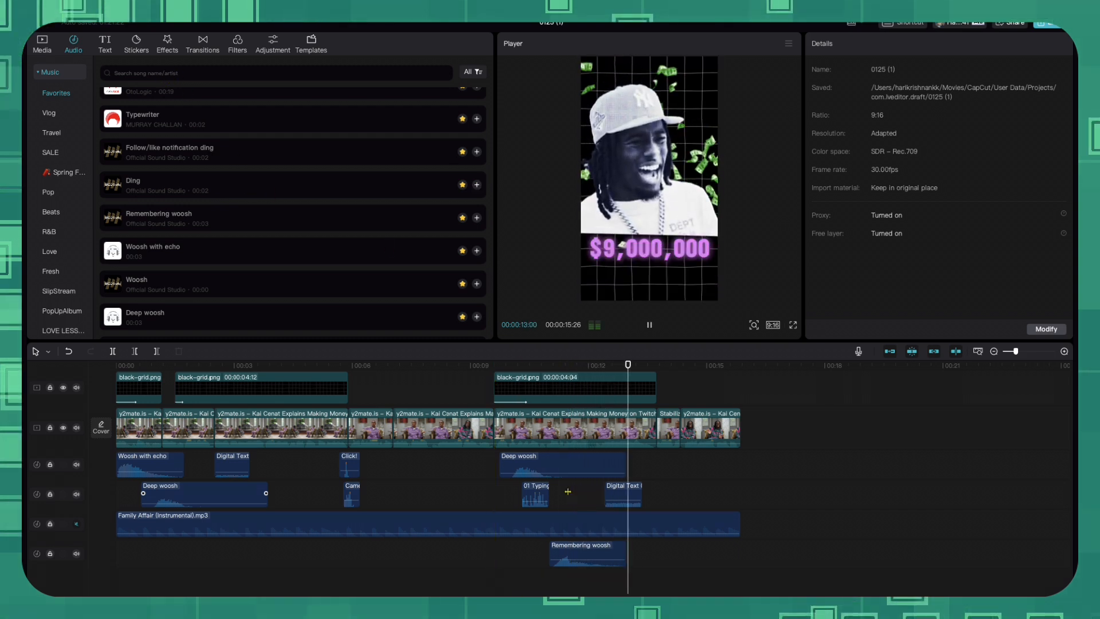
key(space)
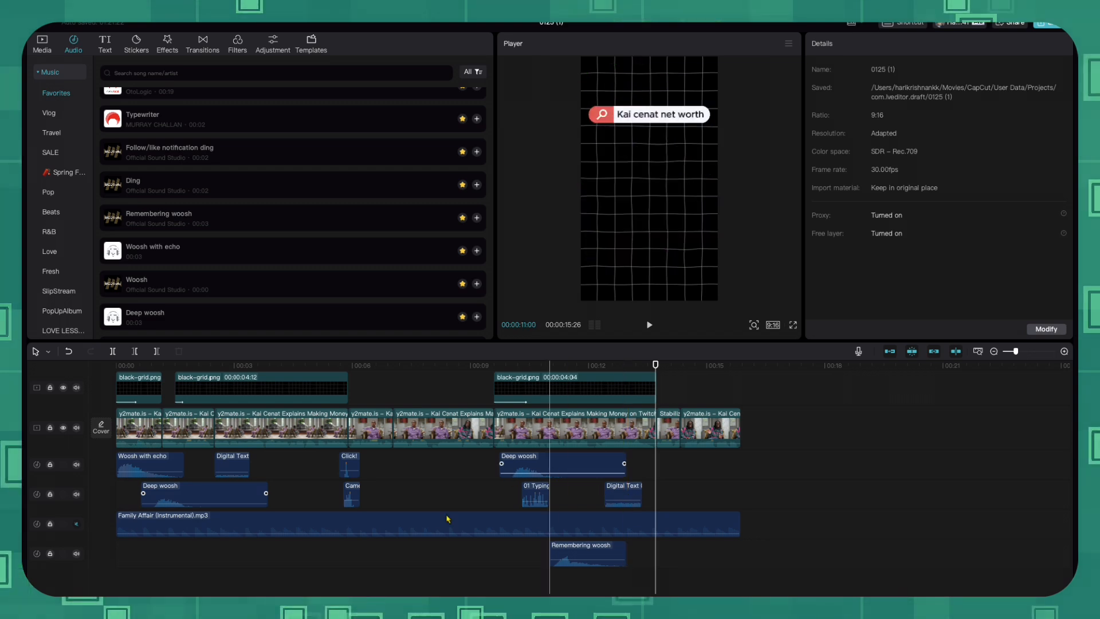
Unmute the Family Affair (Instrumental) music track and play the short from the beginning
click(77, 526)
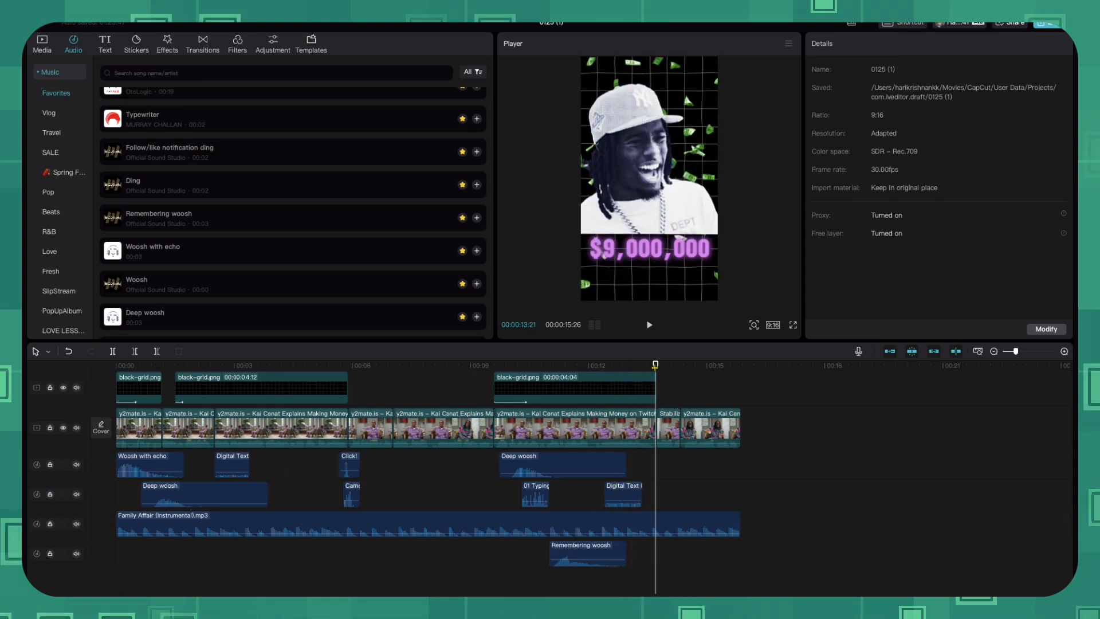
drag(655, 367, 32, 395)
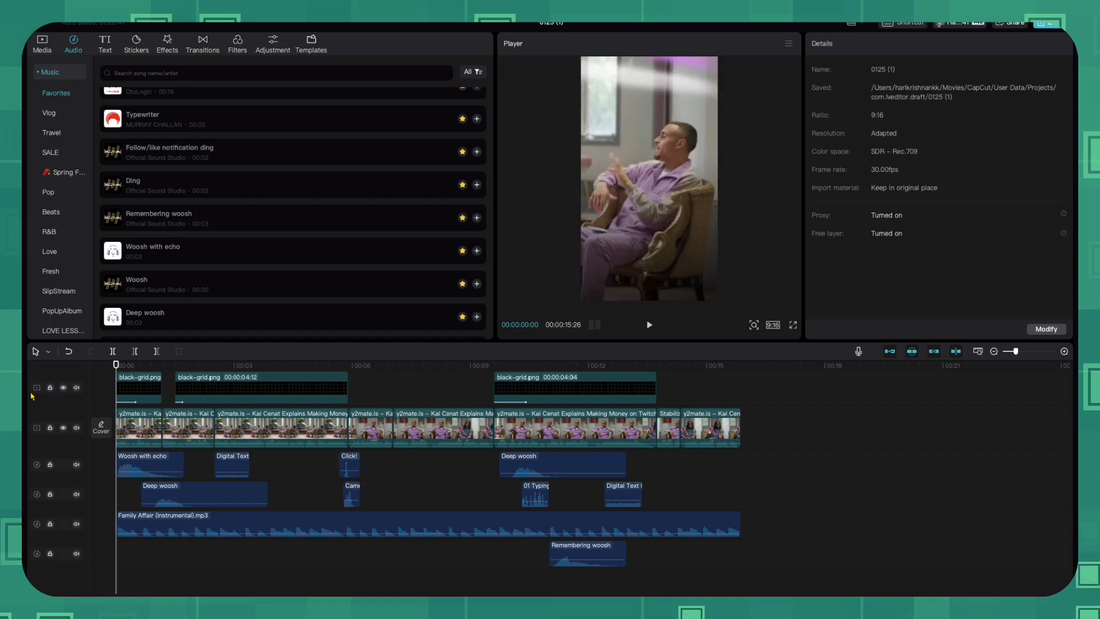
key(space)
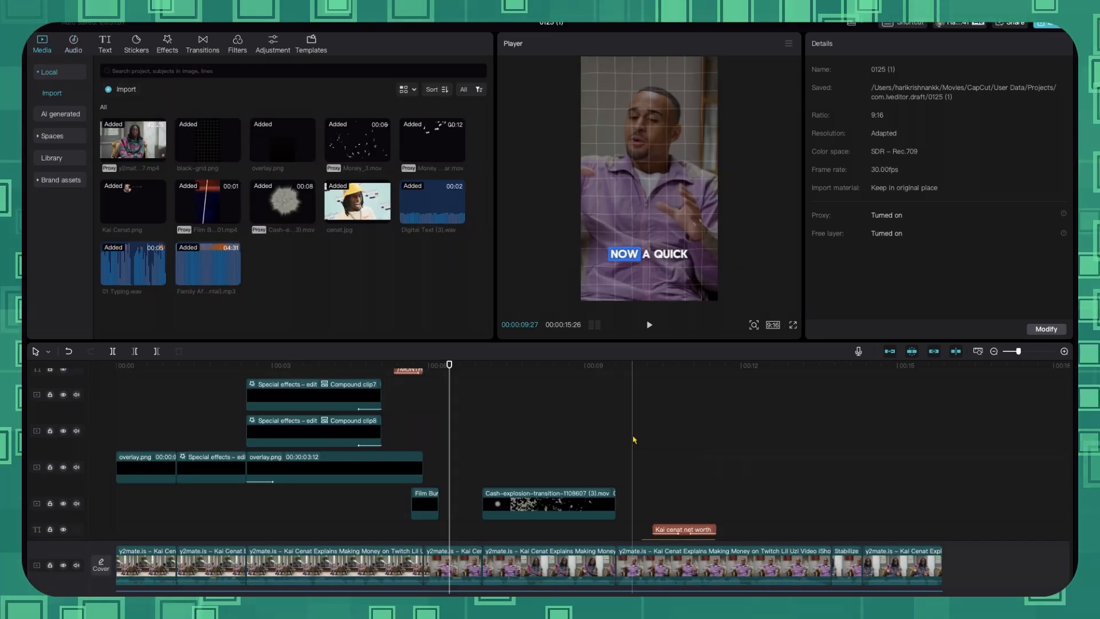
Select all auto captions on the timeline and examine their caption list, text template and caption animation, leaving them deselected
click(105, 49)
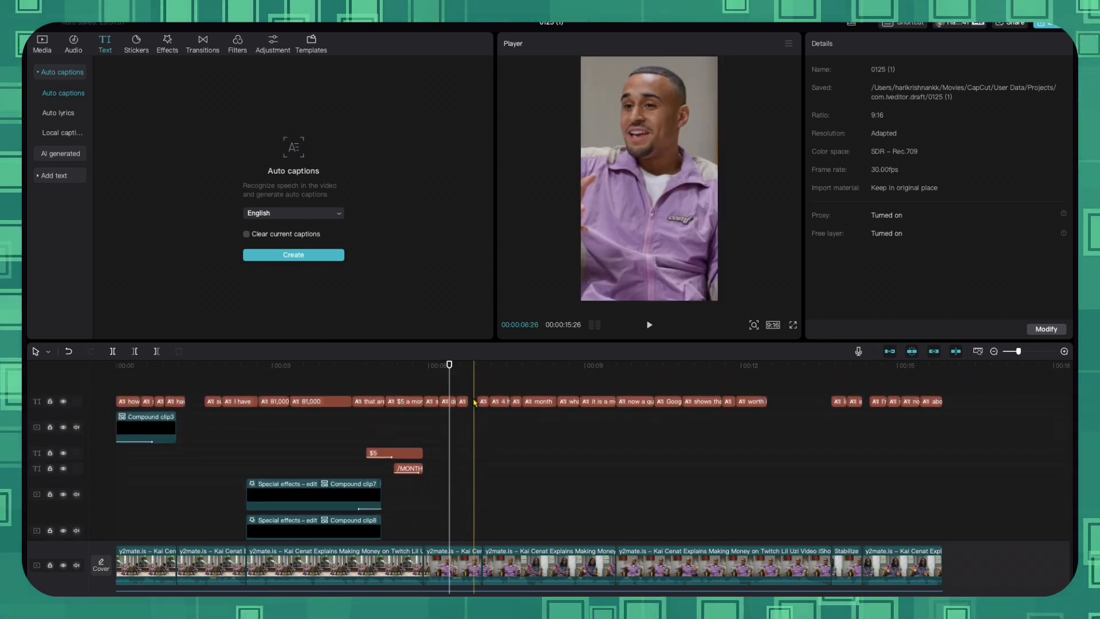
drag(970, 381, 135, 422)
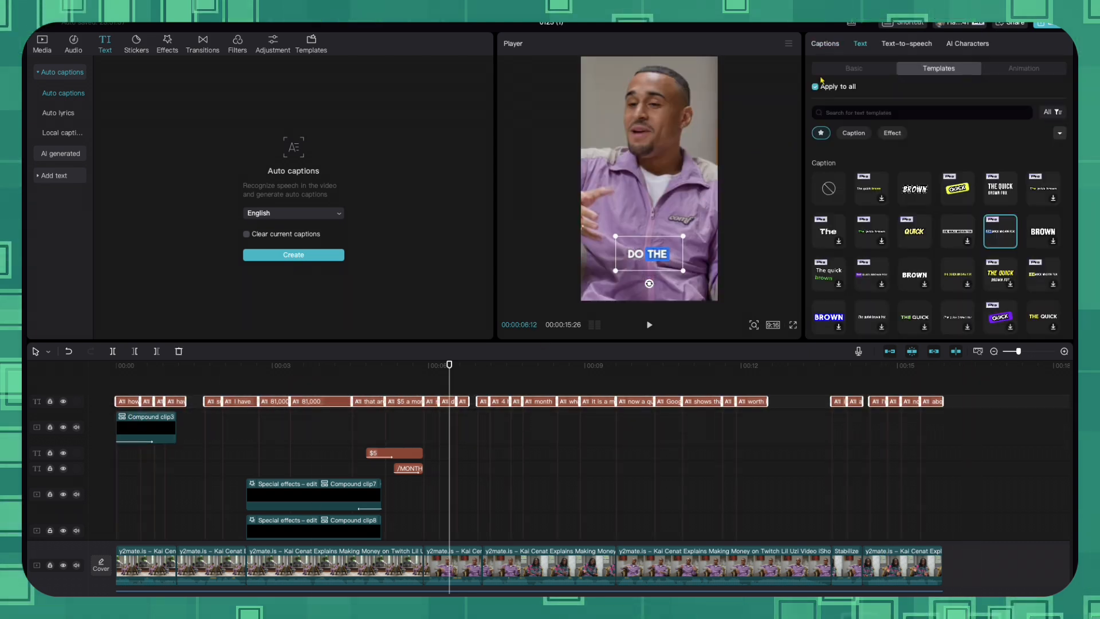
click(825, 45)
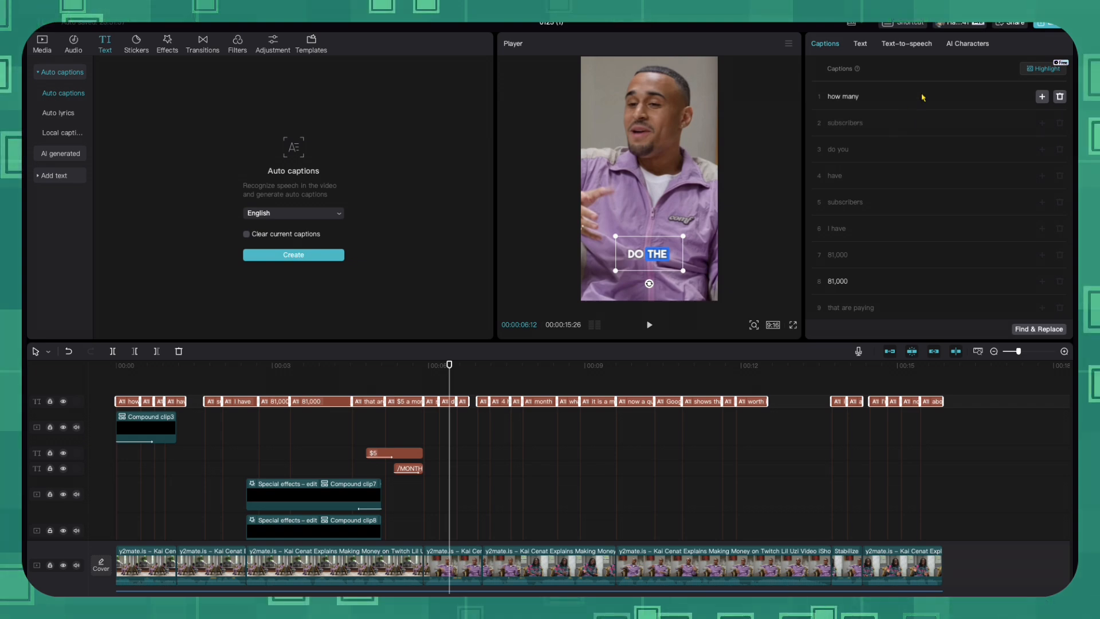
click(862, 46)
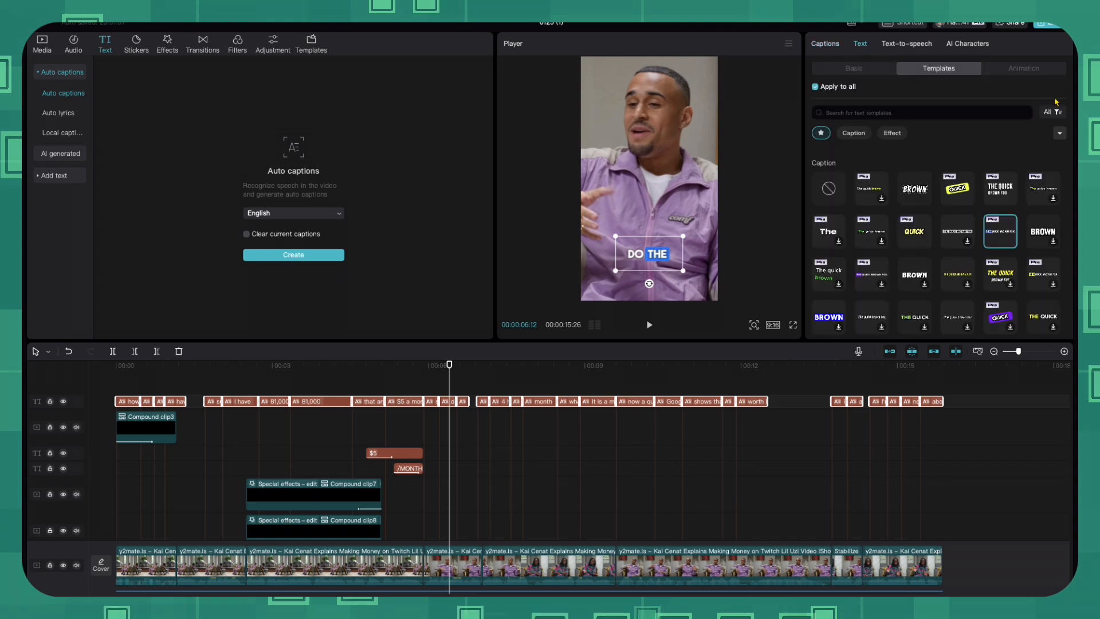
click(1038, 74)
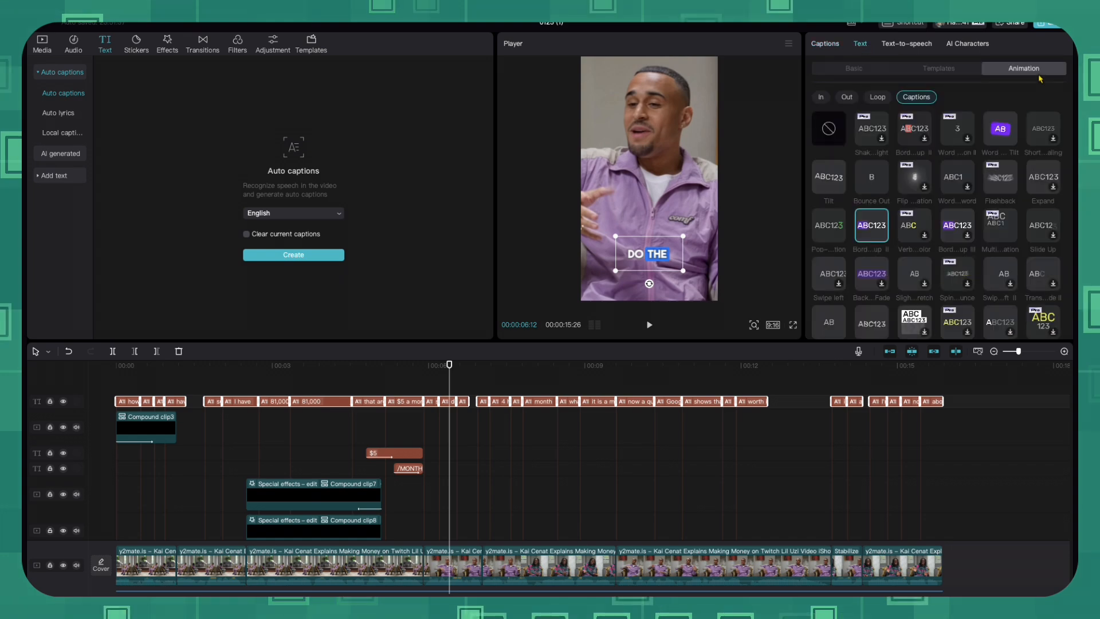
click(937, 71)
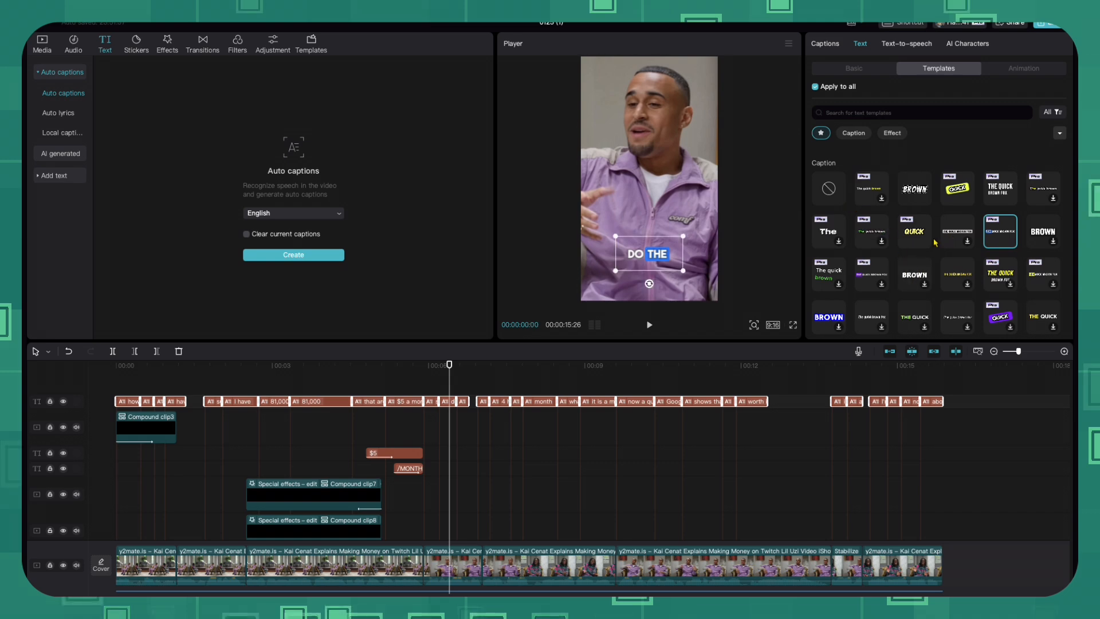
scroll(908, 284, down, 1)
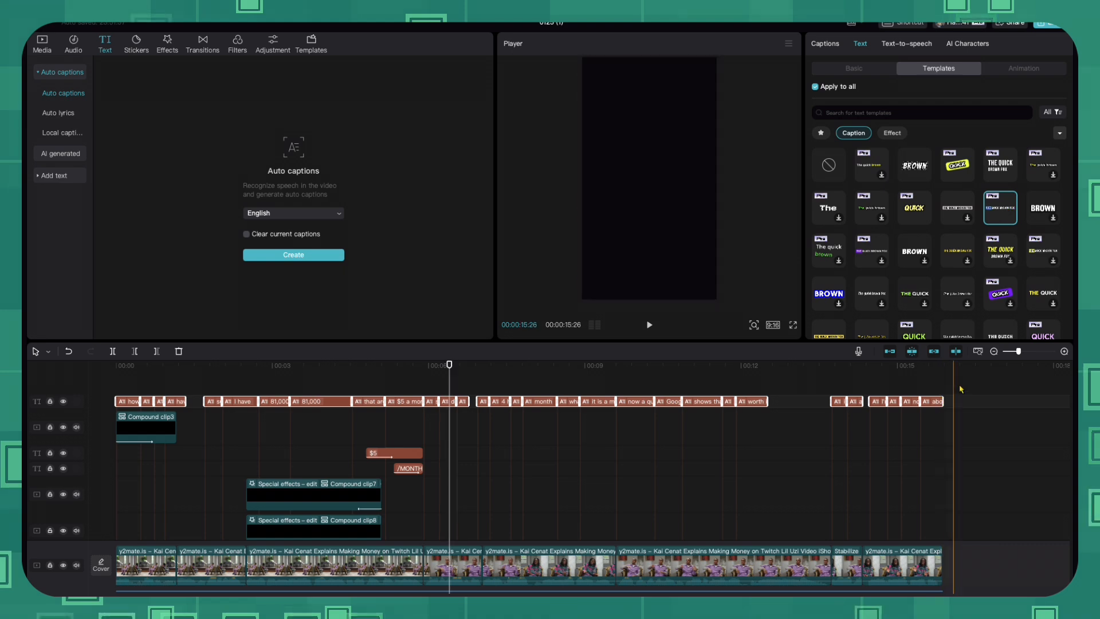
click(961, 404)
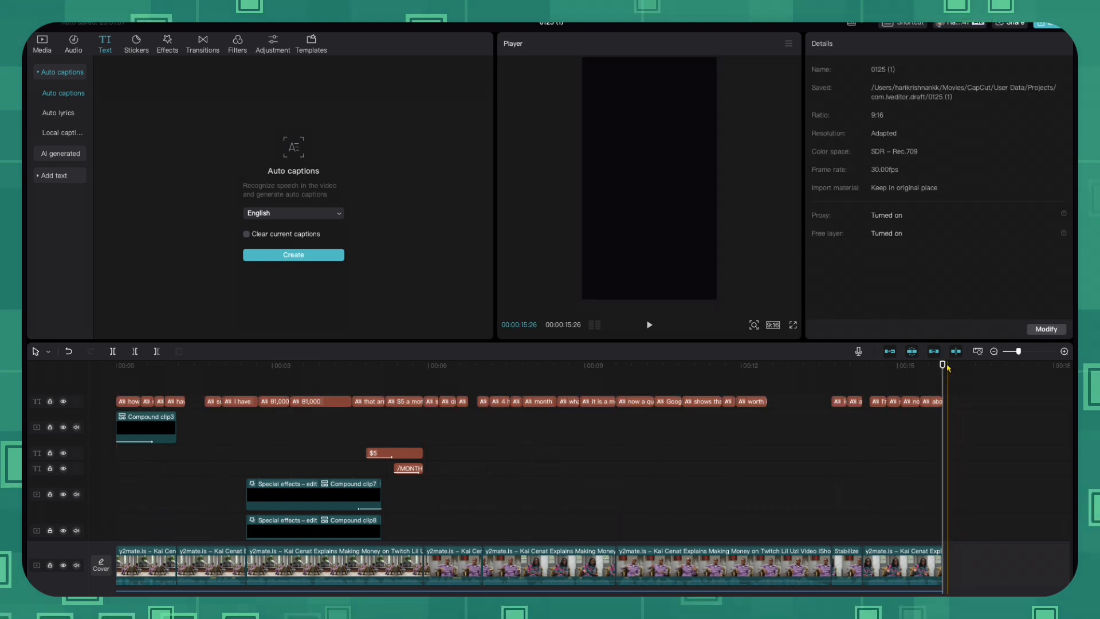